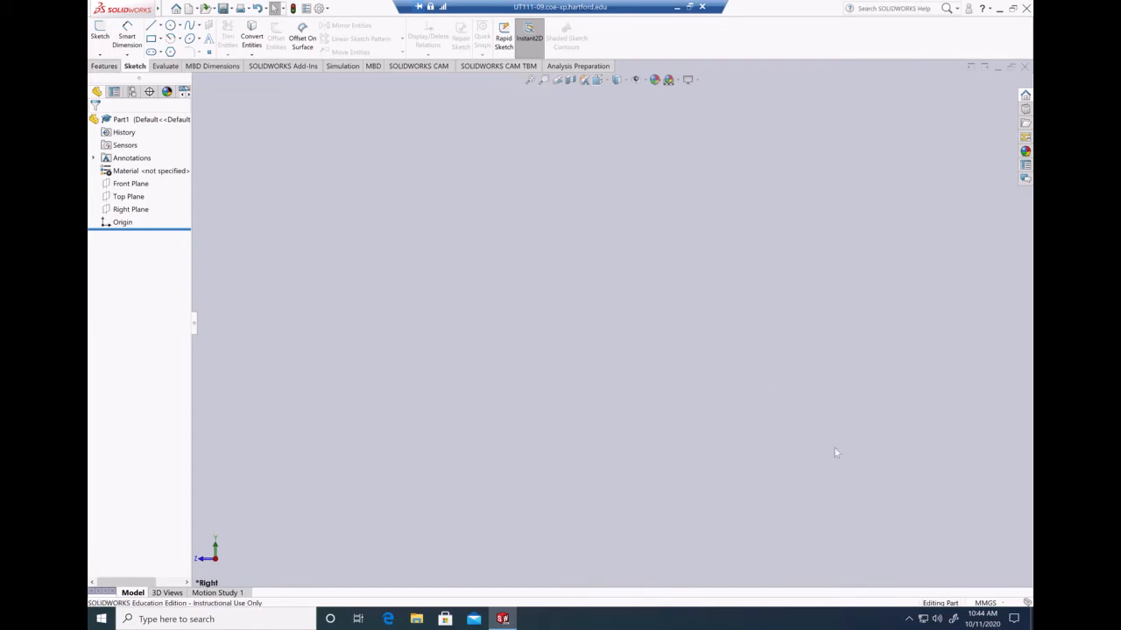
# Set the document's unit system to MMGS (millimeter, gram, second).
pyautogui.click(985, 603)
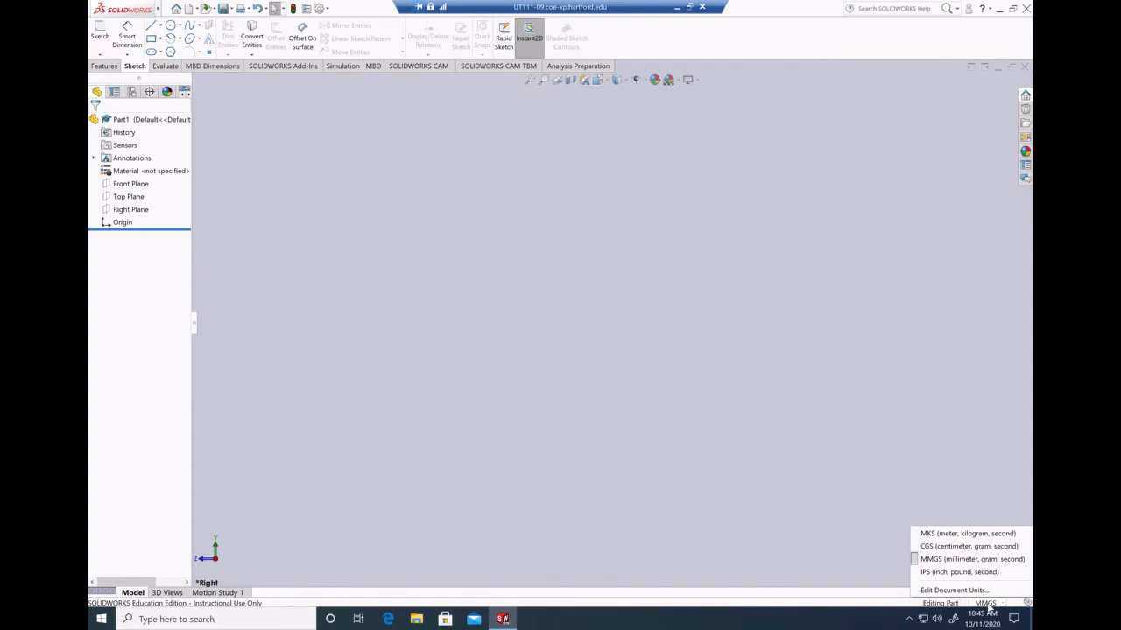
pyautogui.click(944, 561)
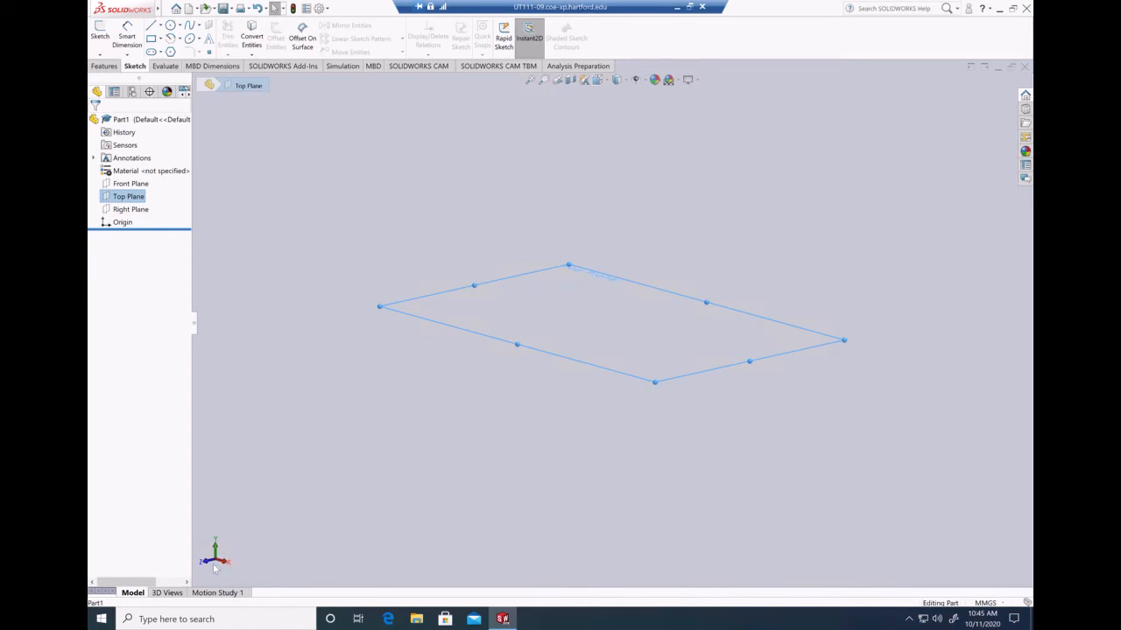
# Sketch a circle about 89 mm in diameter on the Right Plane, centred on the origin.
pyautogui.click(122, 210)
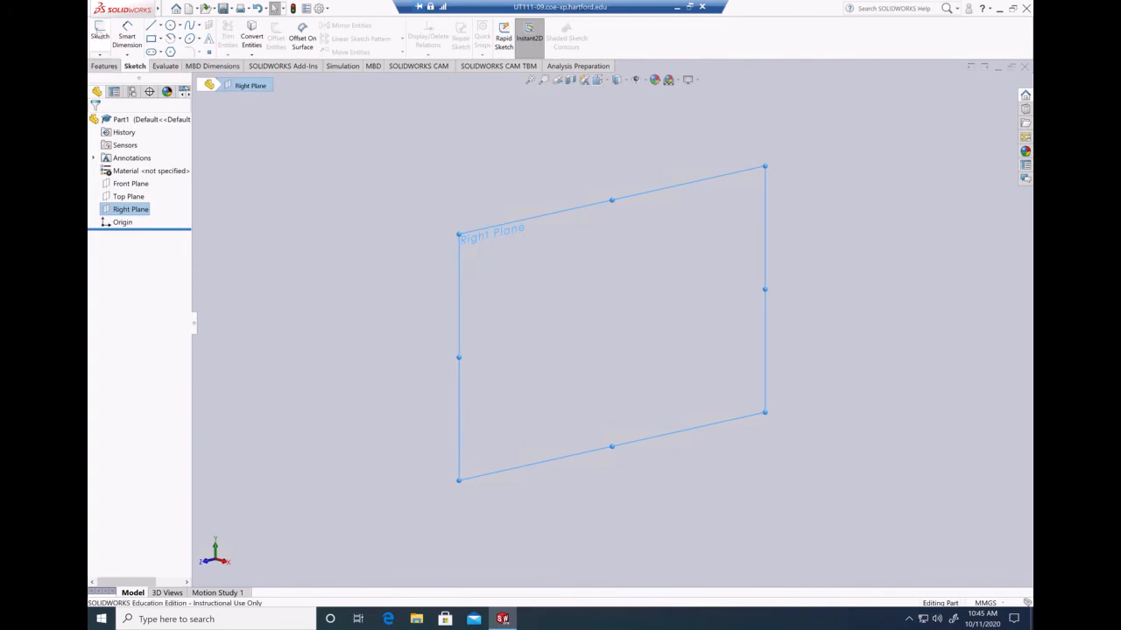
pyautogui.click(99, 31)
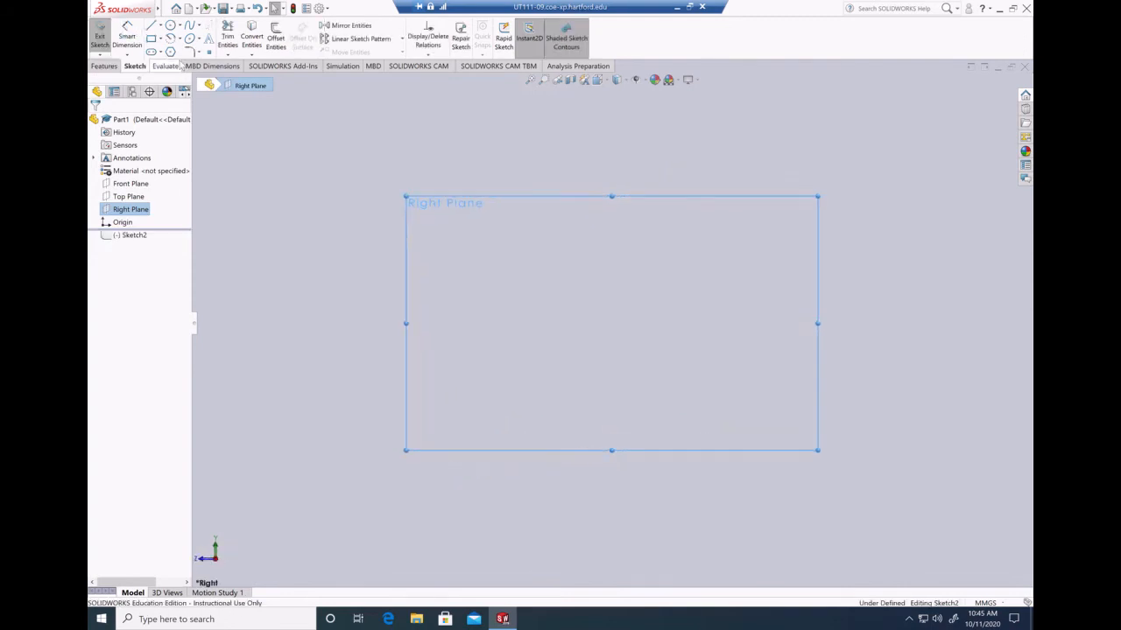
pyautogui.click(171, 27)
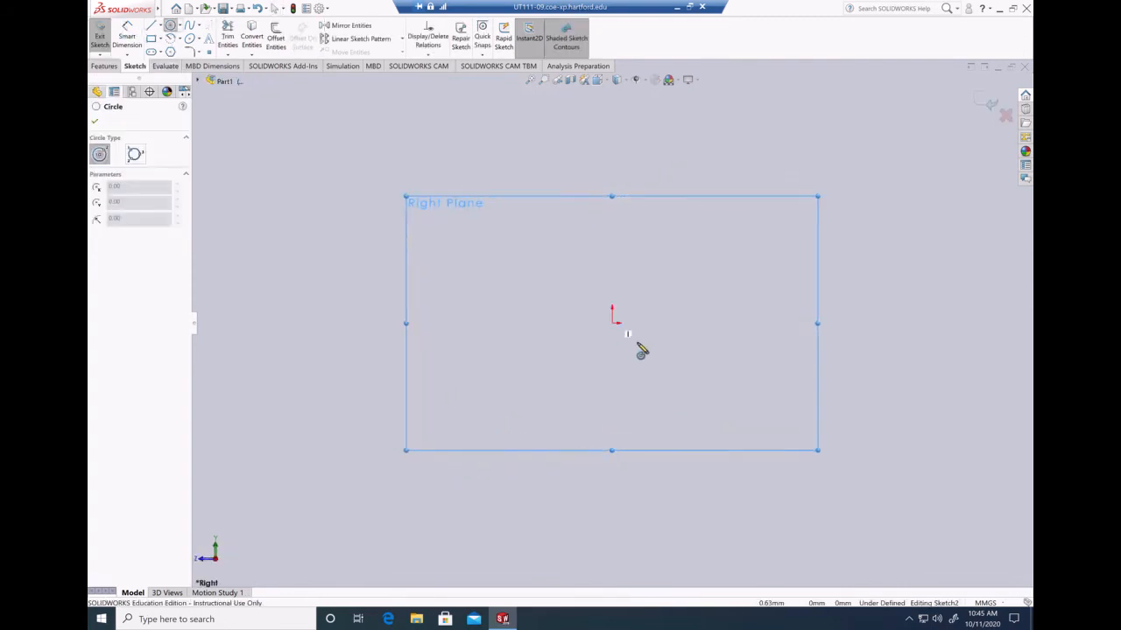
pyautogui.click(612, 320)
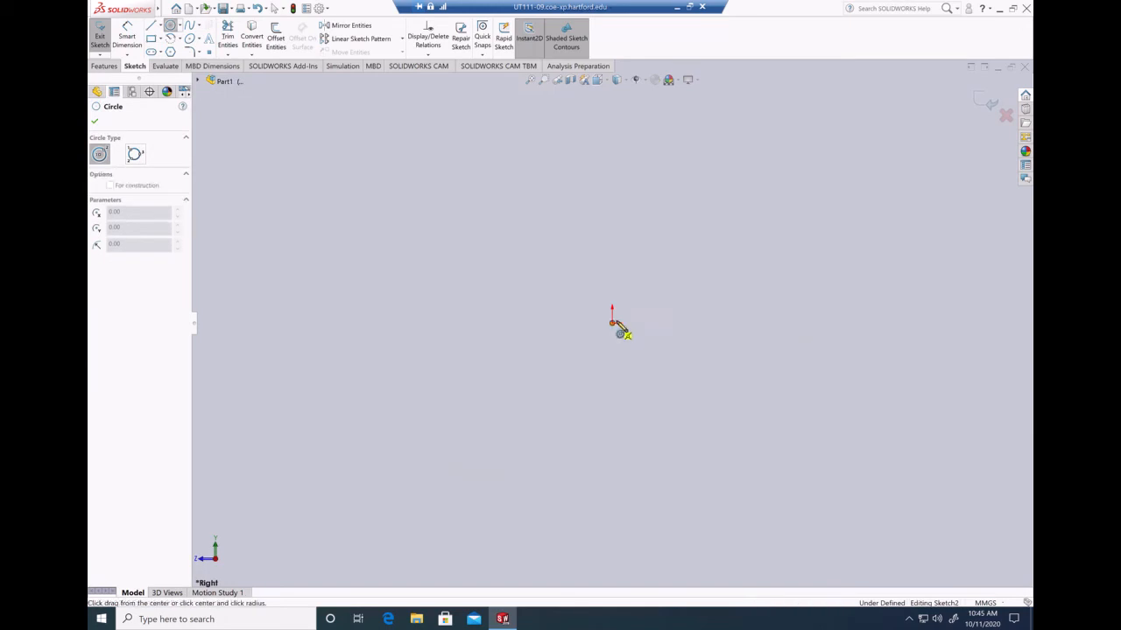
pyautogui.click(716, 307)
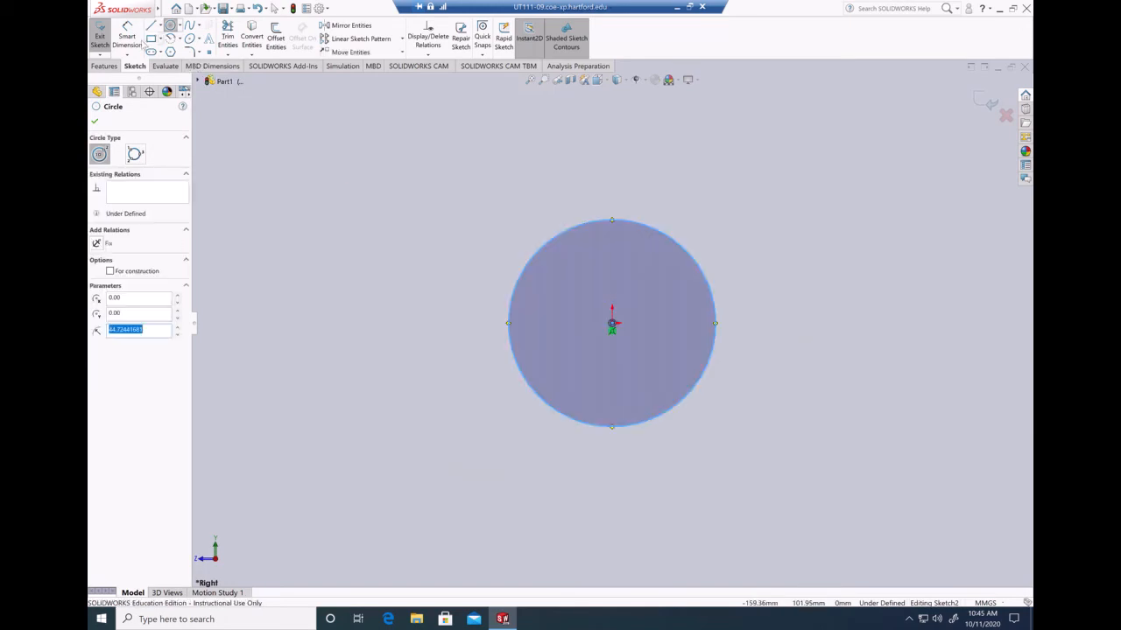
pyautogui.press('Escape')
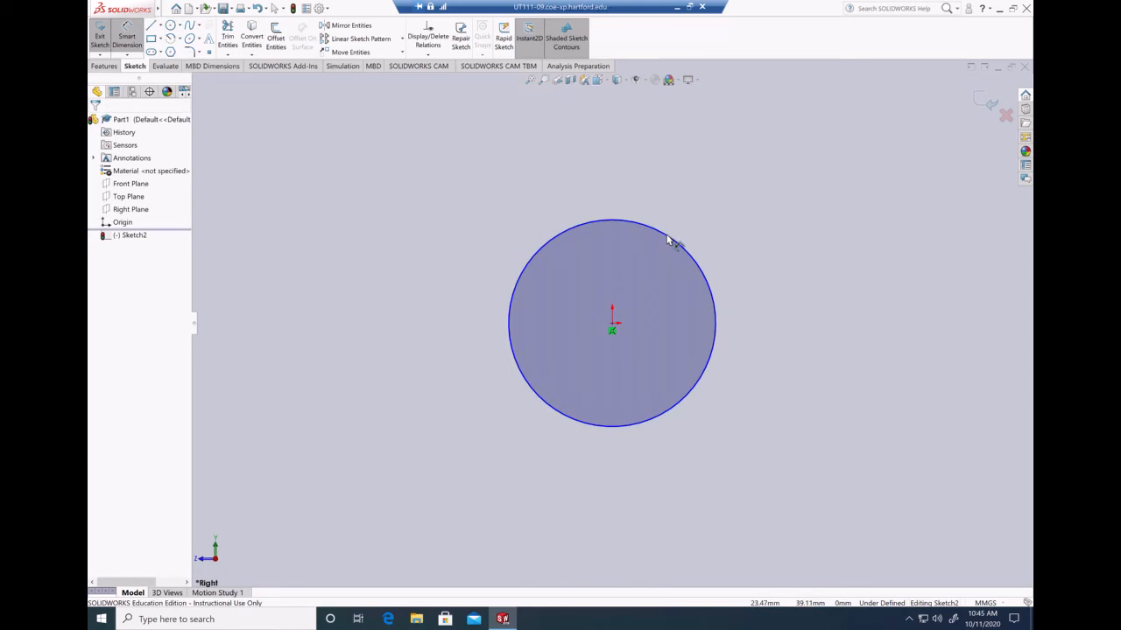
# Dimension the circle's diameter to 50 mm and exit the sketch.
pyautogui.click(668, 237)
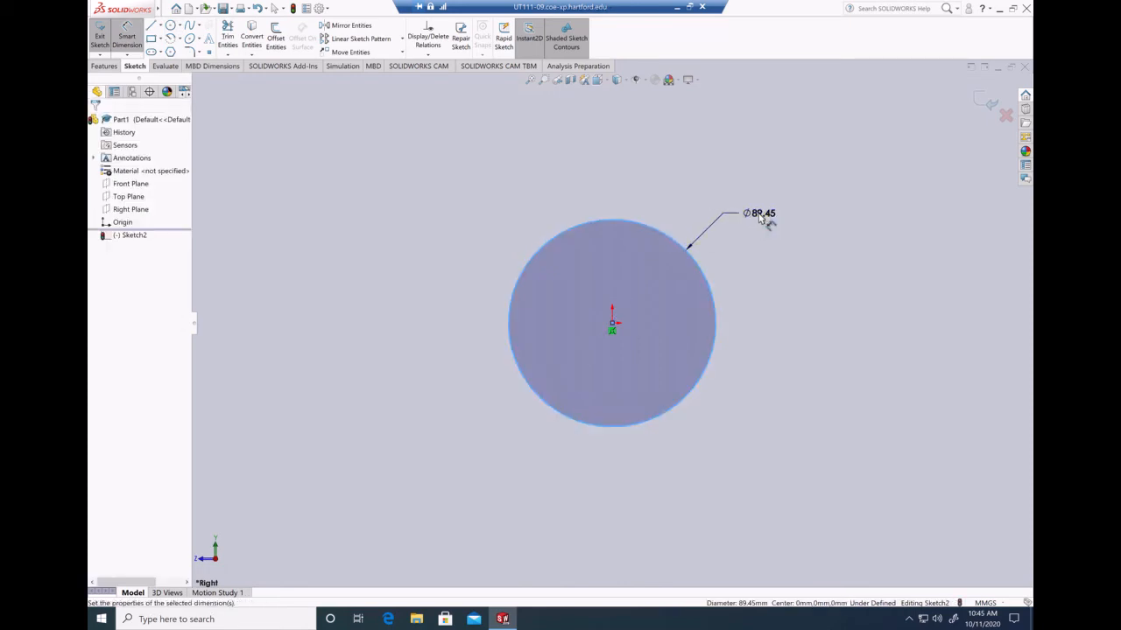
pyautogui.click(760, 217)
pyautogui.write('5')
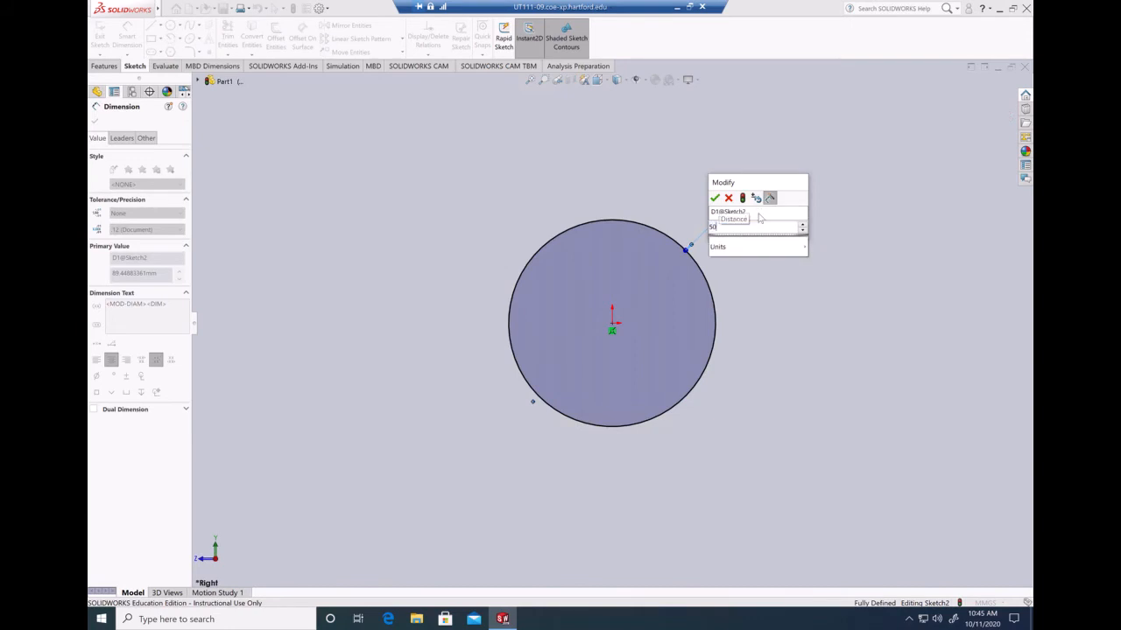
pyautogui.write('0')
pyautogui.press('Return')
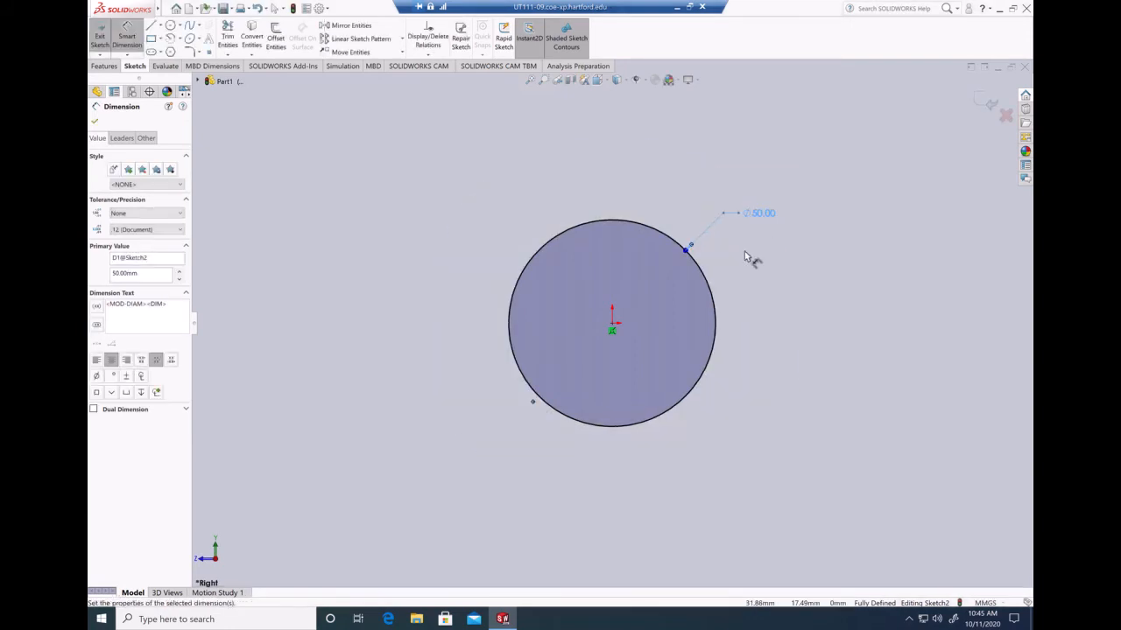
pyautogui.moveTo(740, 253)
pyautogui.mouseDown(button='middle')
pyautogui.moveTo(793, 266)
pyautogui.moveTo(799, 321)
pyautogui.mouseUp(button='middle')
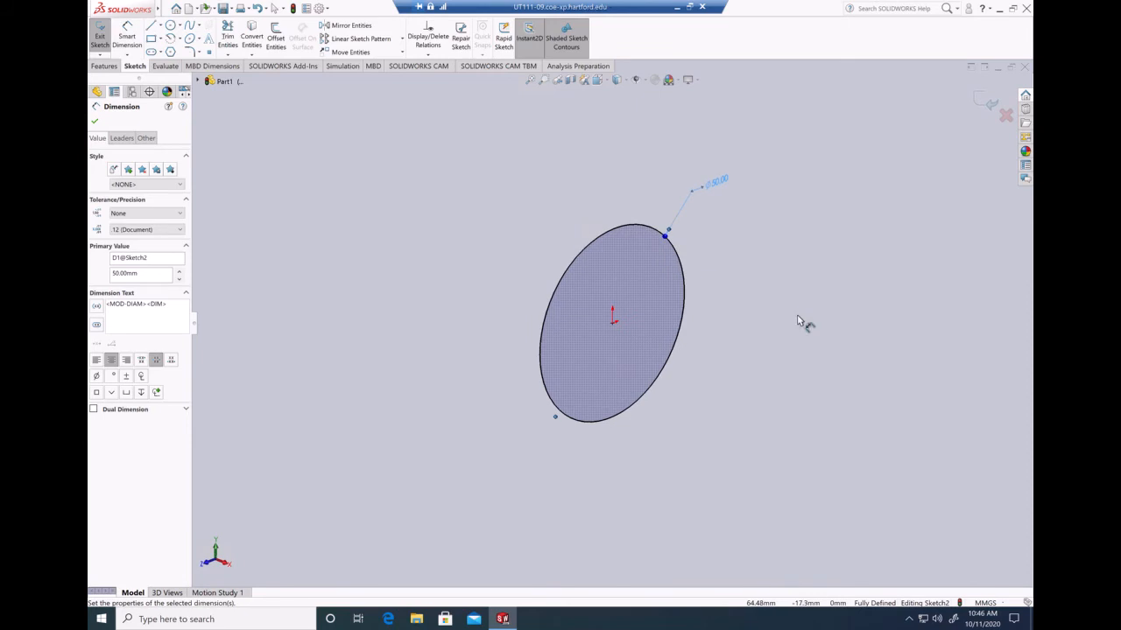
pyautogui.click(989, 103)
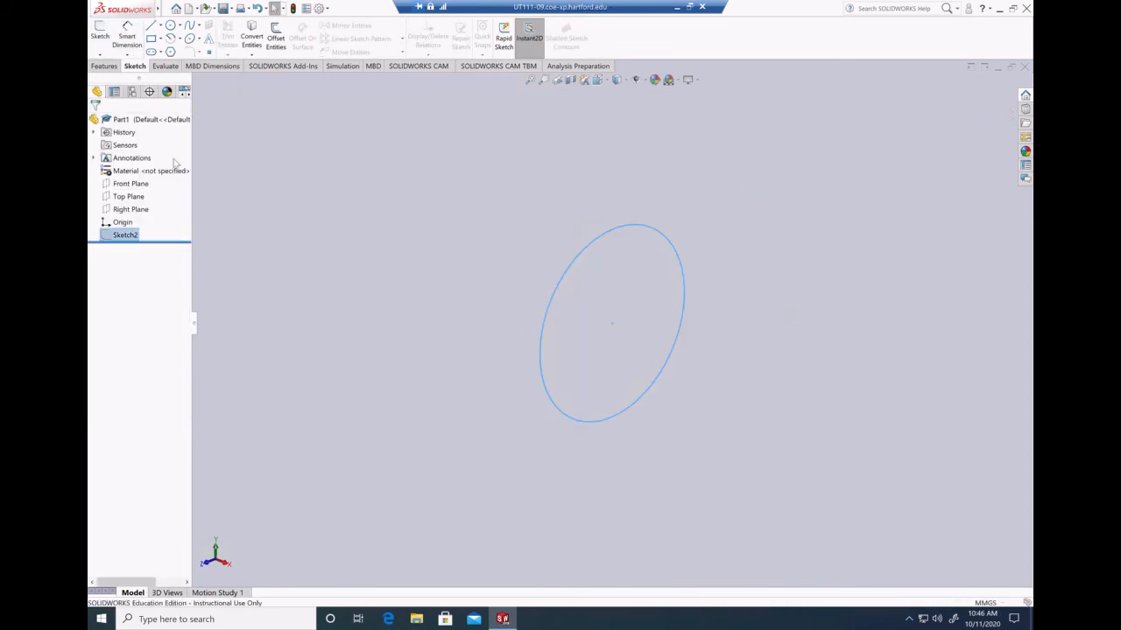
# Start a 3D sketch and draw a line about 180 mm long from the circle's centre along the X axis.
pyautogui.scroll(5, 626, 329)
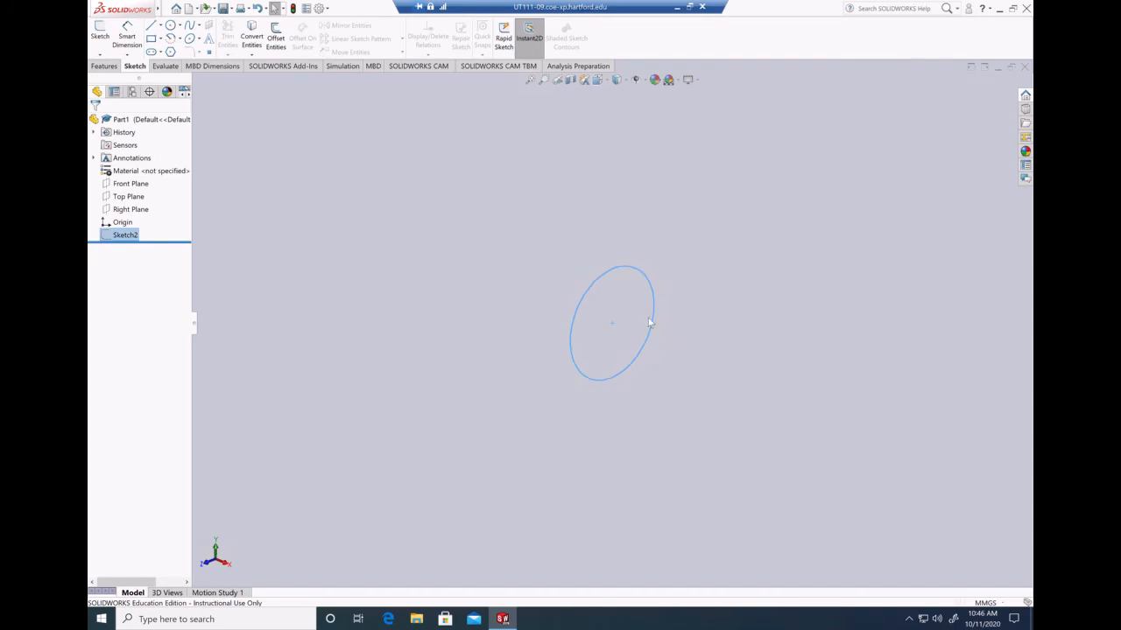
pyautogui.scroll(2, 799, 337)
pyautogui.scroll(-2, 760, 332)
pyautogui.scroll(-2, 656, 331)
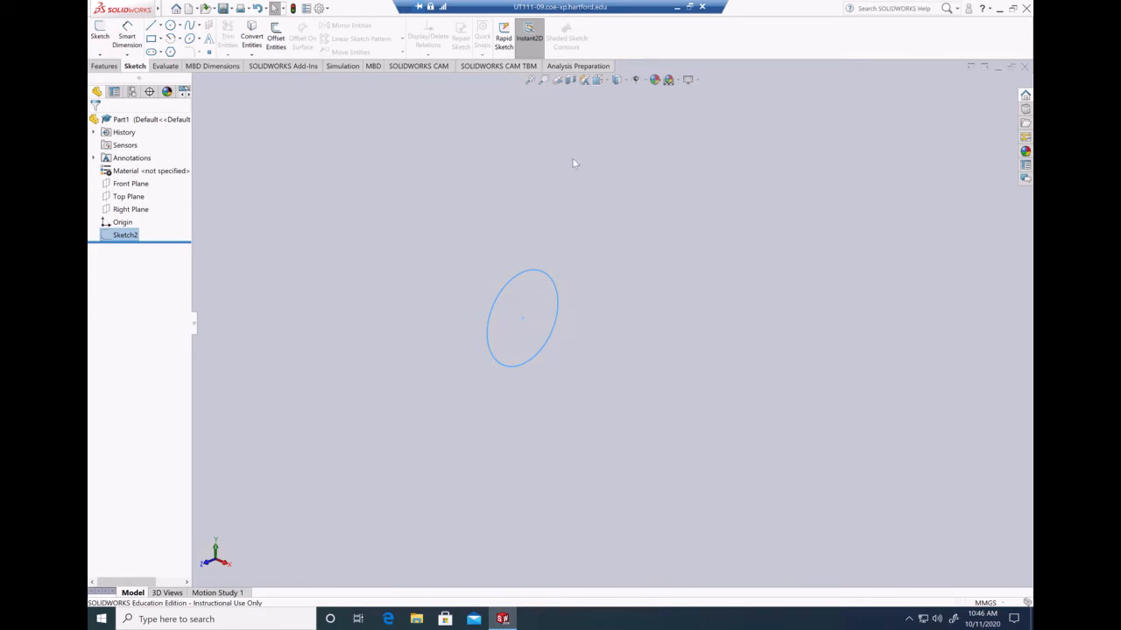
pyautogui.click(100, 55)
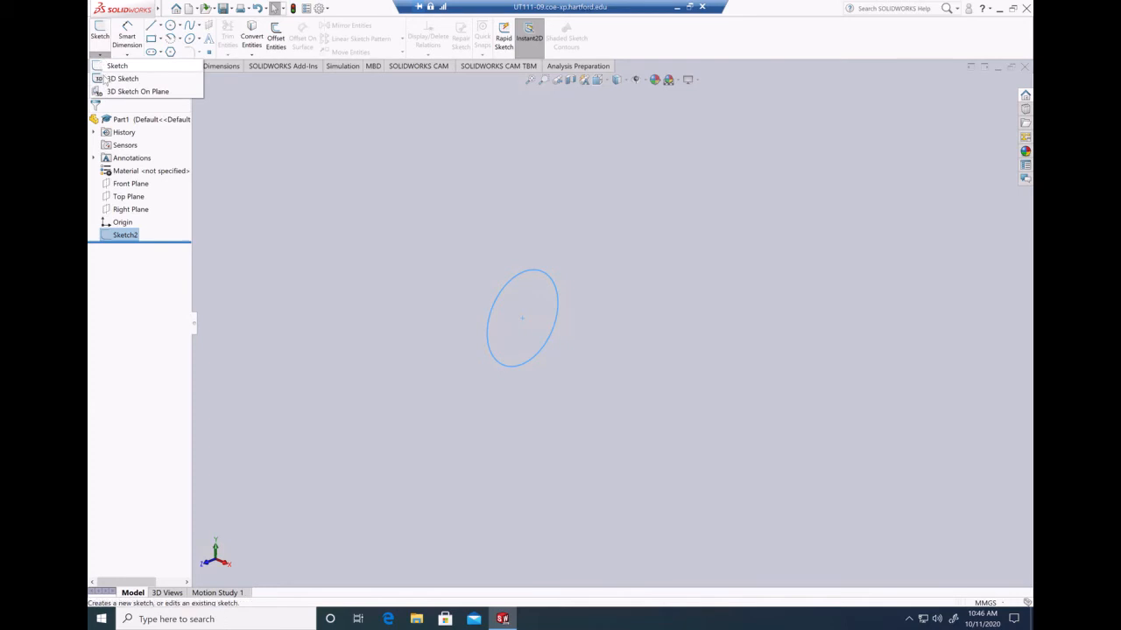
pyautogui.click(105, 78)
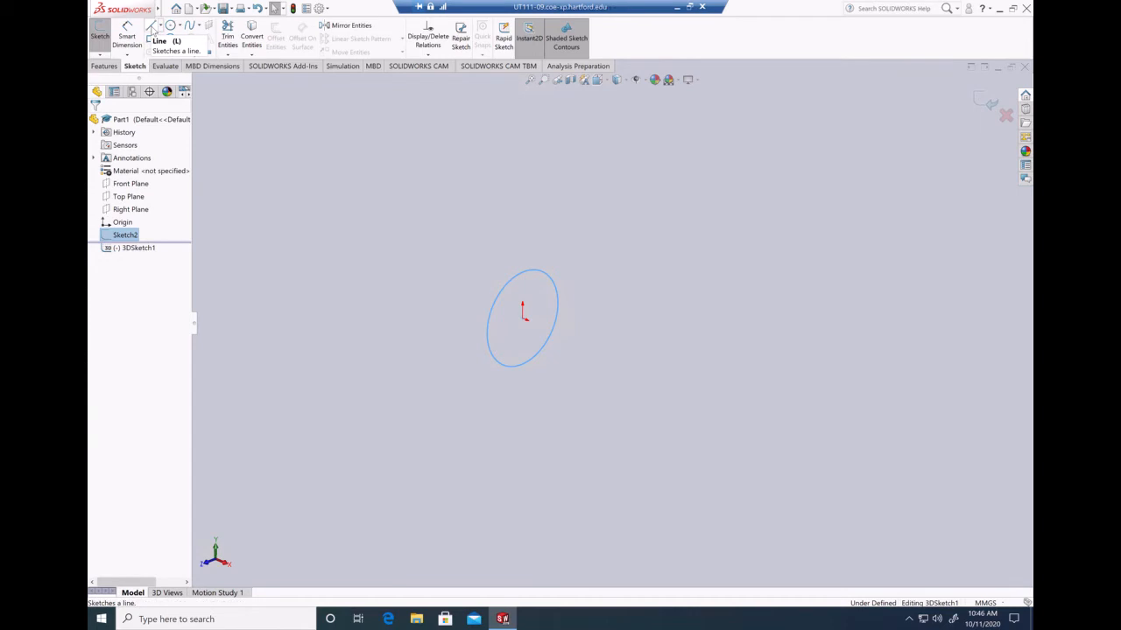
pyautogui.click(153, 29)
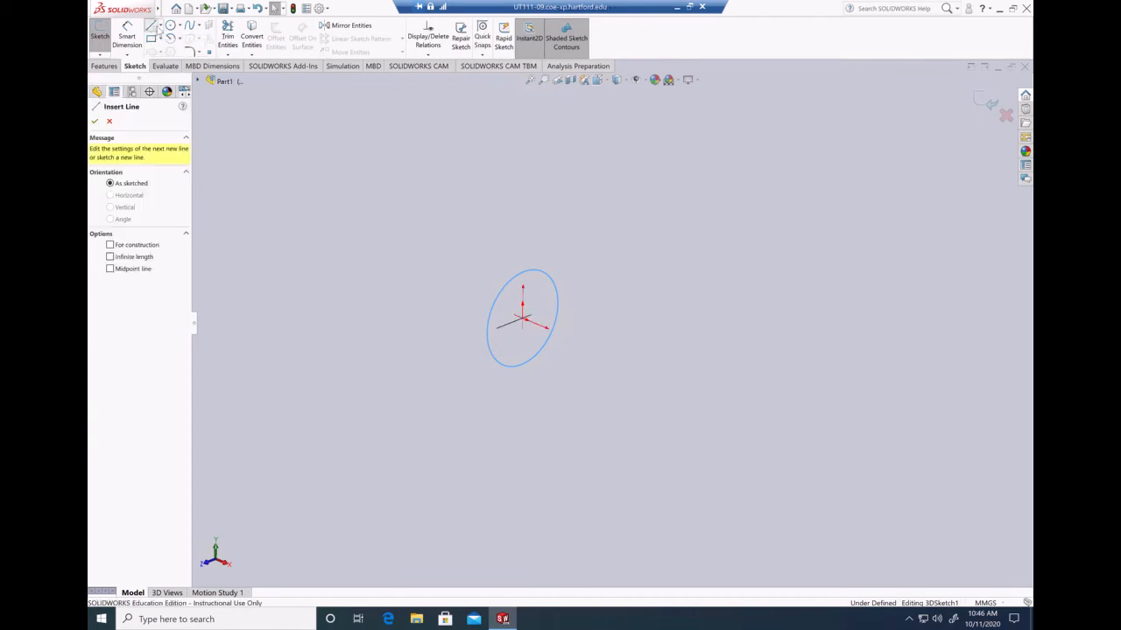
pyautogui.click(524, 319)
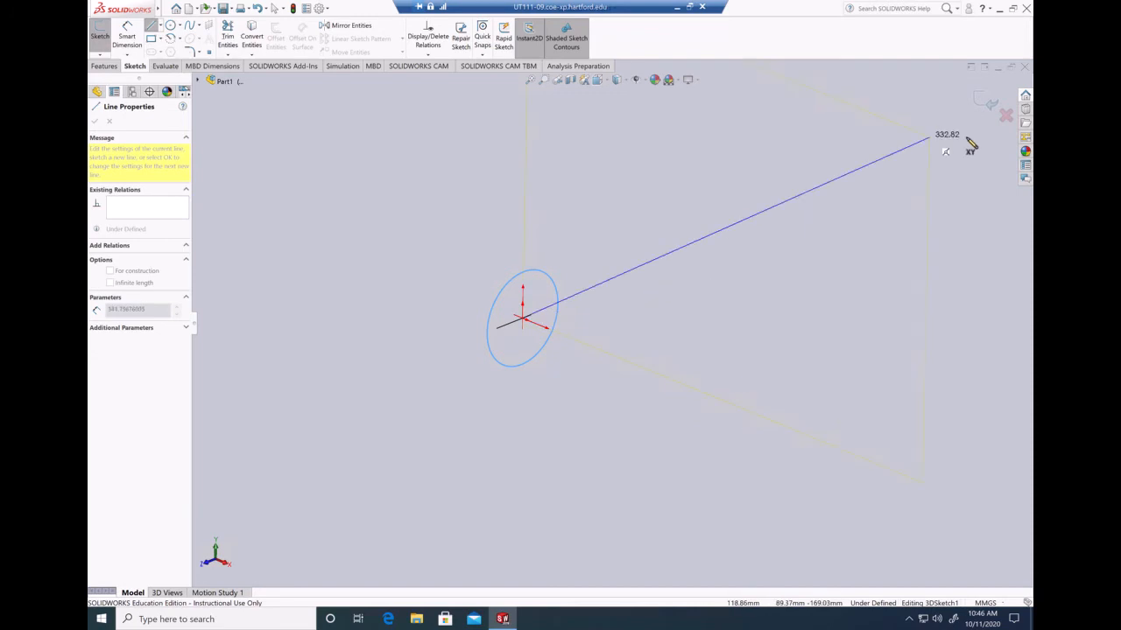
pyautogui.click(785, 427)
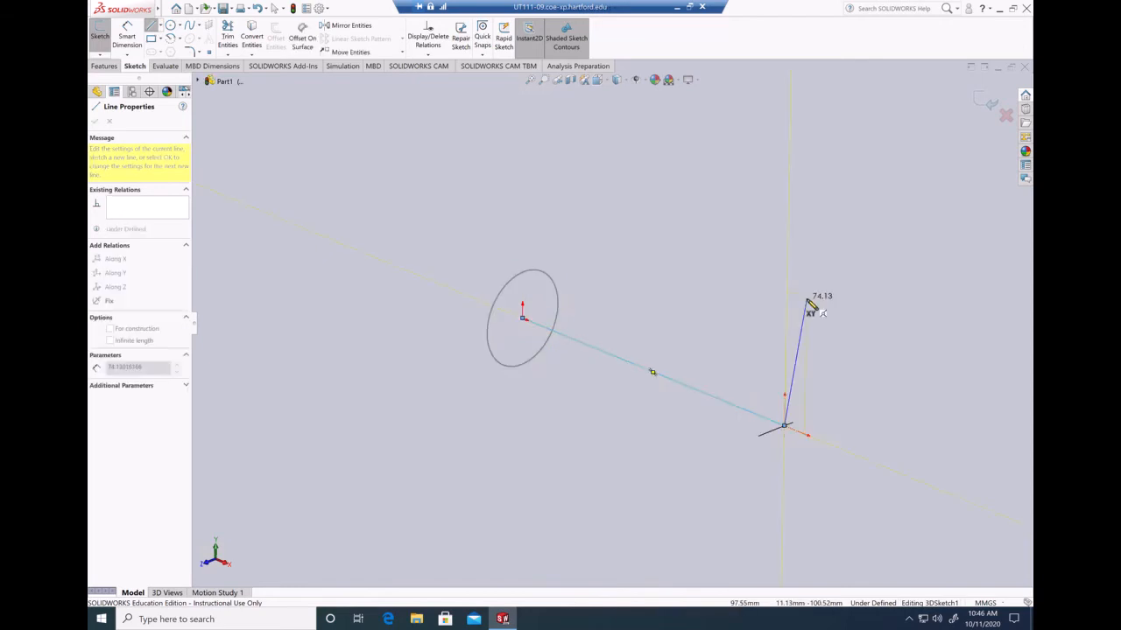
pyautogui.press('Escape')
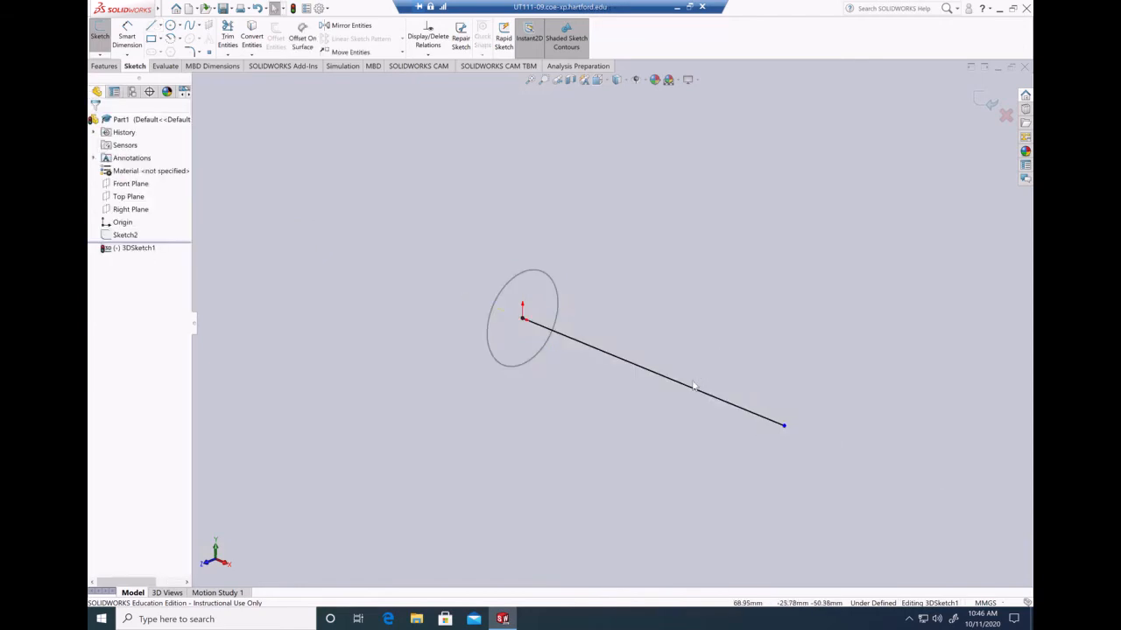
# Keep the main menu bar pinned open and turn on the display of sketch relations in the model view.
pyautogui.click(699, 396)
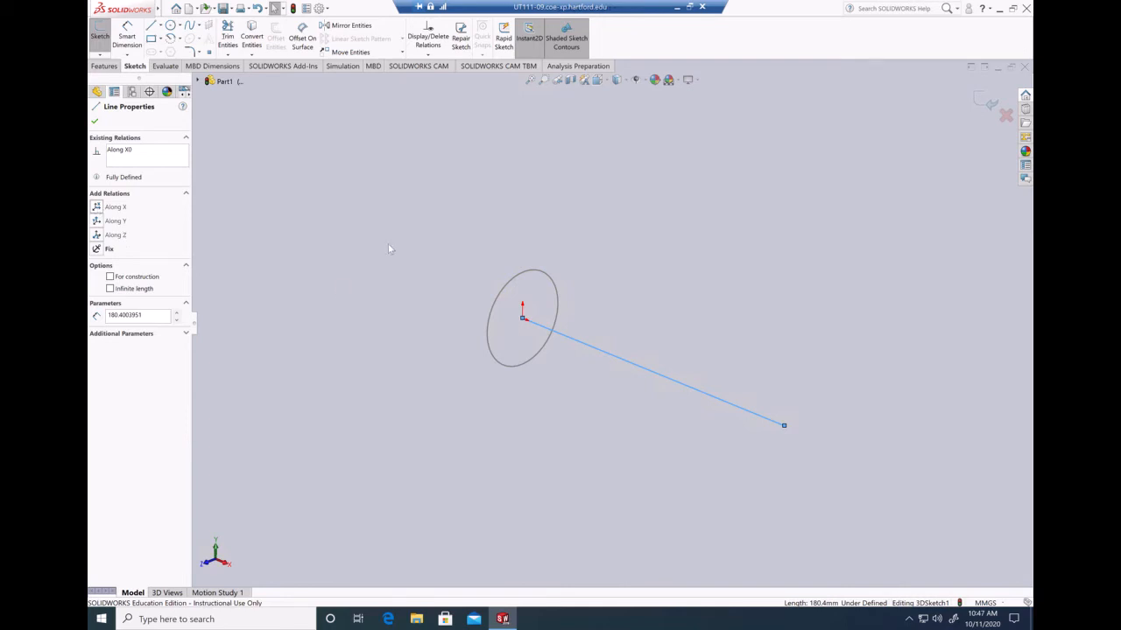
pyautogui.click(355, 251)
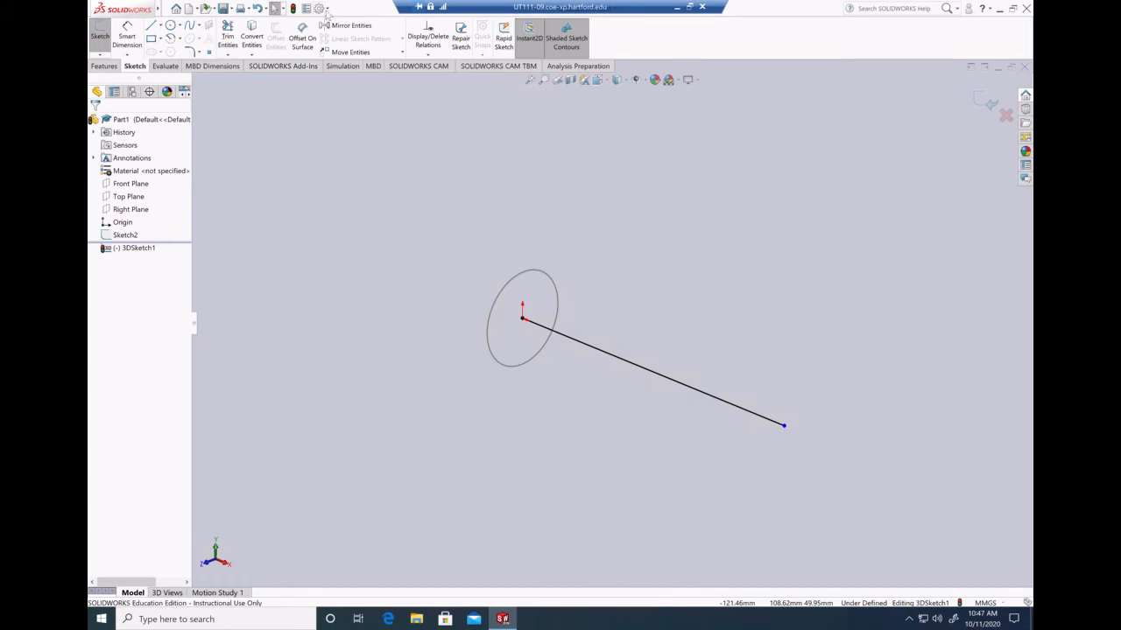
pyautogui.moveTo(159, 8)
pyautogui.click(320, 9)
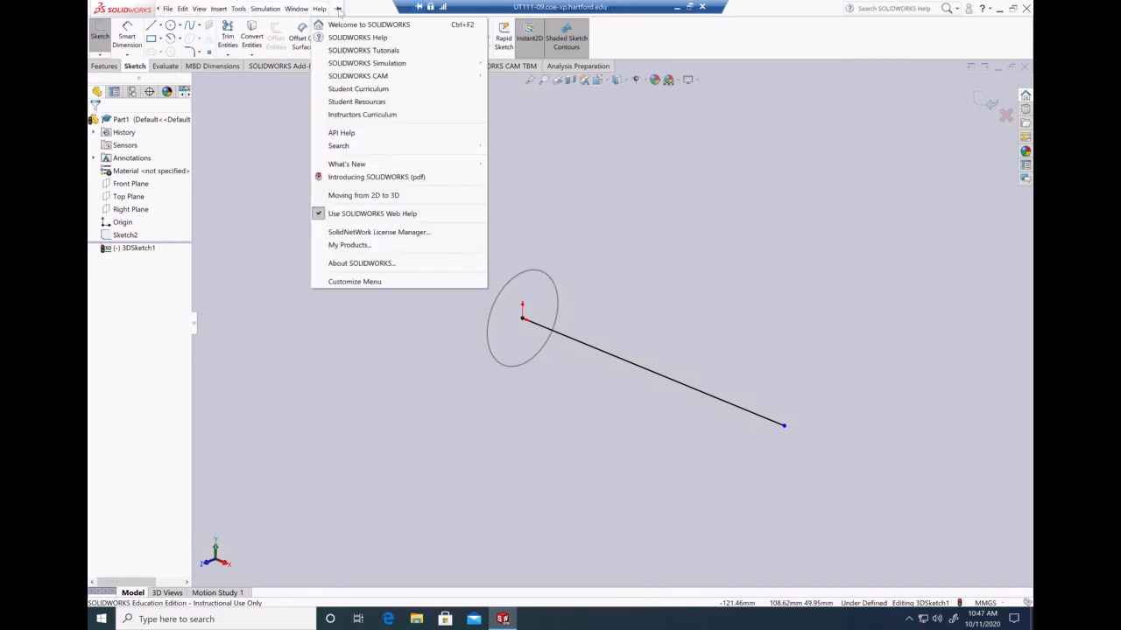
pyautogui.click(337, 9)
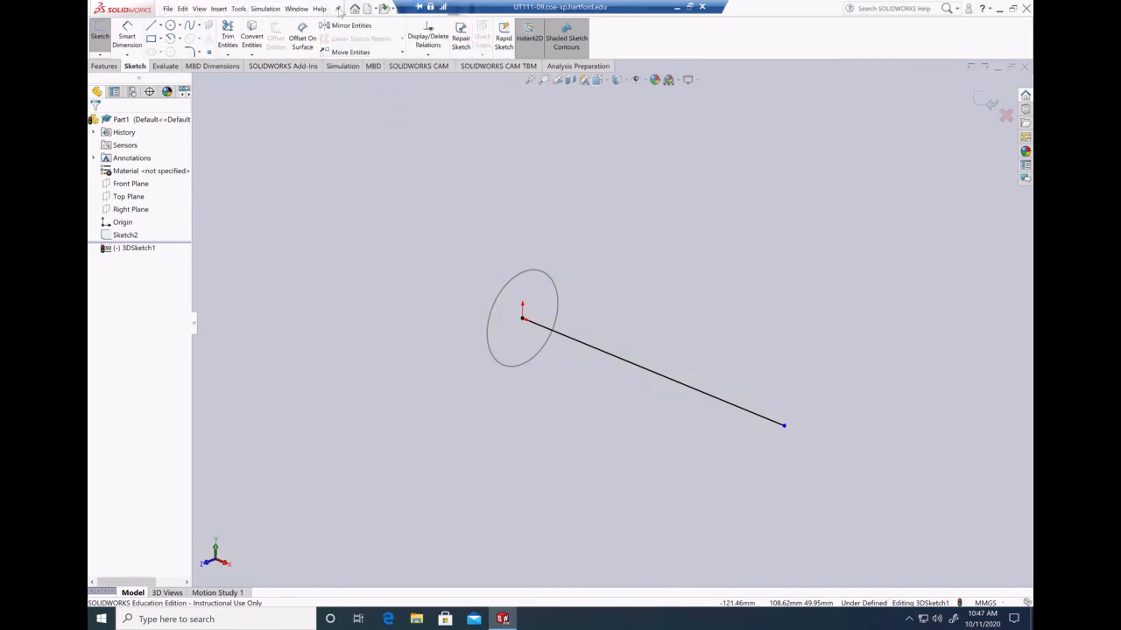
pyautogui.click(199, 9)
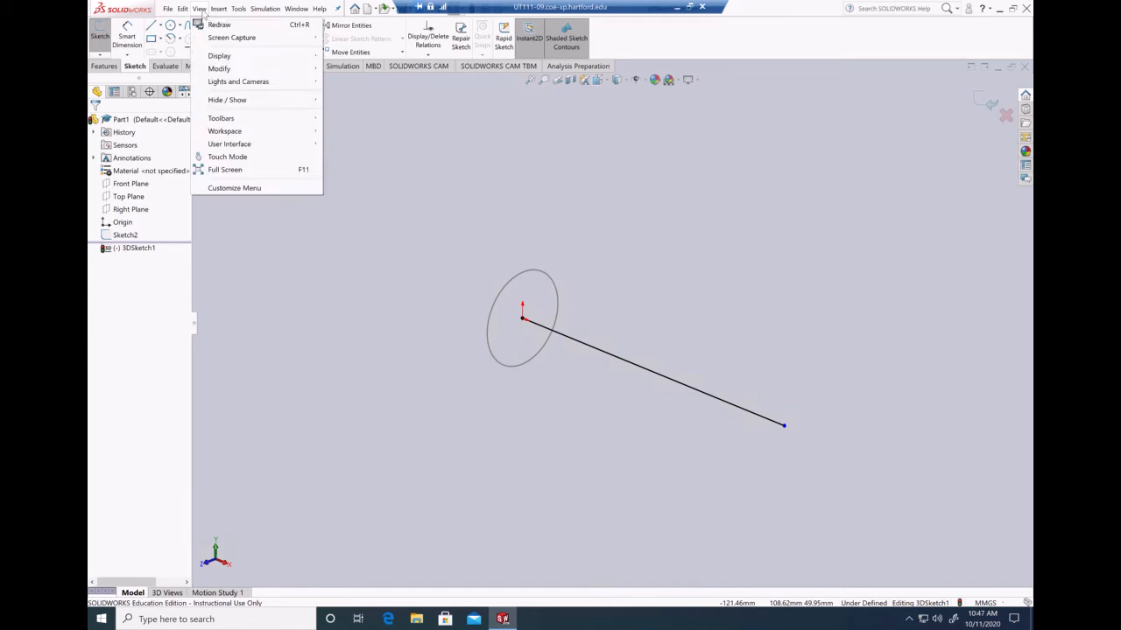
pyautogui.moveTo(234, 59)
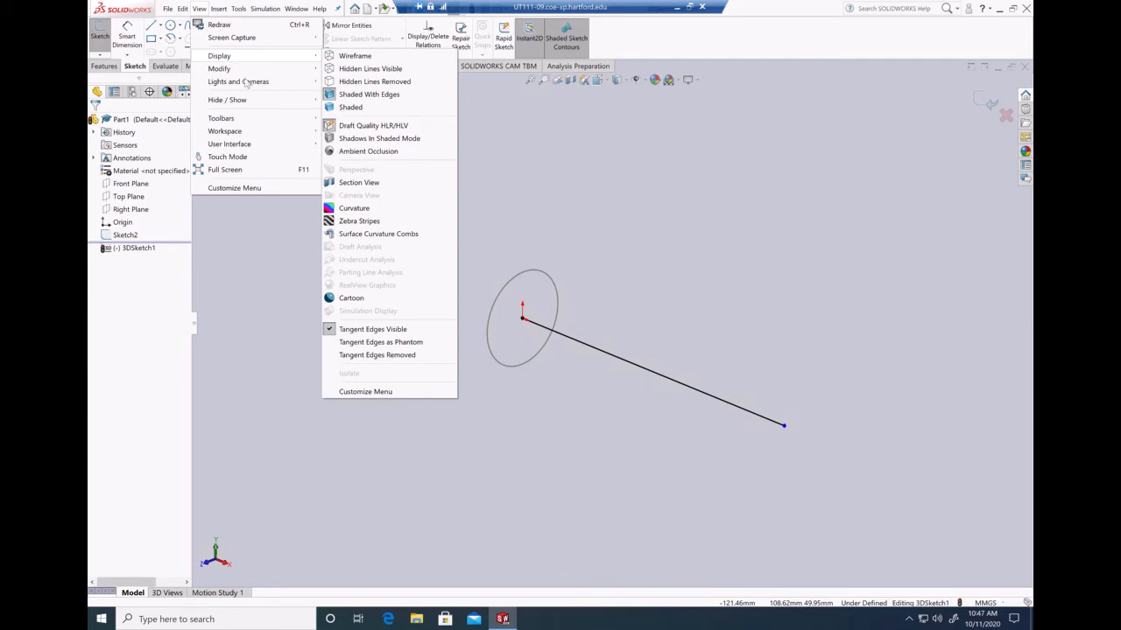
pyautogui.moveTo(250, 101)
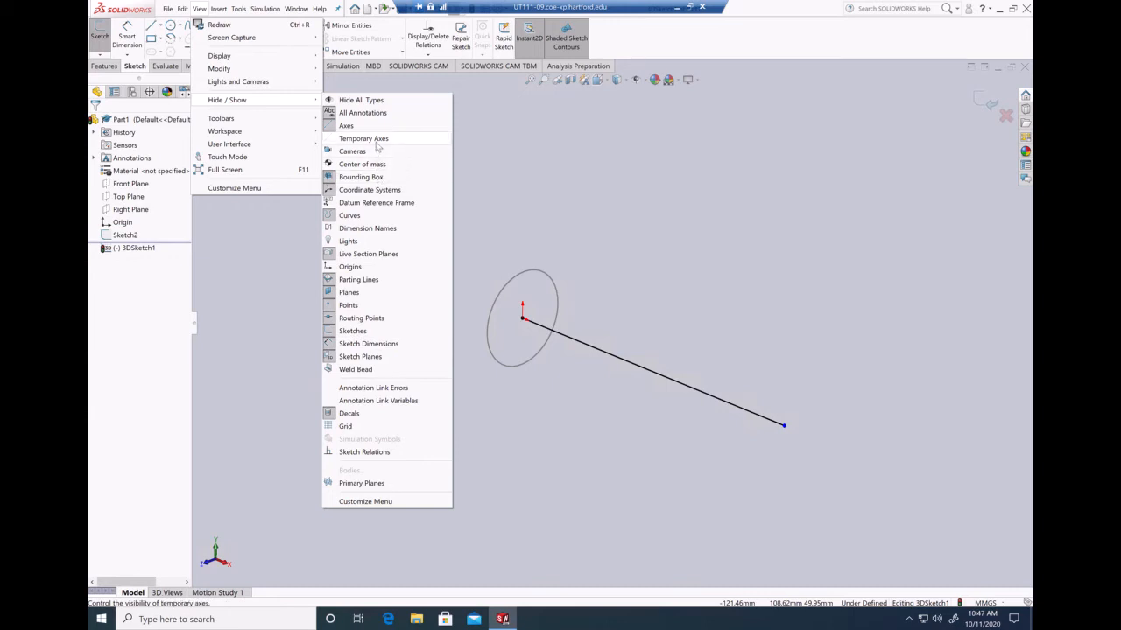
pyautogui.moveTo(298, 59)
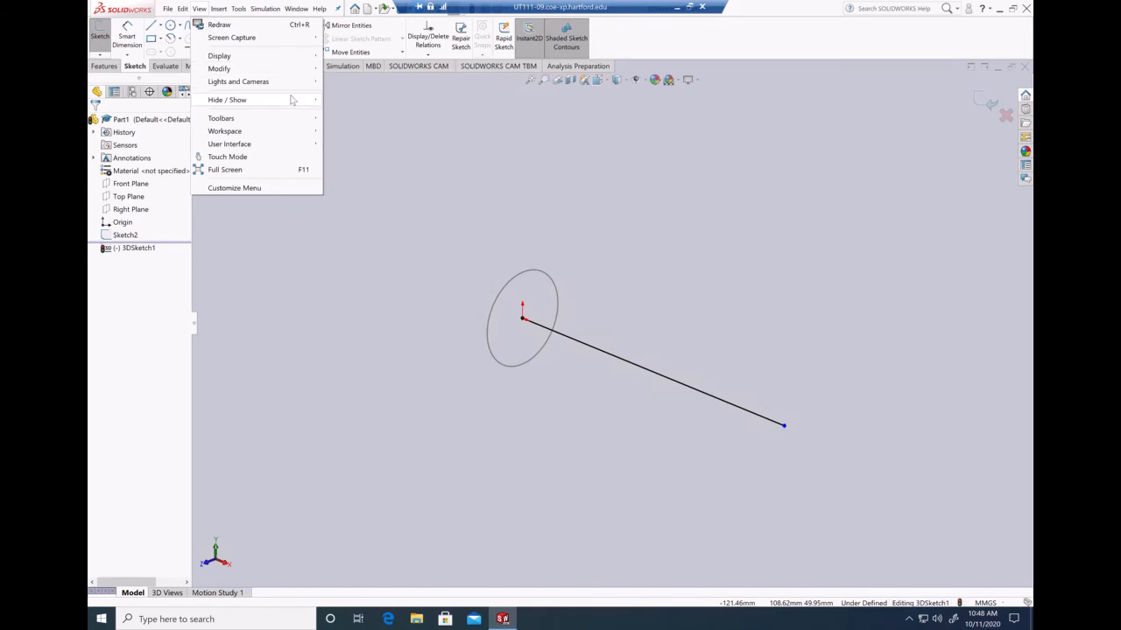
pyautogui.moveTo(292, 100)
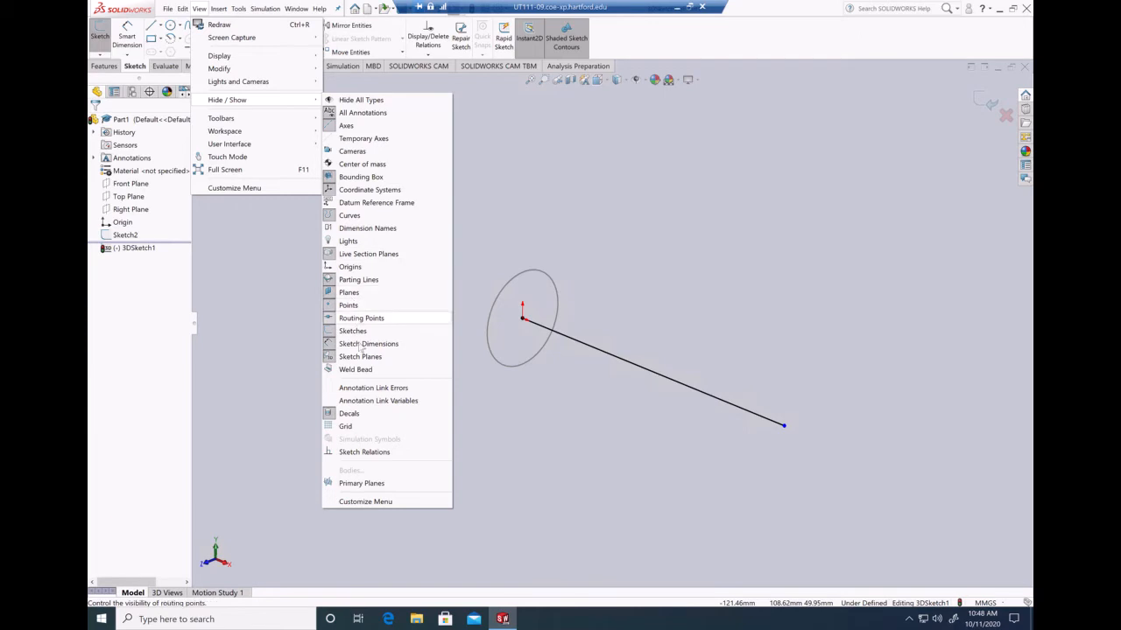
pyautogui.click(364, 452)
pyautogui.click(566, 453)
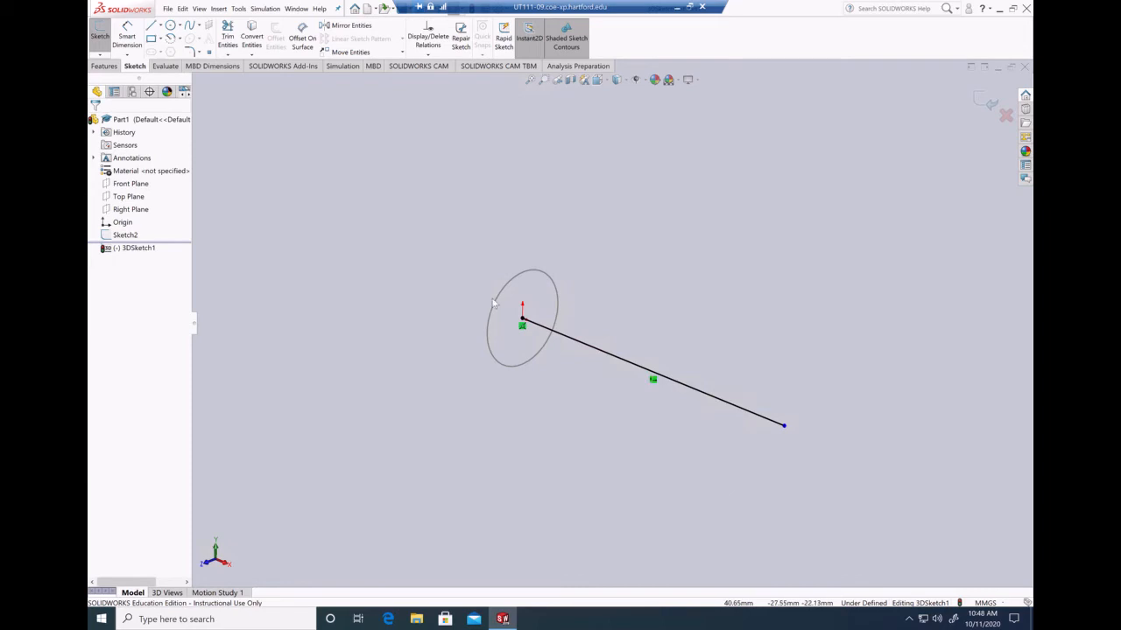
# Draw a 3D sketch line about 120 mm long from the free end of the X-axis line upward along the Y axis.
pyautogui.scroll(-1, 461, 314)
pyautogui.scroll(3, 783, 337)
pyautogui.scroll(-1, 827, 351)
pyautogui.scroll(-1, 758, 330)
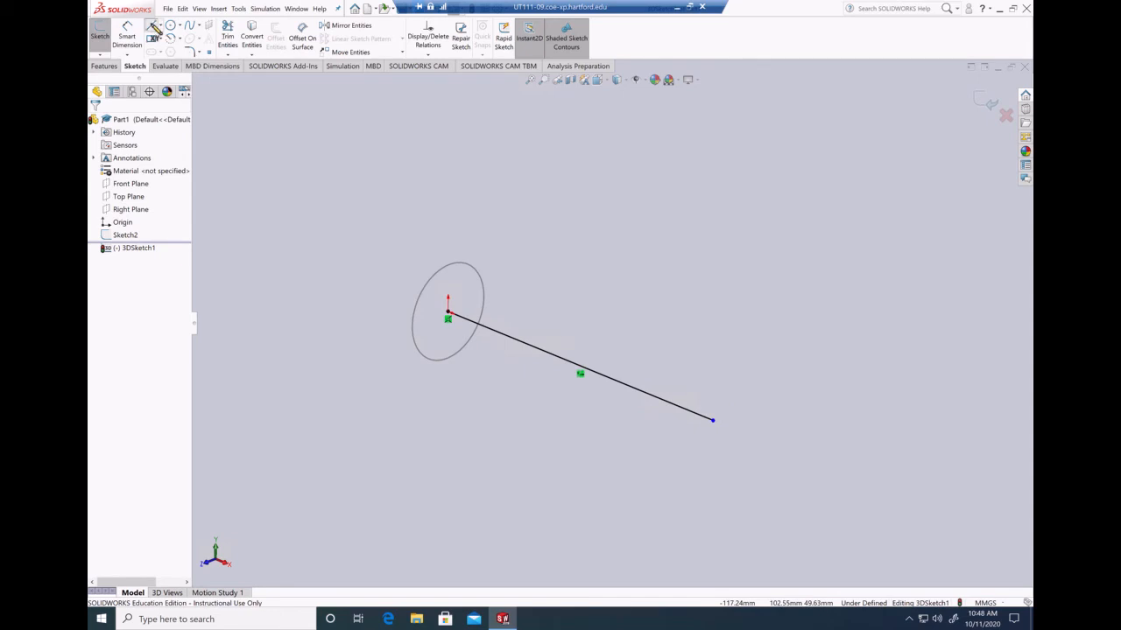
pyautogui.click(152, 29)
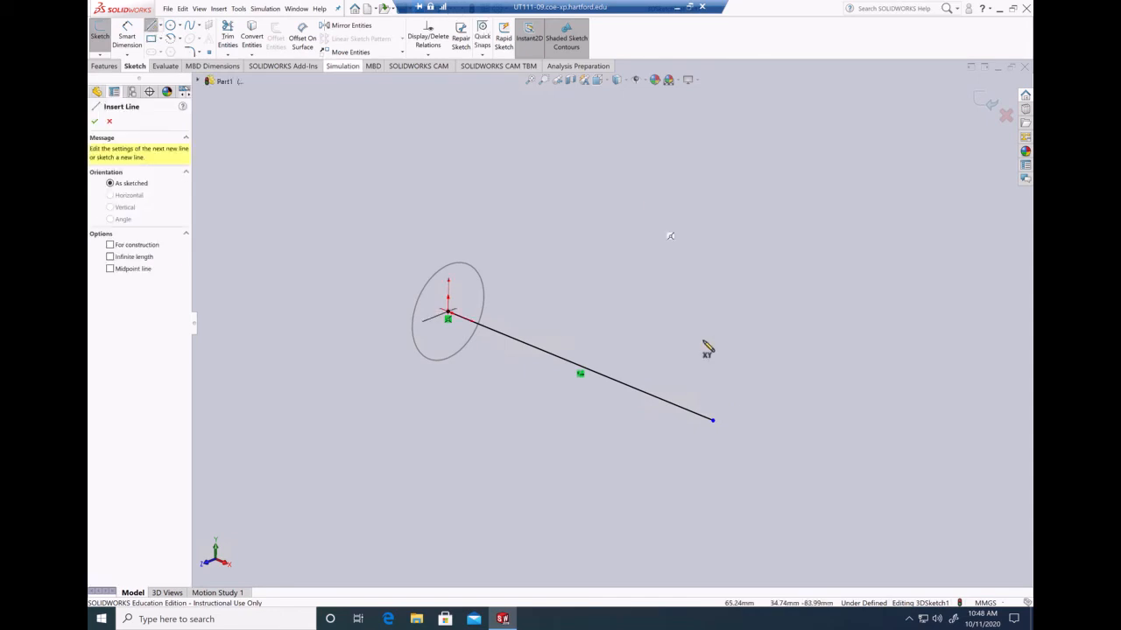
pyautogui.click(713, 422)
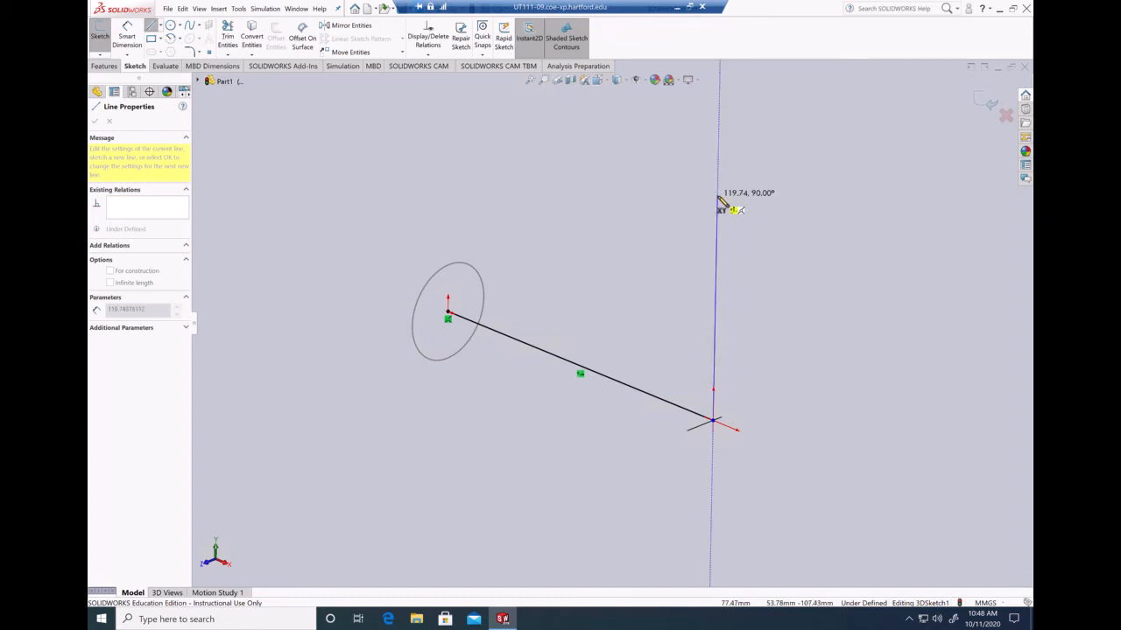
pyautogui.click(717, 197)
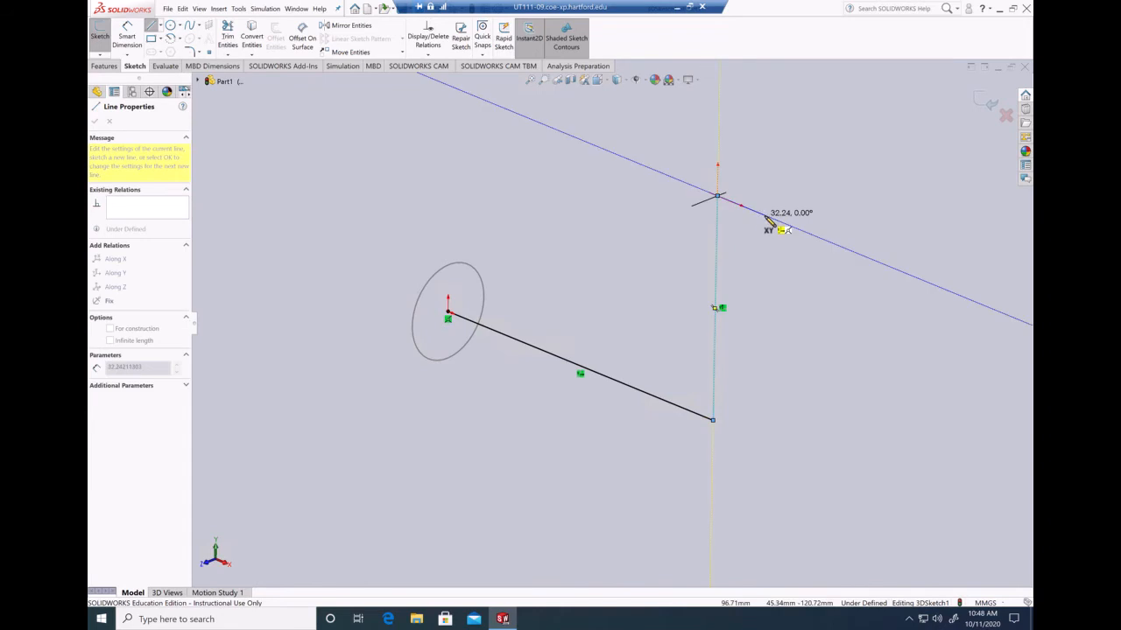
# Finish drawing lines and dimension the X-axis line starting at the circle's centre to 200 mm.
pyautogui.press('Escape')
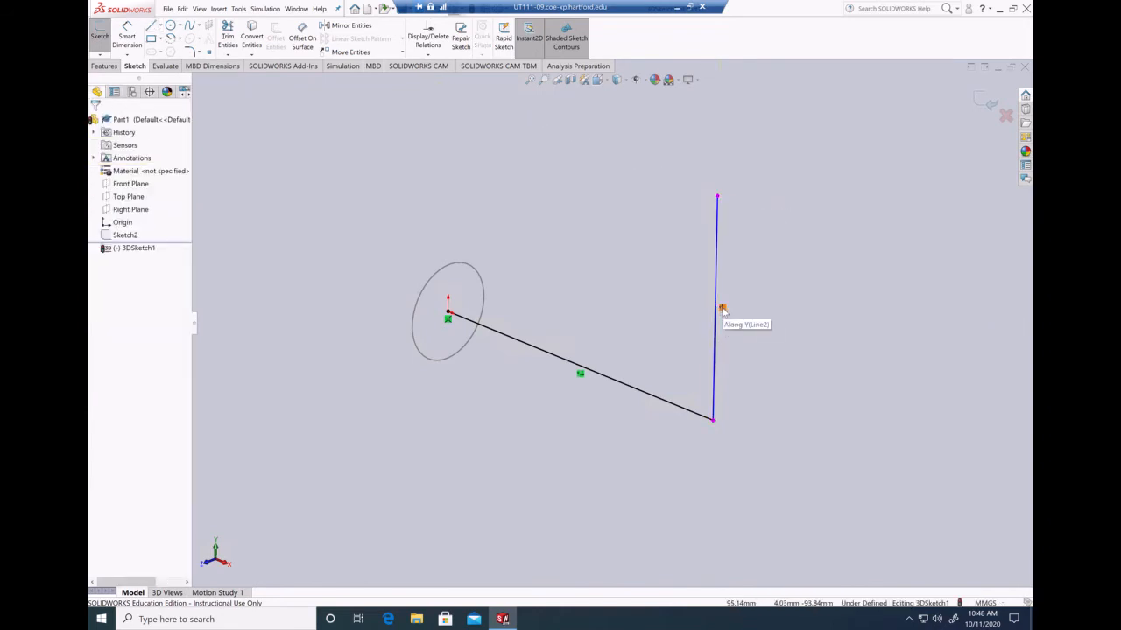
pyautogui.scroll(3, 756, 335)
pyautogui.scroll(-3, 762, 304)
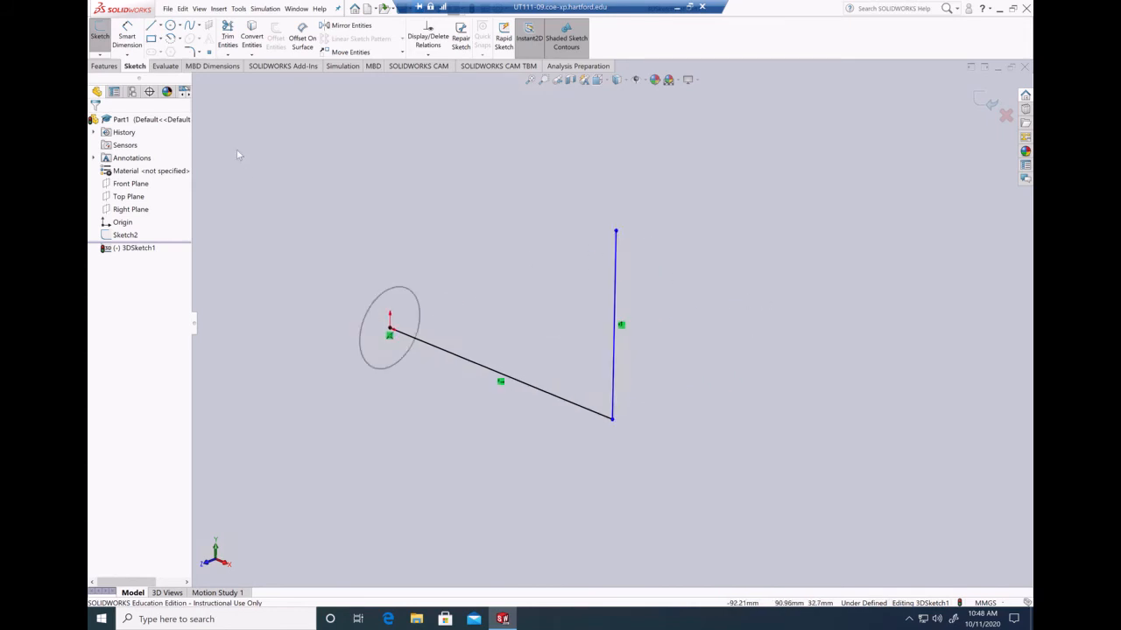
pyautogui.click(127, 35)
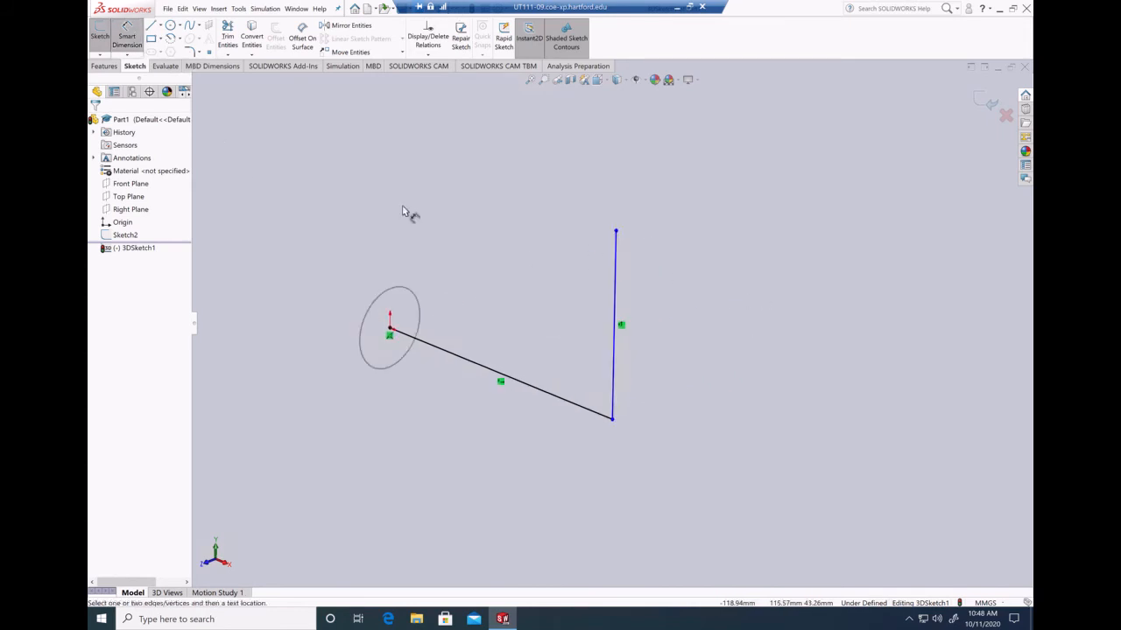
pyautogui.click(504, 379)
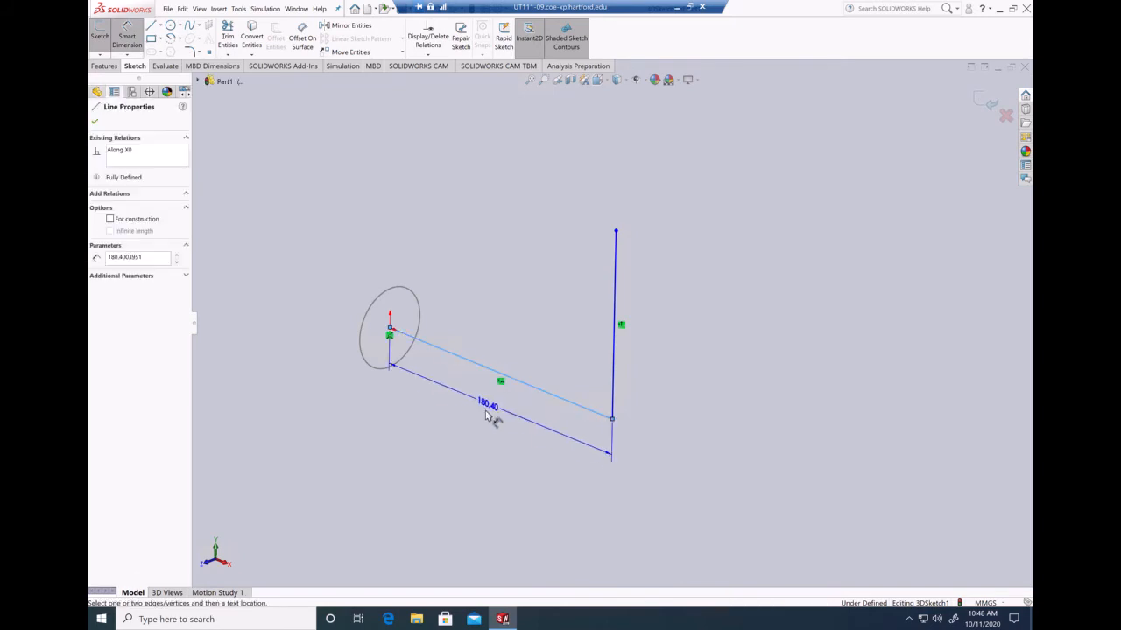
pyautogui.click(504, 469)
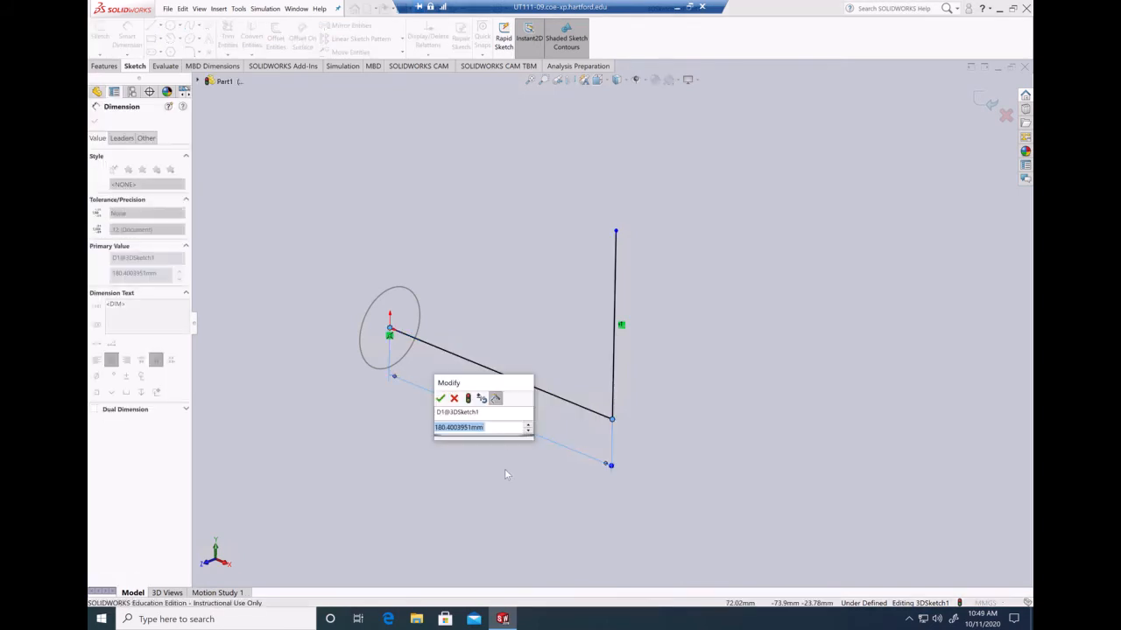
pyautogui.write('200')
pyautogui.press('Return')
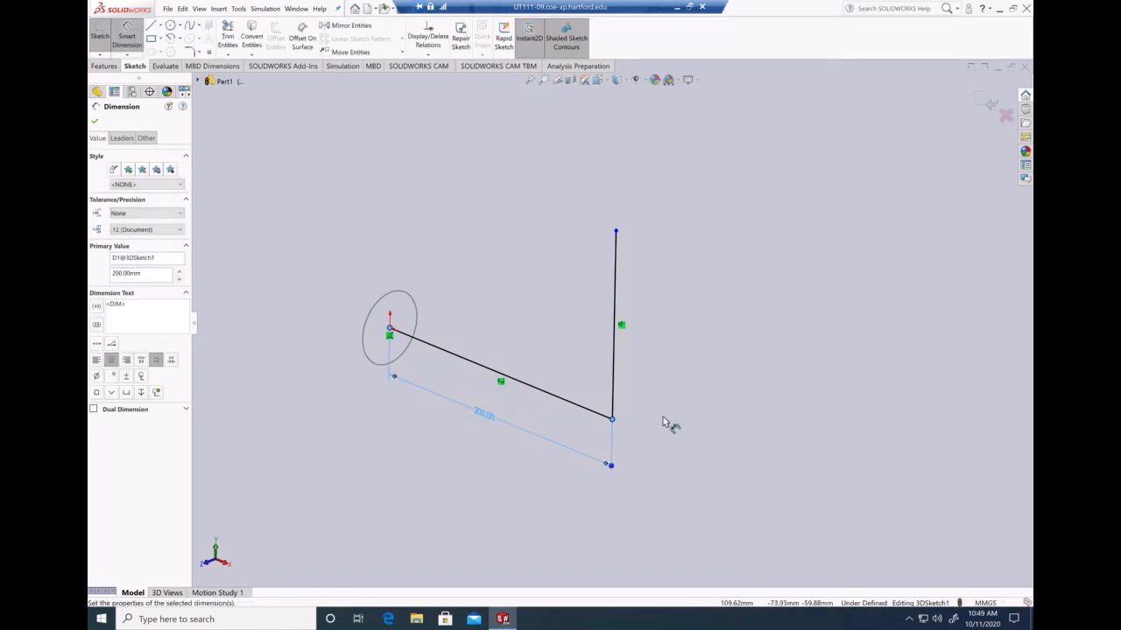
# Dimension the vertical line along the Y axis to 130 mm.
pyautogui.click(616, 374)
pyautogui.click(652, 363)
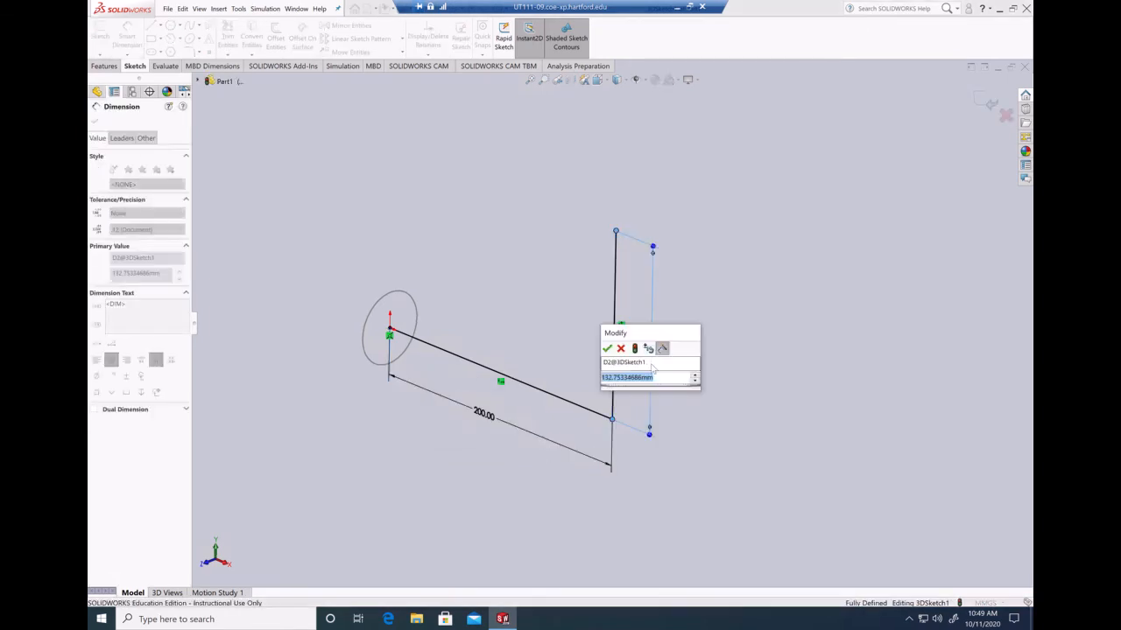
pyautogui.write('150')
pyautogui.press('Return')
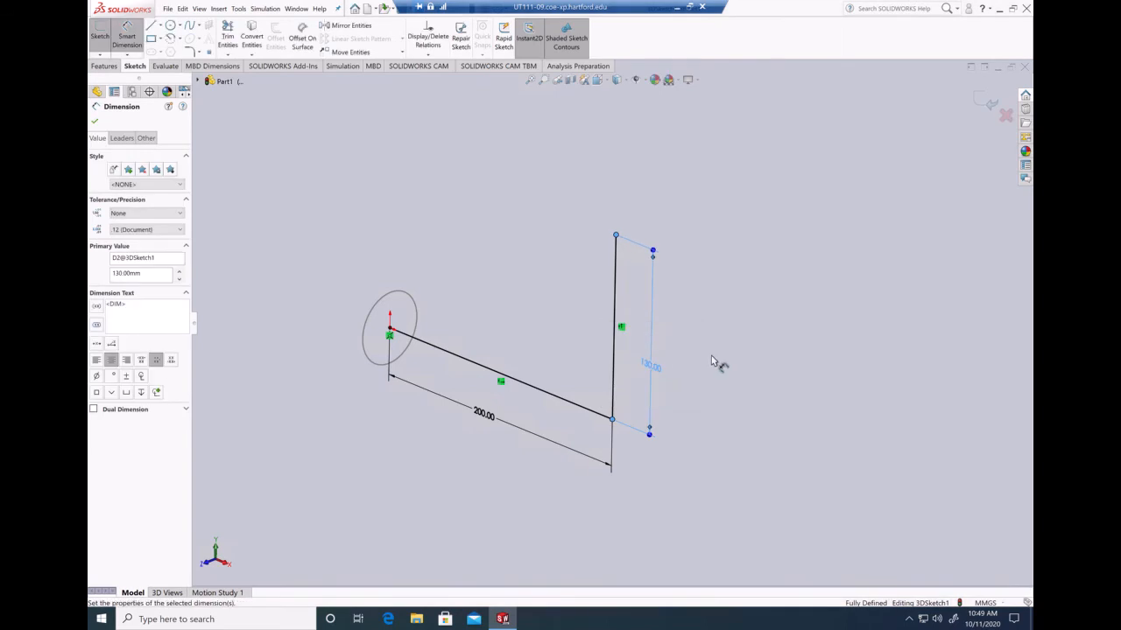
# Draw a 3D sketch line about 119 mm long from the vertical line's upper end along the X axis.
pyautogui.click(151, 26)
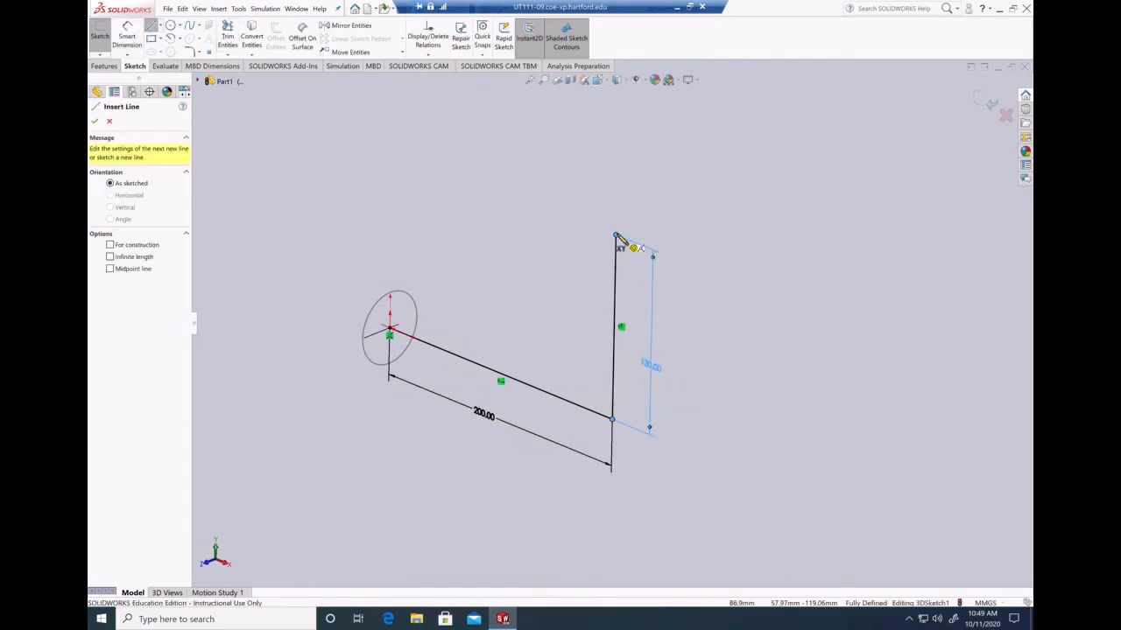
pyautogui.click(617, 235)
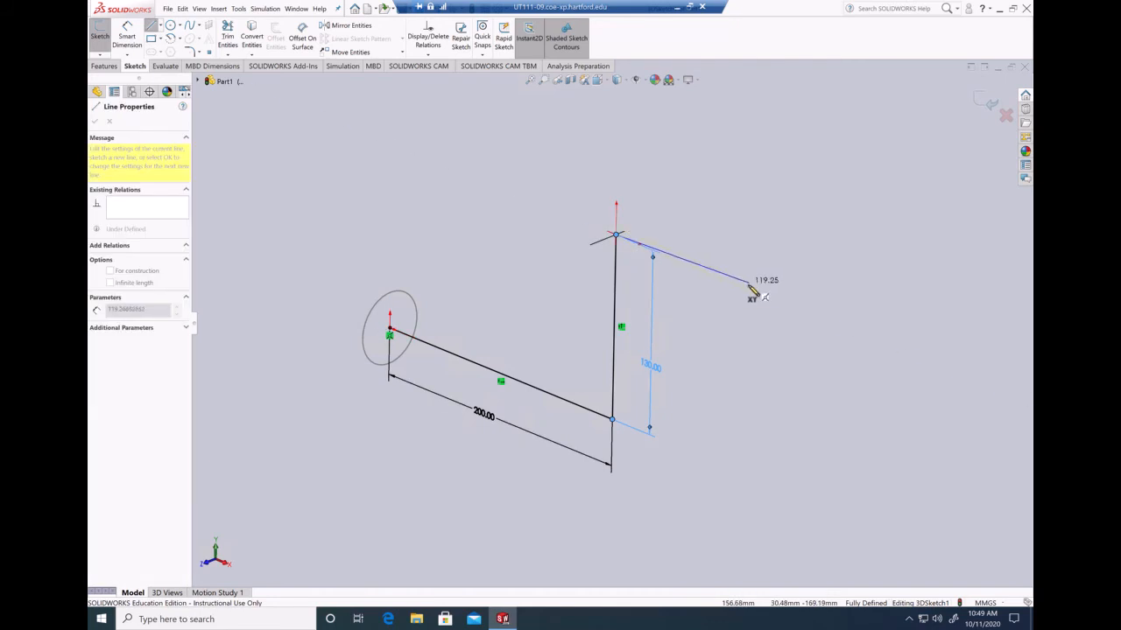
pyautogui.click(749, 289)
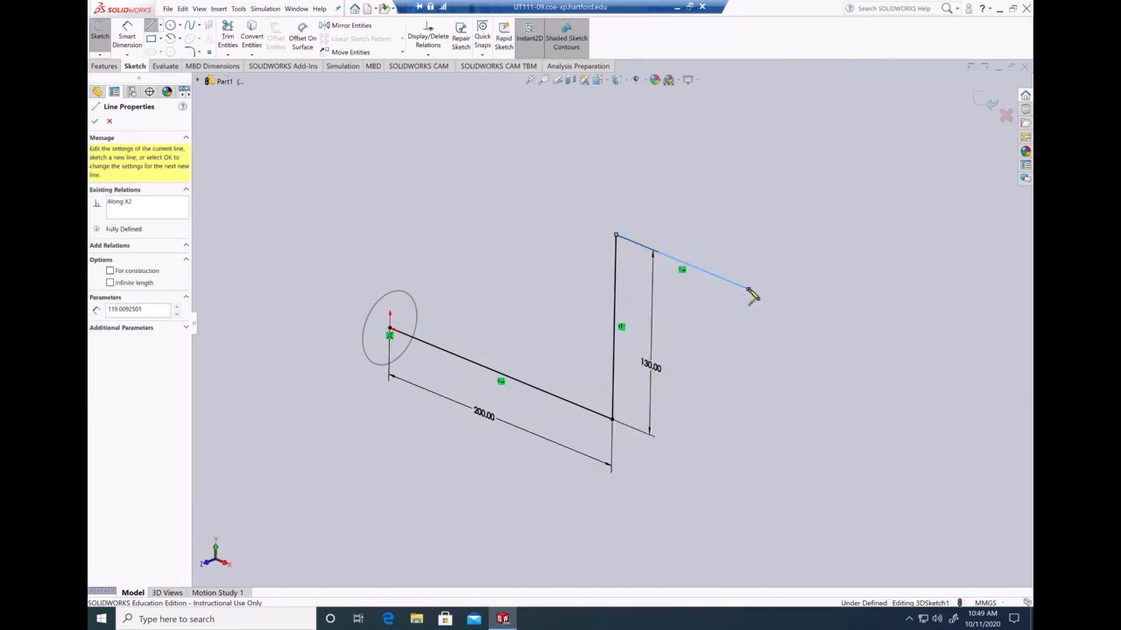
pyautogui.press('Escape')
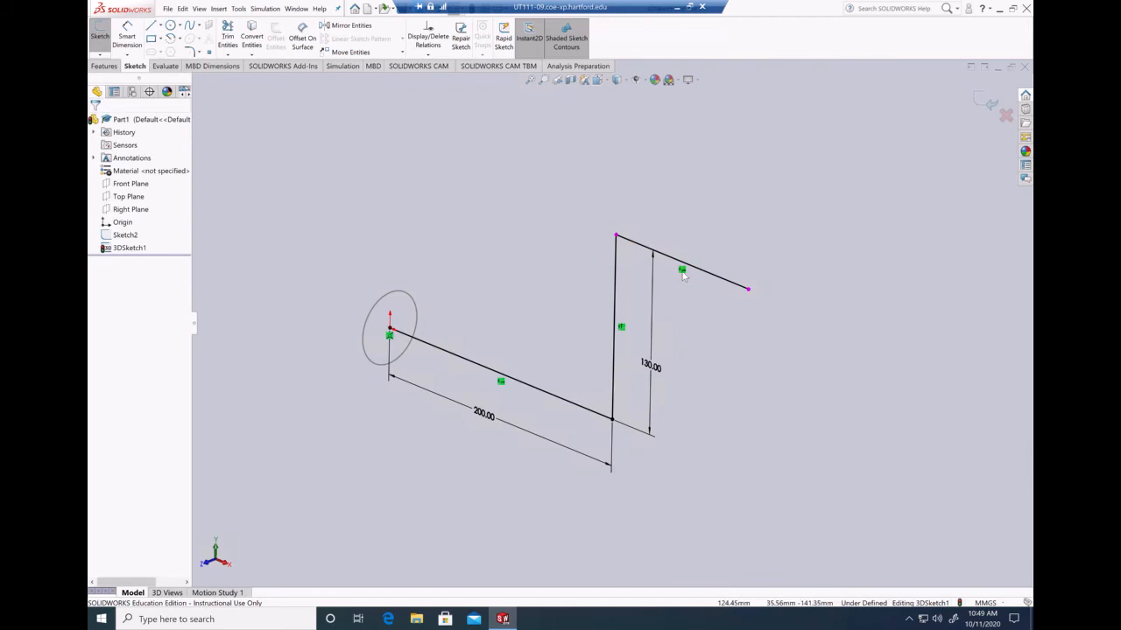
# Dimension the upper X-axis line to 100 mm.
pyautogui.click(126, 35)
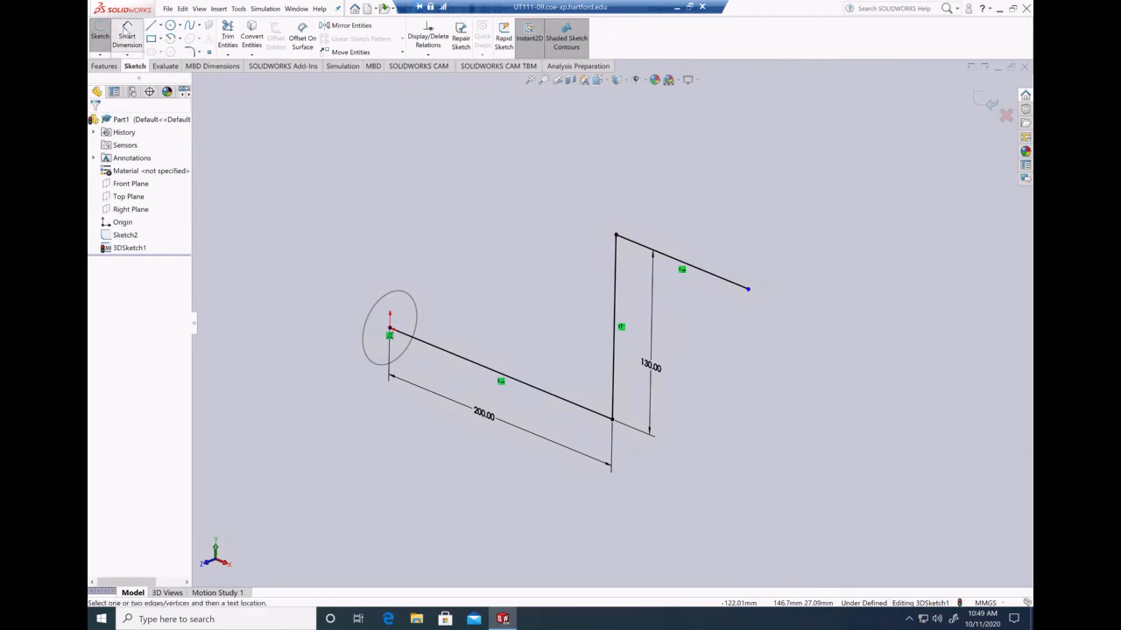
pyautogui.click(712, 276)
pyautogui.click(700, 201)
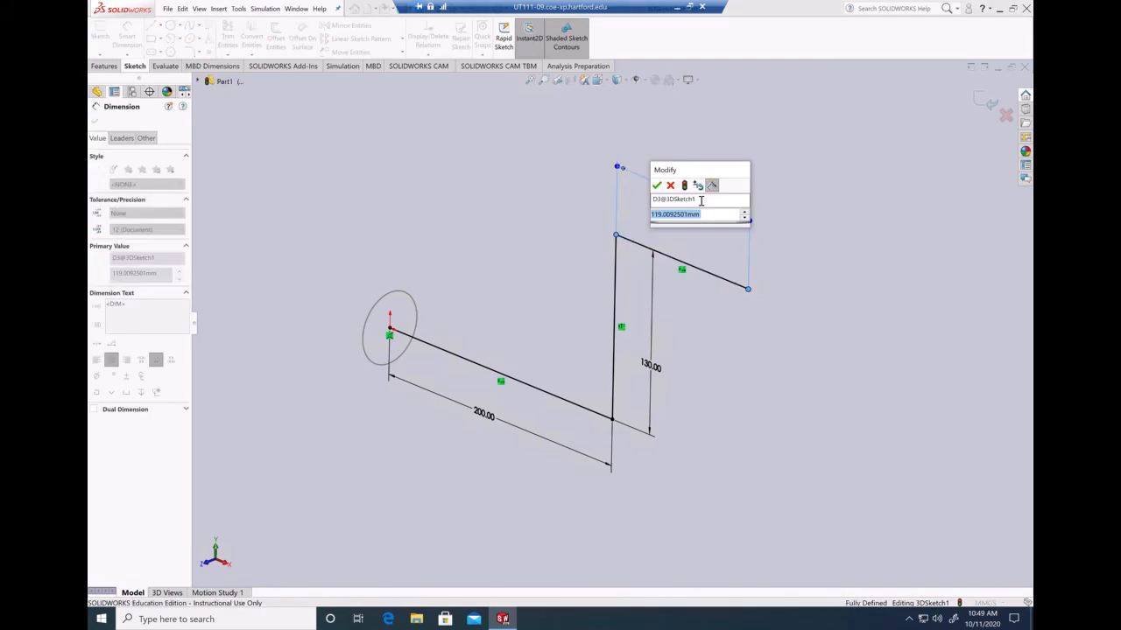
pyautogui.write('1')
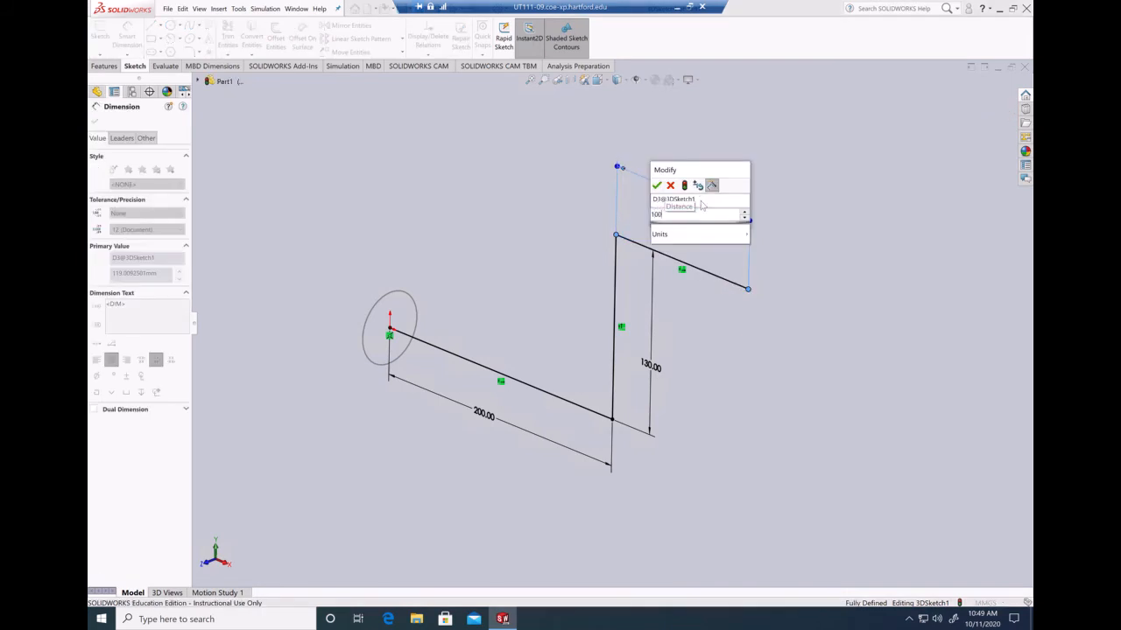
pyautogui.write('00')
pyautogui.press('Return')
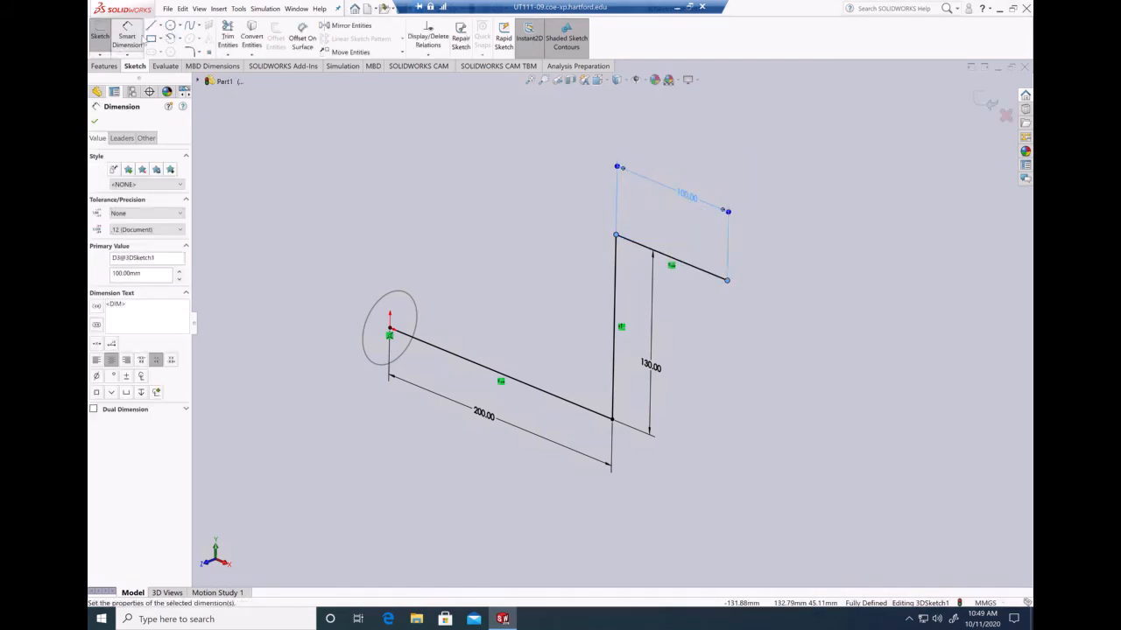
# Draw a line about 172 mm long in the YZ plane from the upper X-axis line's free end along negative Z.
pyautogui.click(152, 25)
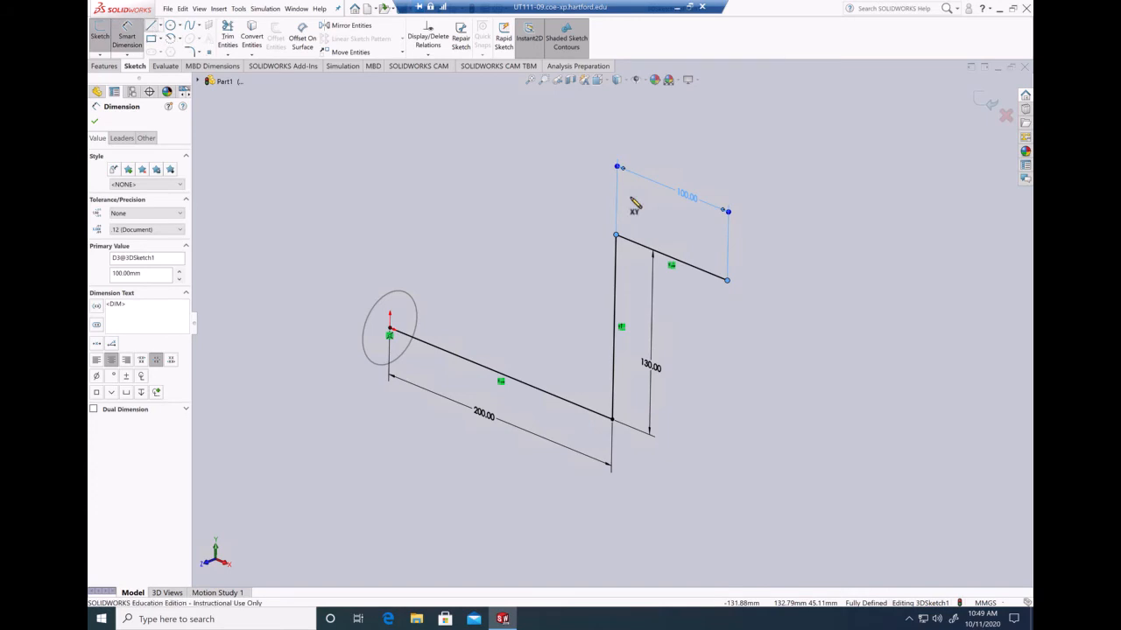
pyautogui.click(727, 281)
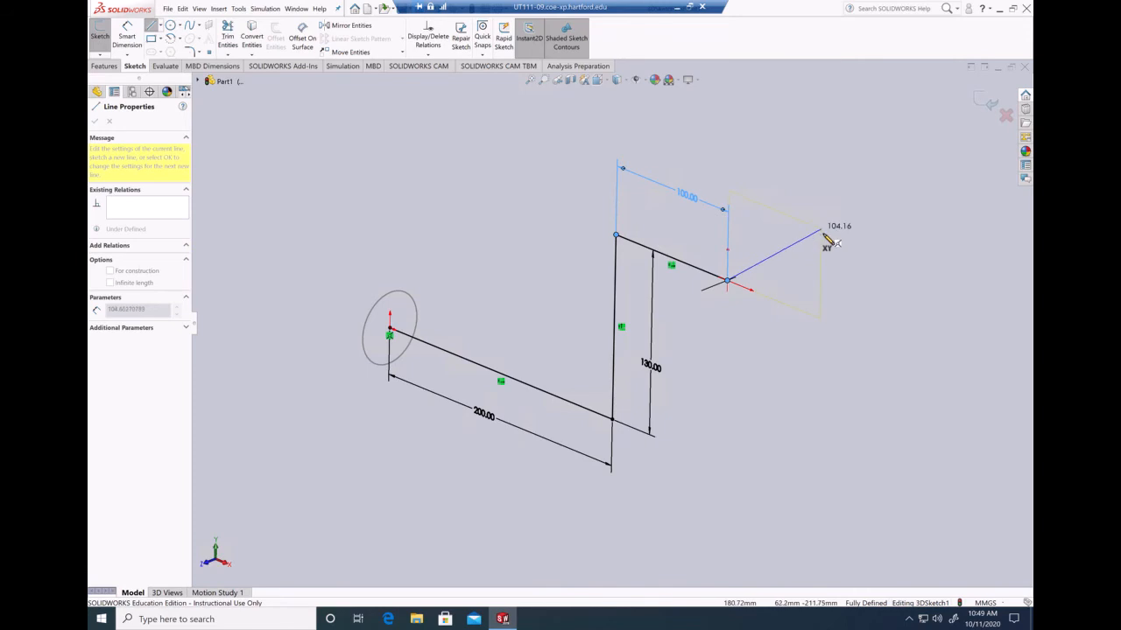
pyautogui.moveTo(800, 237); pyautogui.dragTo(769, 256, button='middle')
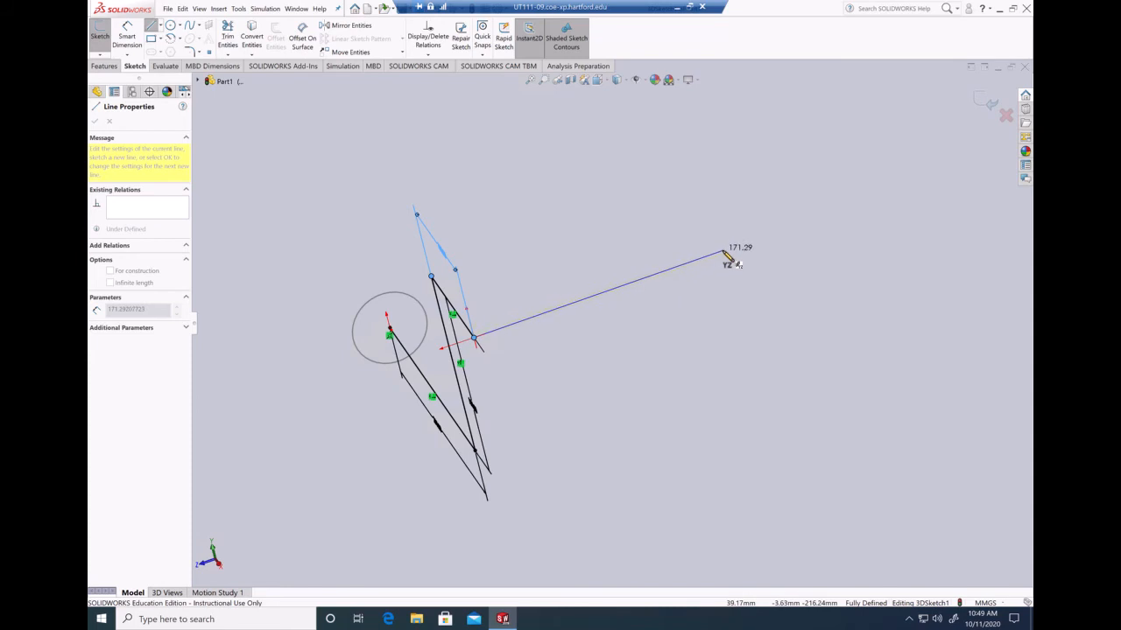
pyautogui.click(725, 254)
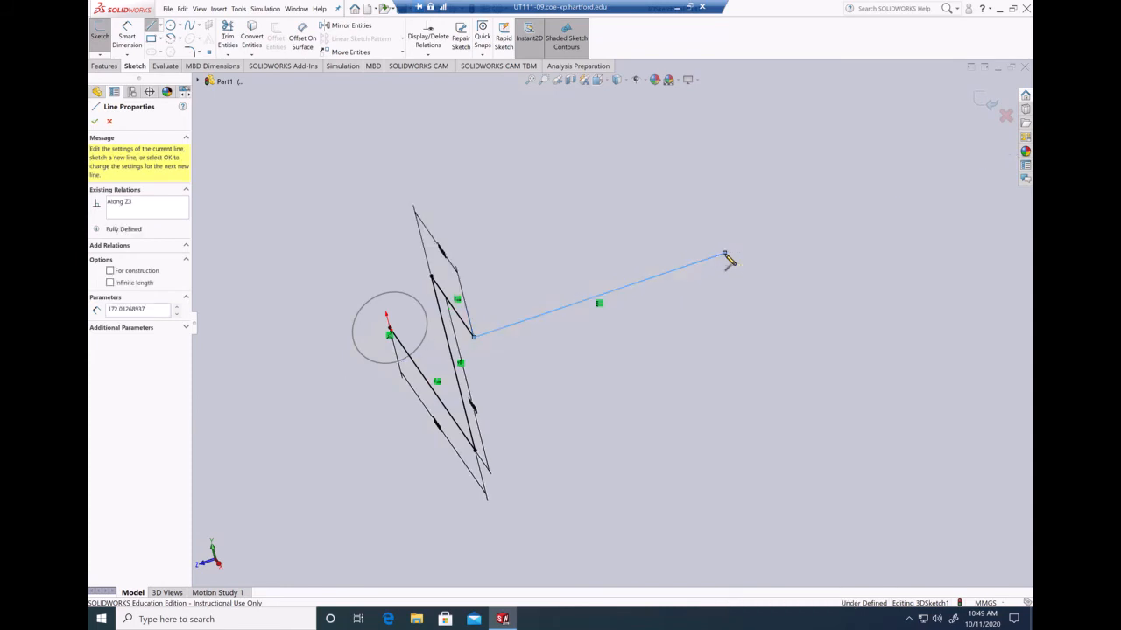
pyautogui.press('Escape')
# Dimension the last path line, along the Z axis, to 150 mm.
pyautogui.moveTo(744, 332)
pyautogui.mouseDown(button='middle')
pyautogui.moveTo(698, 323)
pyautogui.moveTo(738, 353)
pyautogui.moveTo(701, 382)
pyautogui.mouseUp(button='middle')
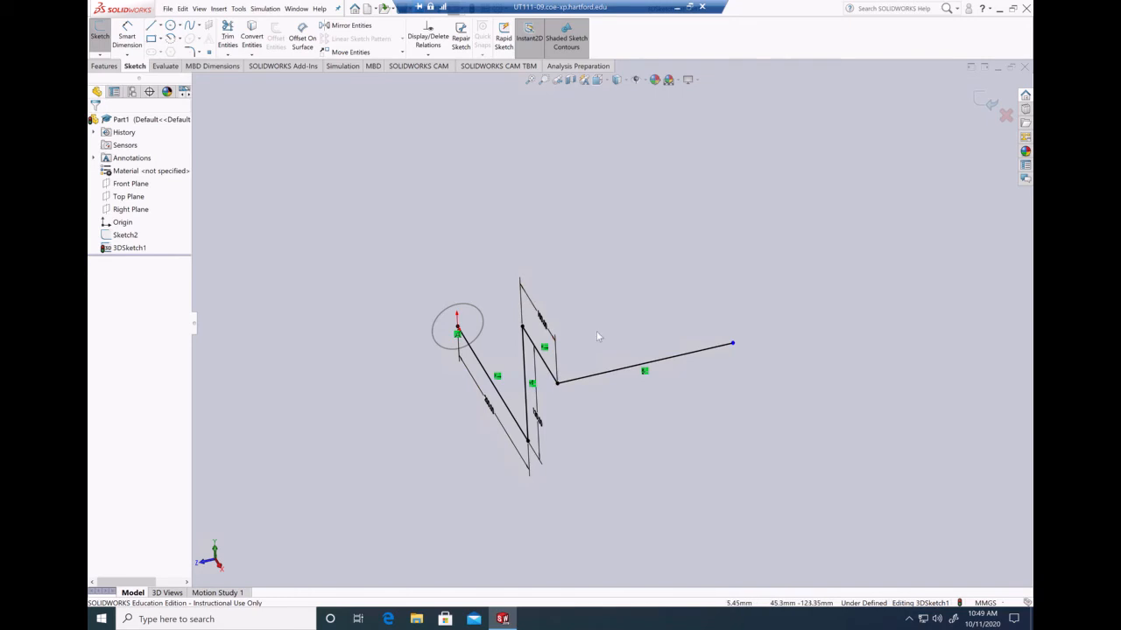
pyautogui.moveTo(693, 372)
pyautogui.mouseDown(button='middle')
pyautogui.moveTo(713, 388)
pyautogui.moveTo(653, 403)
pyautogui.moveTo(671, 414)
pyautogui.moveTo(463, 472)
pyautogui.moveTo(718, 254)
pyautogui.mouseUp(button='middle')
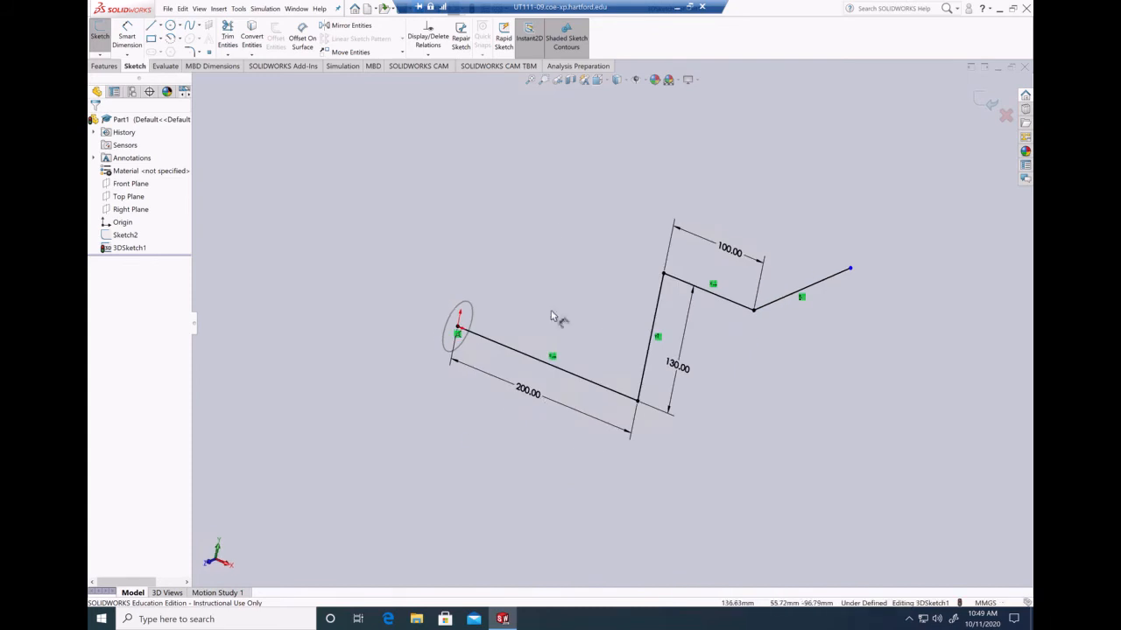
pyautogui.moveTo(791, 347)
pyautogui.mouseDown(button='middle')
pyautogui.moveTo(711, 368)
pyautogui.moveTo(738, 371)
pyautogui.moveTo(740, 359)
pyautogui.mouseUp(button='middle')
pyautogui.click(127, 35)
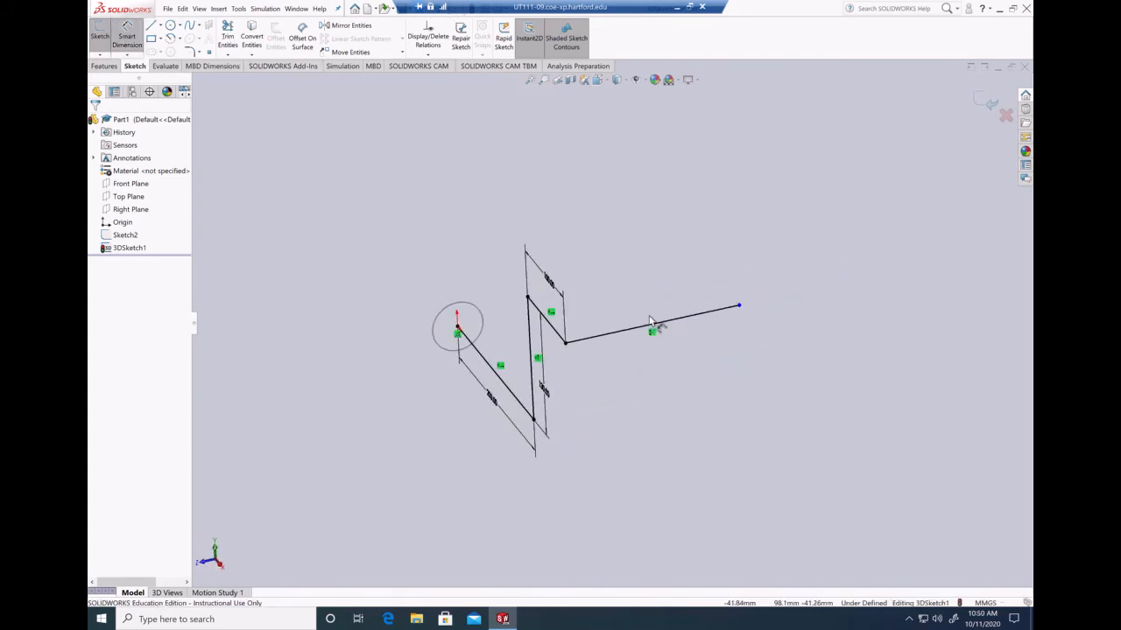
pyautogui.click(658, 329)
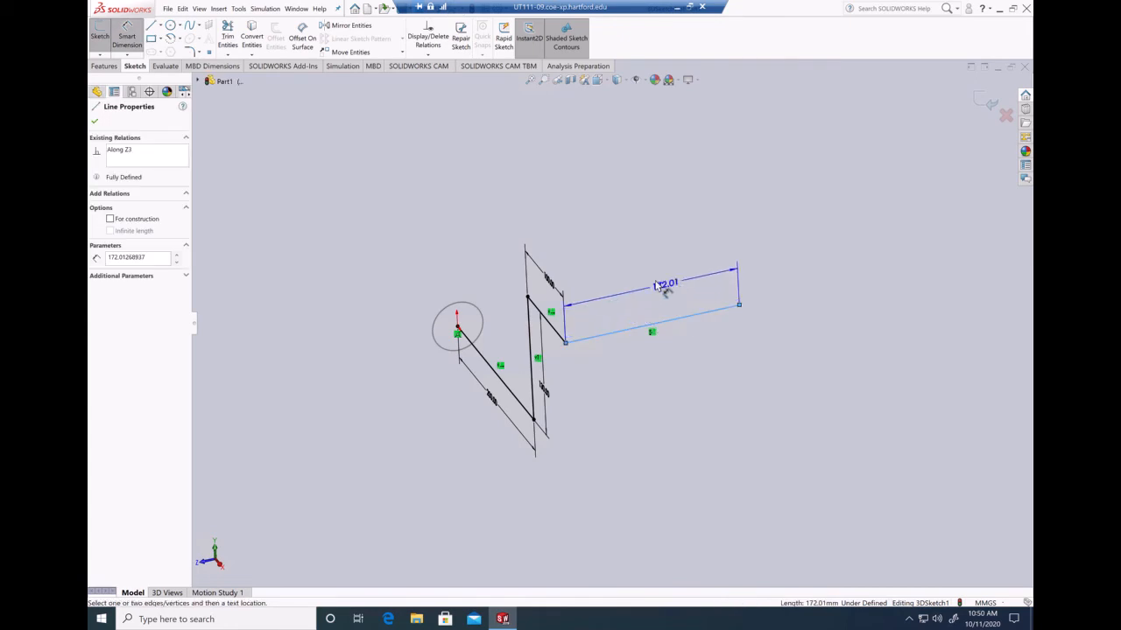
pyautogui.click(653, 280)
pyautogui.write('1')
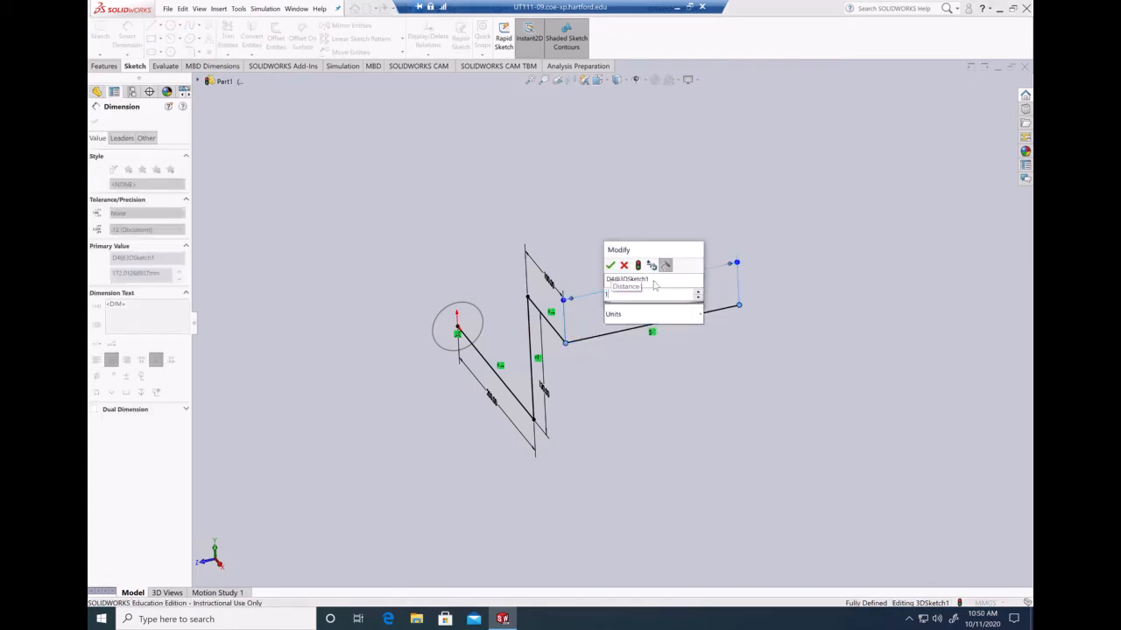
pyautogui.write('50')
pyautogui.press('Return')
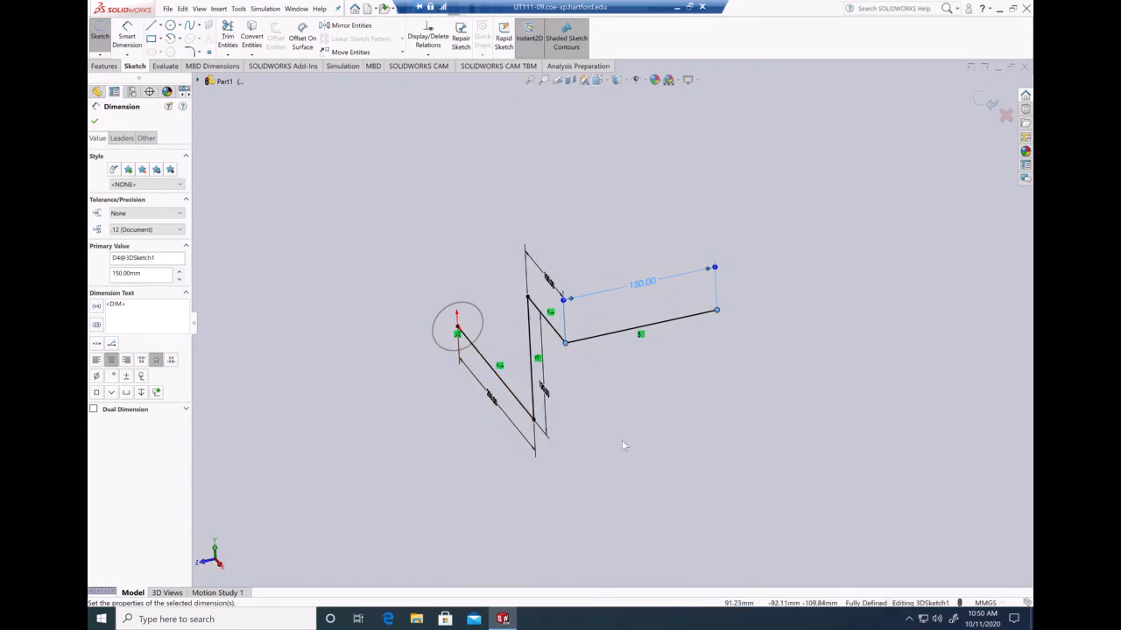
# Check the four-line path from another angle and exit the 3D sketch.
pyautogui.moveTo(630, 411)
pyautogui.mouseDown(button='middle')
pyautogui.moveTo(706, 400)
pyautogui.moveTo(680, 437)
pyautogui.moveTo(663, 420)
pyautogui.moveTo(649, 344)
pyautogui.mouseUp(button='middle')
pyautogui.scroll(-1, 648, 344)
pyautogui.scroll(2, 702, 368)
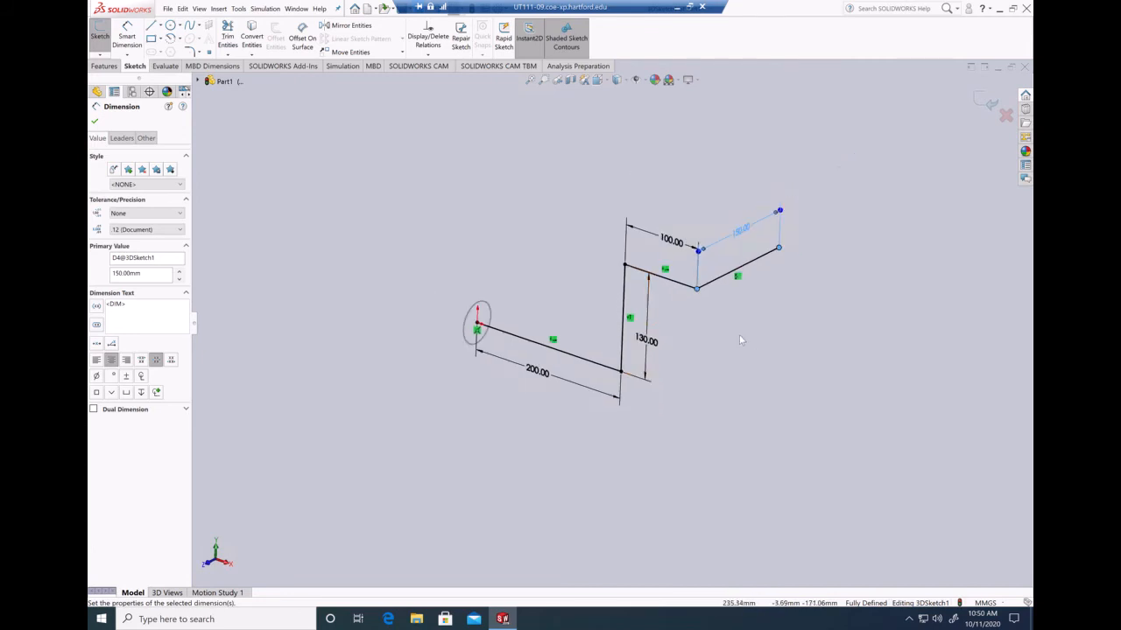
pyautogui.scroll(-1, 739, 335)
pyautogui.scroll(-1, 687, 306)
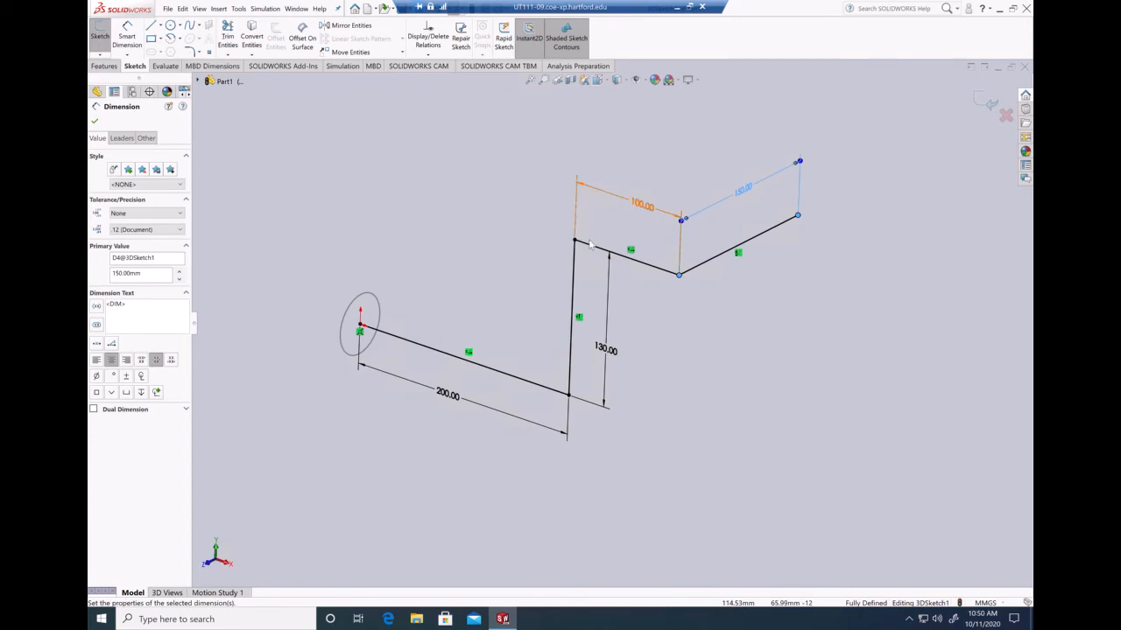
pyautogui.click(987, 100)
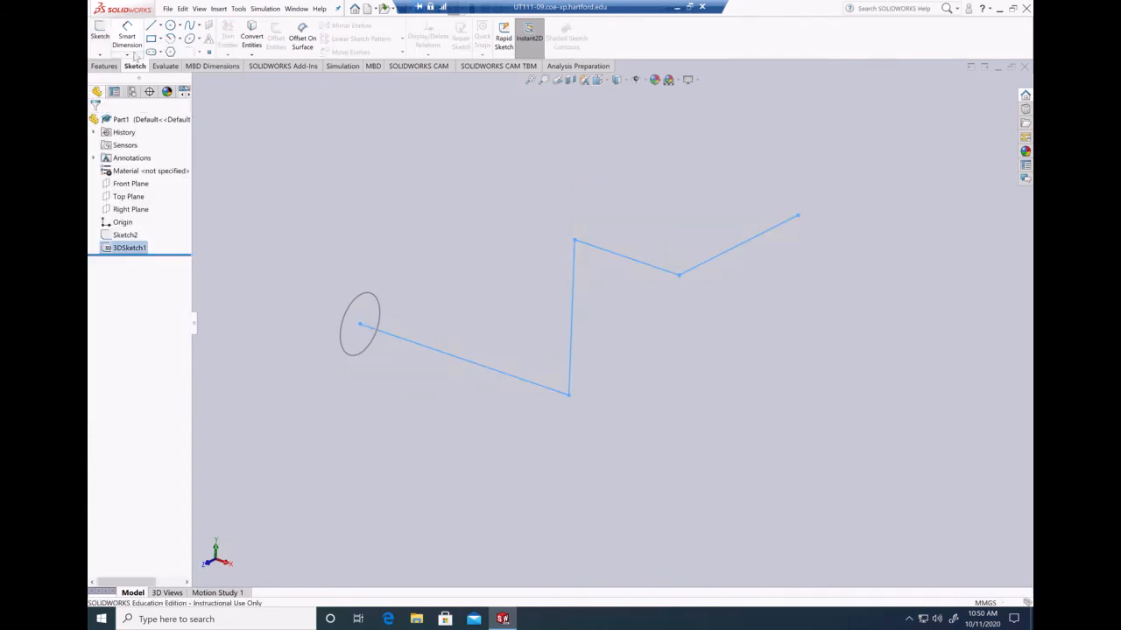
# Try a Swept Boss/Base with the circle sketch as profile and the 3D sketch as path.
pyautogui.click(105, 67)
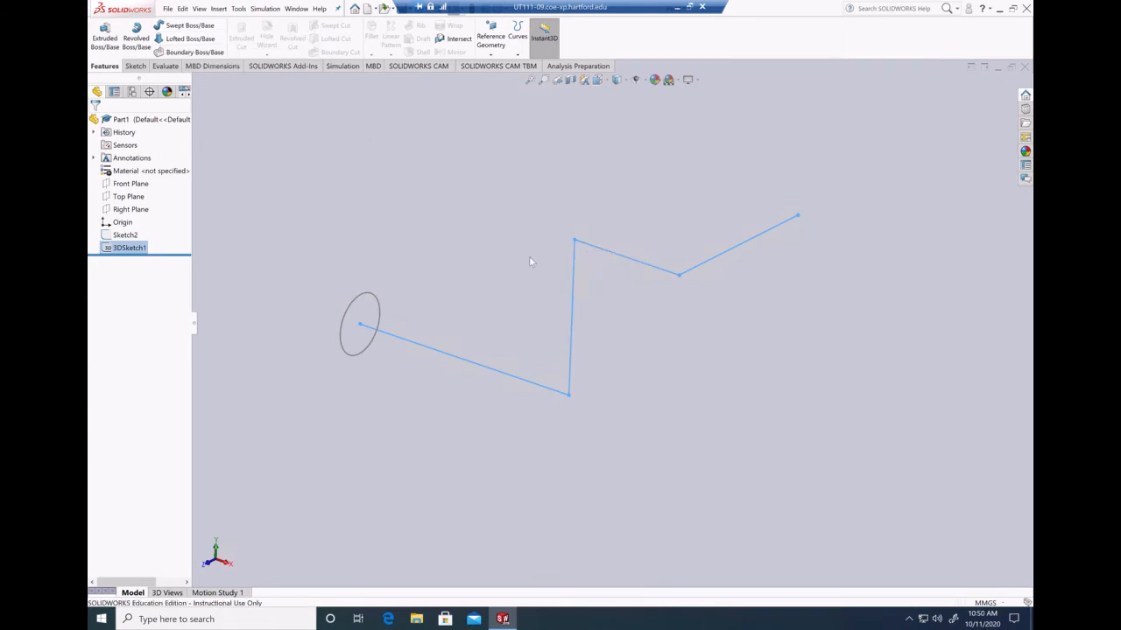
pyautogui.click(173, 28)
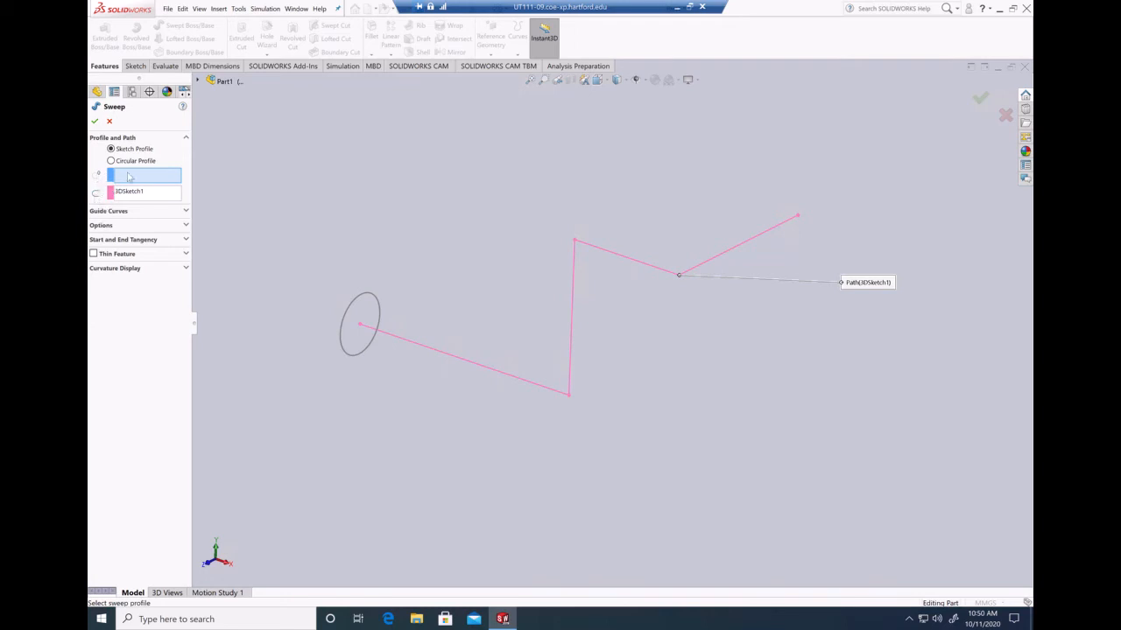
pyautogui.click(198, 80)
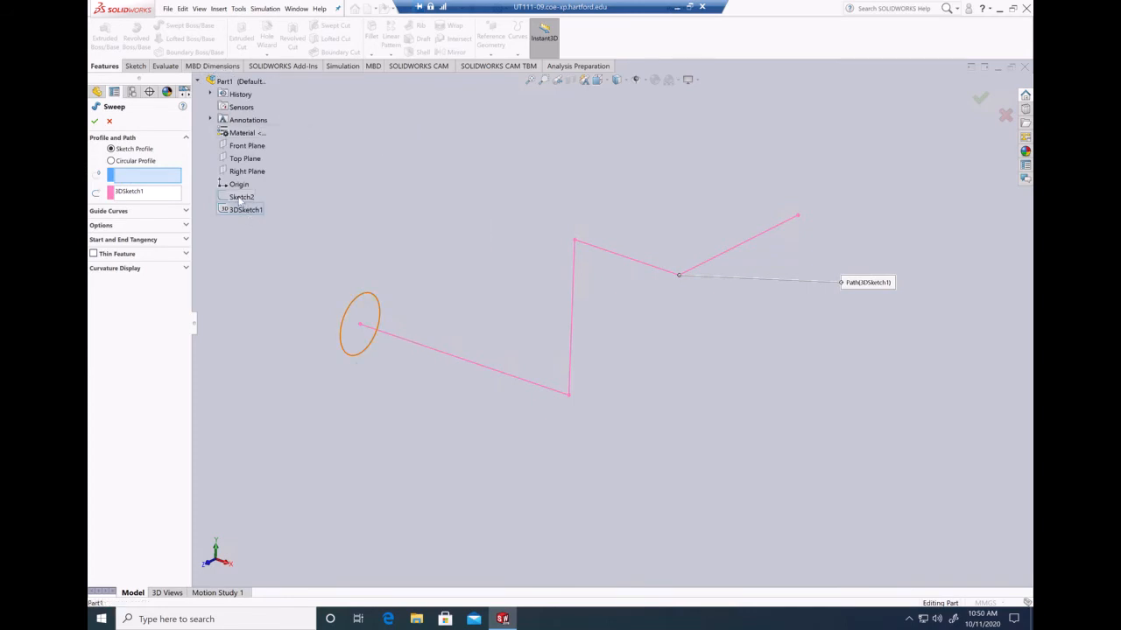
pyautogui.click(237, 197)
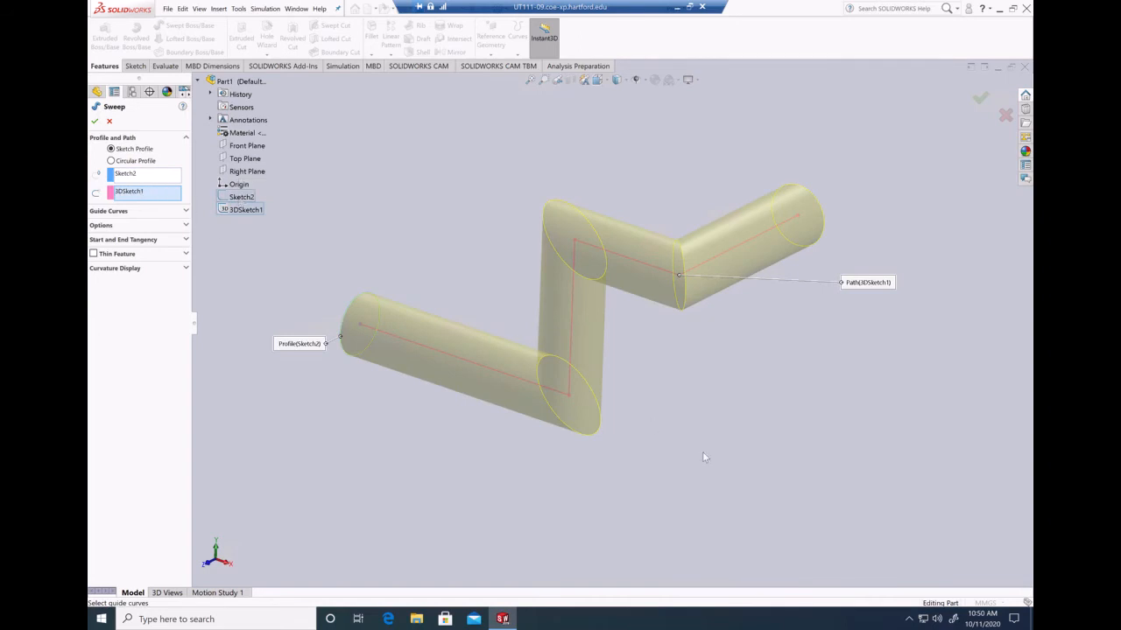
pyautogui.moveTo(719, 441); pyautogui.dragTo(588, 438, button='middle')
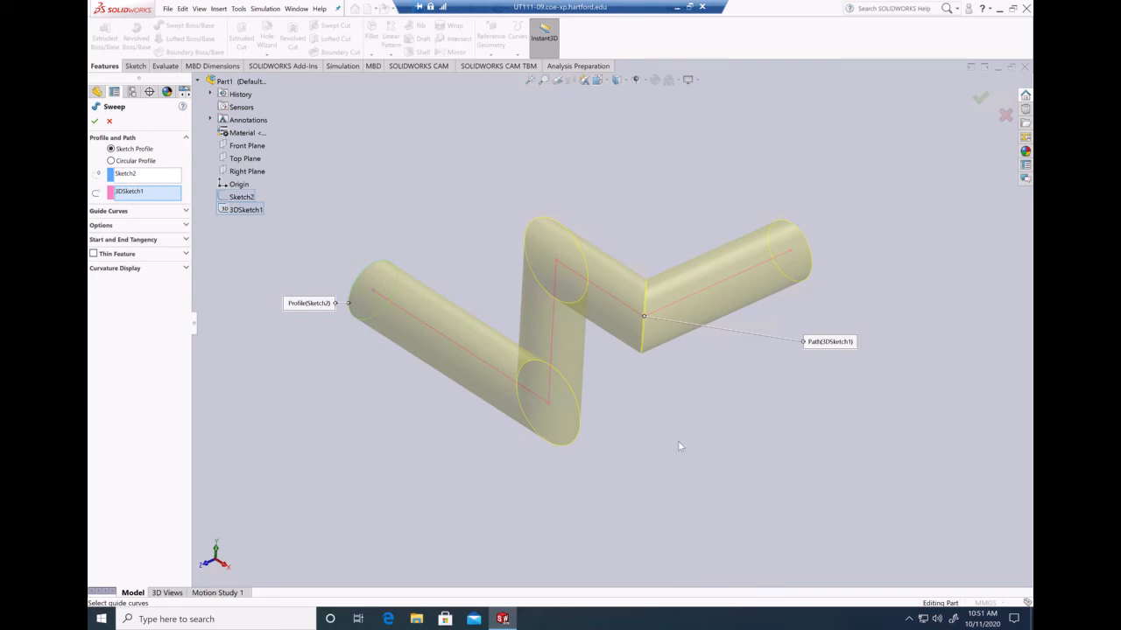
pyautogui.click(109, 121)
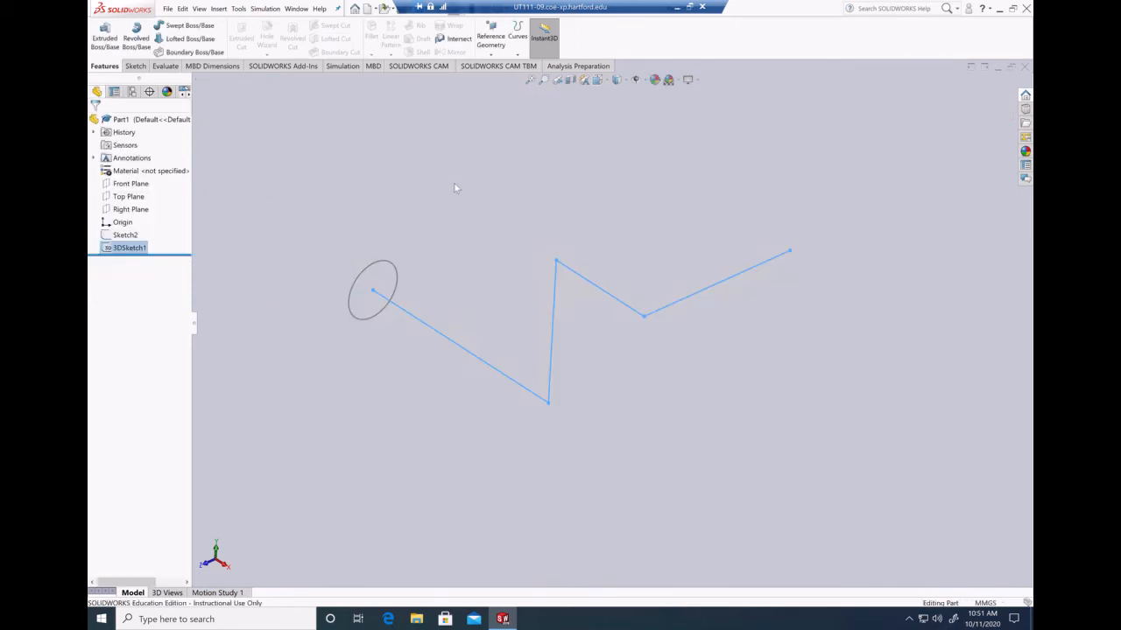
# Reopen the 3D sketch and select the path's three inner corners for a Sketch Fillet.
pyautogui.rightClick(122, 248)
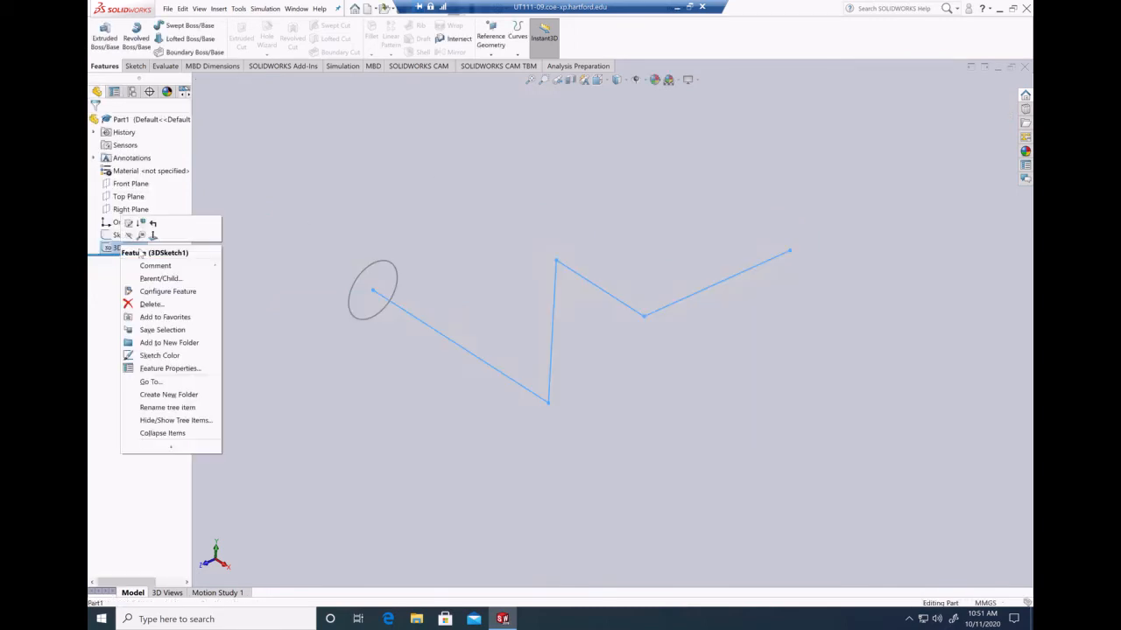
pyautogui.click(130, 223)
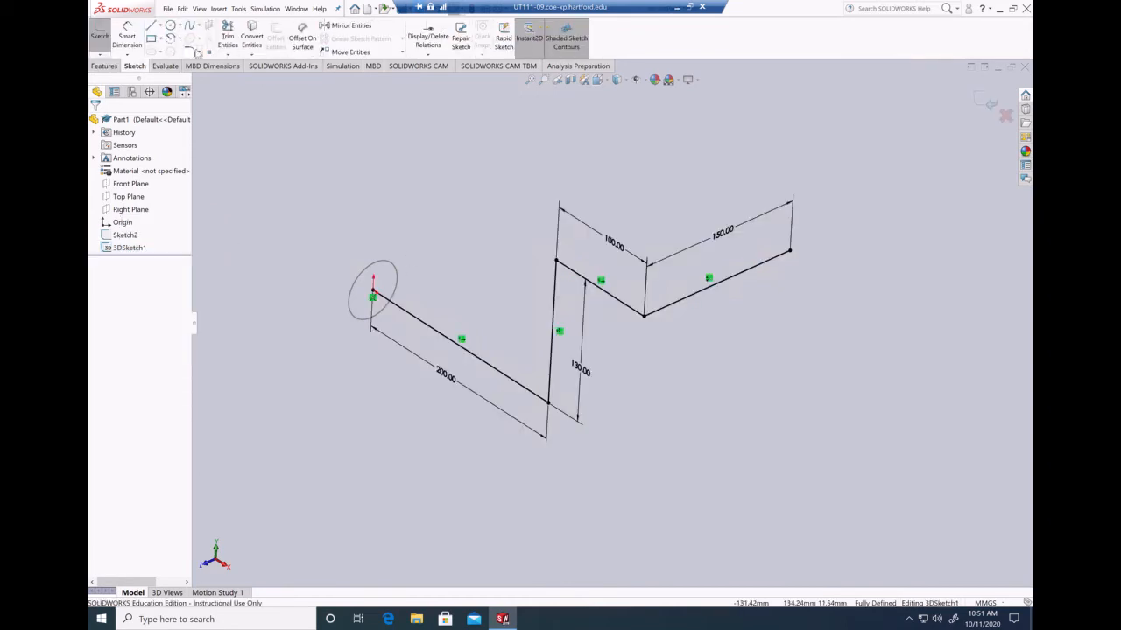
pyautogui.click(195, 52)
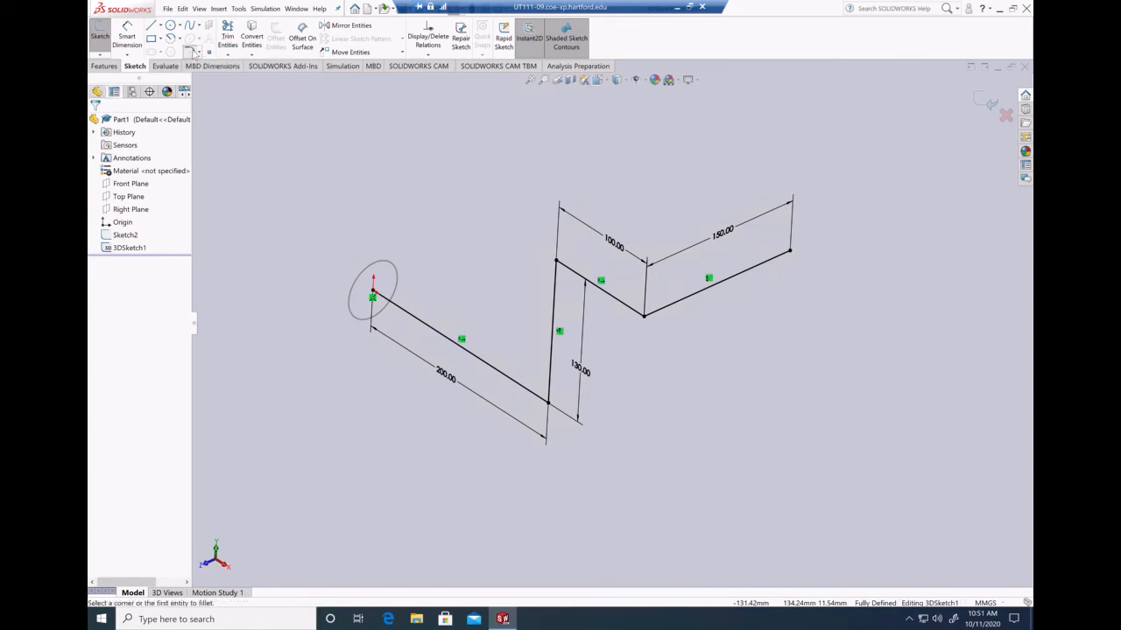
pyautogui.click(547, 400)
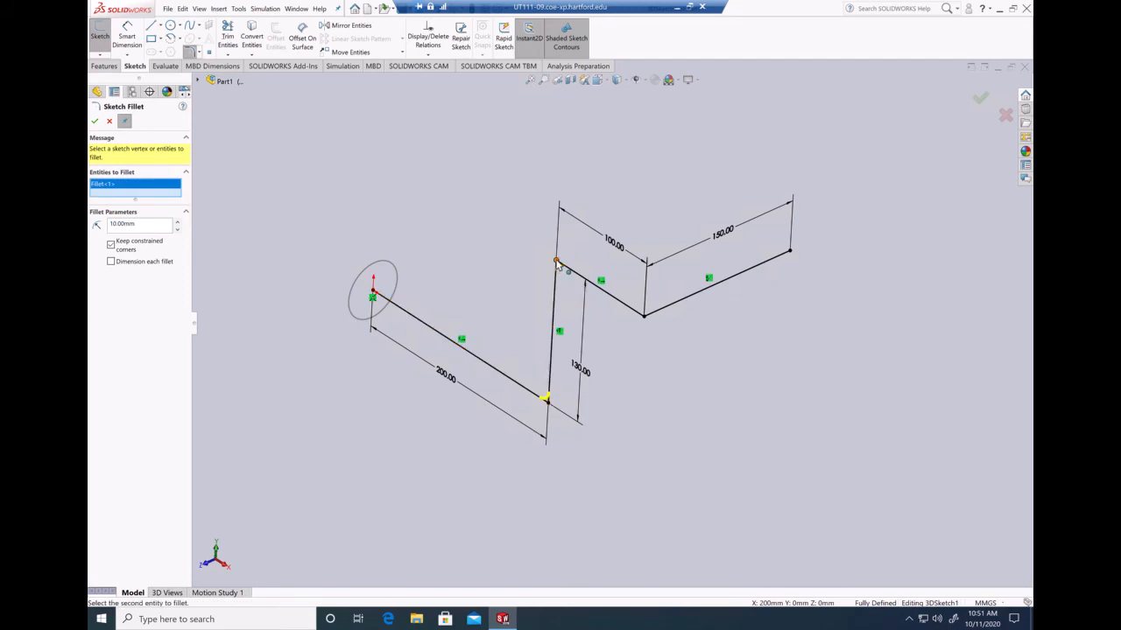
pyautogui.click(557, 263)
pyautogui.click(645, 316)
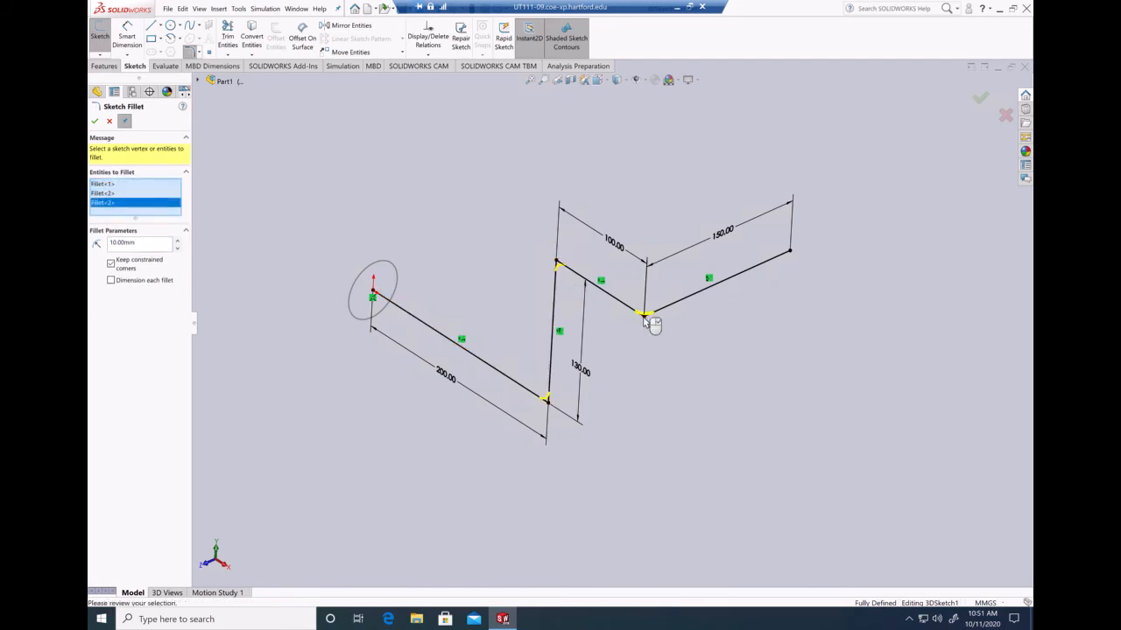
# Set the sketch fillet radius to 20 mm, apply it to the three selected corners and exit the 3D sketch.
pyautogui.click(177, 240)
pyautogui.click(178, 240)
pyautogui.click(178, 241)
pyautogui.click(178, 241)
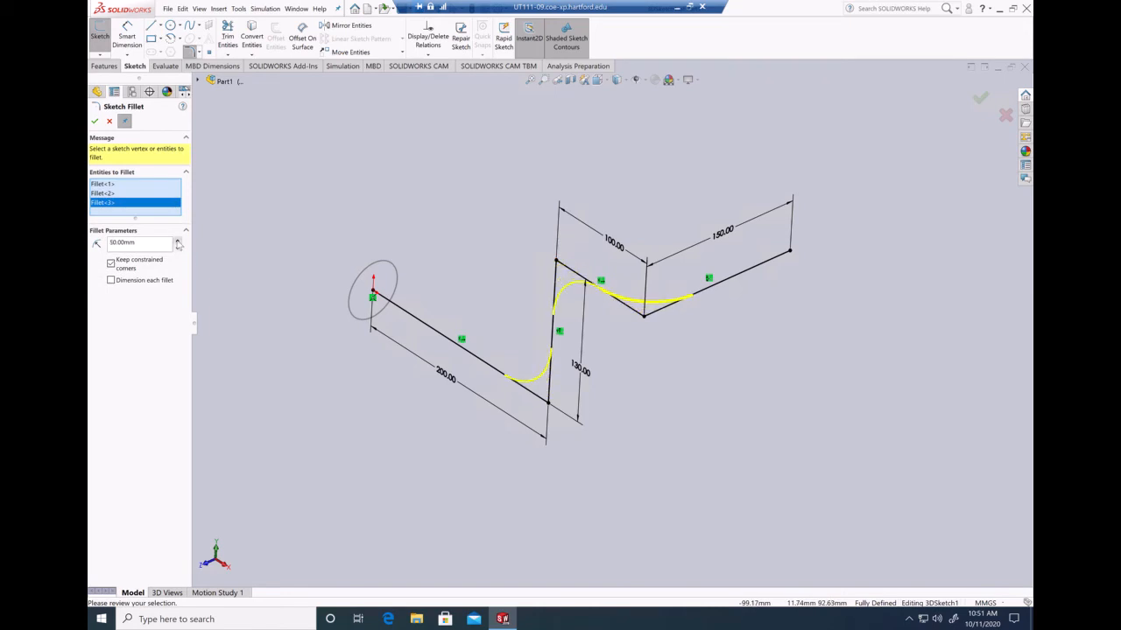
pyautogui.click(178, 241)
pyautogui.click(178, 243)
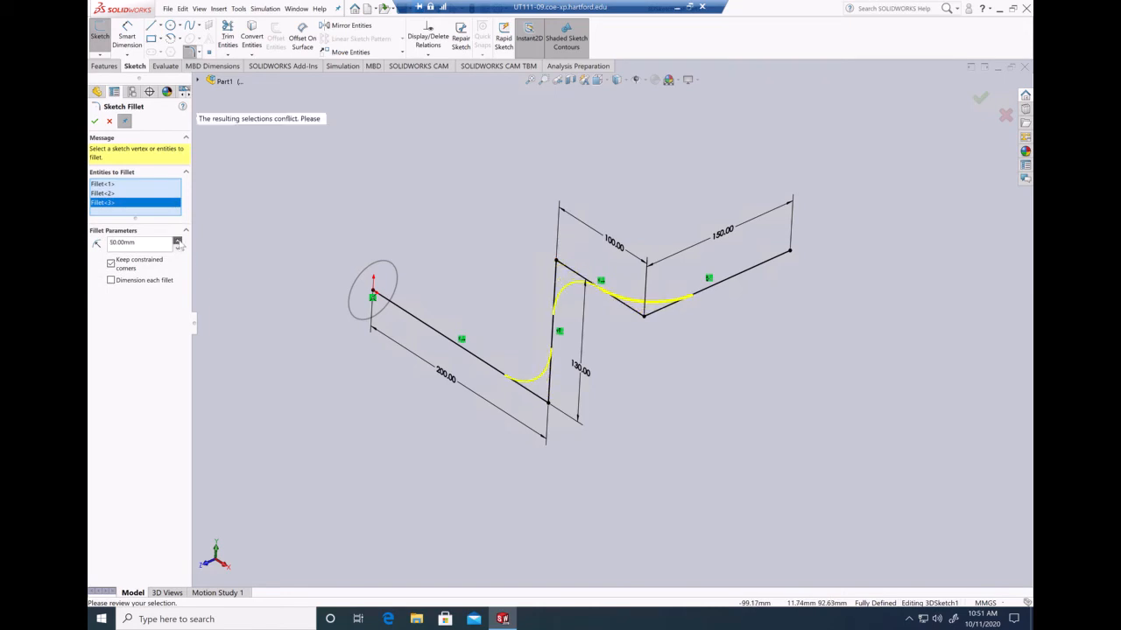
pyautogui.click(178, 247)
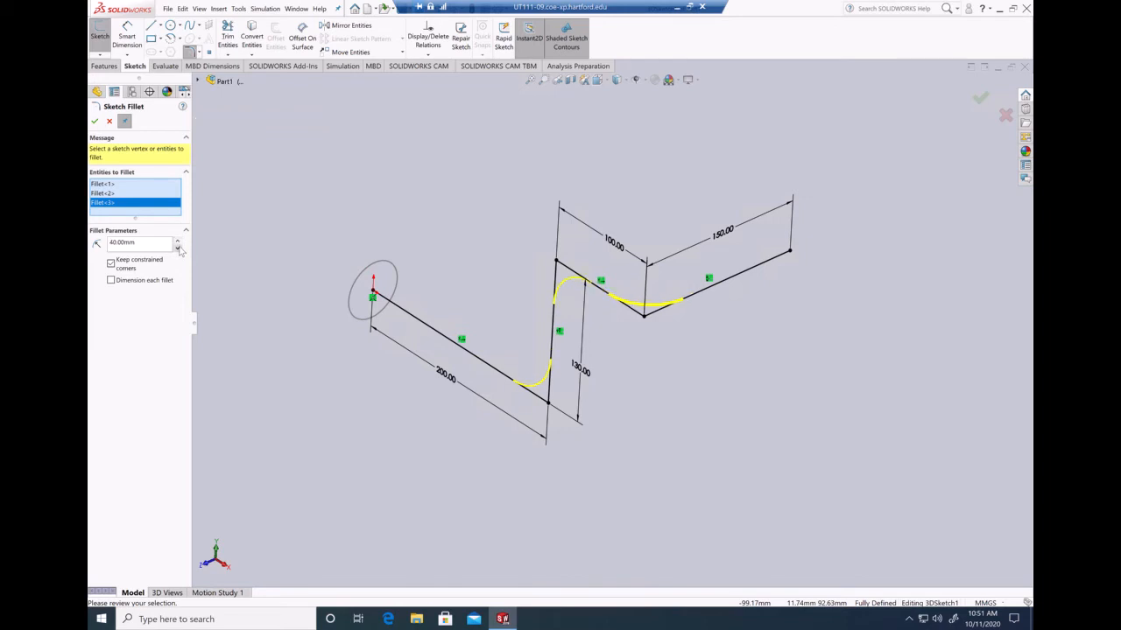
pyautogui.click(177, 247)
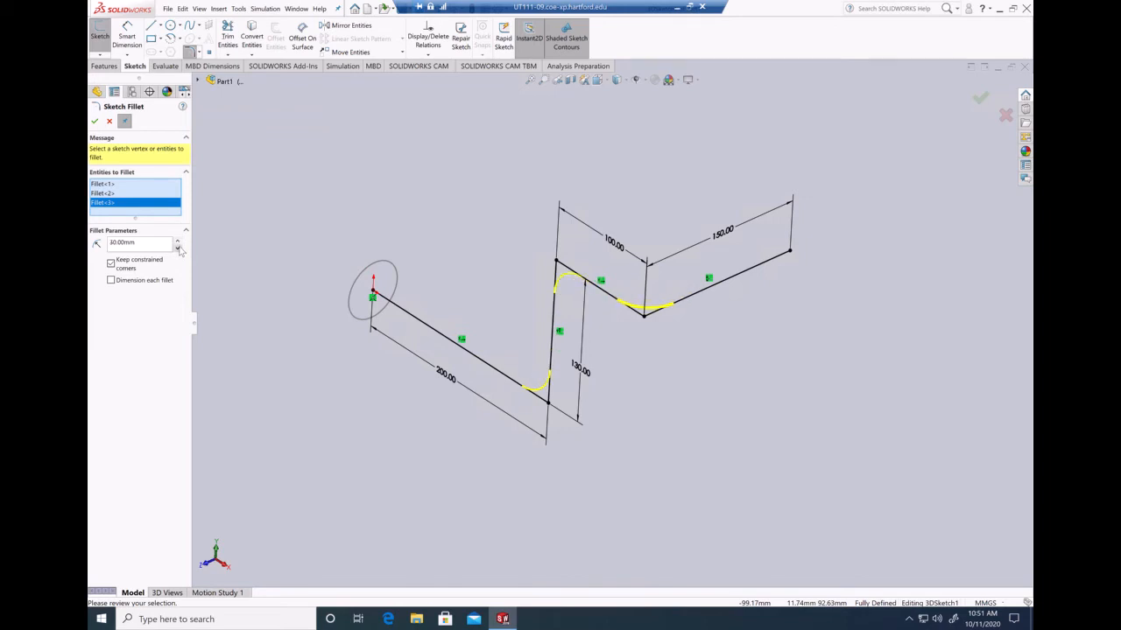
pyautogui.click(178, 247)
pyautogui.click(178, 247)
pyautogui.click(177, 243)
pyautogui.click(179, 244)
pyautogui.click(178, 248)
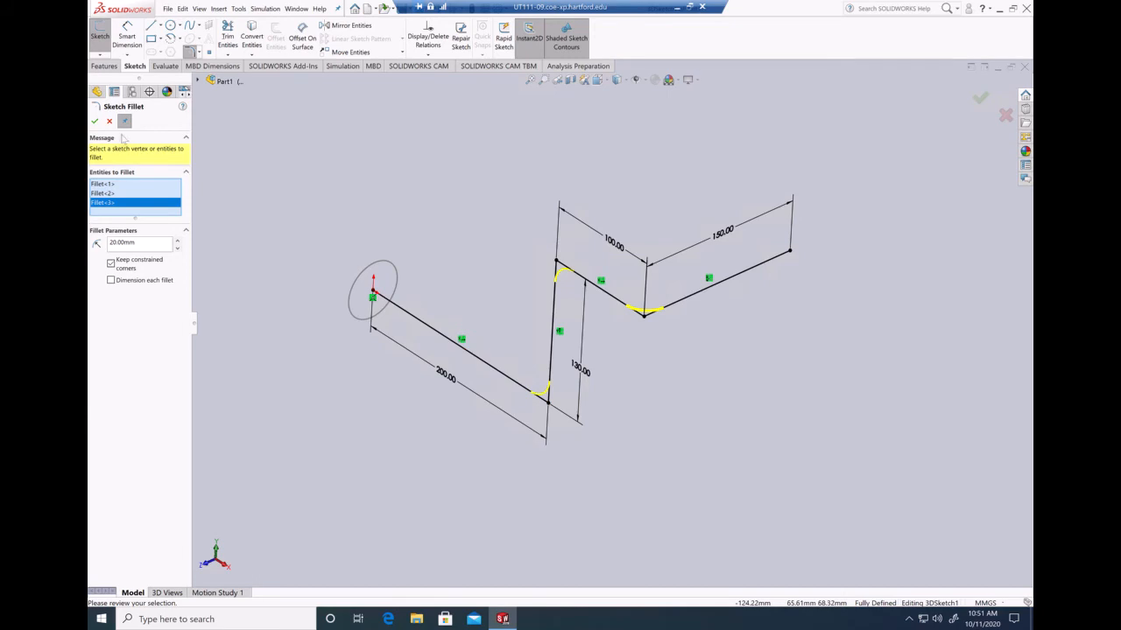
pyautogui.click(95, 121)
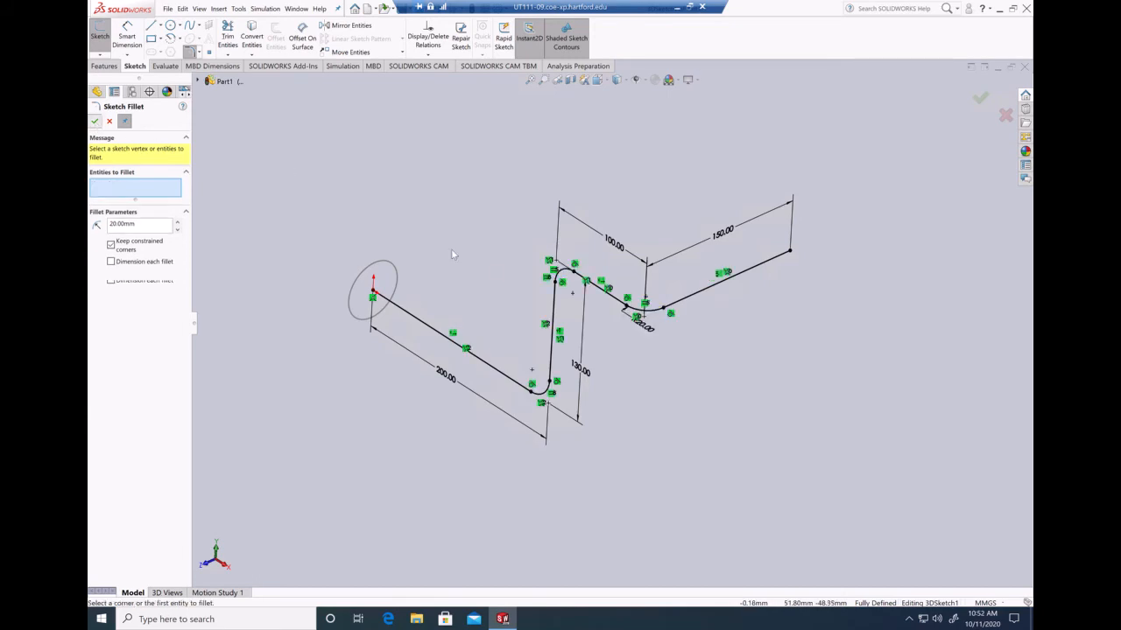
pyautogui.click(980, 98)
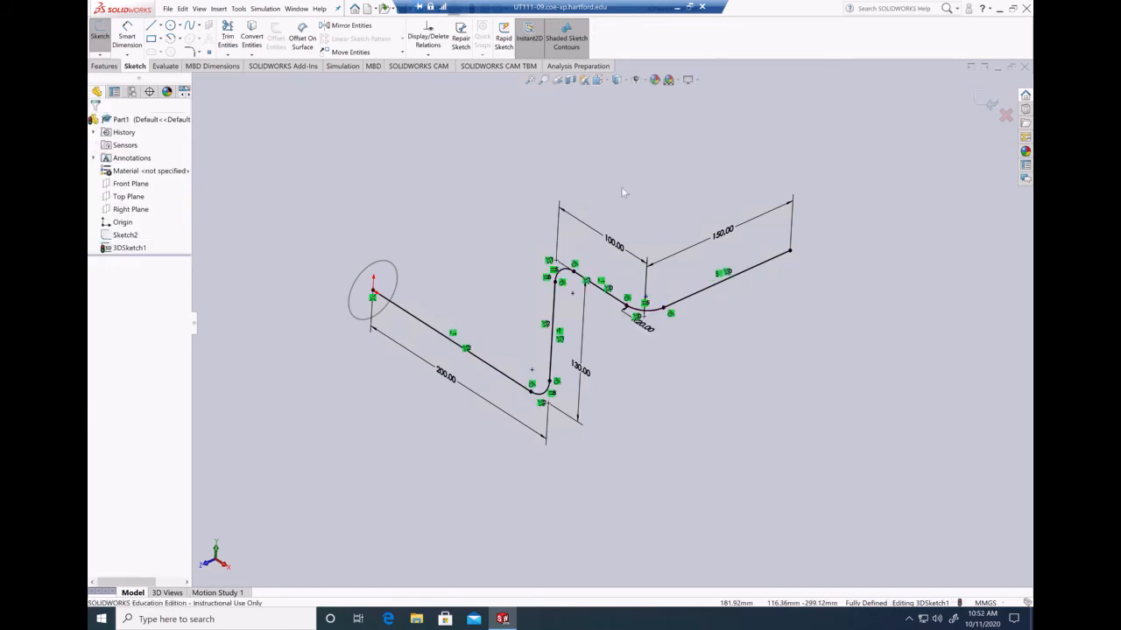
pyautogui.click(985, 100)
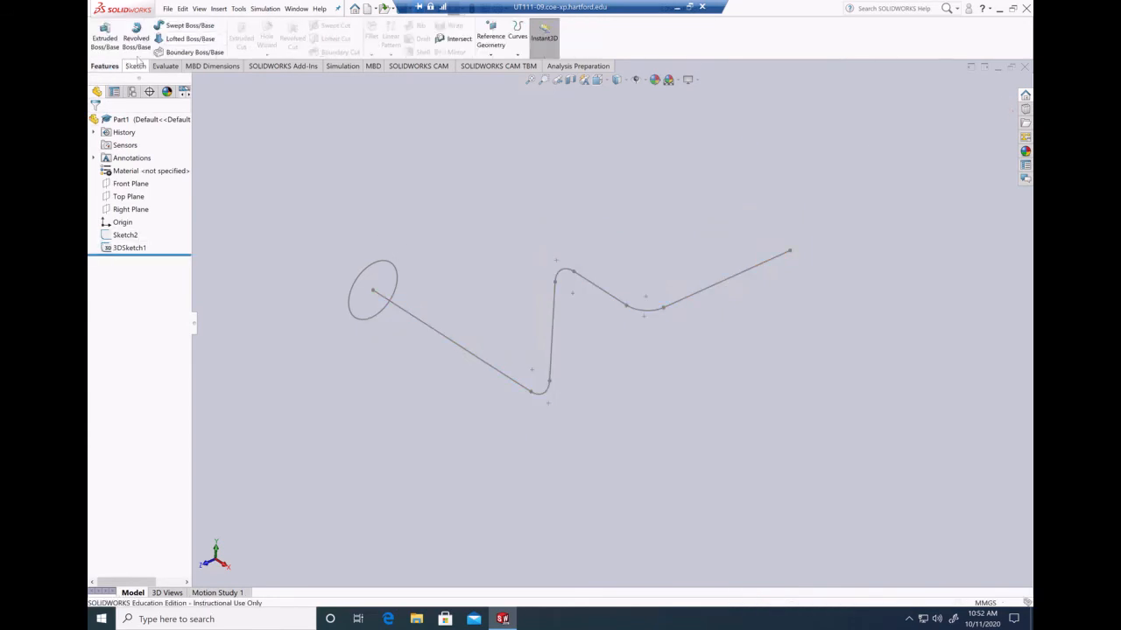
# Try to sweep the circle sketch along the filleted 3D sketch path, then cancel the sweep.
pyautogui.click(178, 27)
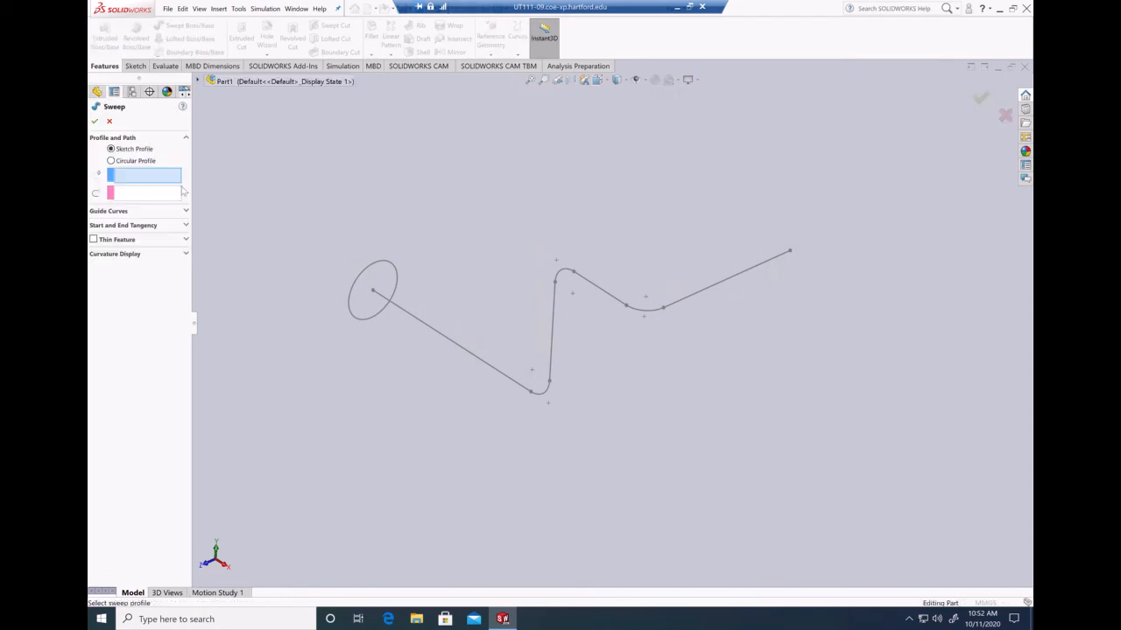
pyautogui.click(198, 81)
pyautogui.click(241, 197)
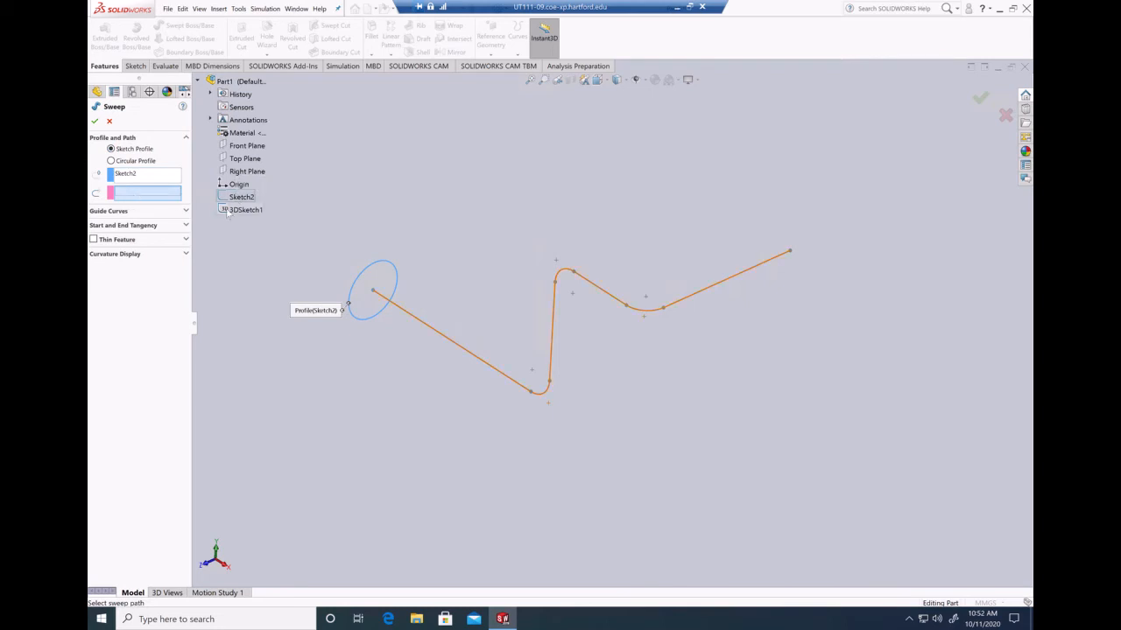
pyautogui.click(228, 211)
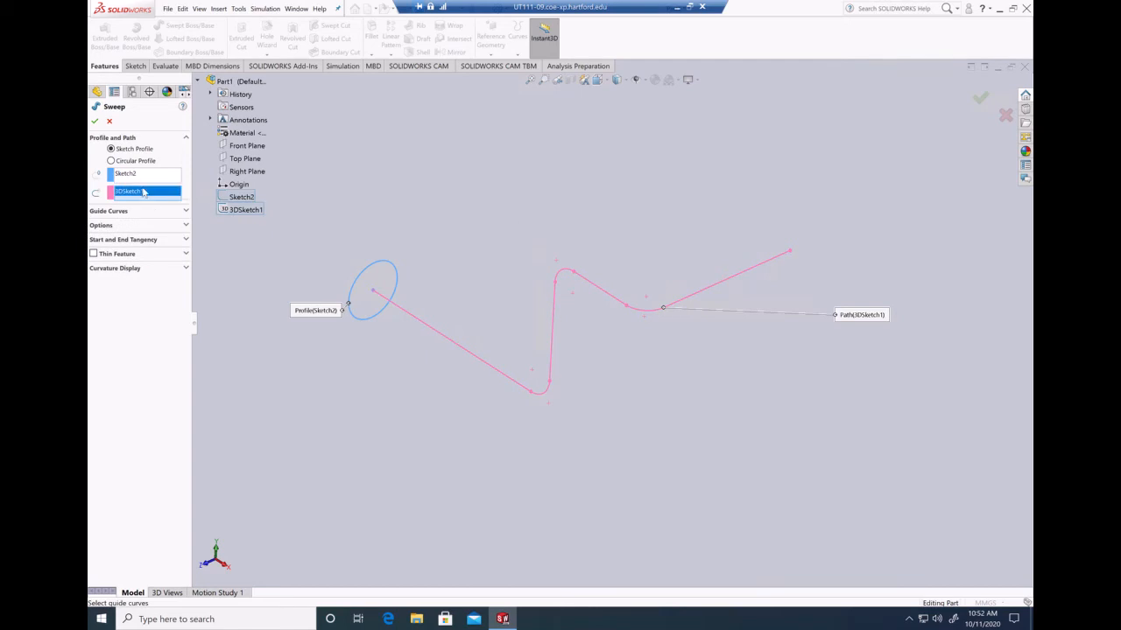
pyautogui.click(96, 122)
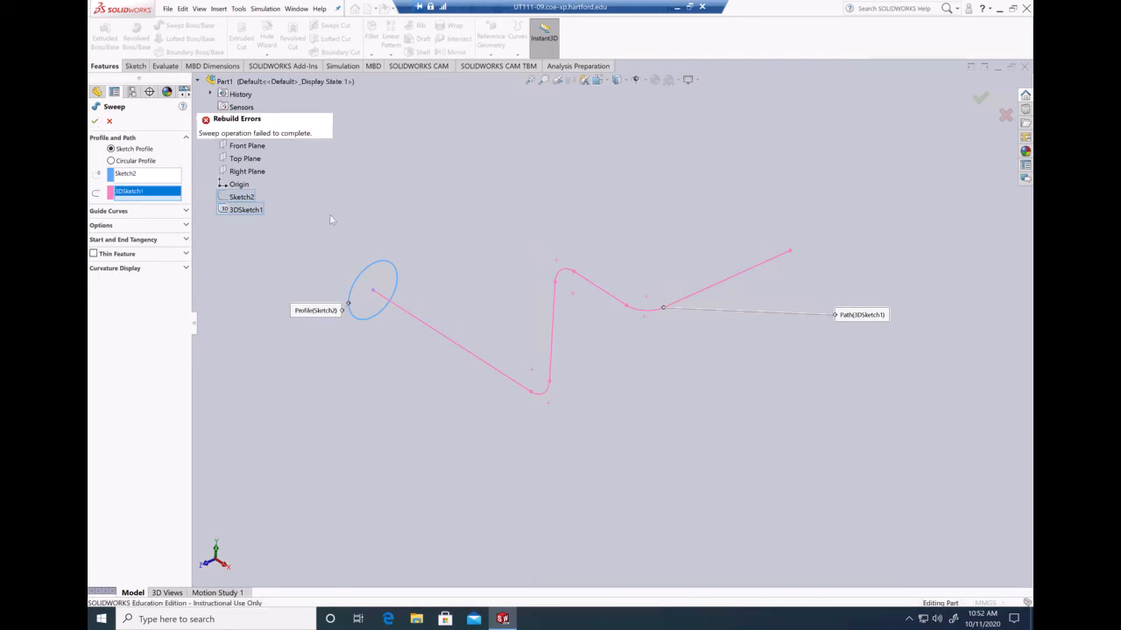
pyautogui.moveTo(656, 365); pyautogui.dragTo(664, 388, button='middle')
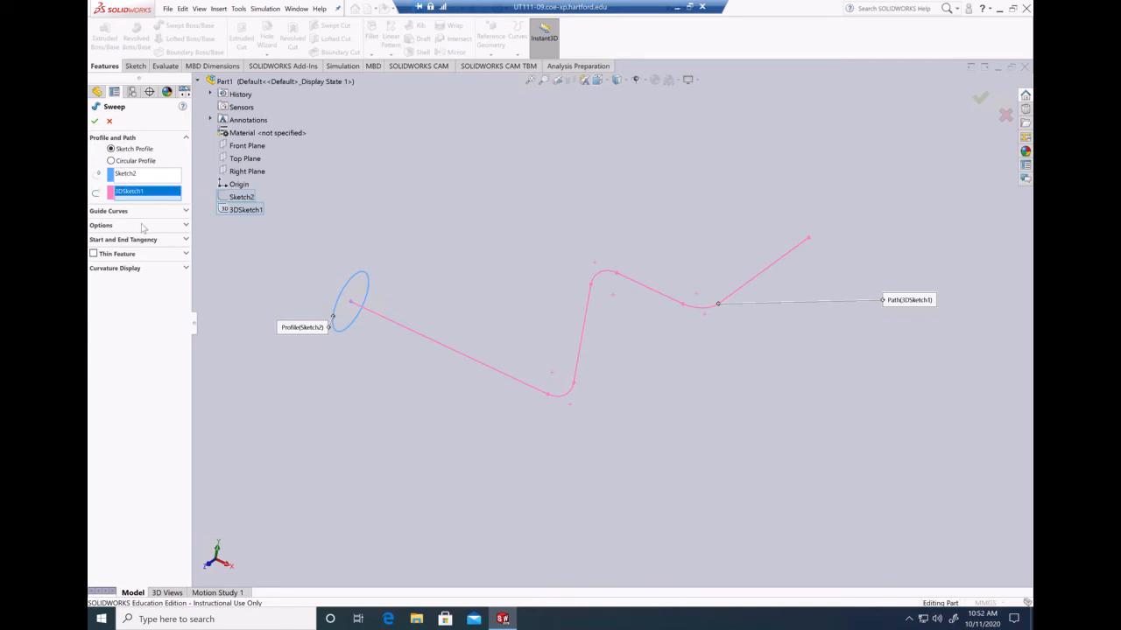
pyautogui.click(110, 122)
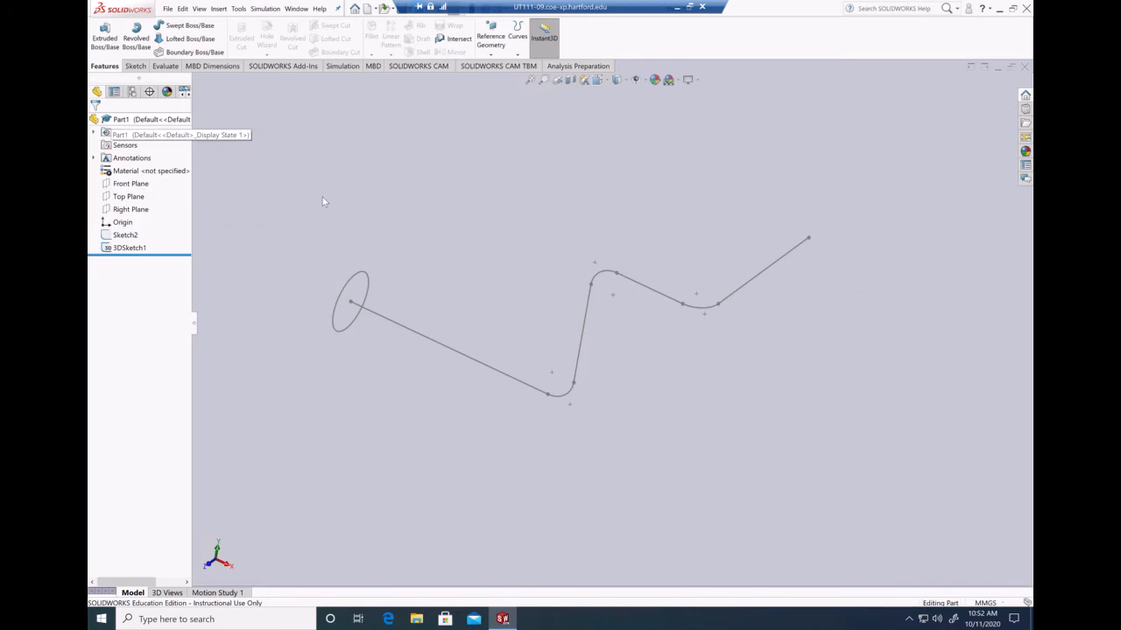
# Set the radius of the 3D sketch path's corner fillets to 25 mm.
pyautogui.click(130, 238)
pyautogui.click(130, 248)
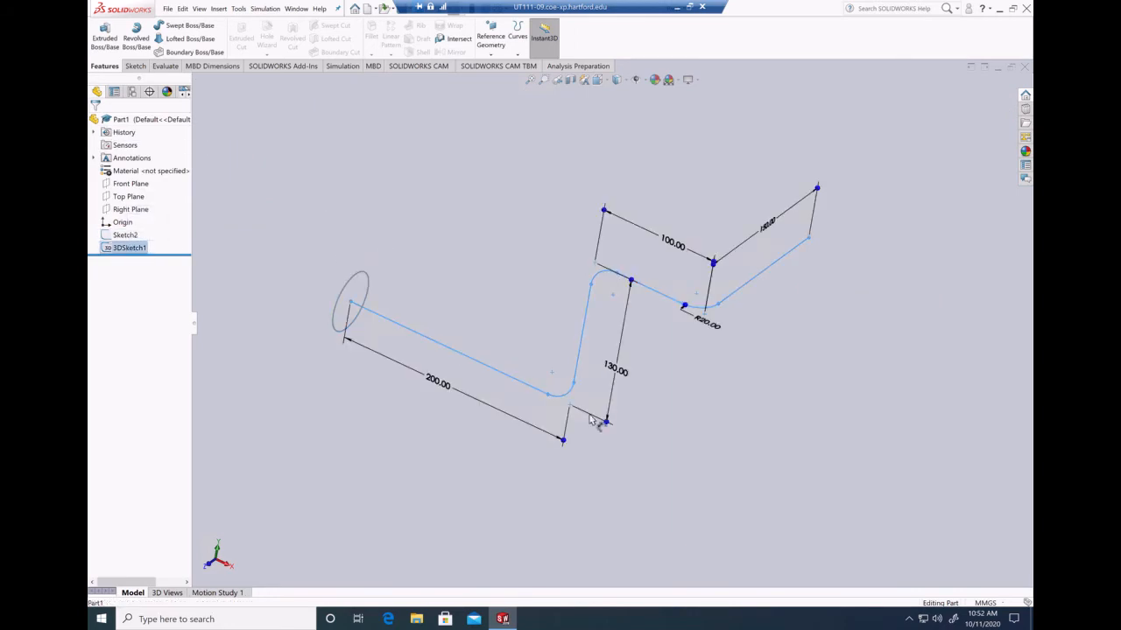
pyautogui.doubleClick(710, 324)
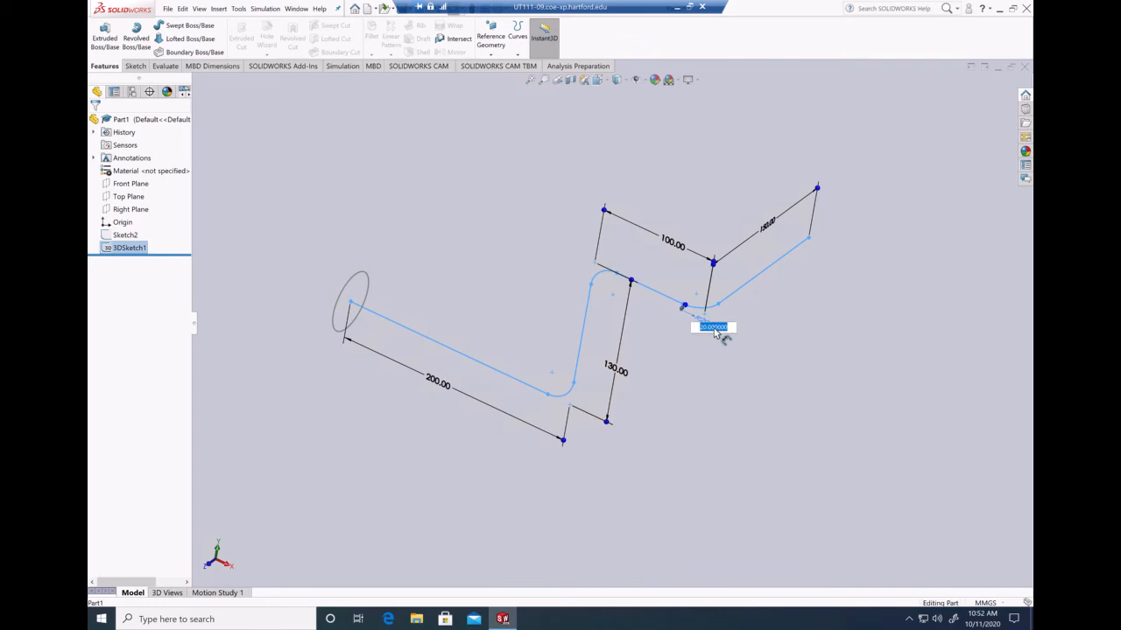
pyautogui.write('25')
pyautogui.press('Return')
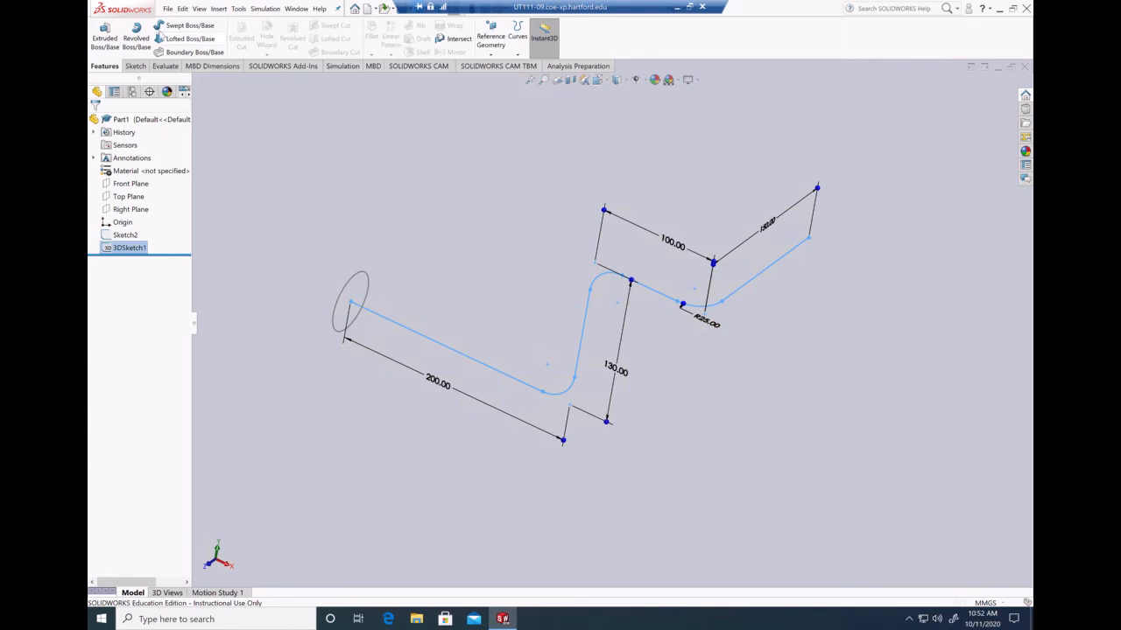
# Create a Swept Boss/Base with the circle sketch as profile and the 3D sketch as path, checking the preview at the bends.
pyautogui.click(163, 28)
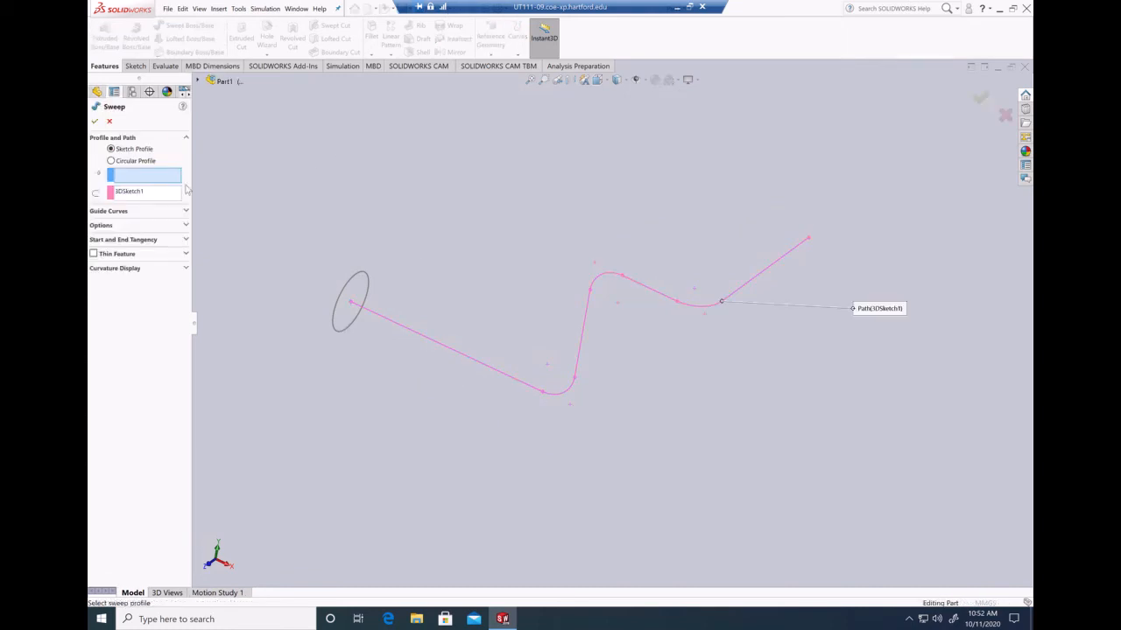
pyautogui.click(151, 177)
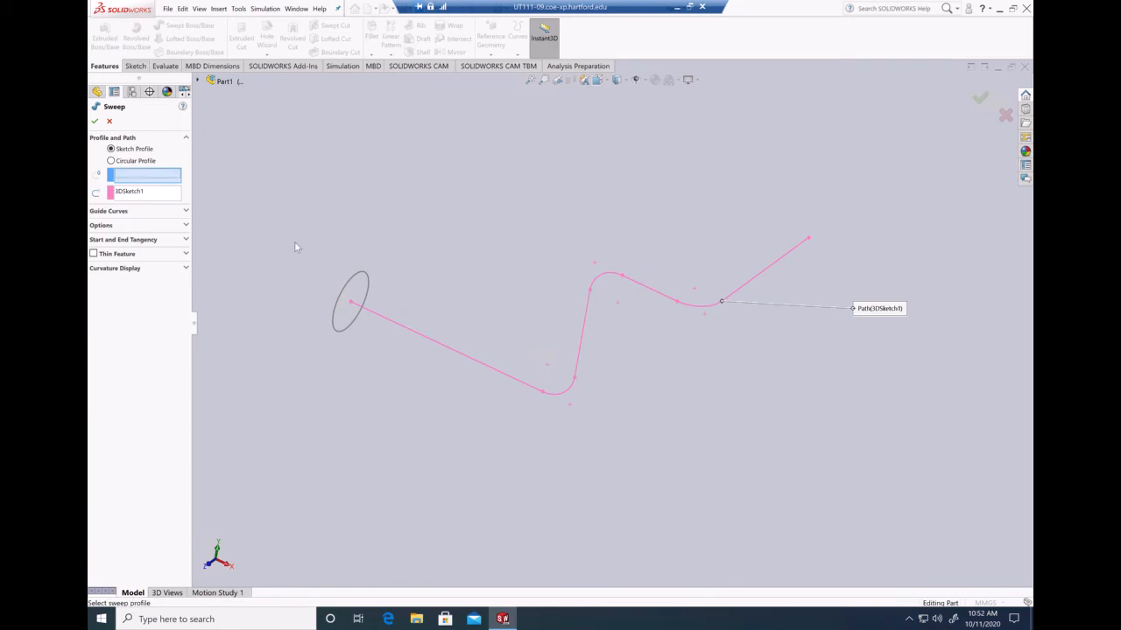
pyautogui.click(366, 278)
pyautogui.moveTo(508, 280); pyautogui.dragTo(591, 354, button='middle')
pyautogui.scroll(-5, 592, 350)
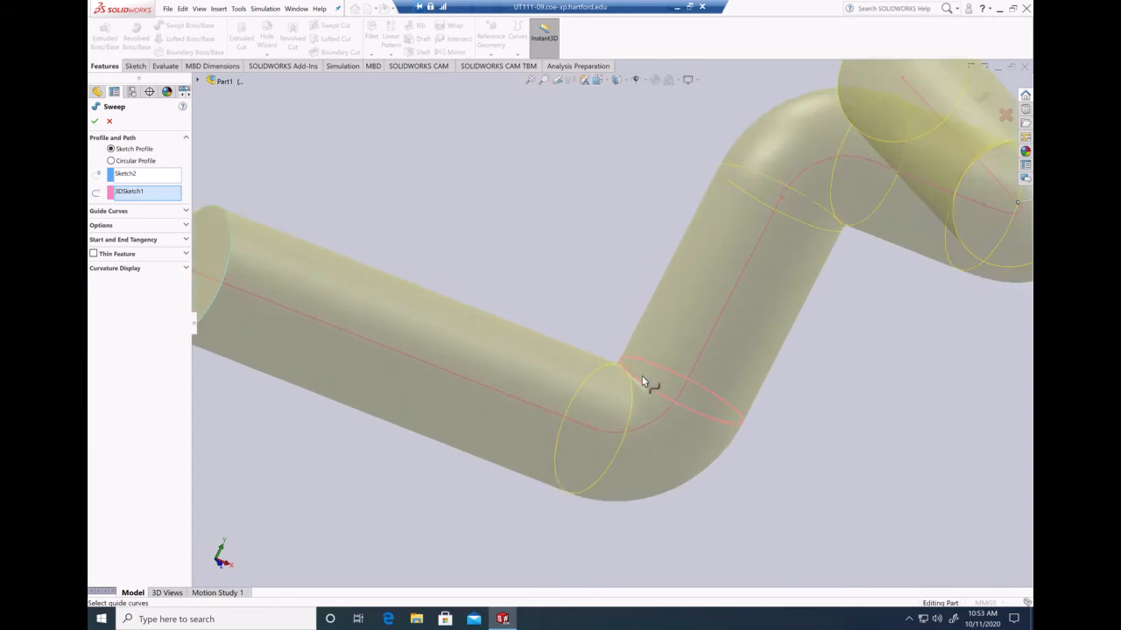
pyautogui.moveTo(554, 275); pyautogui.dragTo(491, 290, button='middle')
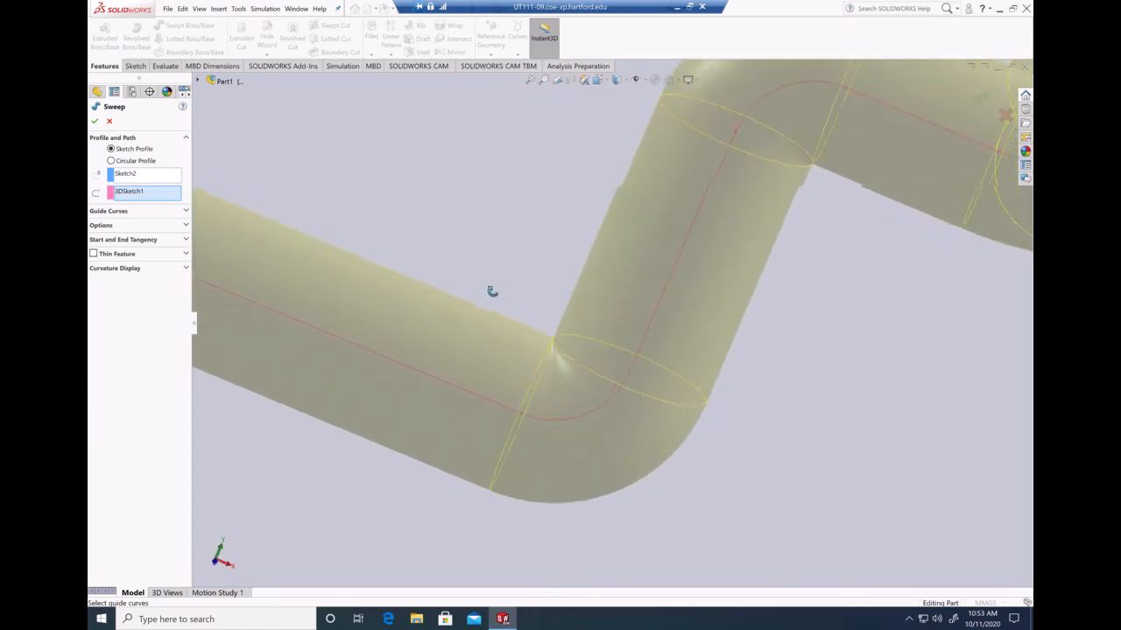
pyautogui.scroll(8, 491, 291)
pyautogui.moveTo(801, 410); pyautogui.dragTo(680, 375, button='middle')
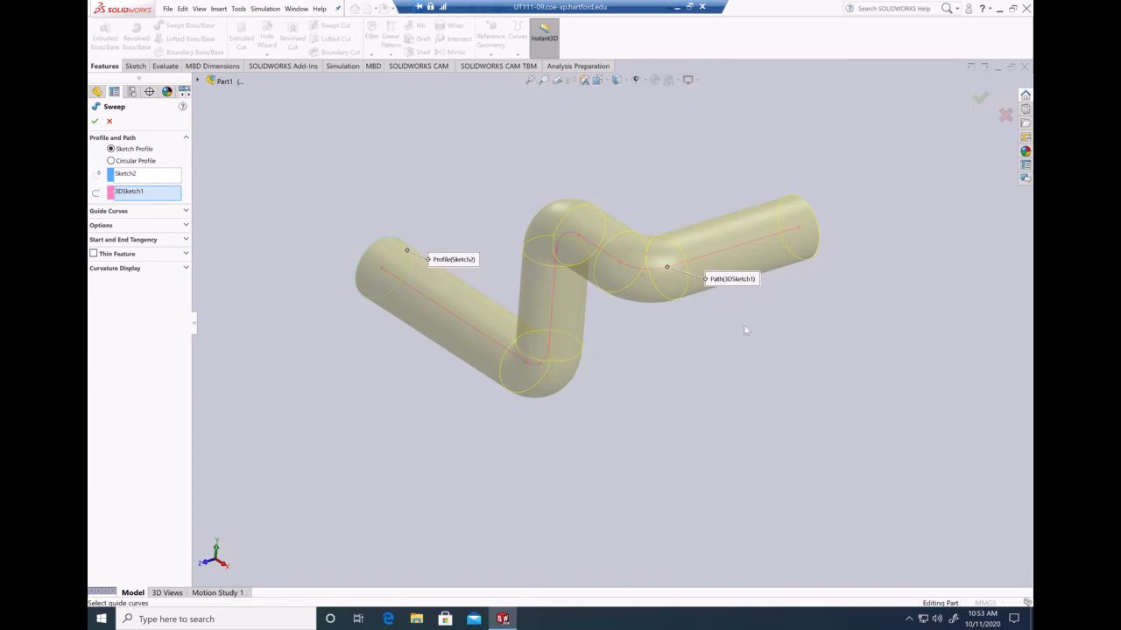
pyautogui.click(980, 99)
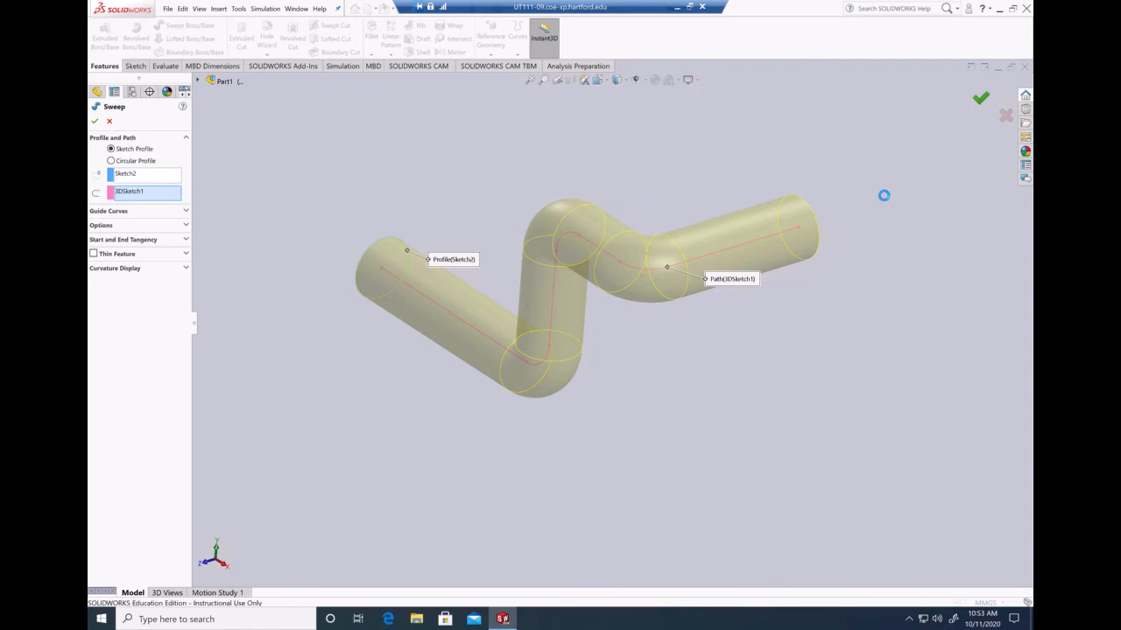
pyautogui.moveTo(745, 333); pyautogui.dragTo(720, 332, button='middle')
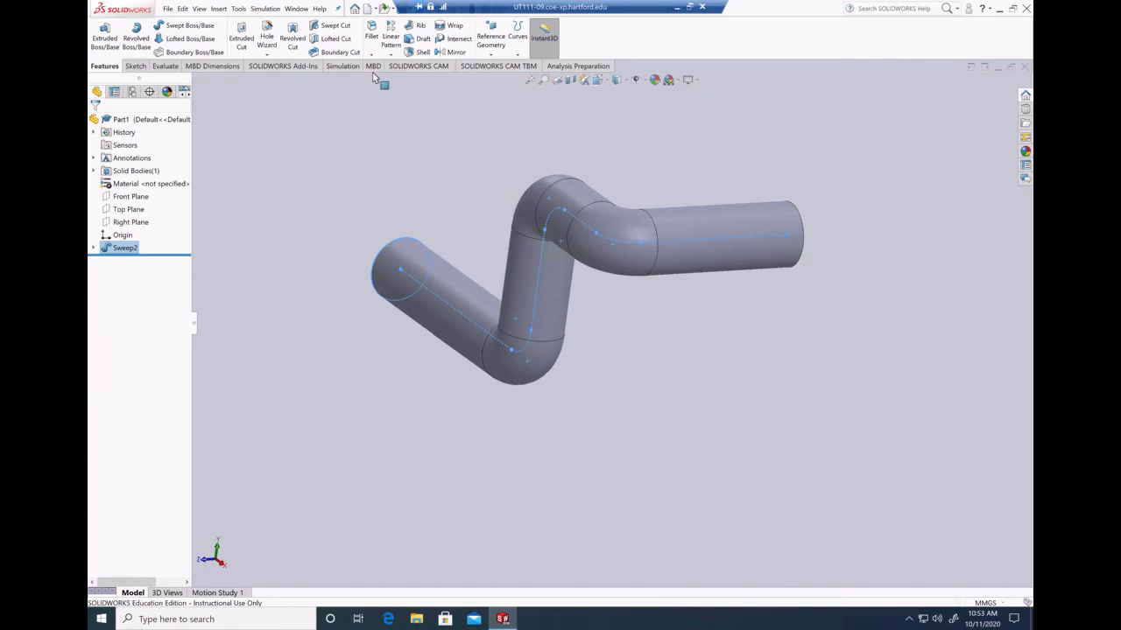
# Create a new static simulation study for the swept pipe.
pyautogui.click(341, 66)
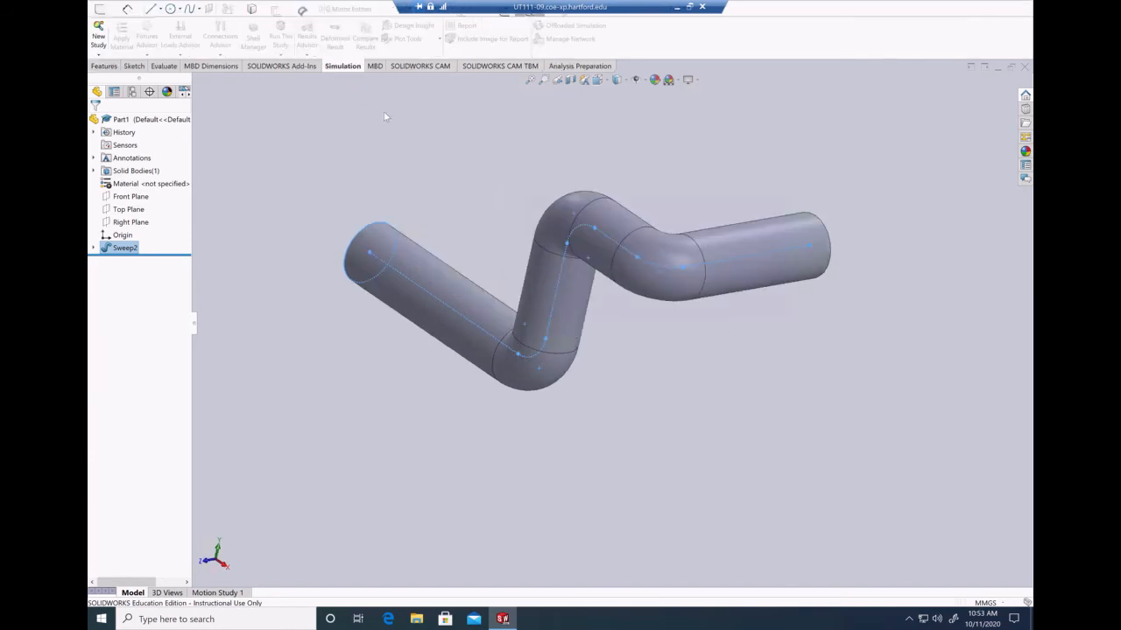
pyautogui.click(100, 55)
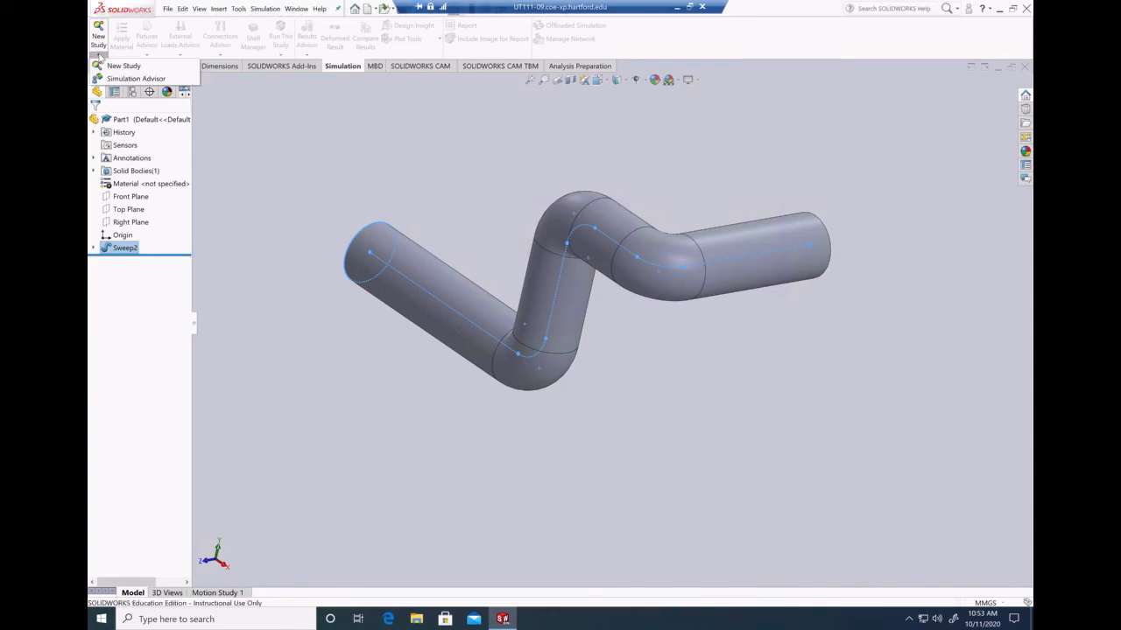
pyautogui.click(125, 68)
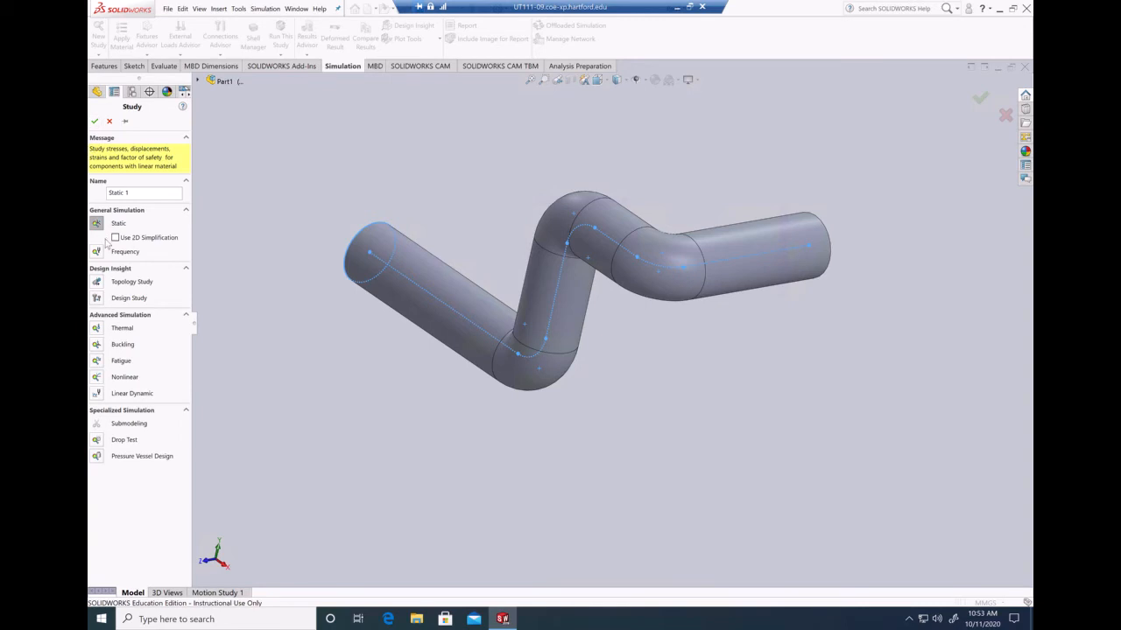
pyautogui.click(96, 122)
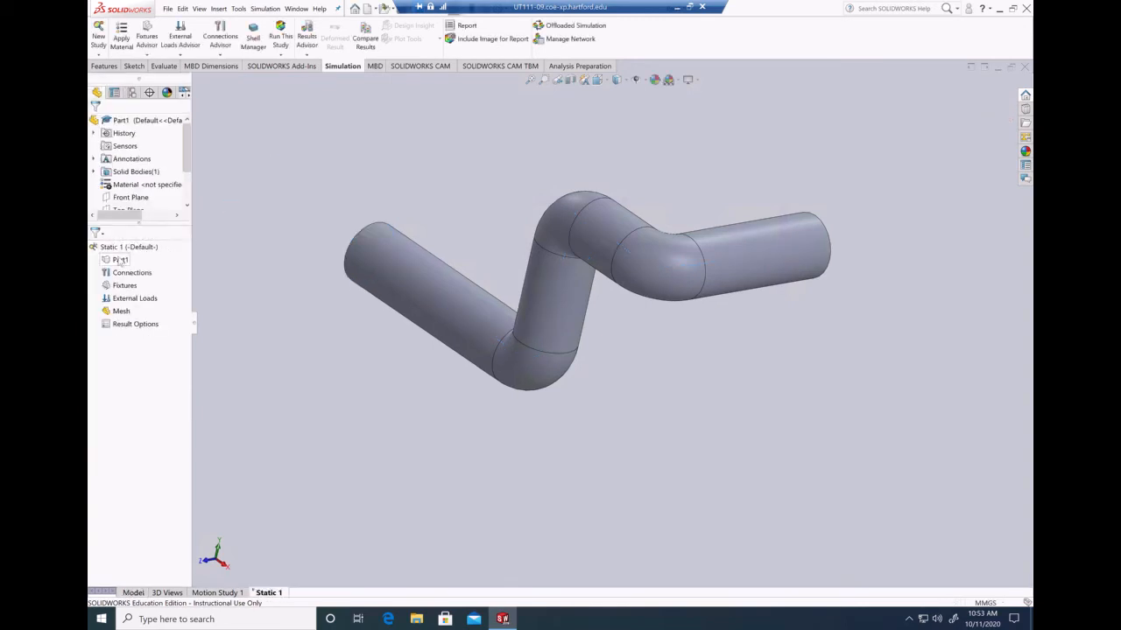
# Open the study part's material library and examine AISI 1020 Steel, Cold Rolled, switching property units from English (IPS) to SI - N/mm^2 (MPa).
pyautogui.click(112, 260)
pyautogui.rightClick(112, 259)
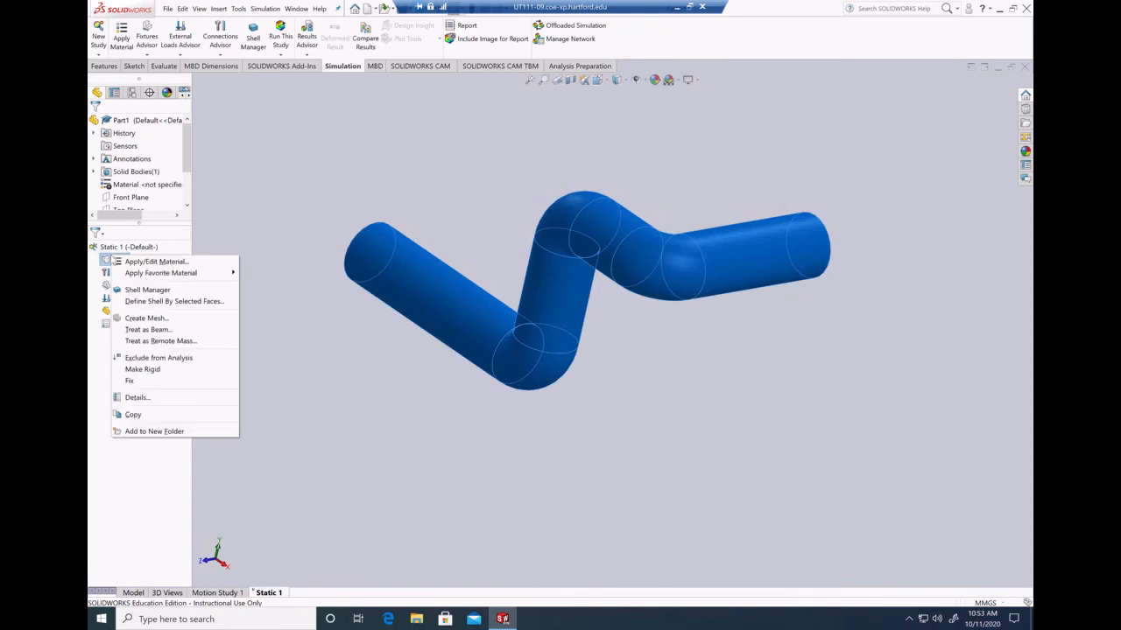
pyautogui.click(257, 272)
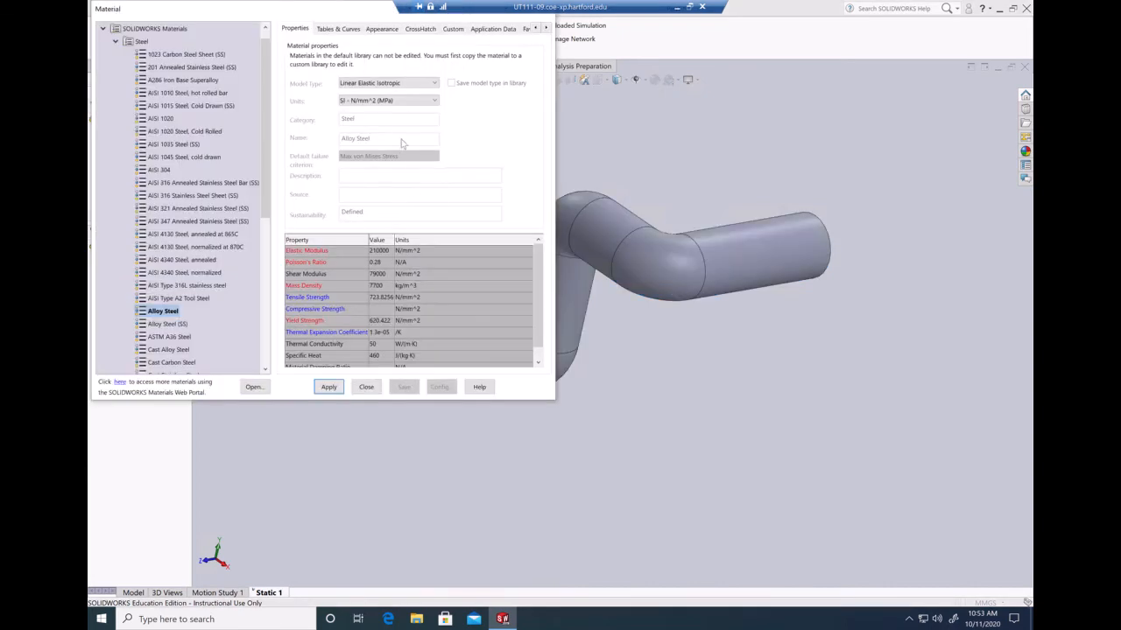
pyautogui.moveTo(355, 9); pyautogui.dragTo(424, 79)
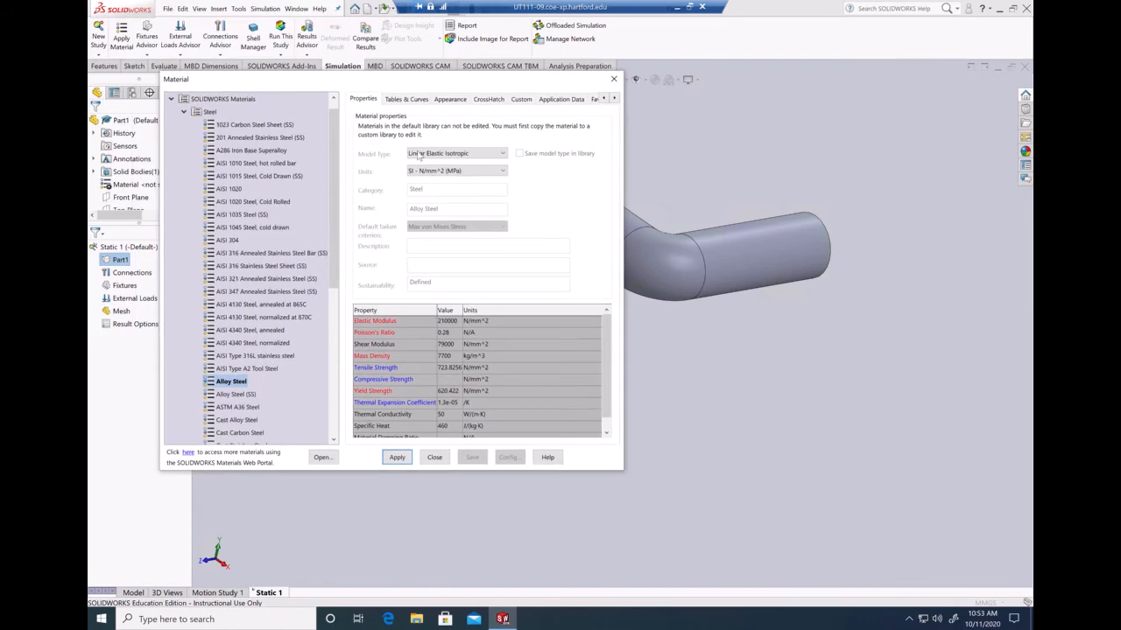
pyautogui.click(452, 172)
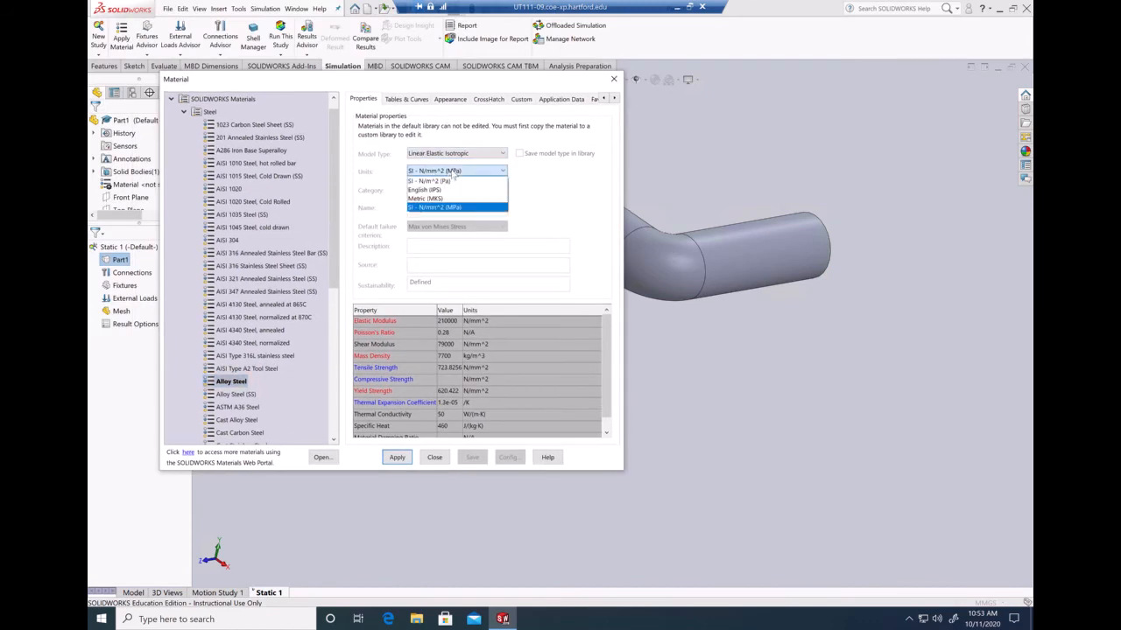
pyautogui.click(440, 190)
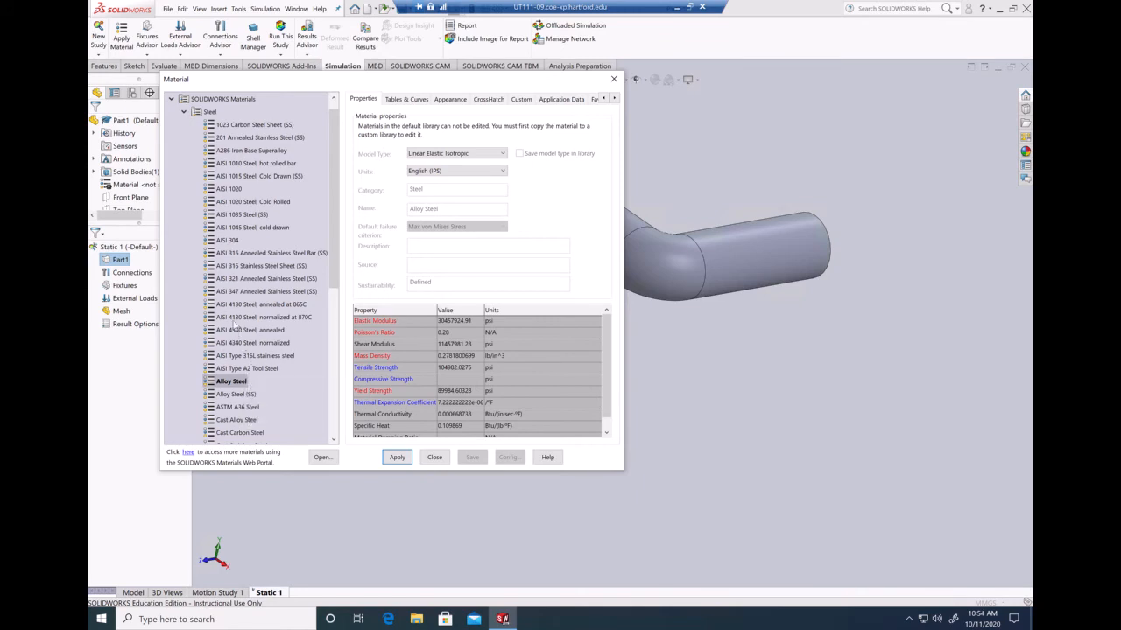
pyautogui.click(235, 202)
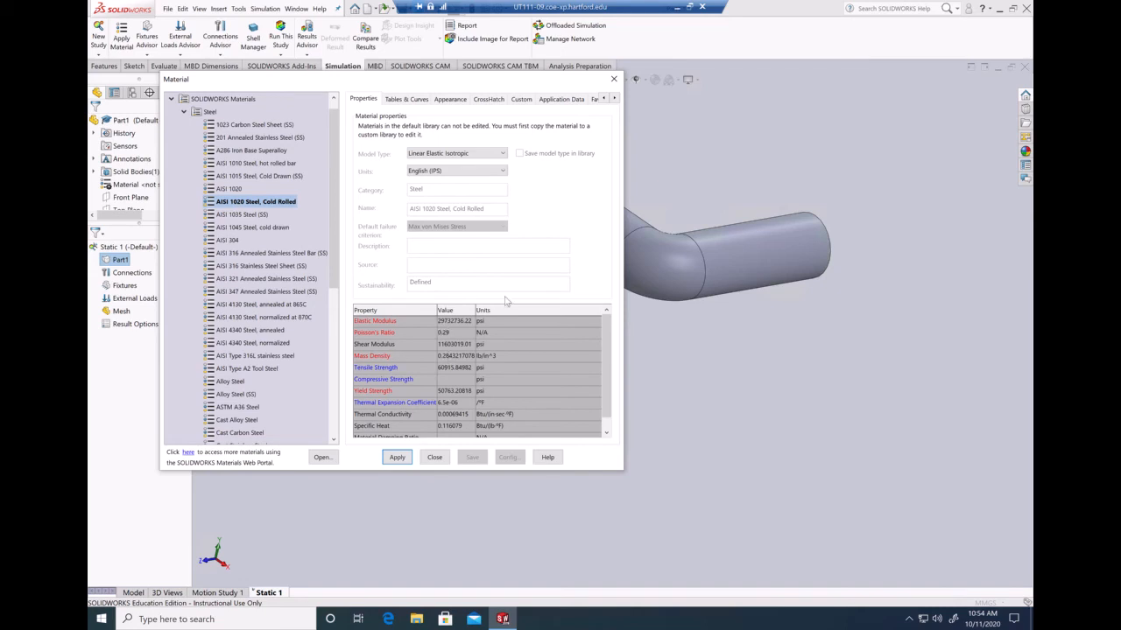
pyautogui.click(502, 172)
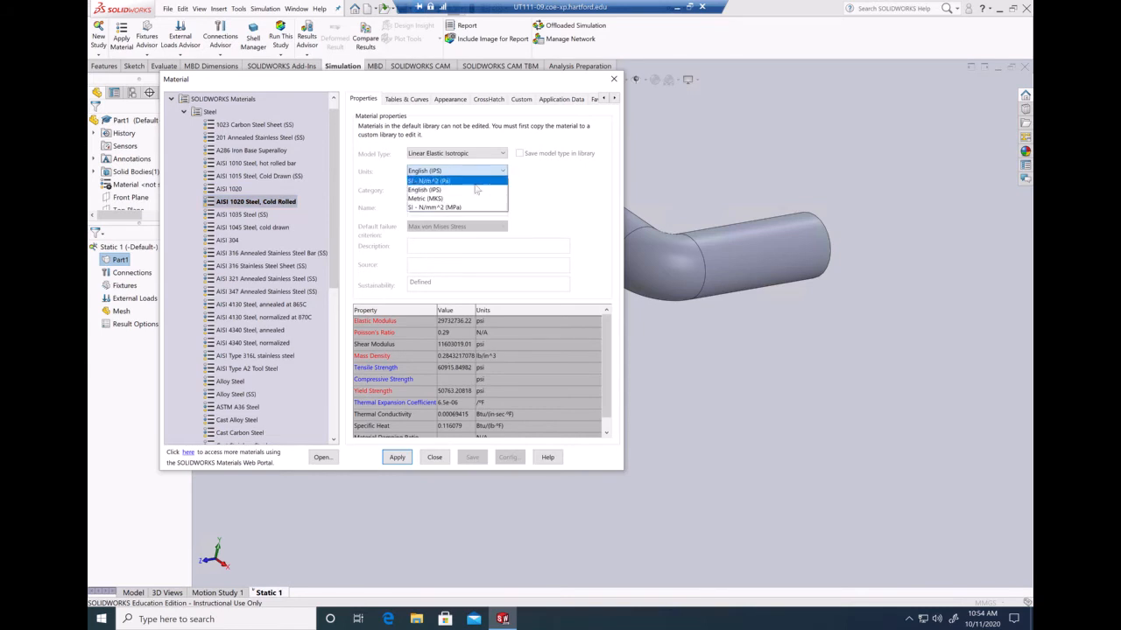
pyautogui.click(457, 208)
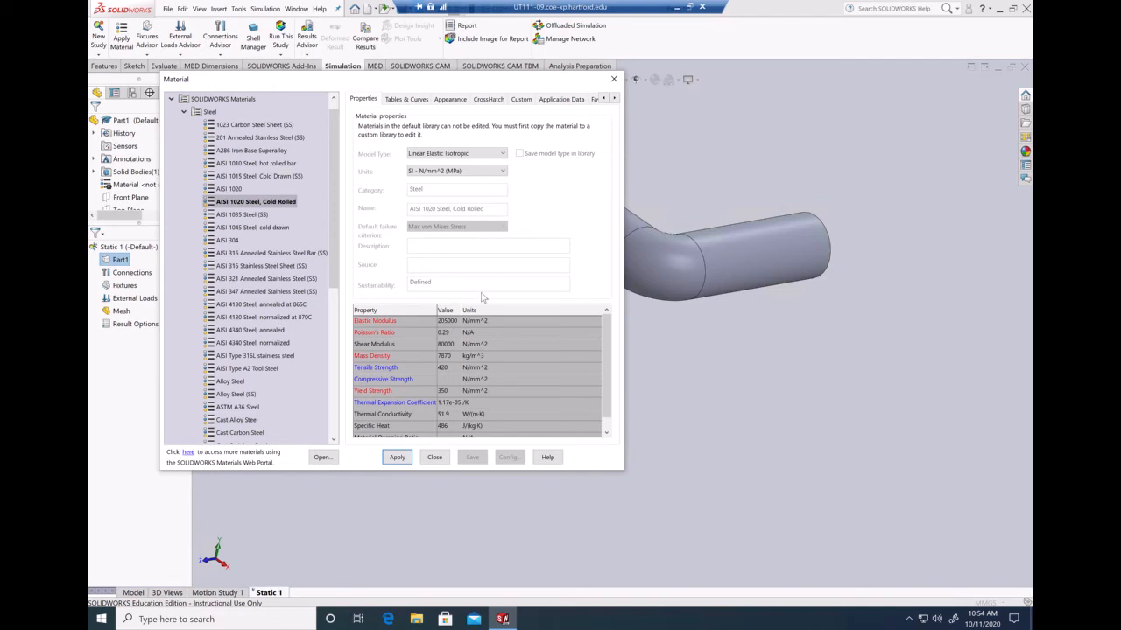
# Compare the properties of Alloy Steel, and apply AISI 1020 Steel, Cold Rolled to the study's part.
pyautogui.click(229, 381)
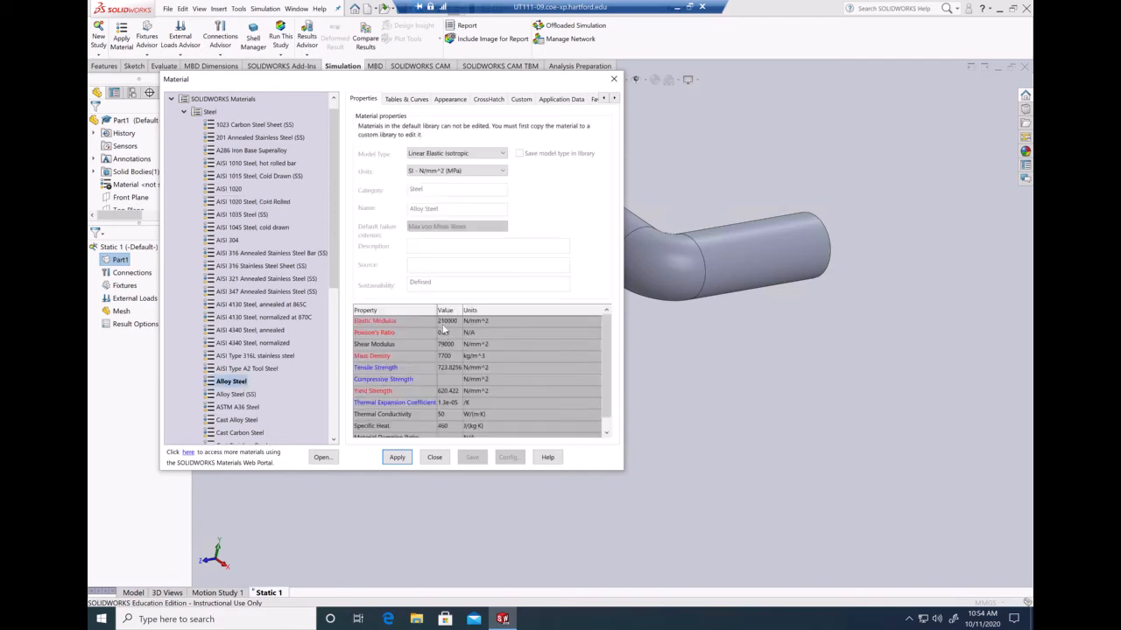
pyautogui.click(237, 203)
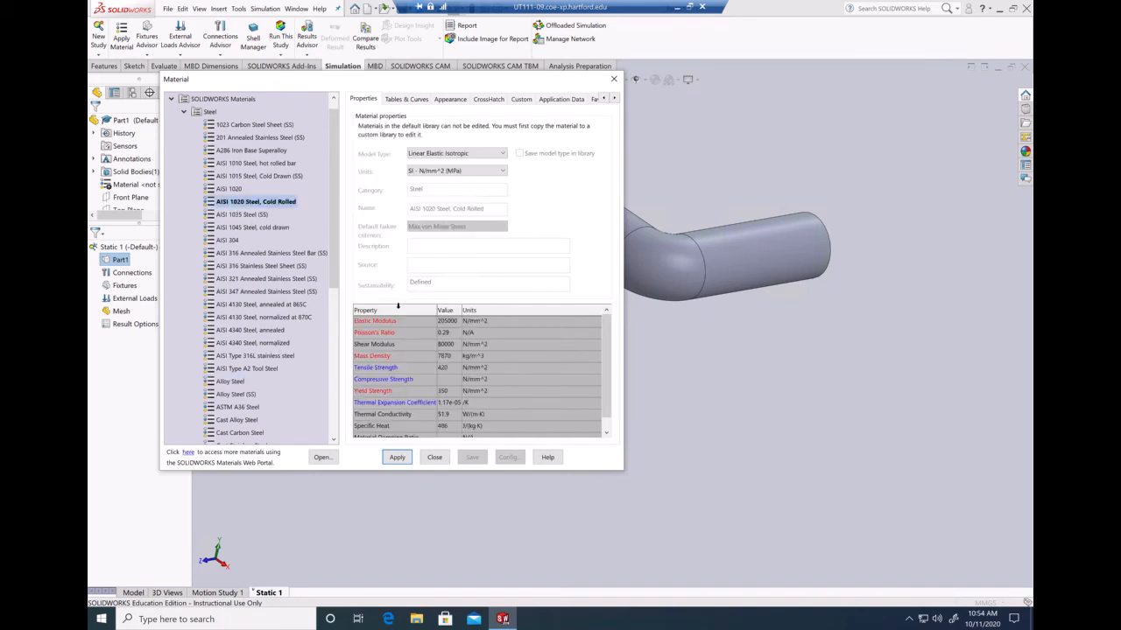
pyautogui.click(399, 458)
pyautogui.click(397, 457)
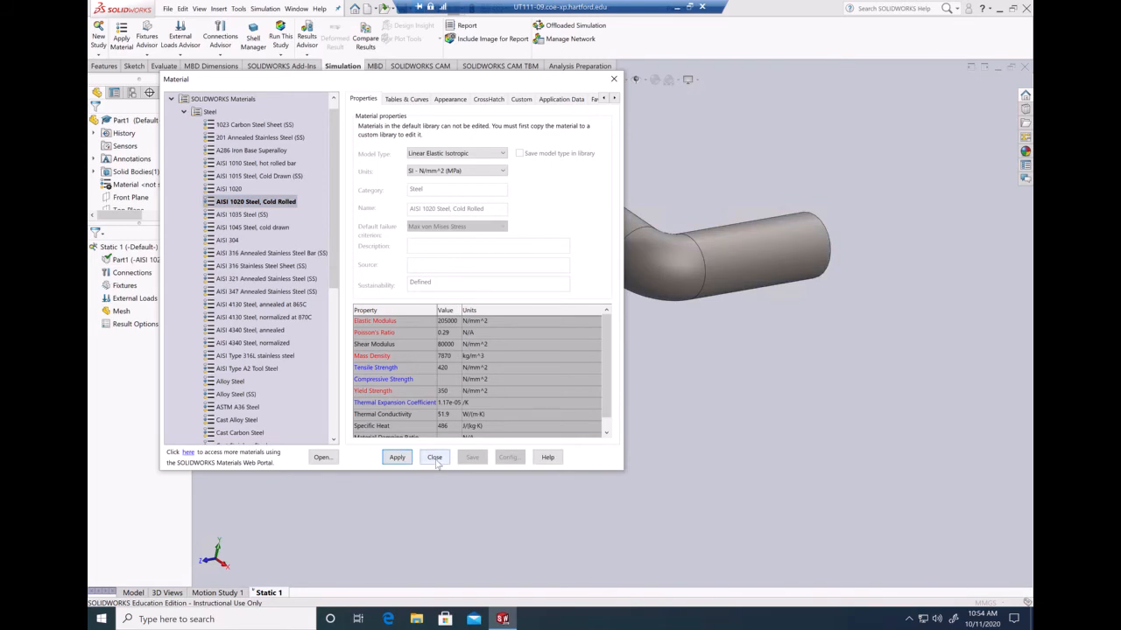
pyautogui.click(435, 458)
# Apply a Fixed Geometry fixture to the circular end face of the pipe's lower straight leg.
pyautogui.moveTo(745, 390); pyautogui.dragTo(723, 423, button='middle')
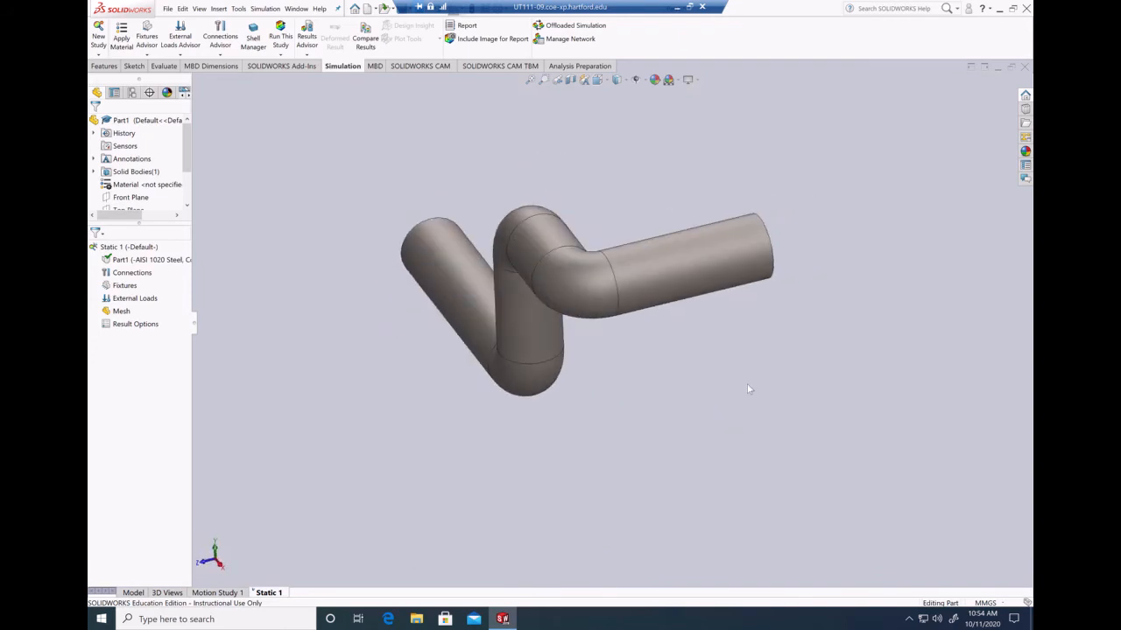
pyautogui.moveTo(590, 368); pyautogui.dragTo(563, 363, button='middle')
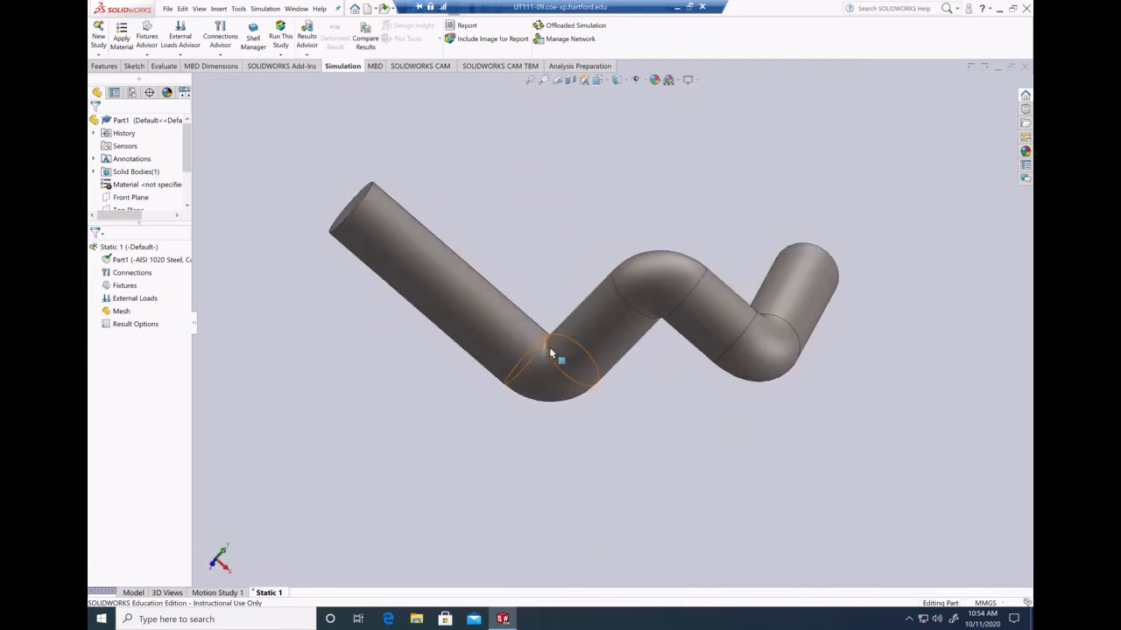
pyautogui.moveTo(777, 455); pyautogui.dragTo(737, 393, button='middle')
pyautogui.moveTo(851, 431); pyautogui.dragTo(866, 465, button='middle')
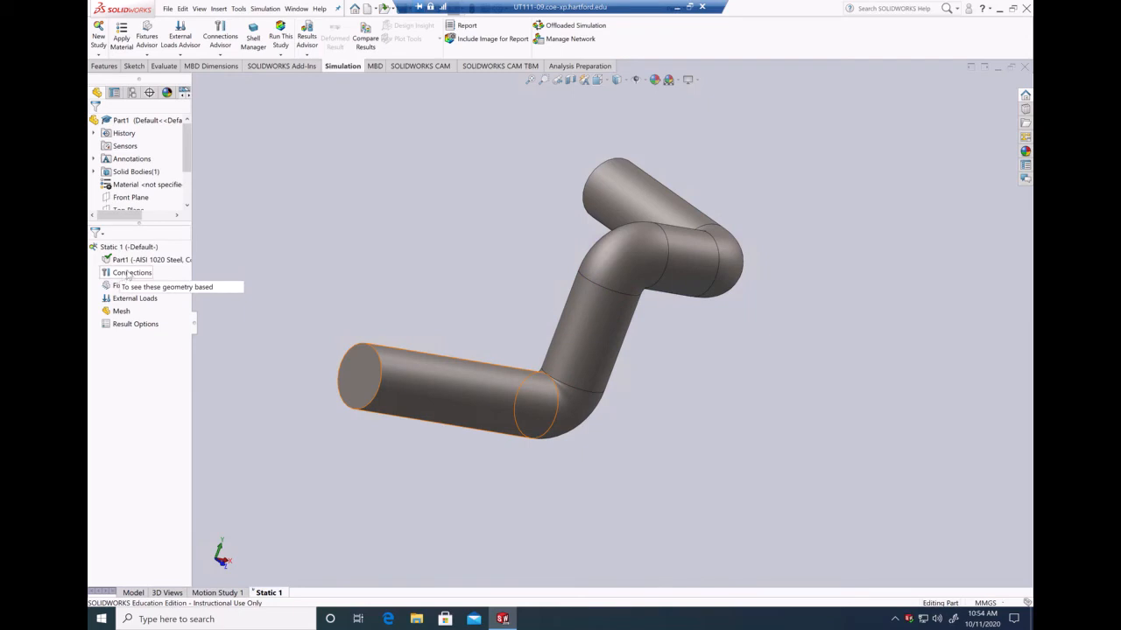
pyautogui.click(124, 285)
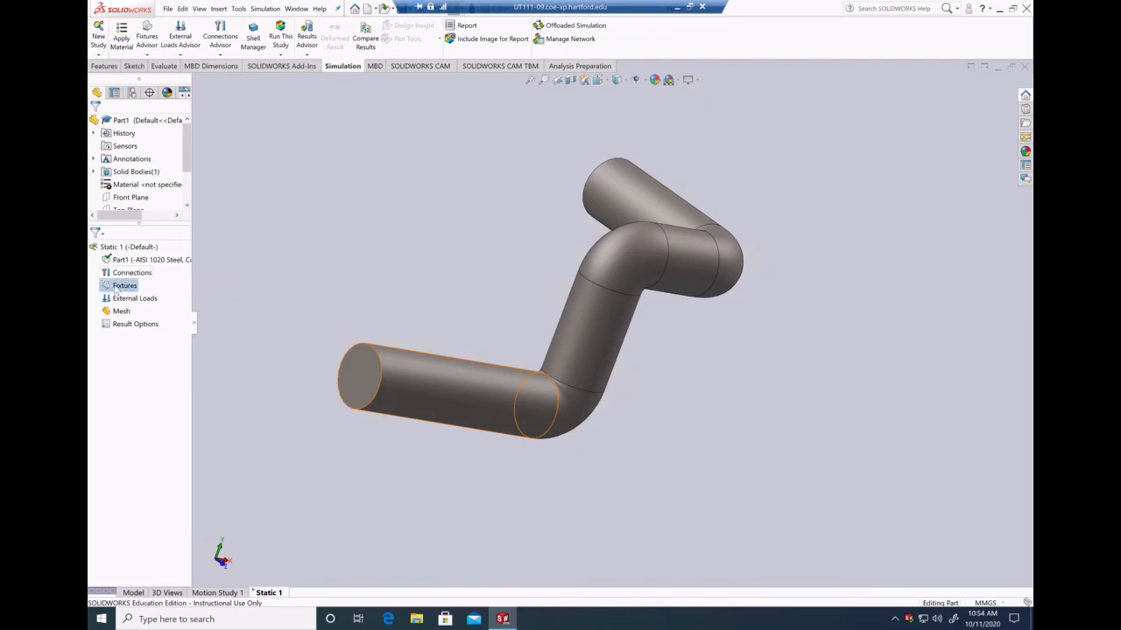
pyautogui.rightClick(117, 287)
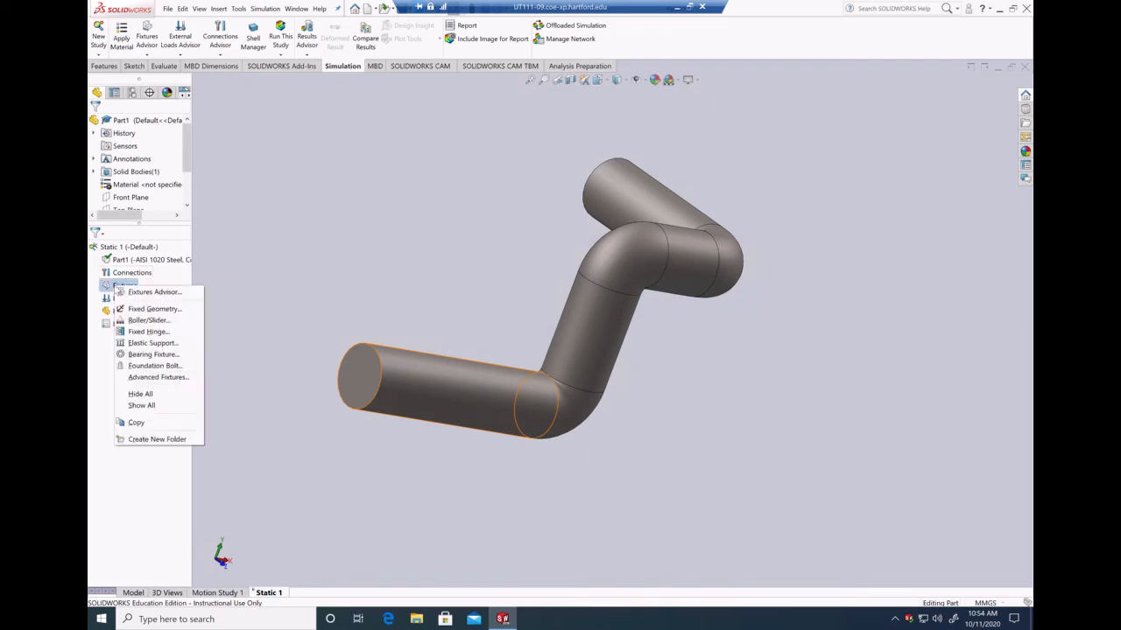
pyautogui.click(154, 311)
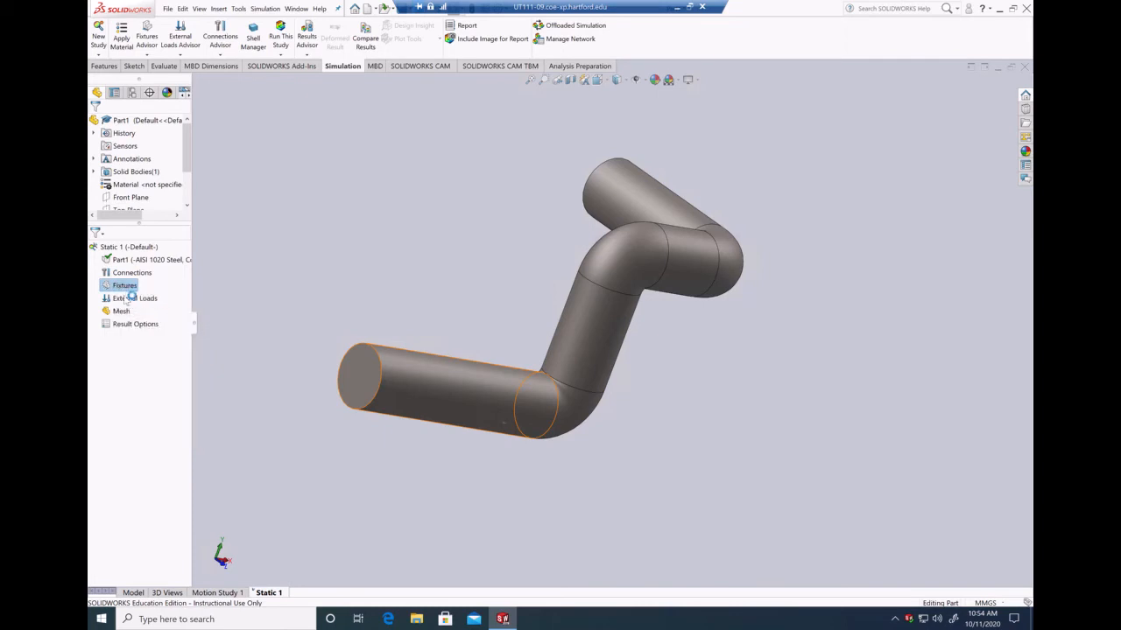
pyautogui.click(361, 369)
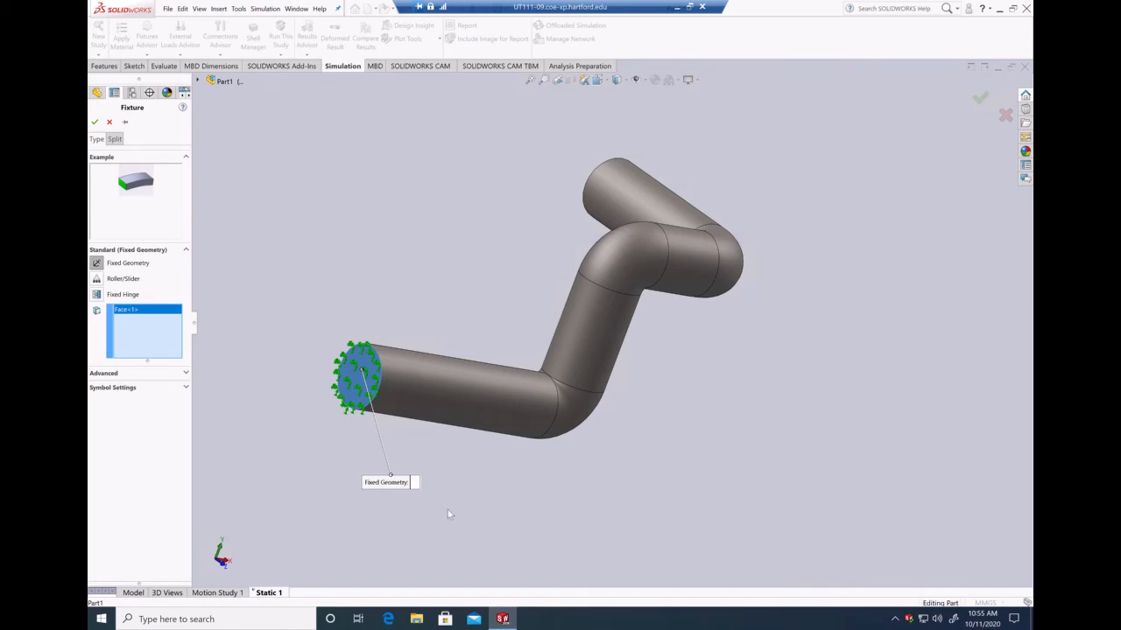
pyautogui.click(95, 122)
# Start a force load on the pipe's free end face, using Selected direction with that same face as the direction reference.
pyautogui.moveTo(418, 299); pyautogui.dragTo(284, 251, button='middle')
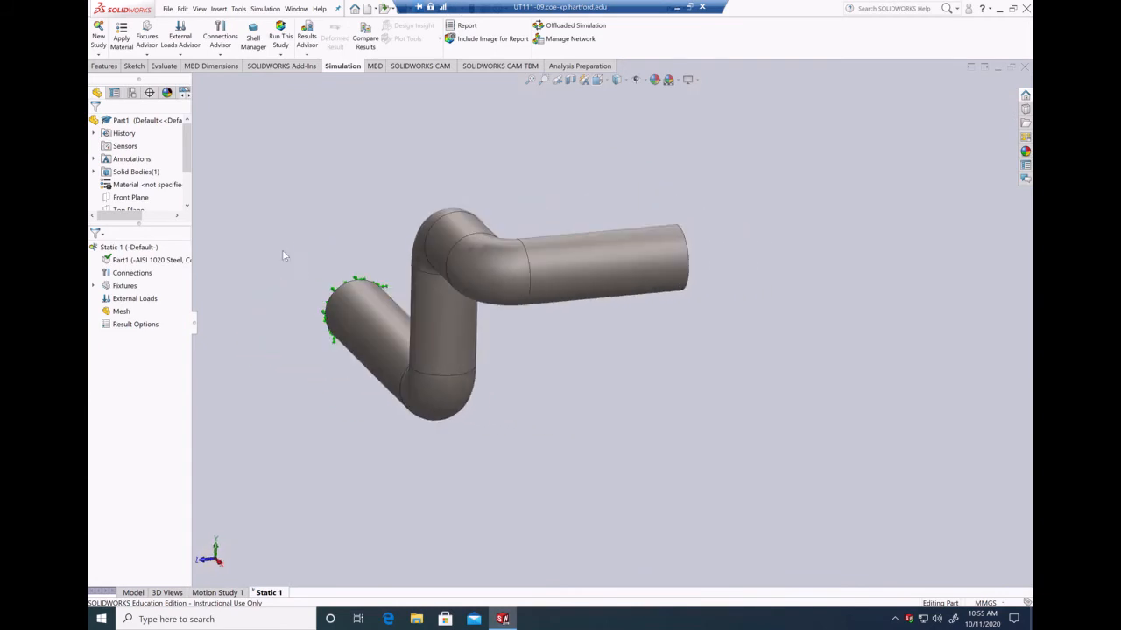
pyautogui.click(131, 300)
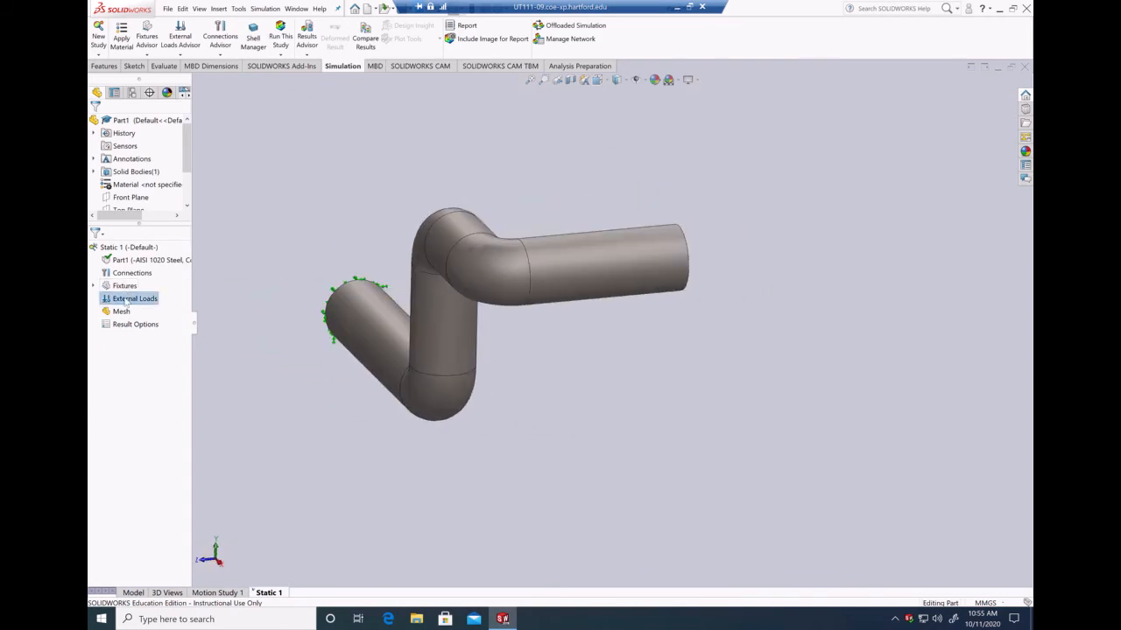
pyautogui.rightClick(127, 301)
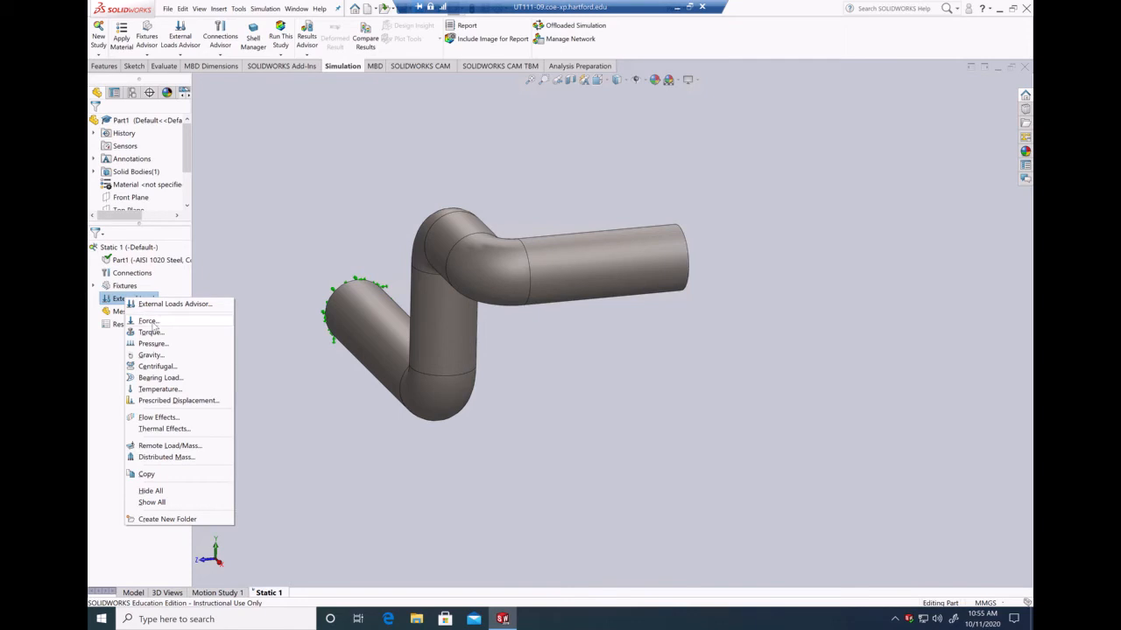
pyautogui.click(151, 322)
pyautogui.moveTo(689, 393); pyautogui.dragTo(513, 353, button='middle')
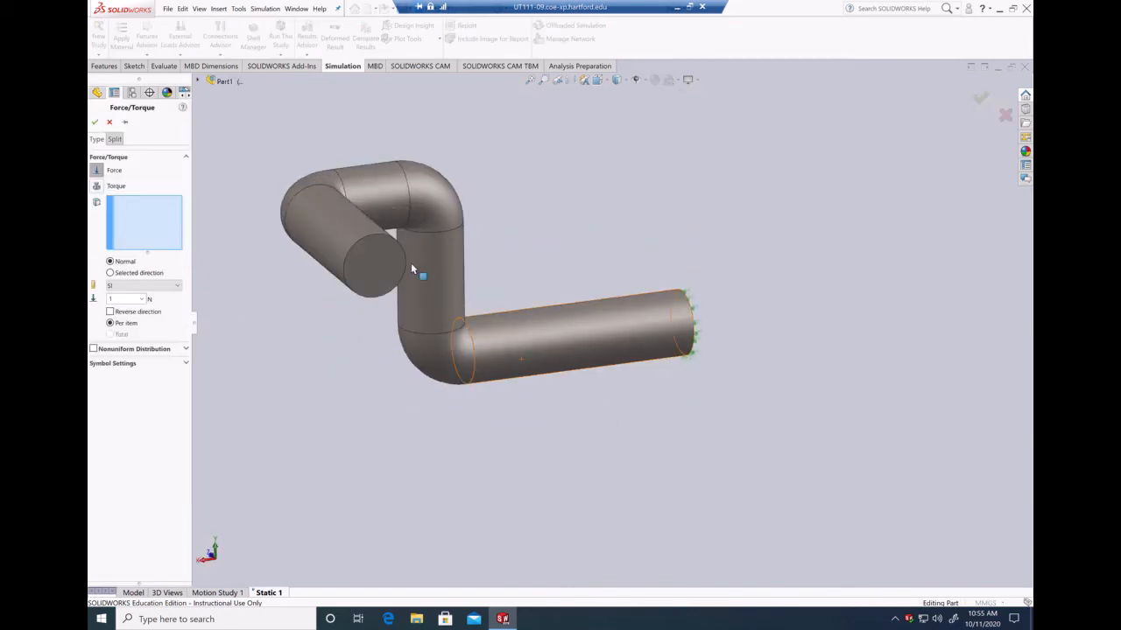
pyautogui.scroll(-3, 407, 270)
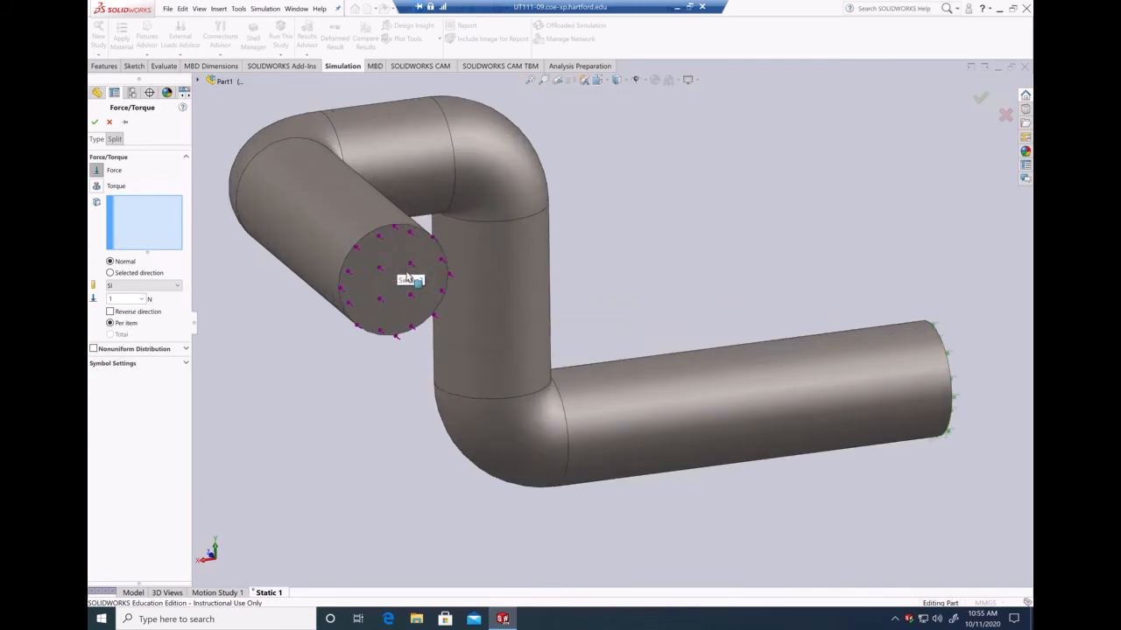
pyautogui.click(406, 279)
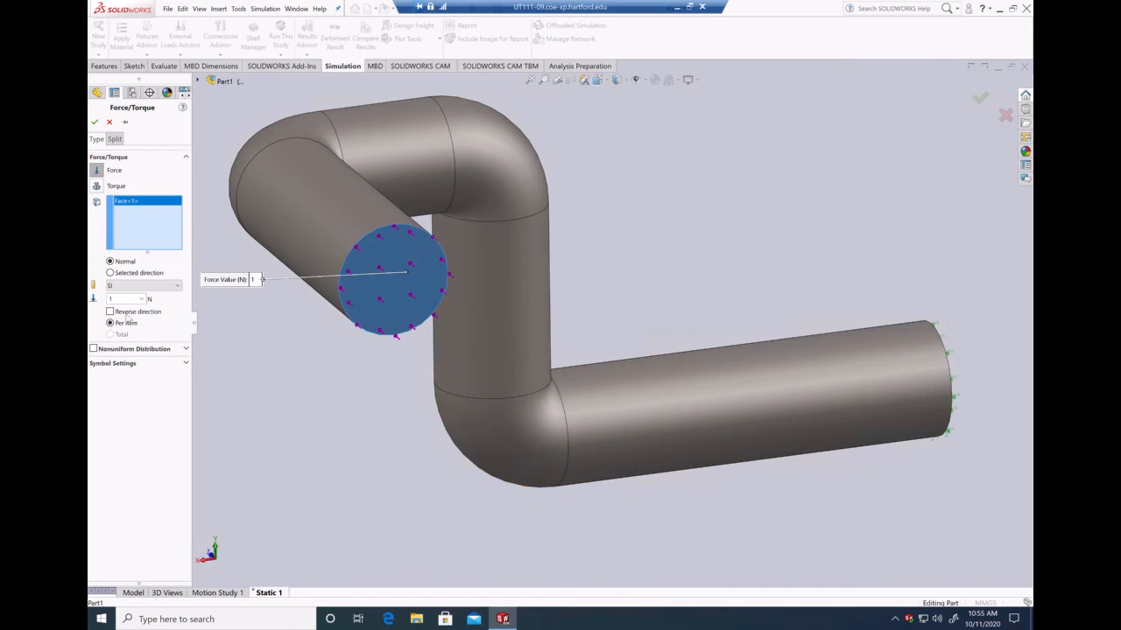
pyautogui.click(111, 273)
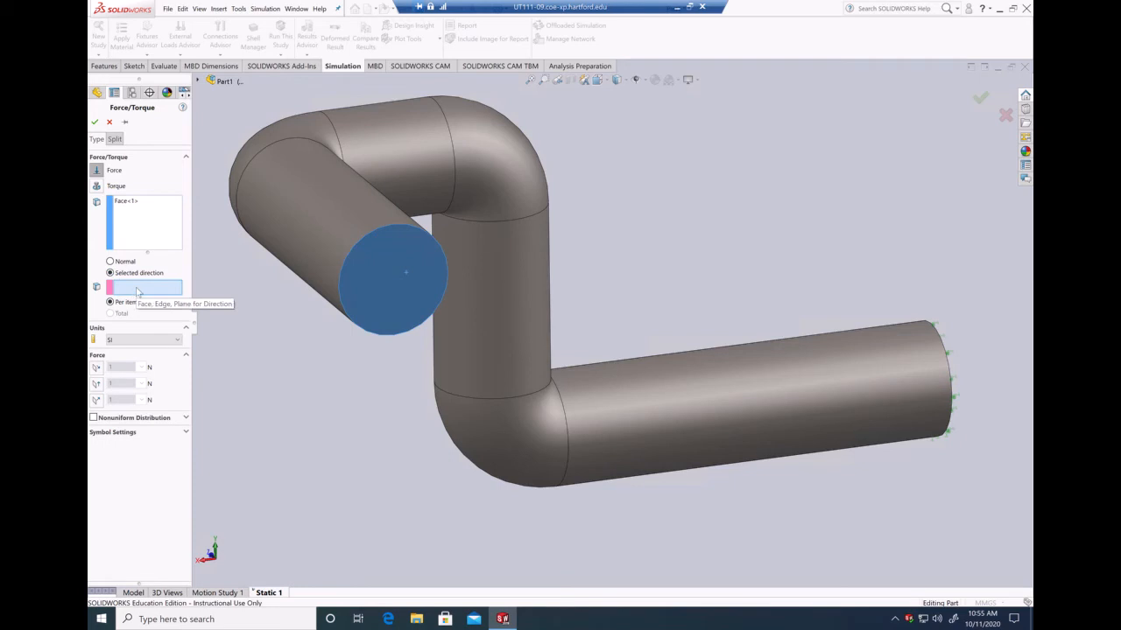
pyautogui.click(125, 202)
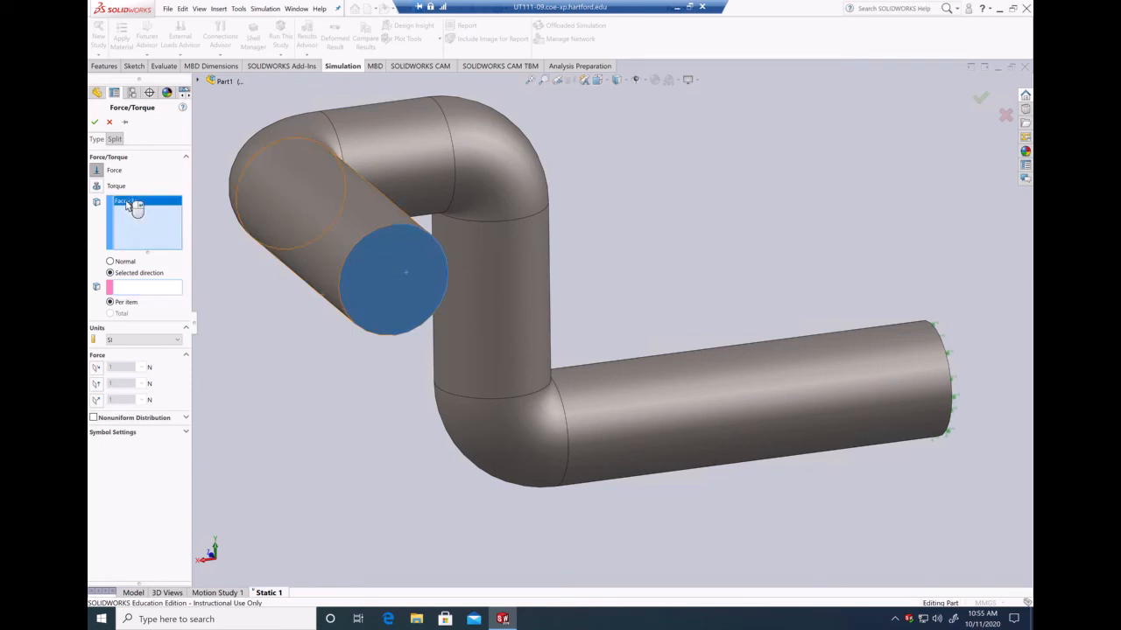
pyautogui.click(125, 290)
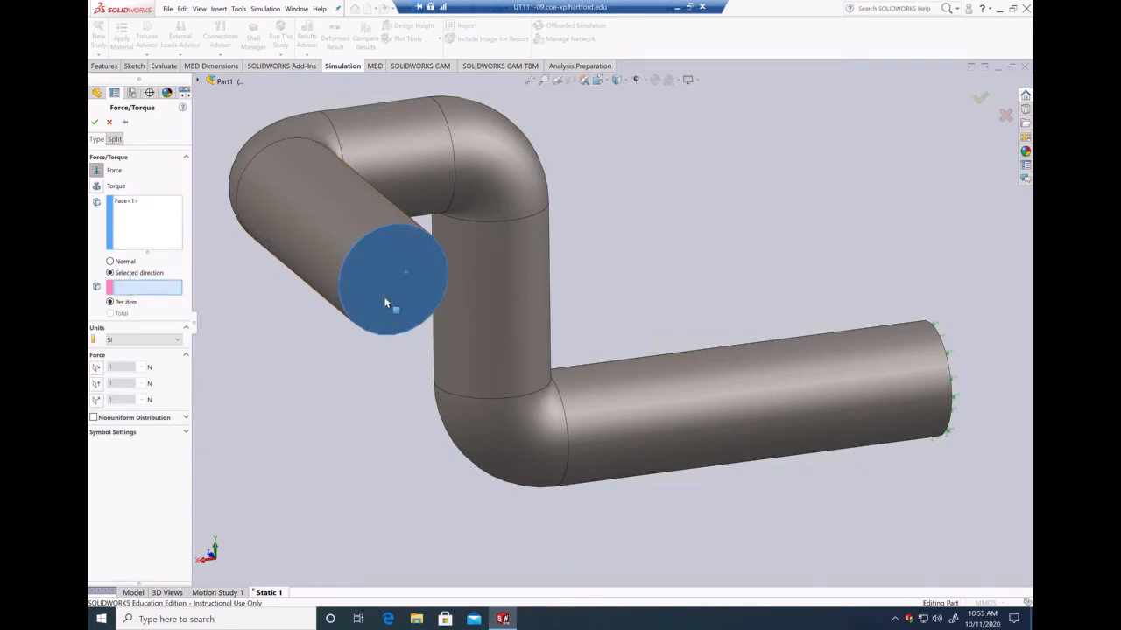
pyautogui.click(384, 298)
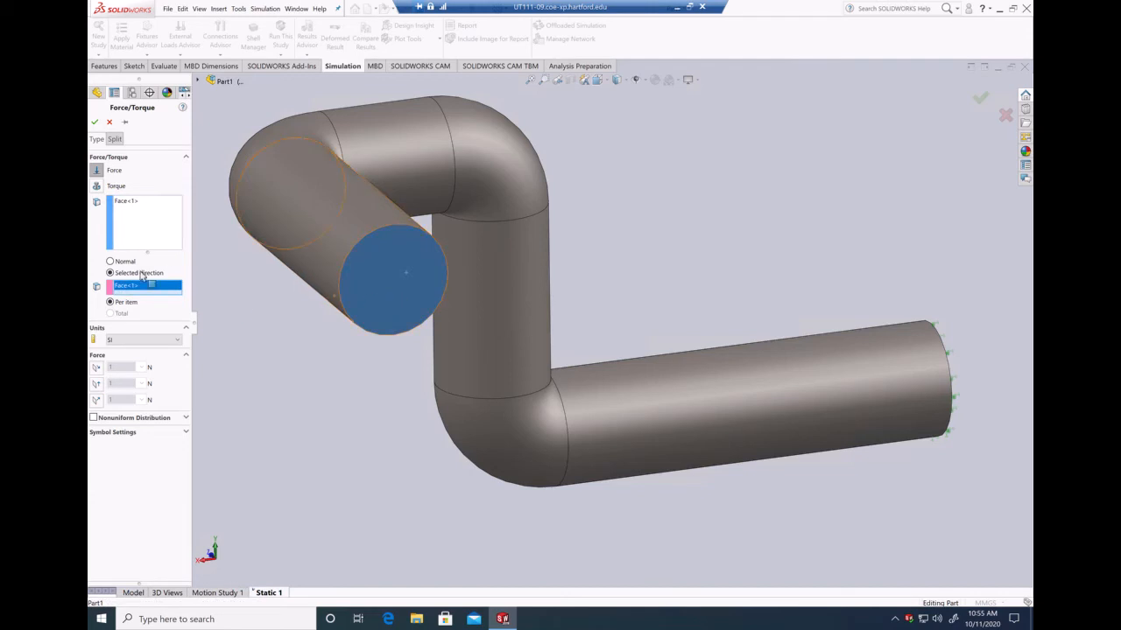
# Set the force to 150 N reversed along plane direction 1, and add a component along plane direction 2.
pyautogui.click(97, 369)
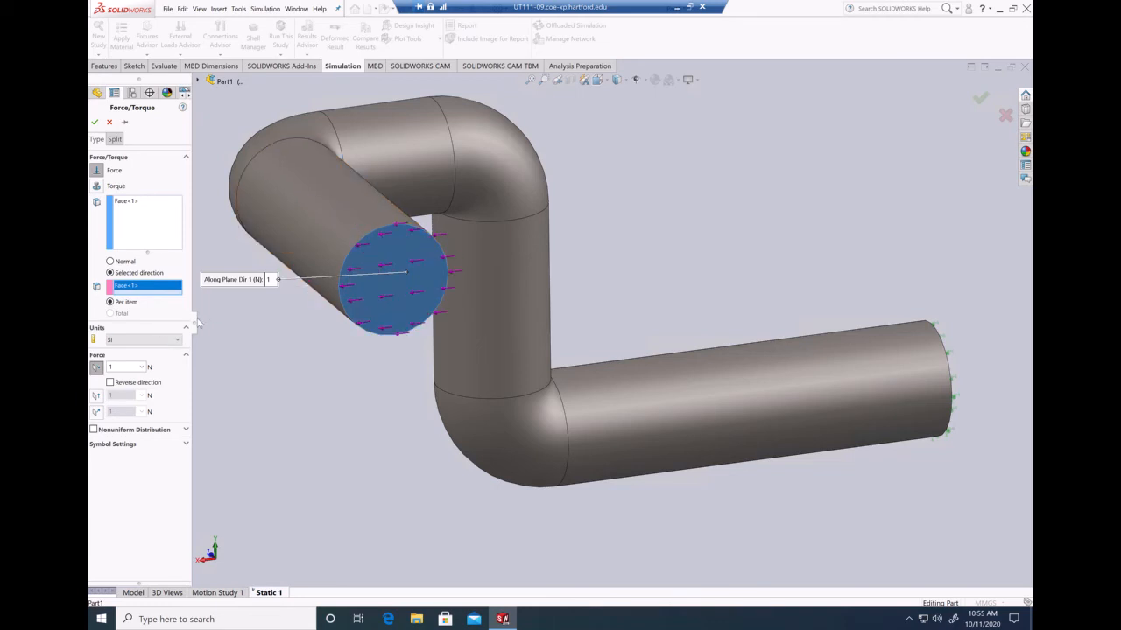
pyautogui.click(110, 383)
pyautogui.click(97, 396)
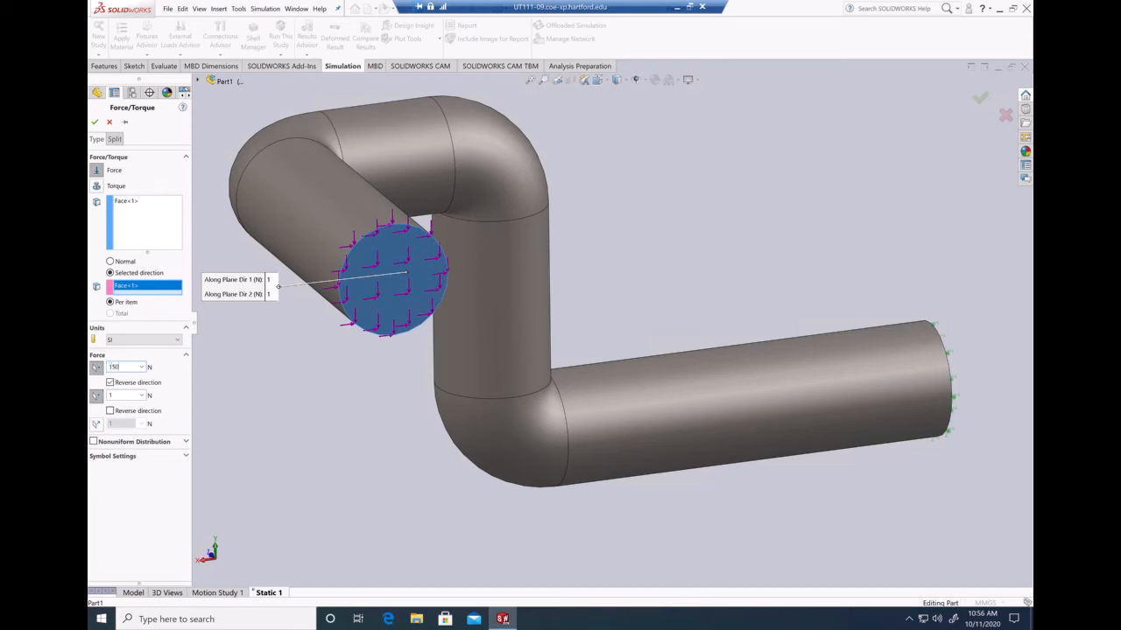
pyautogui.click(118, 395)
pyautogui.click(353, 426)
pyautogui.click(95, 124)
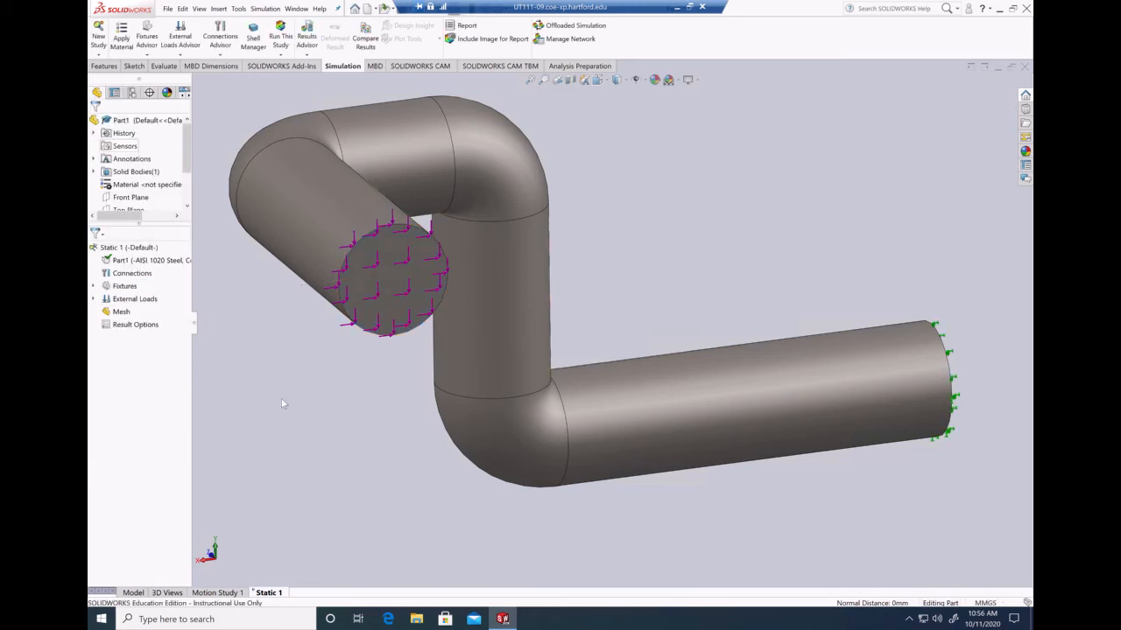
# Try to create a mesh of the pipe with the default mesh density.
pyautogui.moveTo(356, 373); pyautogui.dragTo(843, 386, button='middle')
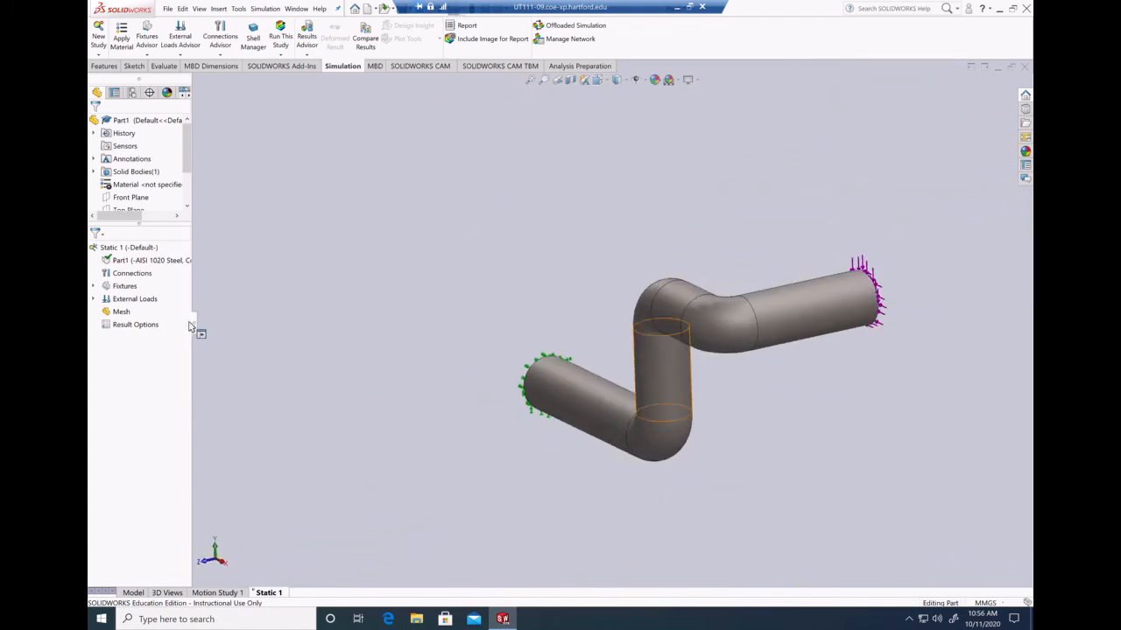
pyautogui.rightClick(116, 314)
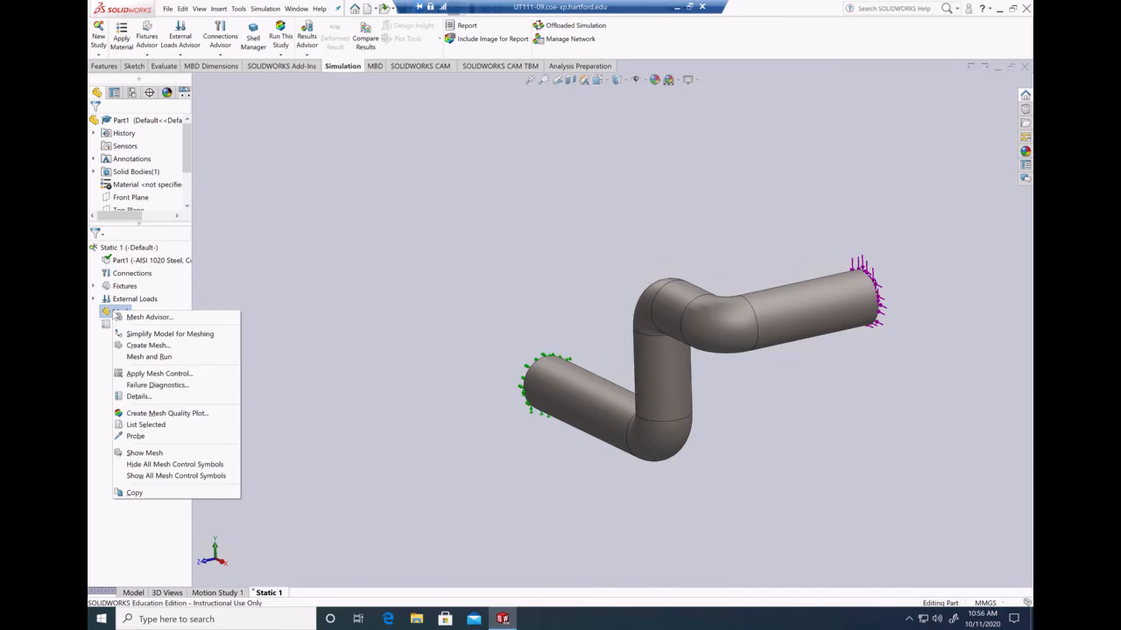
pyautogui.click(147, 346)
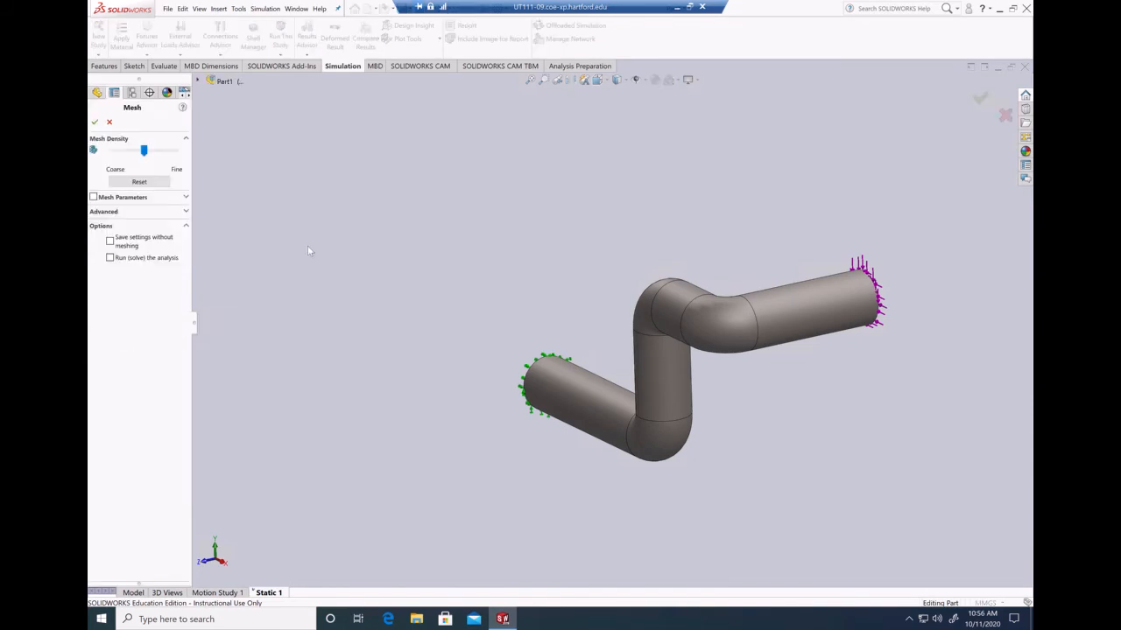
pyautogui.click(95, 122)
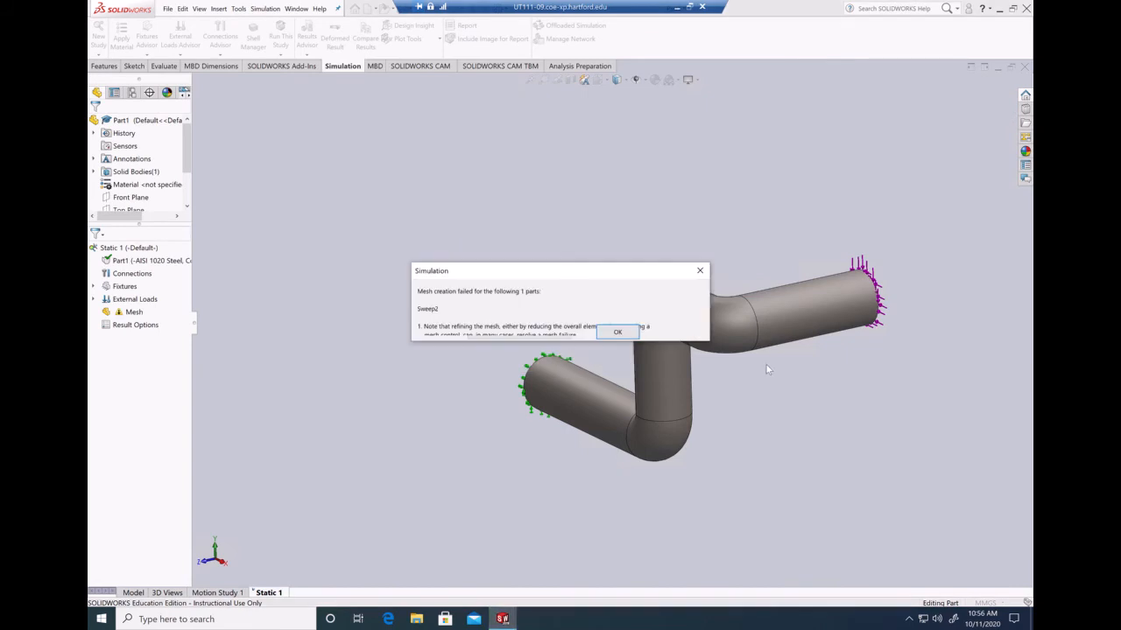
# Dismiss the mesh failure message and examine the inner corners of the pipe's bends up close.
pyautogui.click(621, 331)
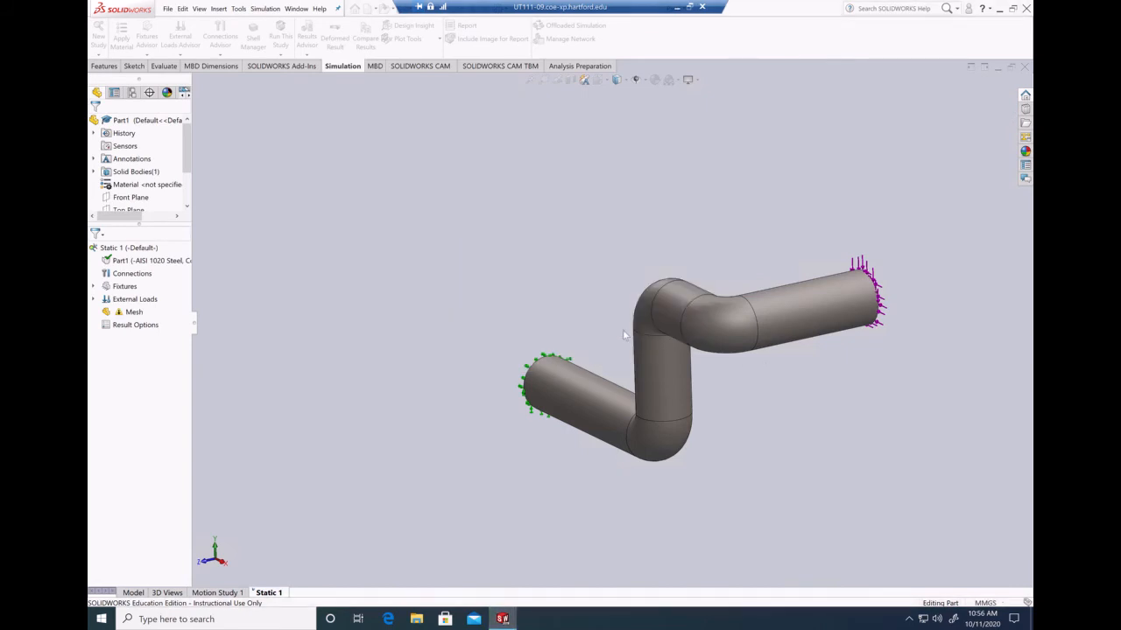
pyautogui.moveTo(789, 386); pyautogui.dragTo(800, 382, button='middle')
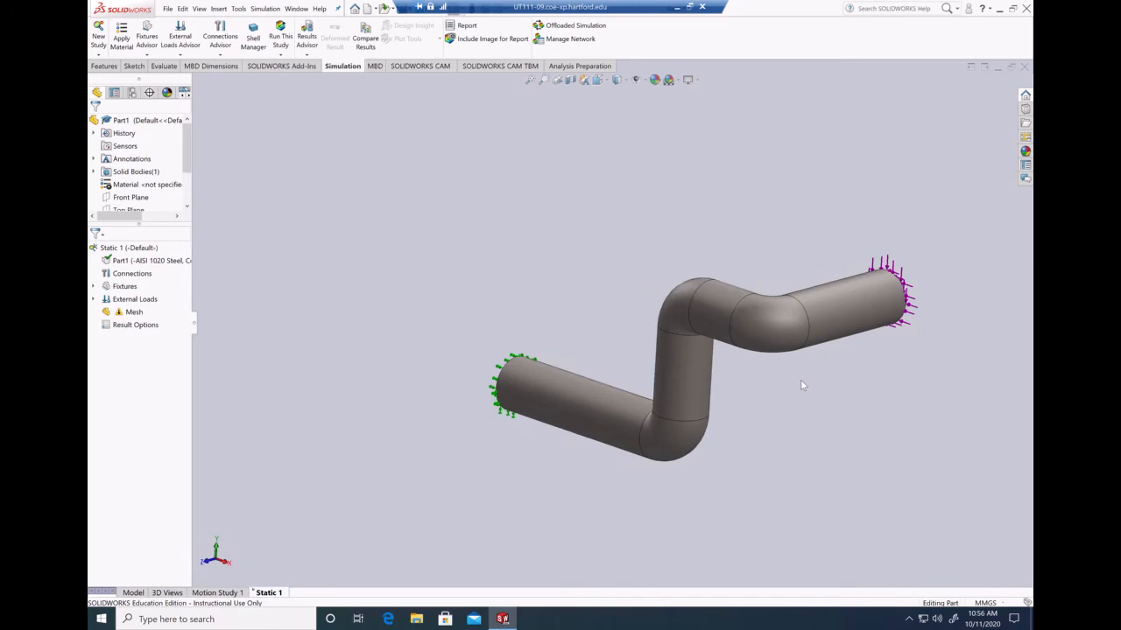
pyautogui.scroll(-3, 801, 381)
pyautogui.moveTo(725, 432); pyautogui.dragTo(671, 430, button='middle')
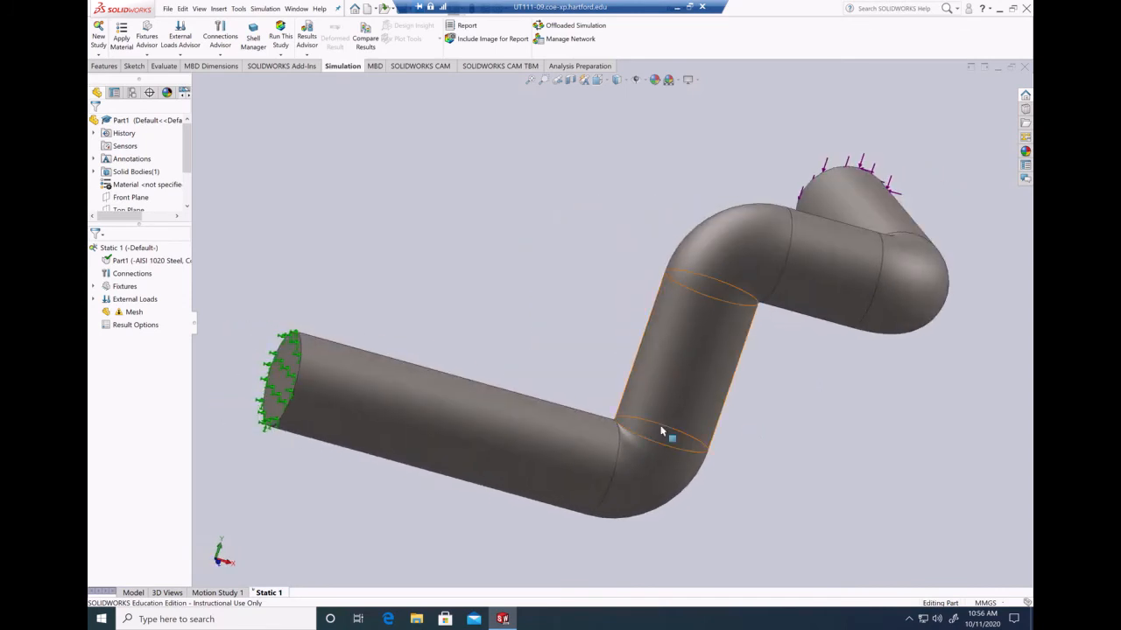
pyautogui.scroll(-5, 646, 438)
pyautogui.scroll(-2, 593, 422)
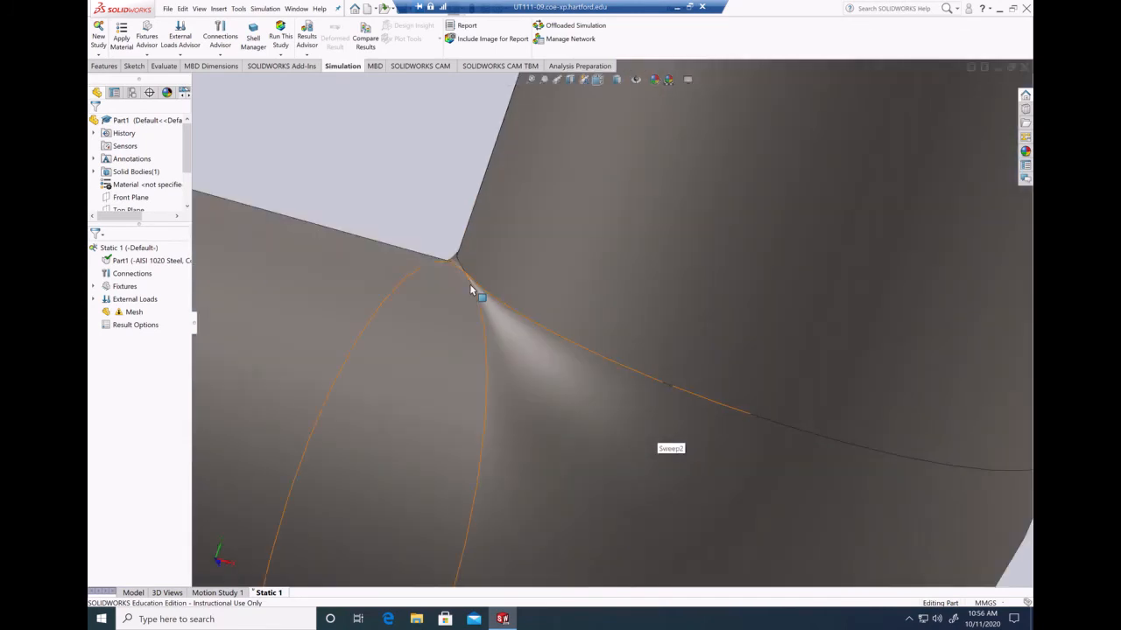
pyautogui.scroll(8, 503, 375)
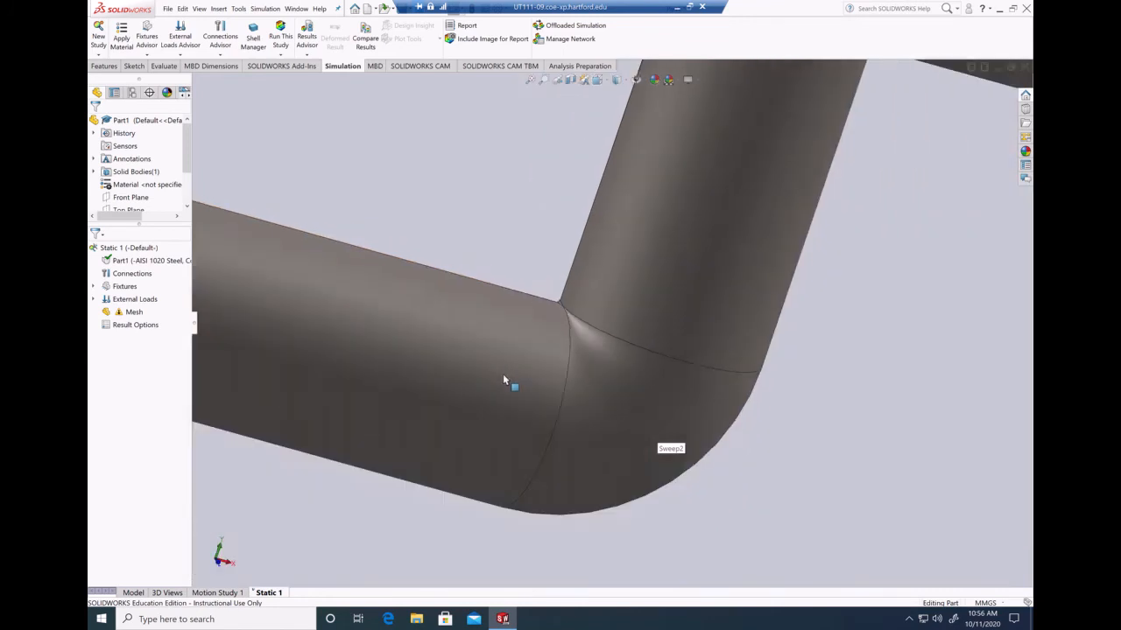
pyautogui.moveTo(738, 275); pyautogui.dragTo(682, 213, button='middle')
pyautogui.scroll(-3, 682, 212)
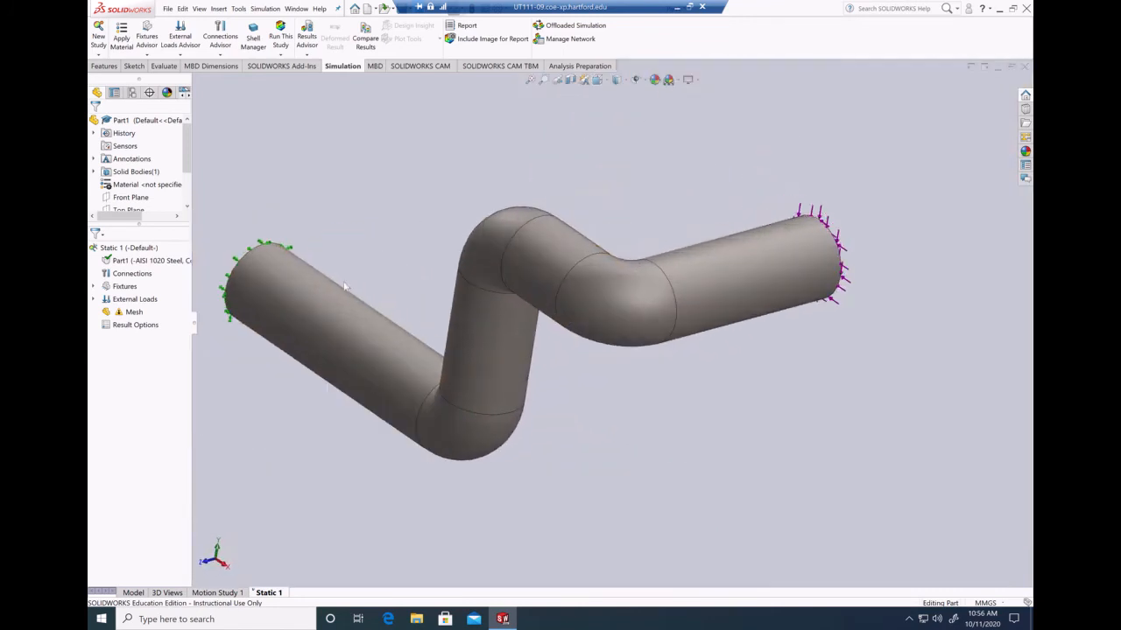
# Try to mesh the pipe again with a mesh density finer than the default.
pyautogui.rightClick(113, 316)
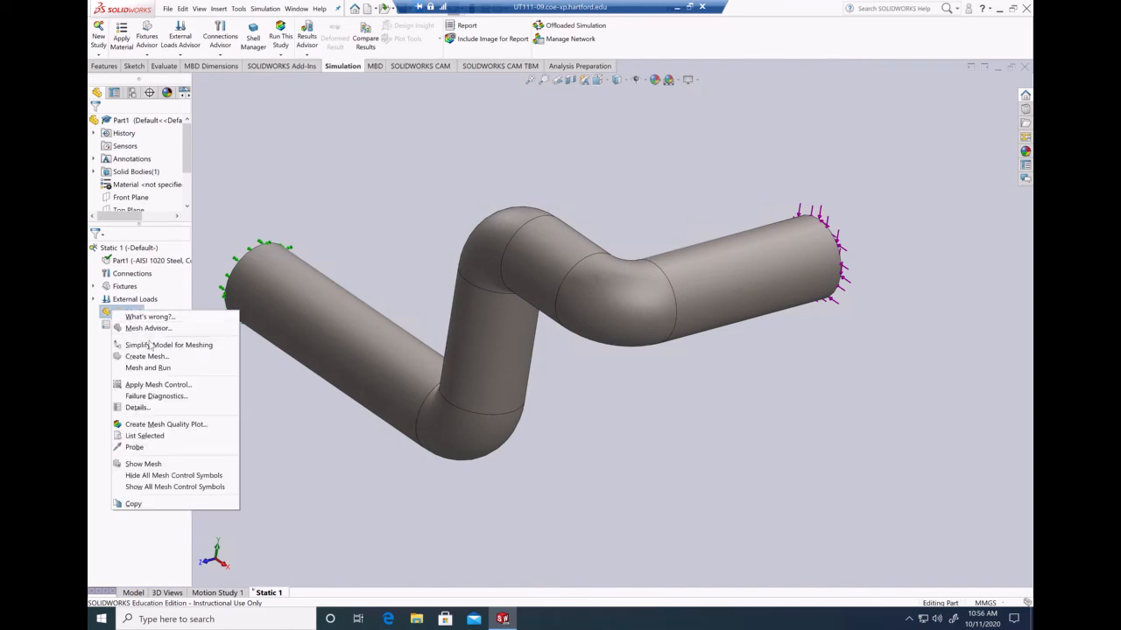
pyautogui.click(148, 357)
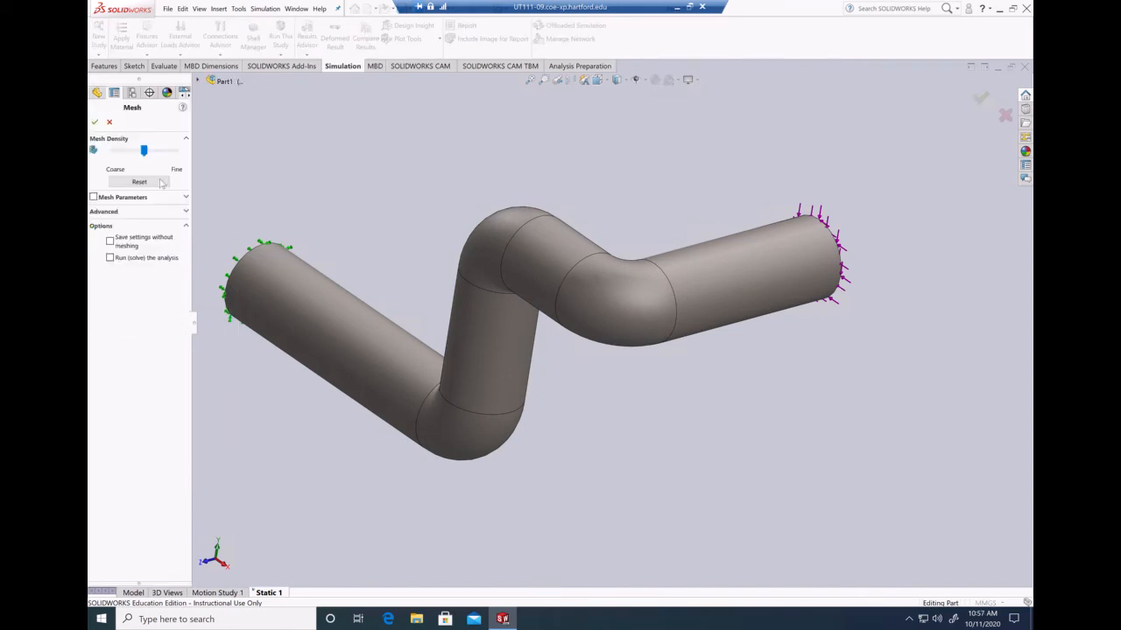
pyautogui.moveTo(148, 155); pyautogui.dragTo(167, 154)
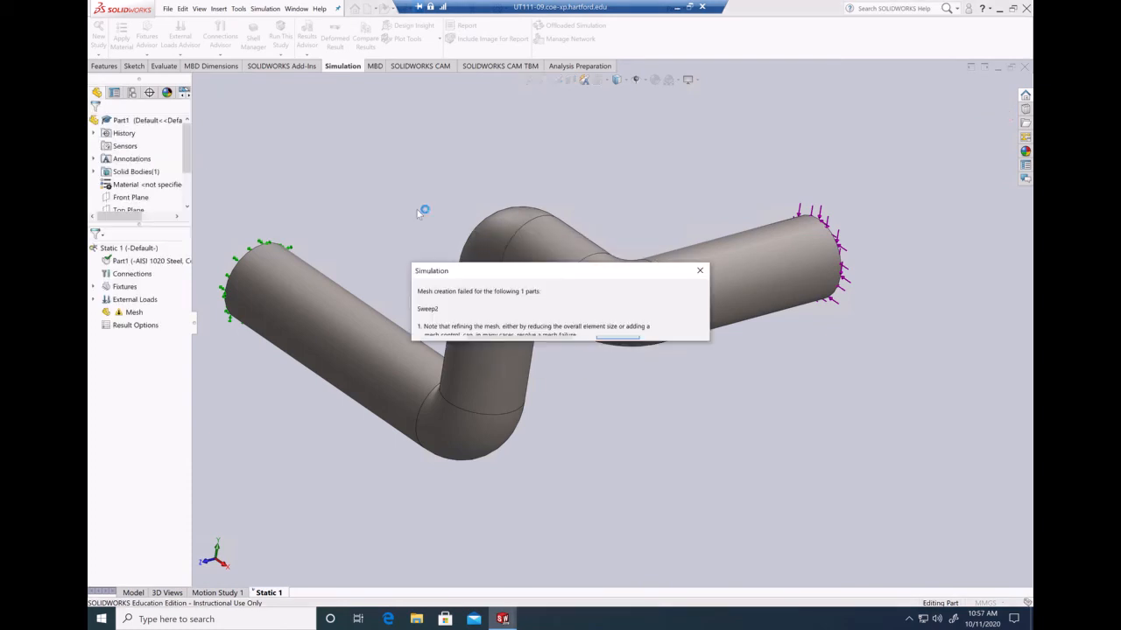
pyautogui.click(621, 340)
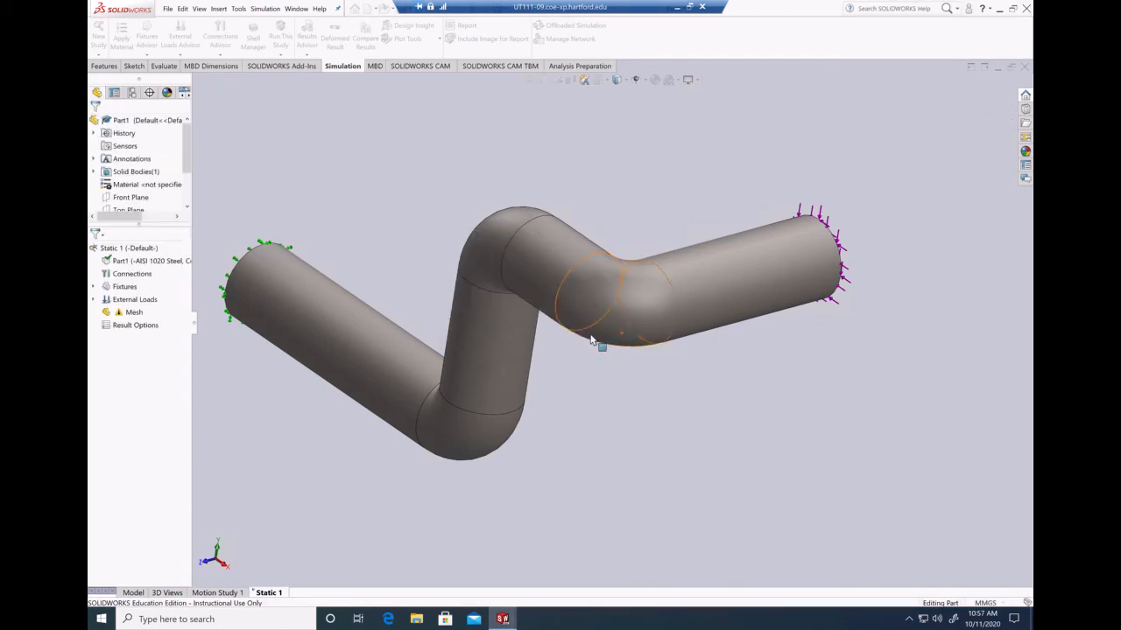
# Set the mesh density to the finest setting and try to mesh the pipe again.
pyautogui.rightClick(117, 315)
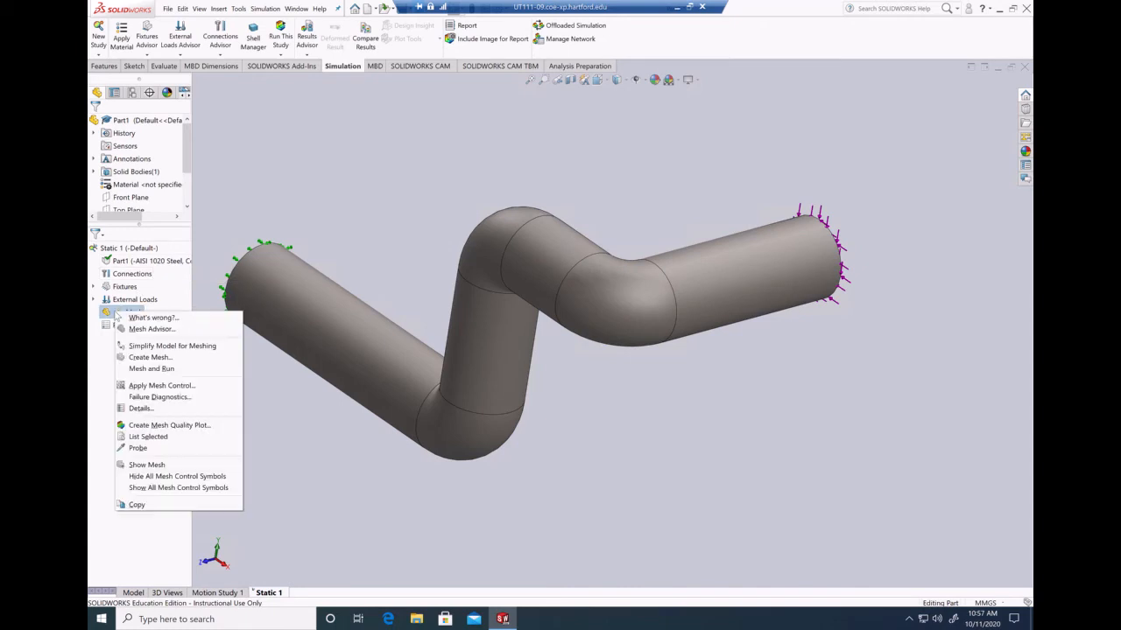
pyautogui.click(154, 358)
pyautogui.moveTo(166, 151); pyautogui.dragTo(182, 154)
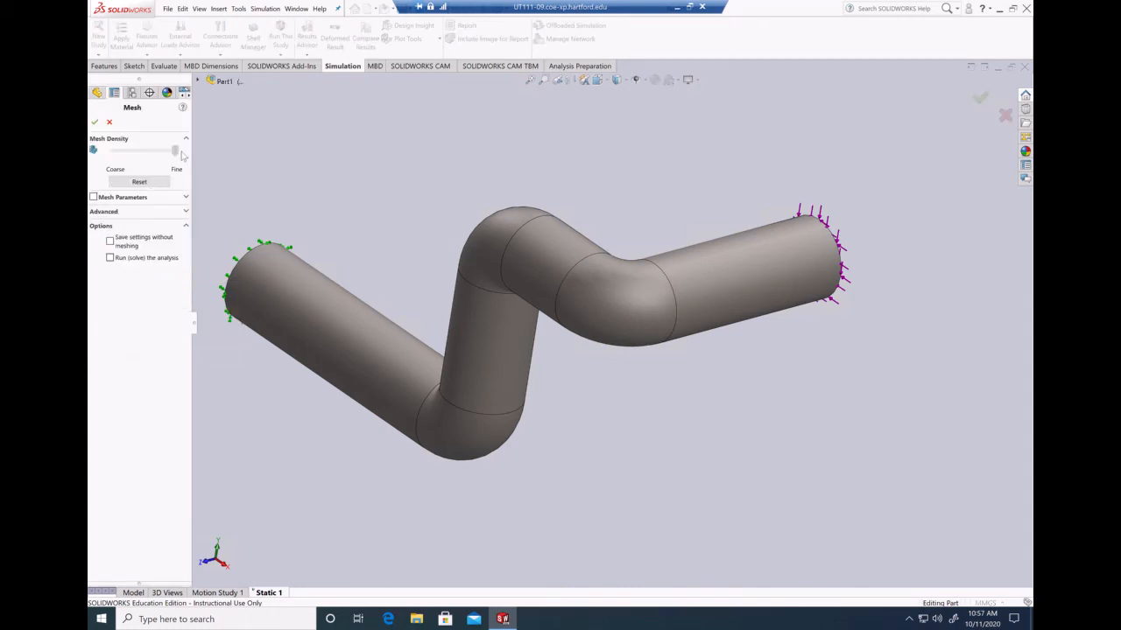
pyautogui.click(95, 122)
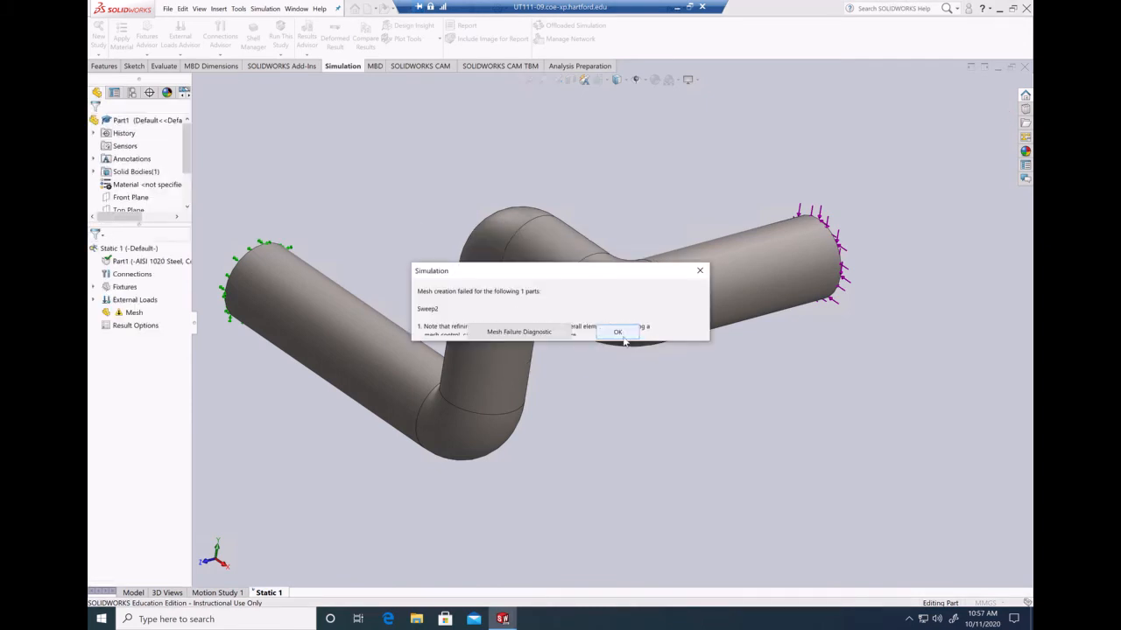
pyautogui.click(624, 340)
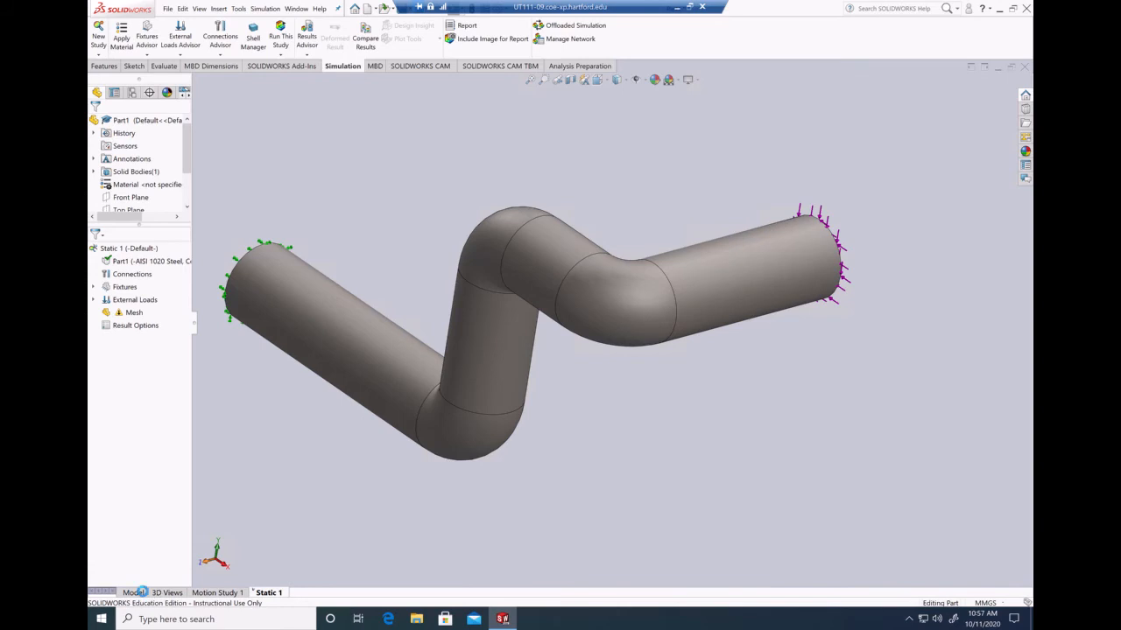
# Set the bend fillet radius in the sweep's 3D path sketch to 30 mm.
pyautogui.click(133, 593)
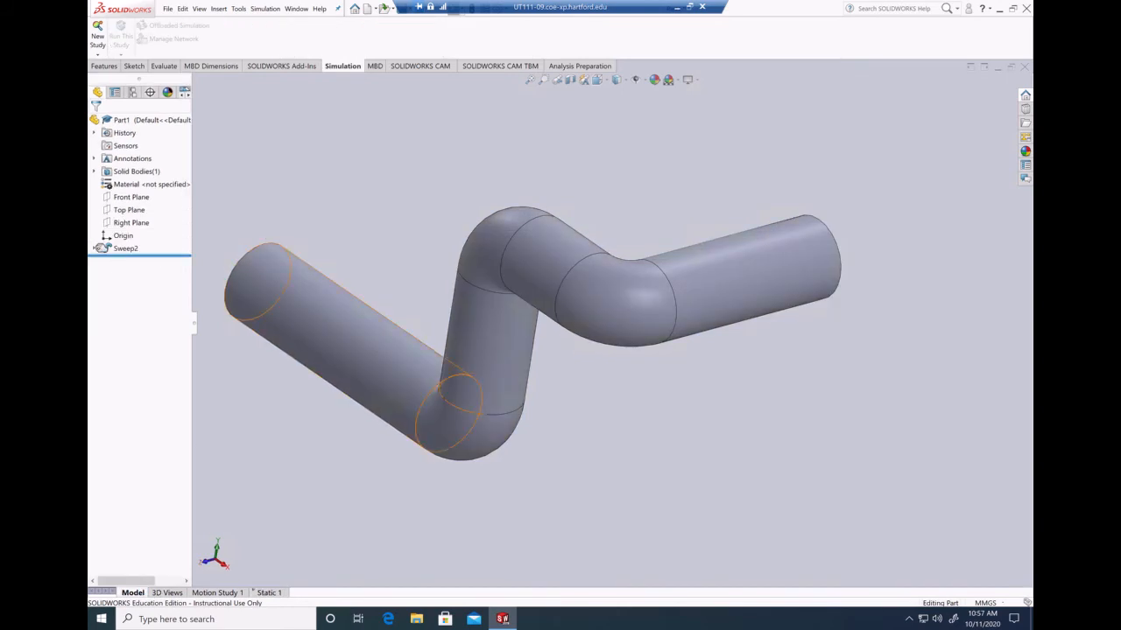
pyautogui.click(94, 249)
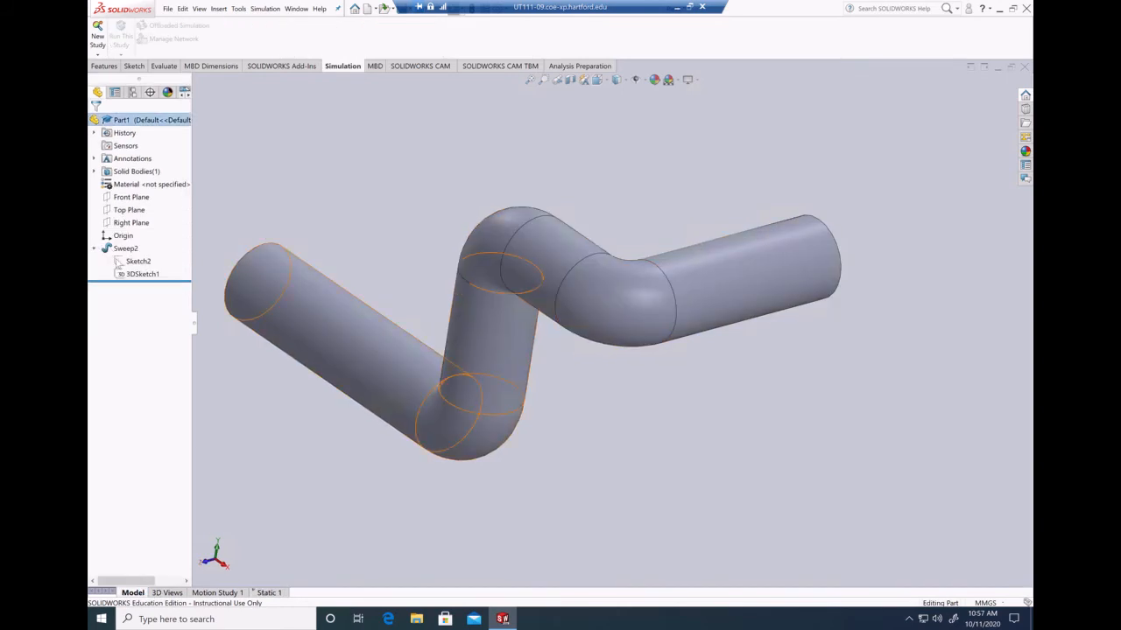
pyautogui.click(132, 278)
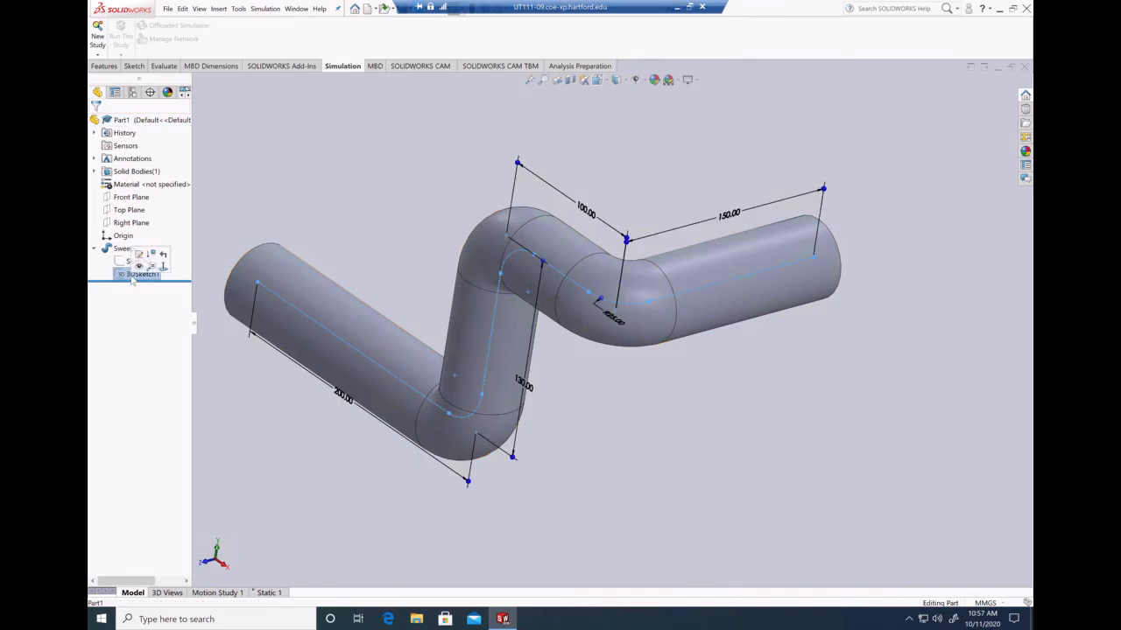
pyautogui.doubleClick(613, 319)
pyautogui.write('30')
pyautogui.press('Return')
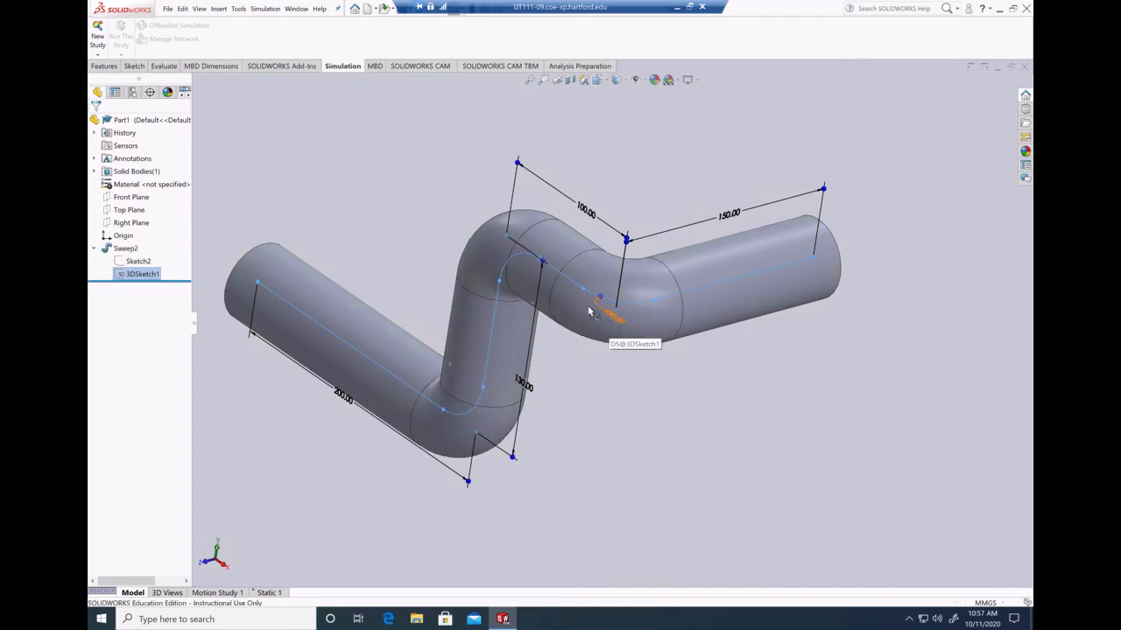
# Return to the Static 1 study and create the mesh of the modified pipe at the finest density.
pyautogui.moveTo(570, 408); pyautogui.dragTo(672, 408, button='middle')
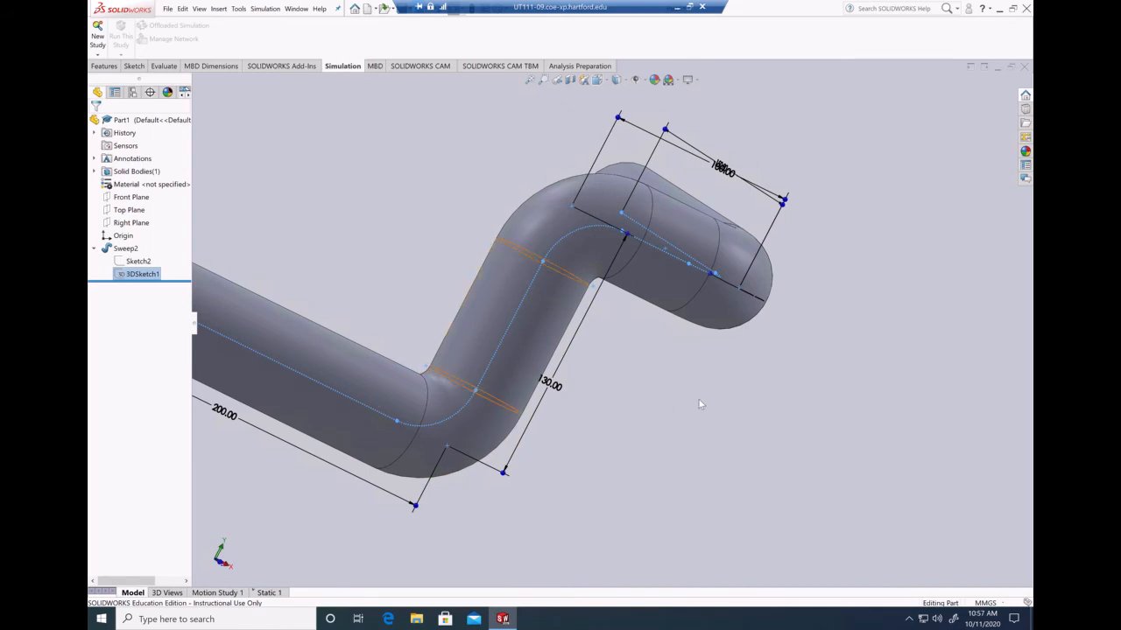
pyautogui.moveTo(688, 380); pyautogui.dragTo(578, 386, button='middle')
pyautogui.scroll(4, 578, 387)
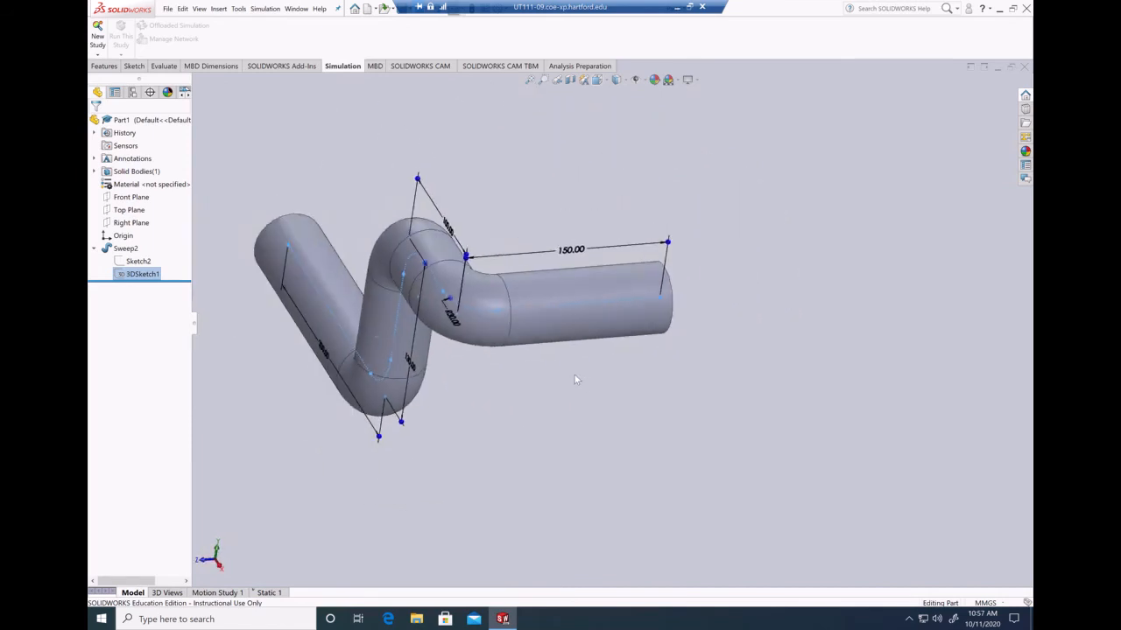
pyautogui.scroll(-1, 407, 227)
pyautogui.moveTo(407, 230); pyautogui.dragTo(327, 440, button='middle')
pyautogui.click(268, 593)
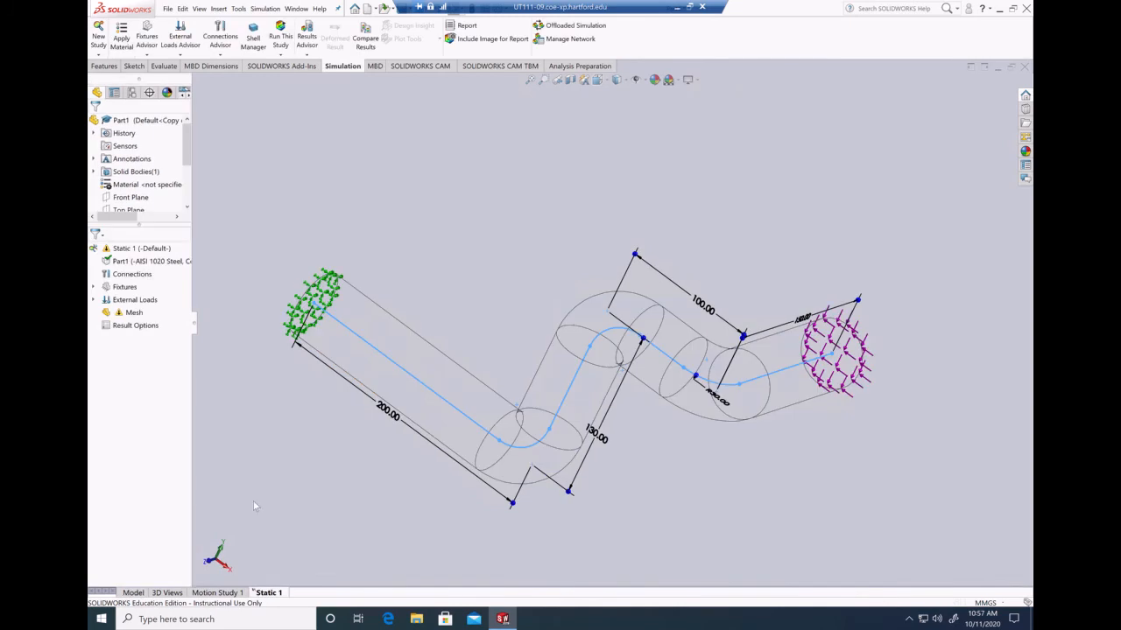
pyautogui.rightClick(127, 311)
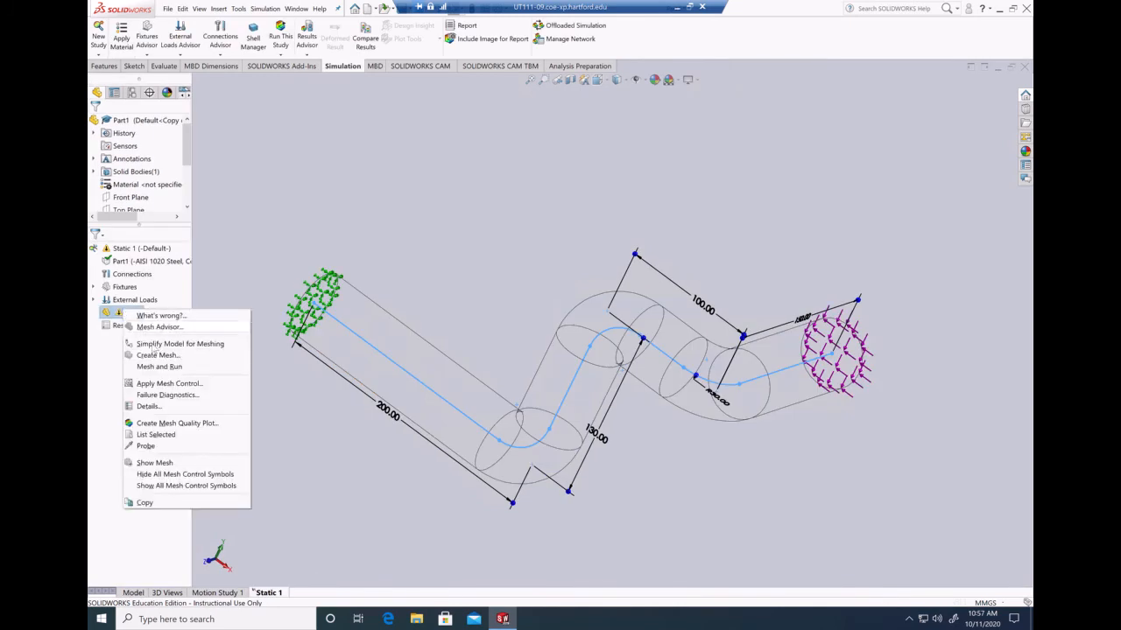
pyautogui.click(159, 355)
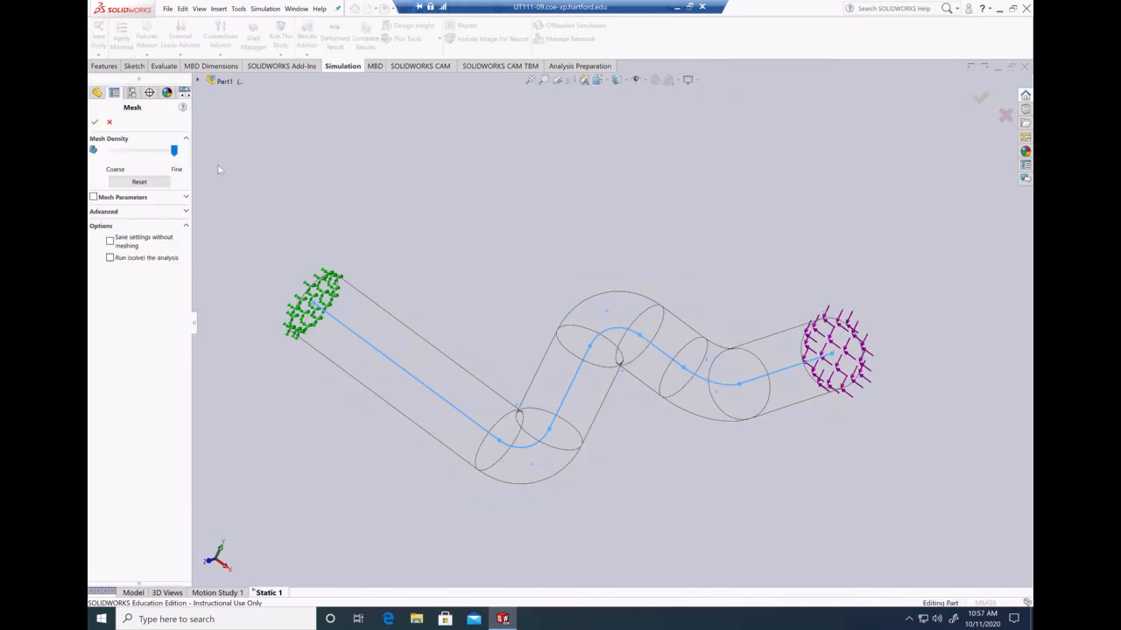
pyautogui.click(94, 123)
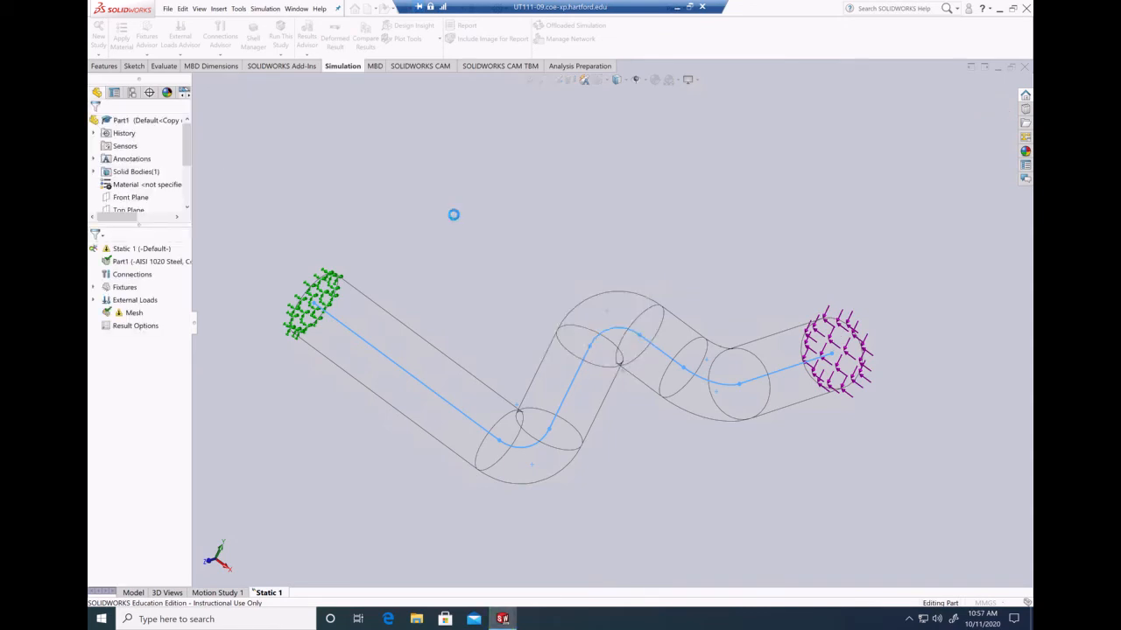
# Examine the mesh around the inner bends and along the whole pipe, including both end faces.
pyautogui.moveTo(622, 466); pyautogui.dragTo(587, 427, button='middle')
pyautogui.scroll(-6, 582, 422)
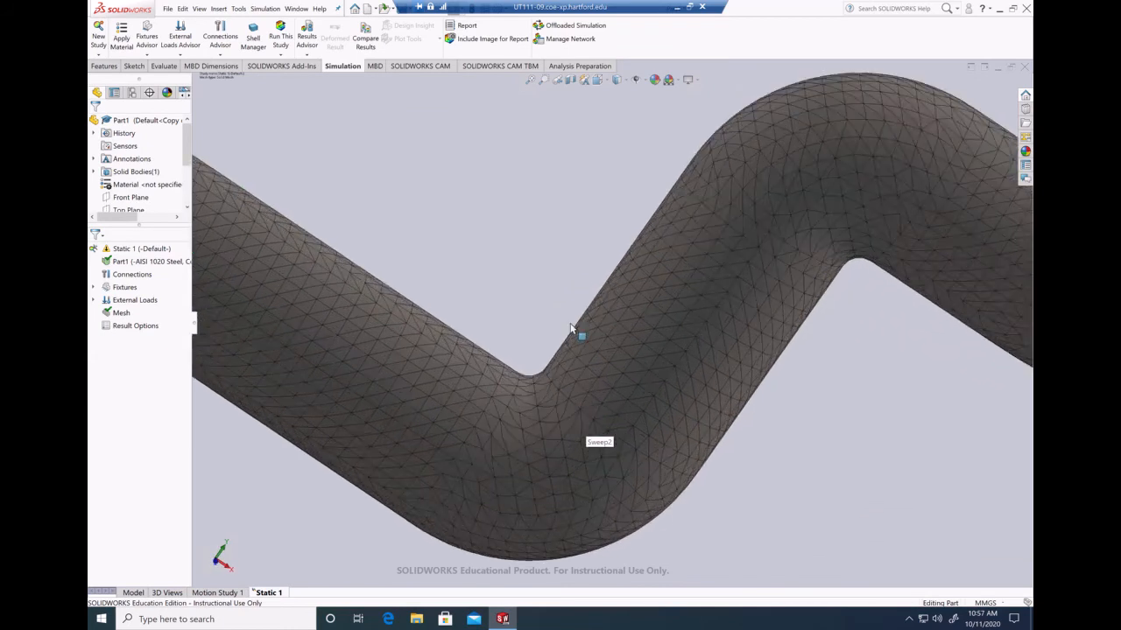
pyautogui.scroll(-3, 570, 329)
pyautogui.moveTo(528, 301); pyautogui.dragTo(512, 299, button='middle')
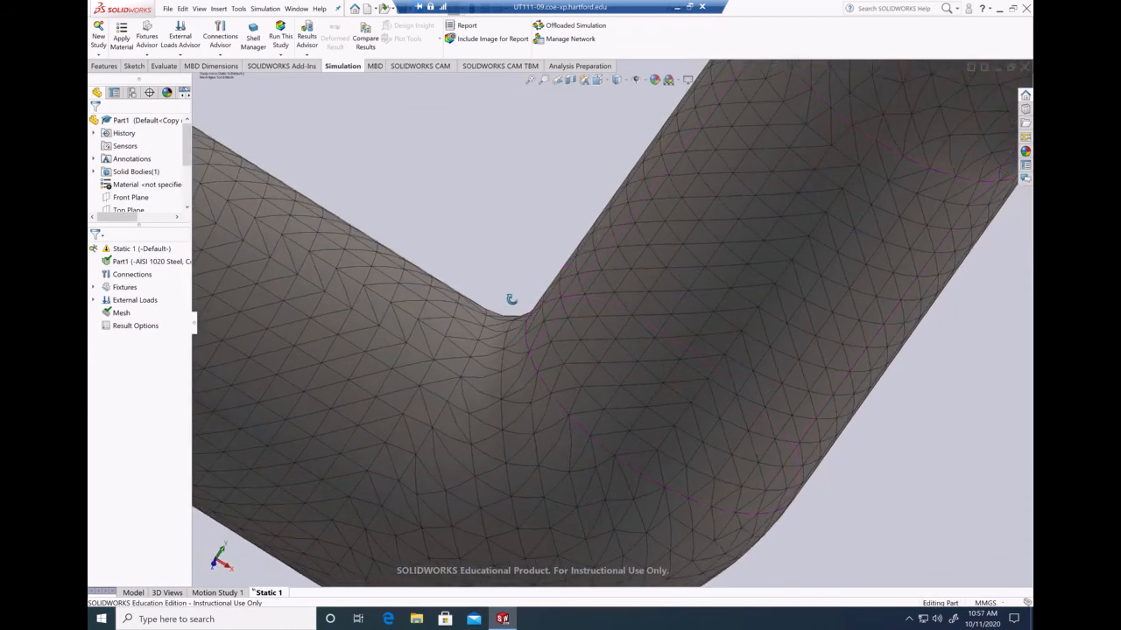
pyautogui.scroll(6, 510, 297)
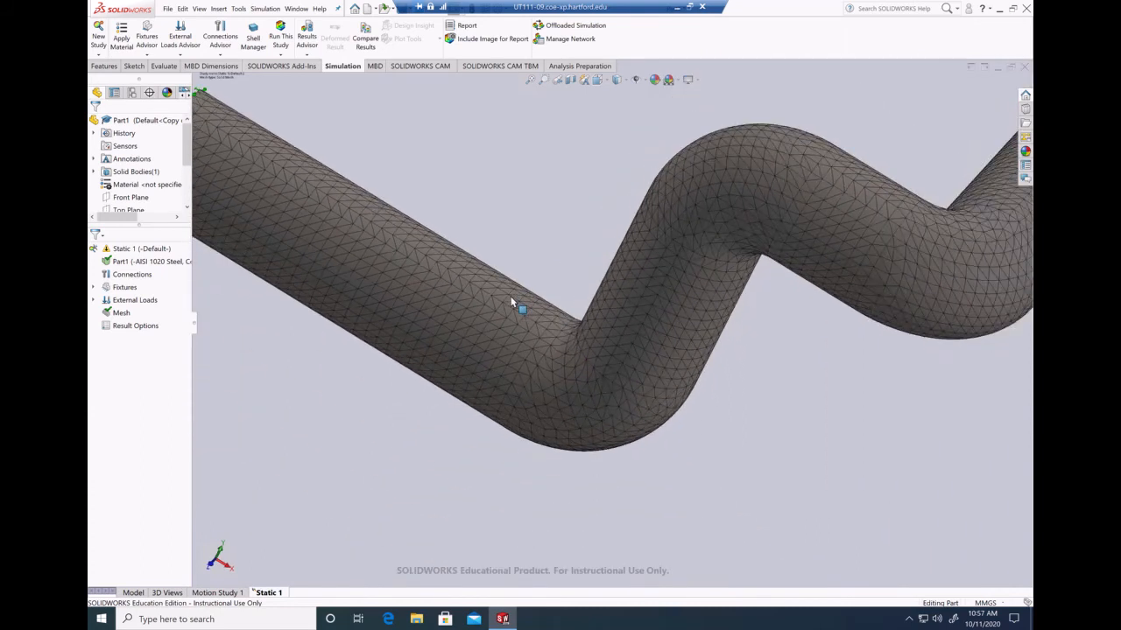
pyautogui.scroll(8, 511, 296)
pyautogui.moveTo(845, 380); pyautogui.dragTo(680, 313, button='middle')
pyautogui.scroll(-4, 665, 290)
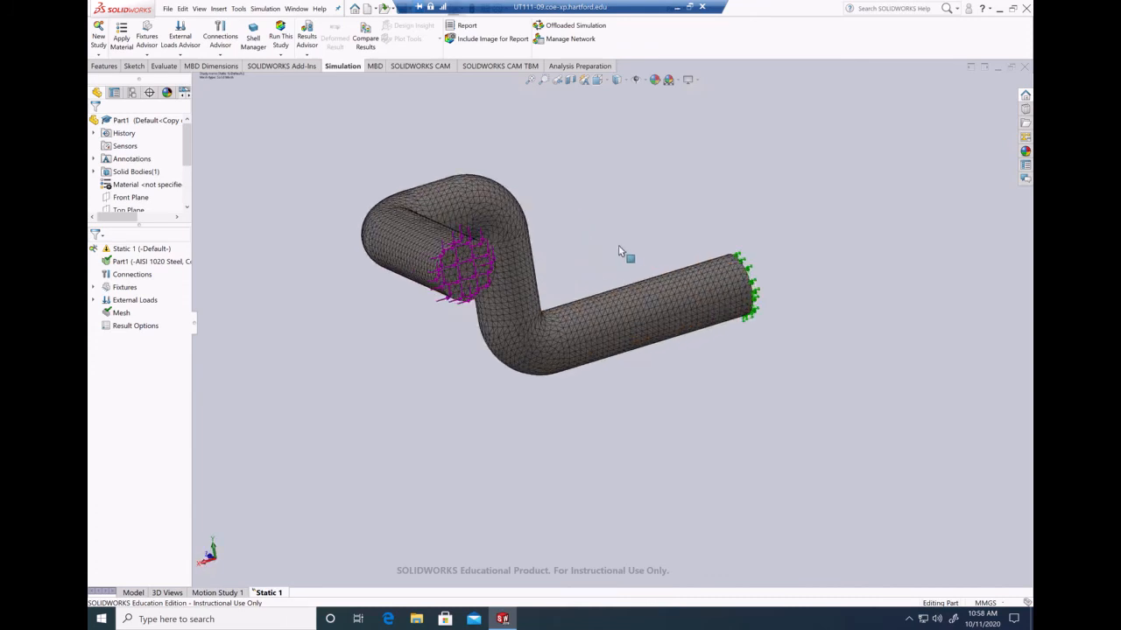
pyautogui.moveTo(603, 232); pyautogui.dragTo(610, 237, button='middle')
pyautogui.moveTo(612, 224); pyautogui.dragTo(610, 220, button='middle')
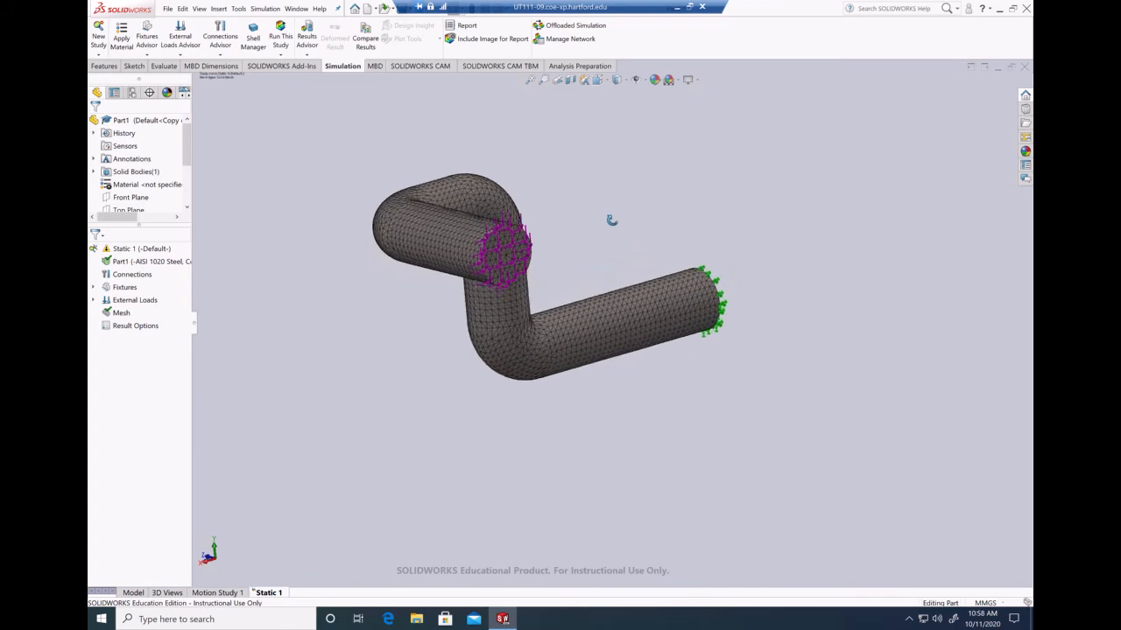
# Run the Static 1 study and inspect the von Mises stress plot on the deformed pipe.
pyautogui.rightClick(124, 251)
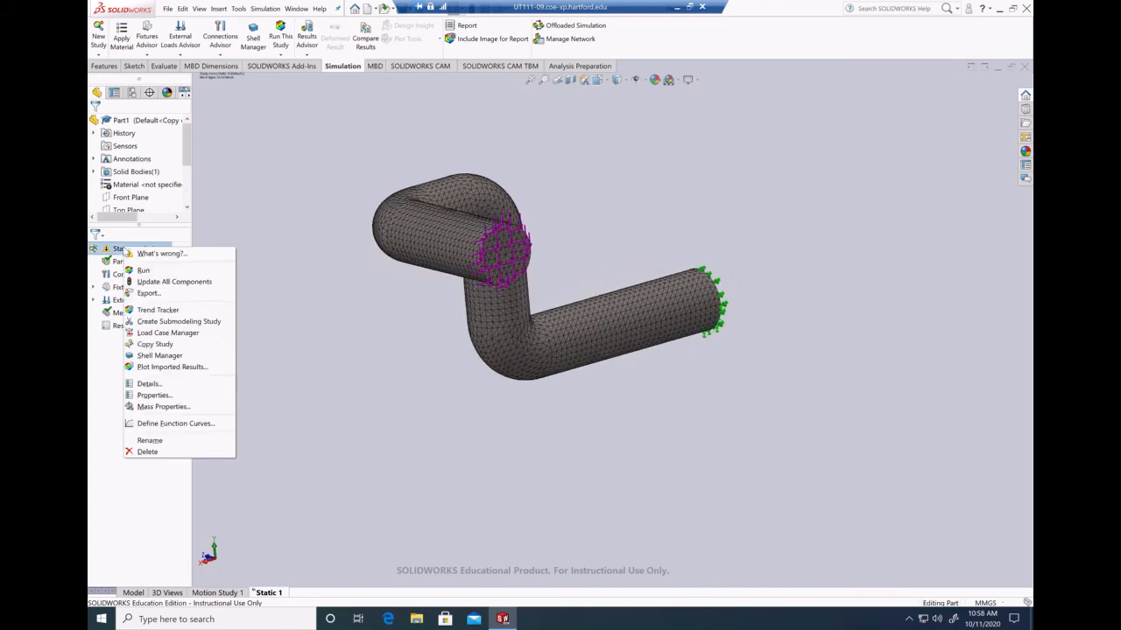
pyautogui.click(143, 271)
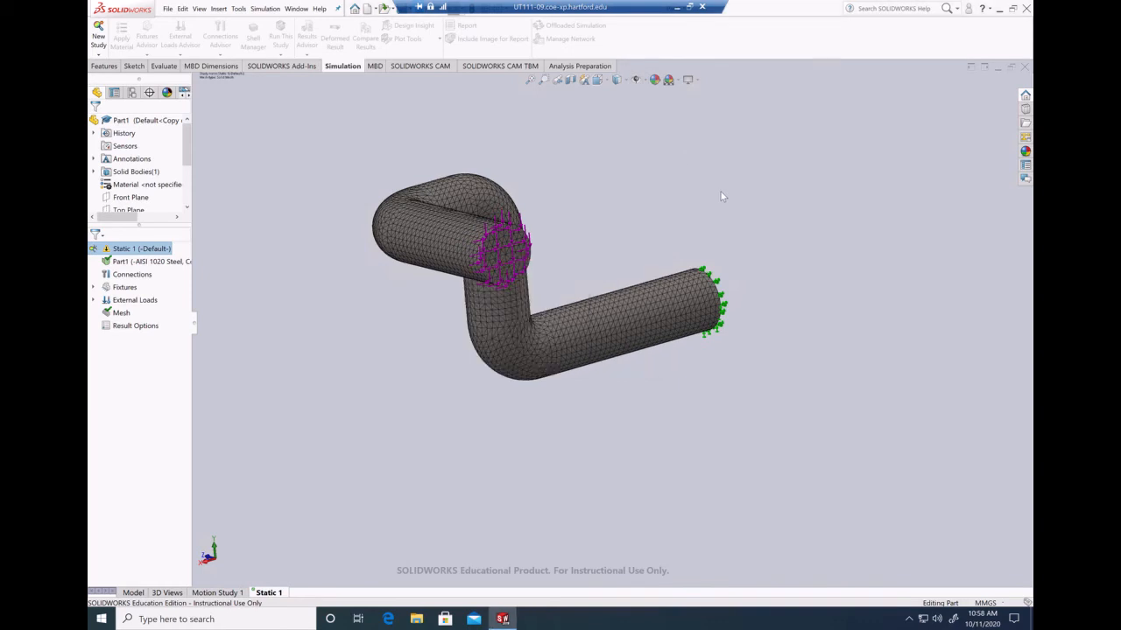
pyautogui.moveTo(738, 313); pyautogui.dragTo(722, 255, button='middle')
pyautogui.scroll(-2, 722, 254)
pyautogui.moveTo(596, 249); pyautogui.dragTo(583, 271, button='middle')
pyautogui.scroll(2, 579, 260)
pyautogui.scroll(-1, 560, 261)
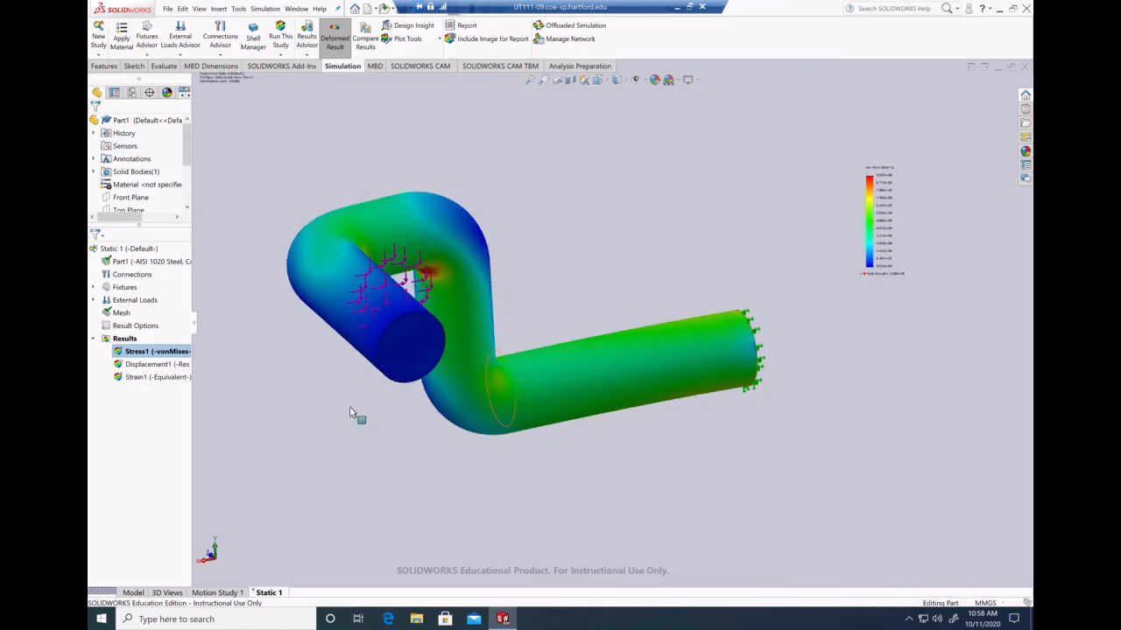
# Show the resultant displacement plot of the pipe.
pyautogui.click(121, 363)
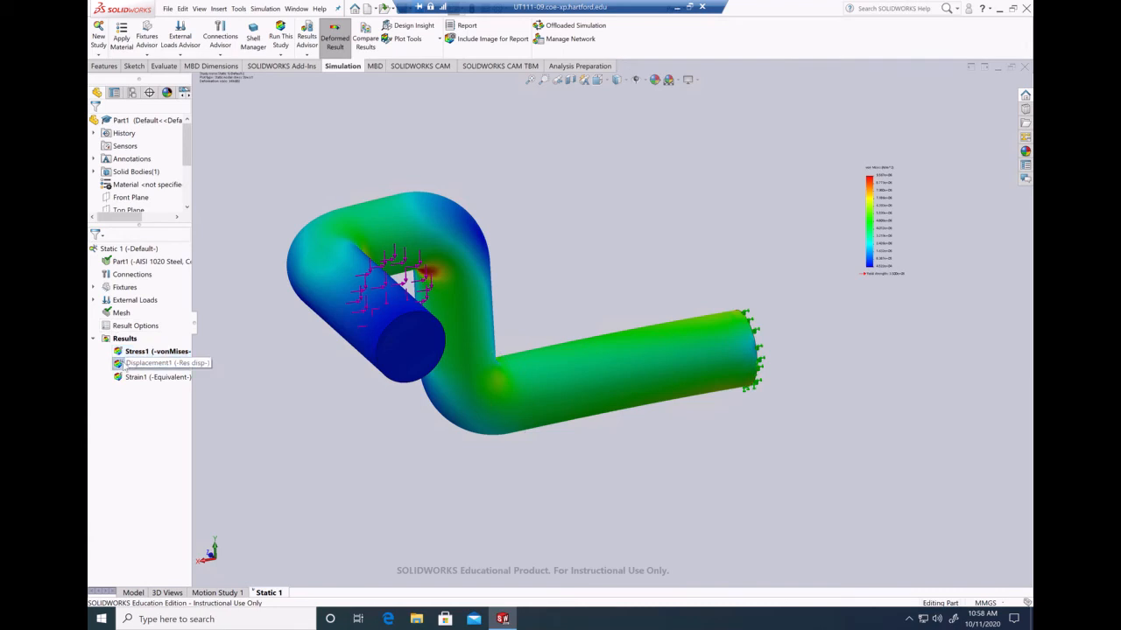
pyautogui.rightClick(122, 363)
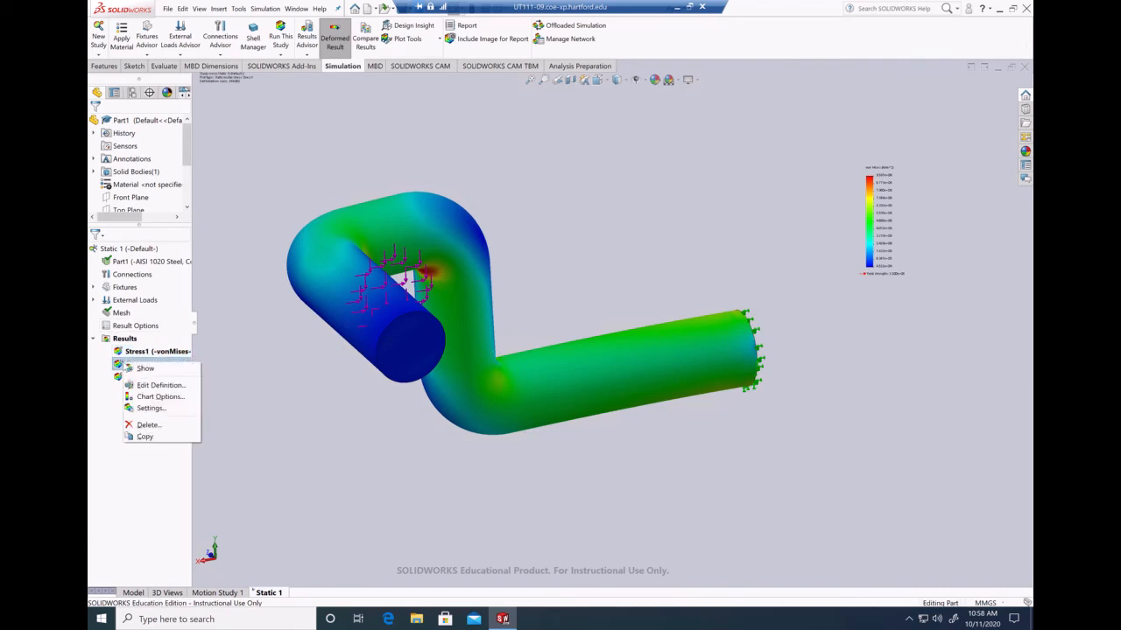
pyautogui.click(146, 368)
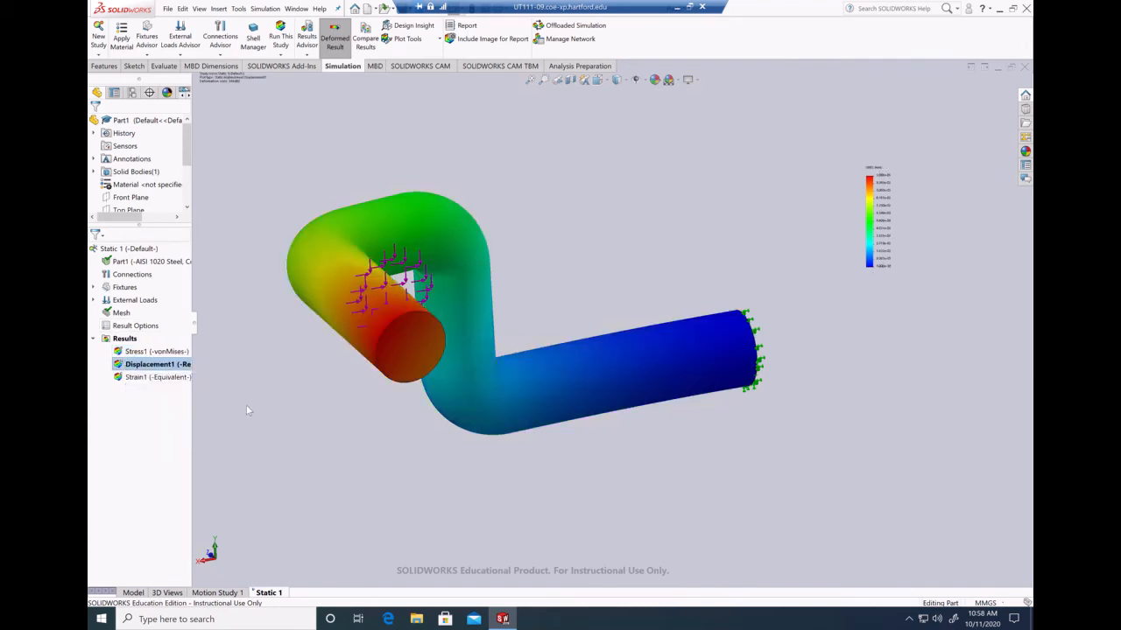
# Change the displacement plot's component to UX: X Displacement in mm and view the result on the deformed pipe.
pyautogui.rightClick(133, 366)
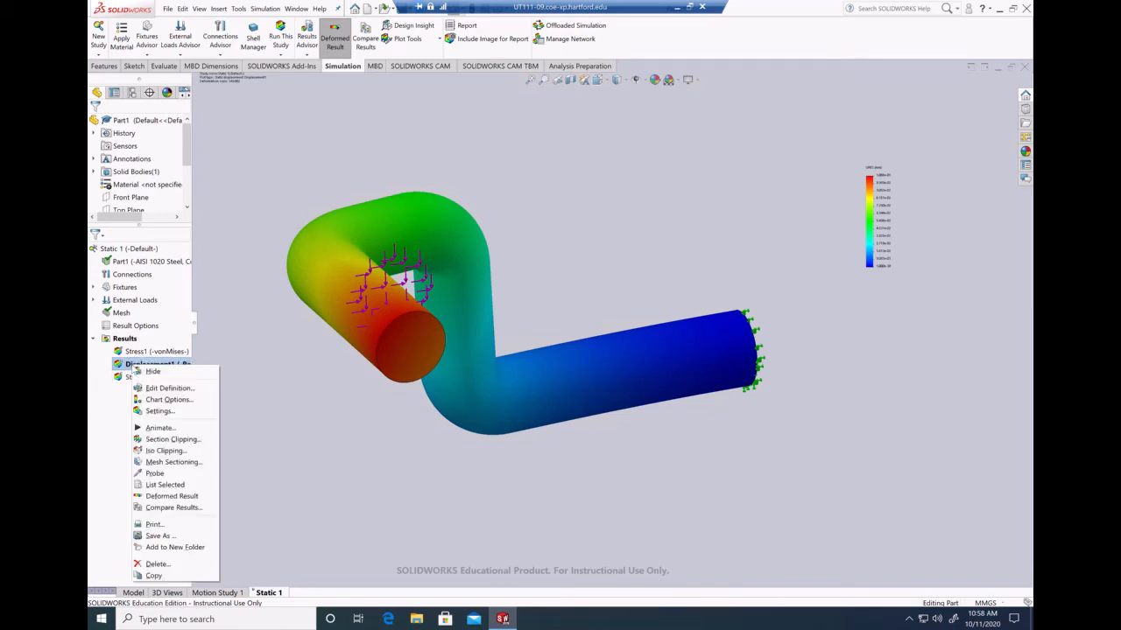
pyautogui.click(162, 391)
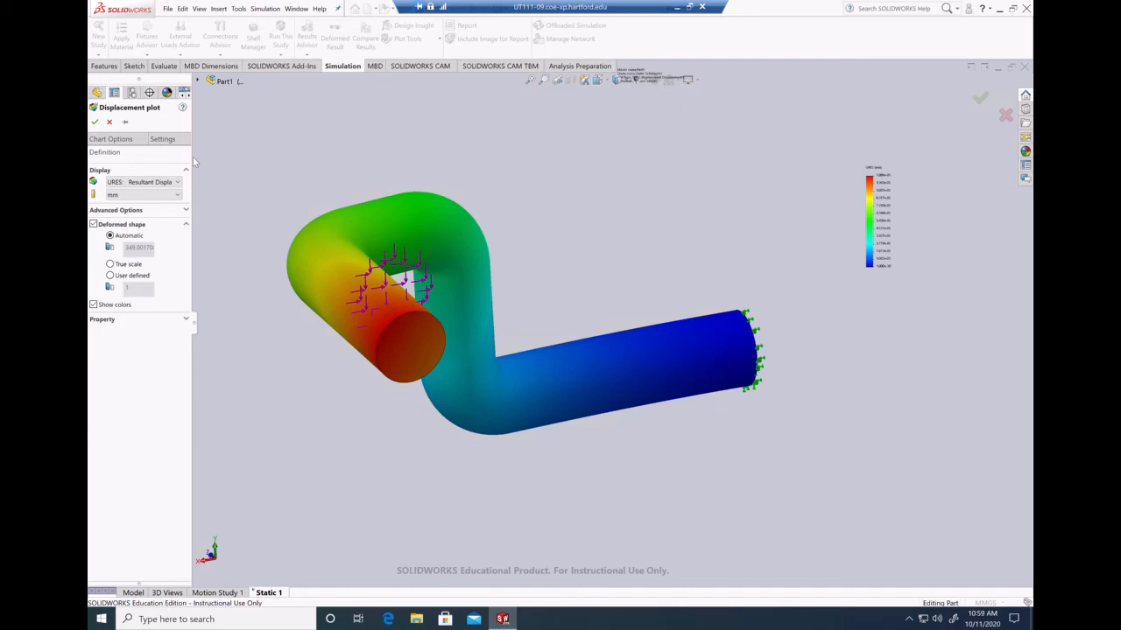
pyautogui.moveTo(189, 155); pyautogui.dragTo(250, 155)
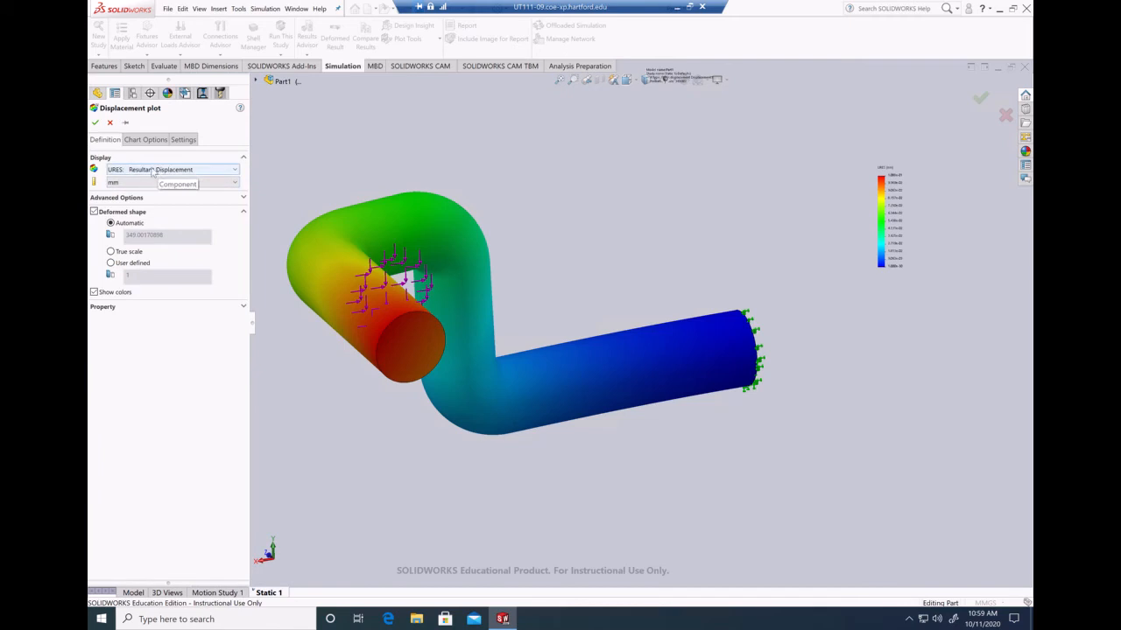
pyautogui.click(153, 170)
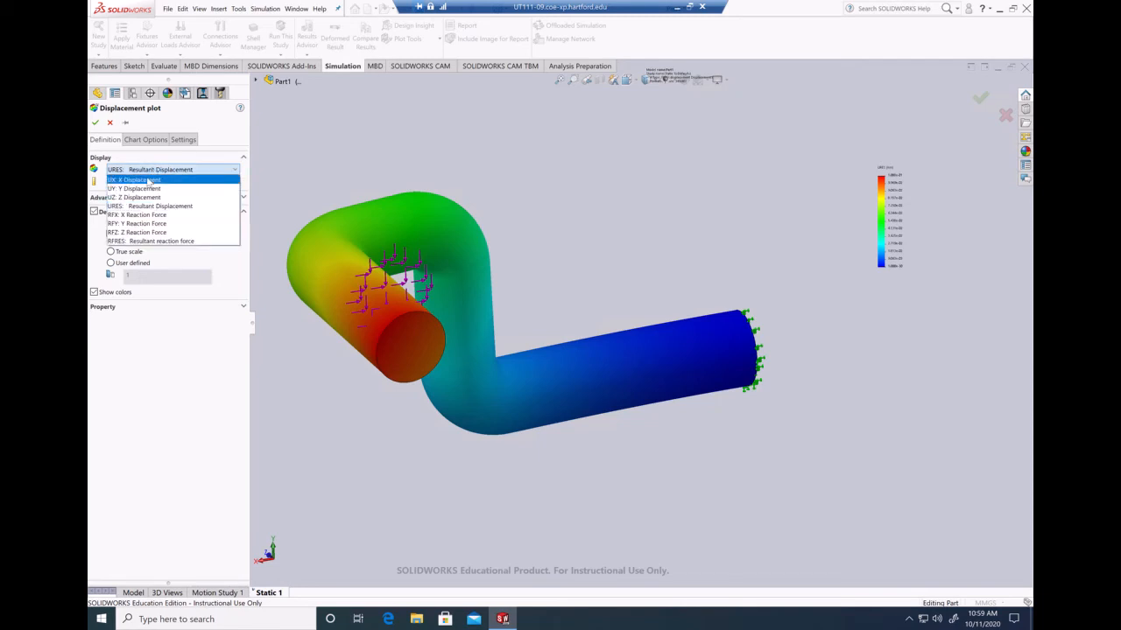
pyautogui.click(148, 181)
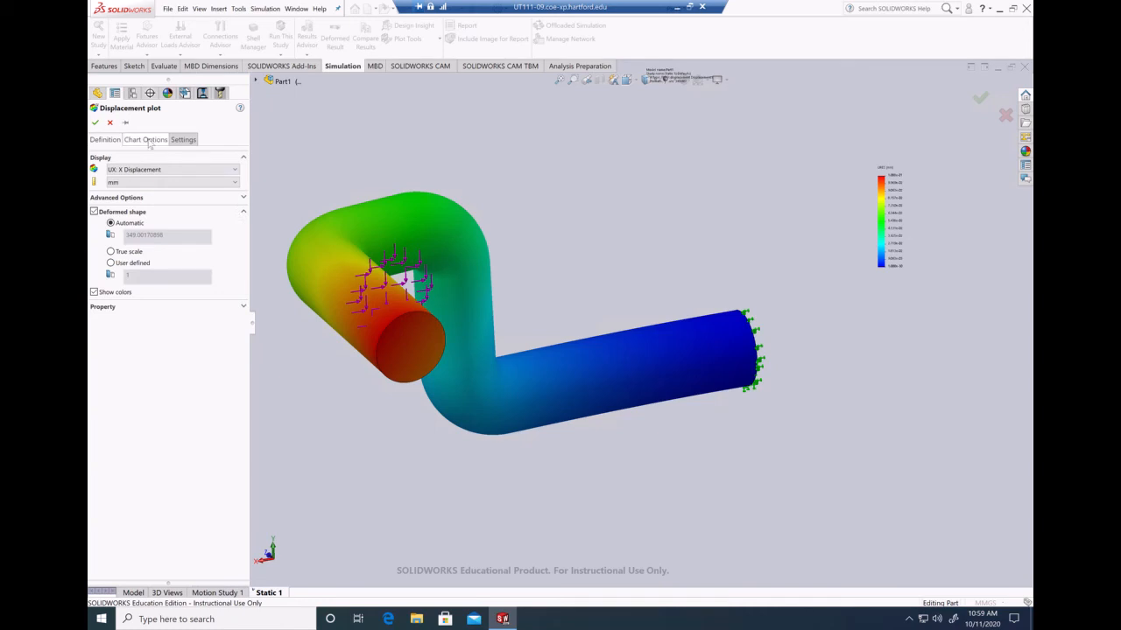
pyautogui.click(96, 125)
pyautogui.moveTo(502, 214); pyautogui.dragTo(555, 224, button='middle')
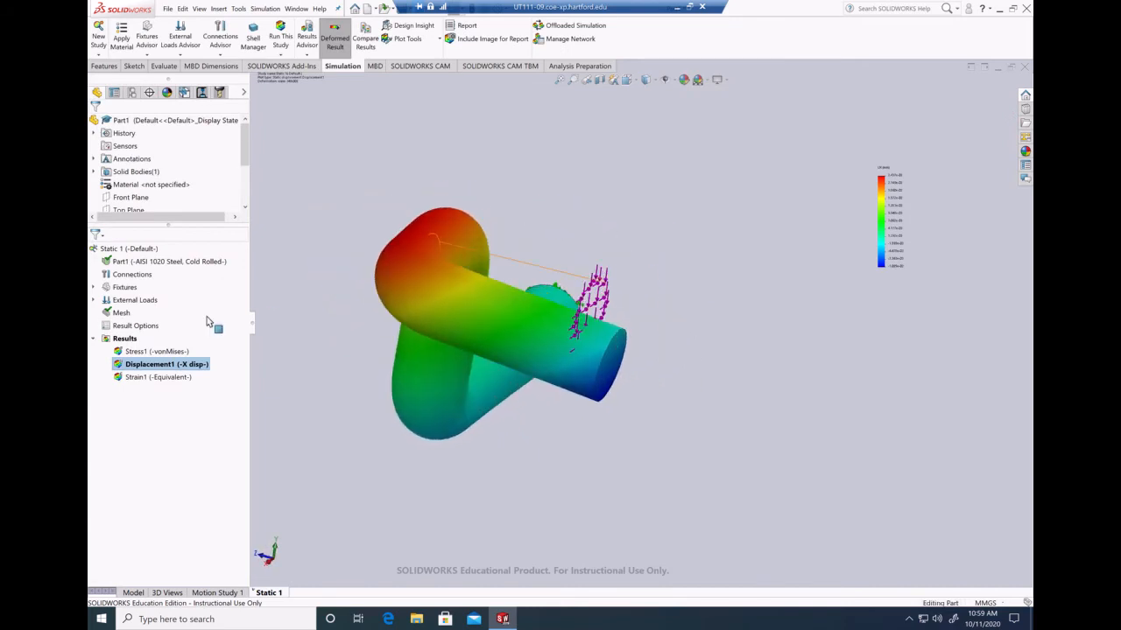
# Open the X displacement plot's chart options and move the color legend to 74% horizontal and 26% vertical.
pyautogui.rightClick(142, 365)
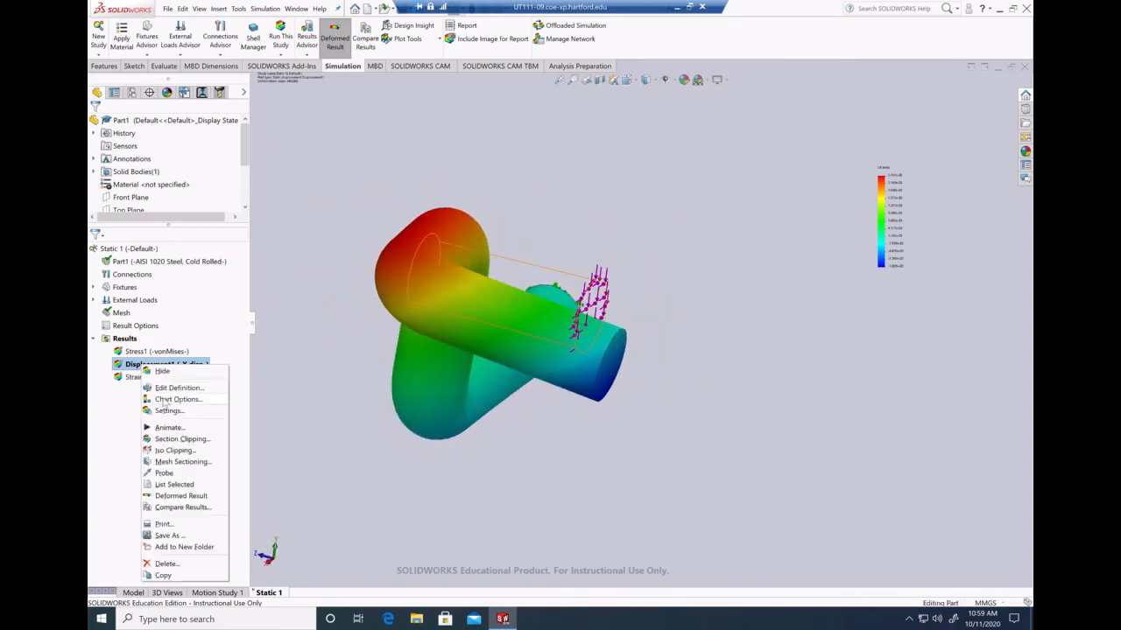
pyautogui.click(164, 401)
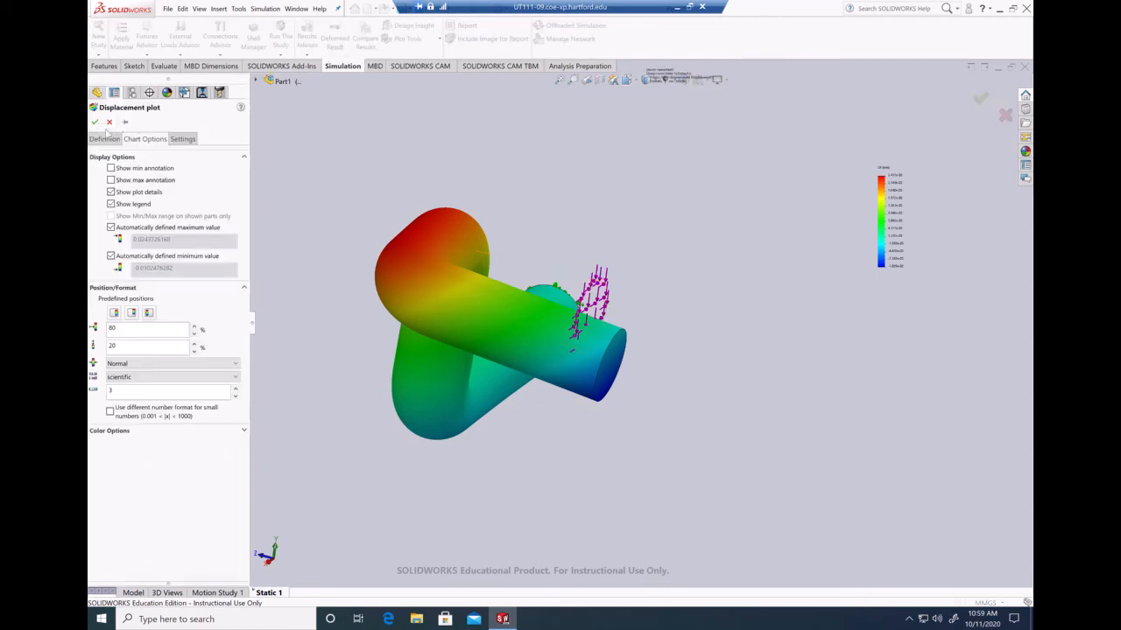
pyautogui.click(110, 141)
pyautogui.click(145, 138)
pyautogui.click(182, 138)
pyautogui.click(113, 140)
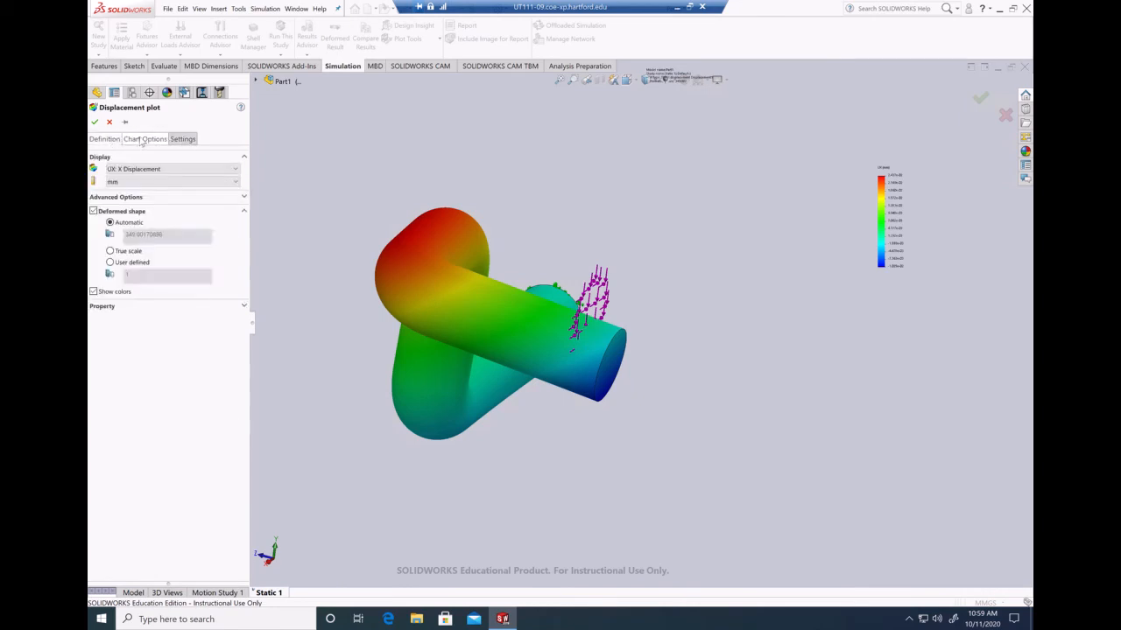
pyautogui.click(143, 139)
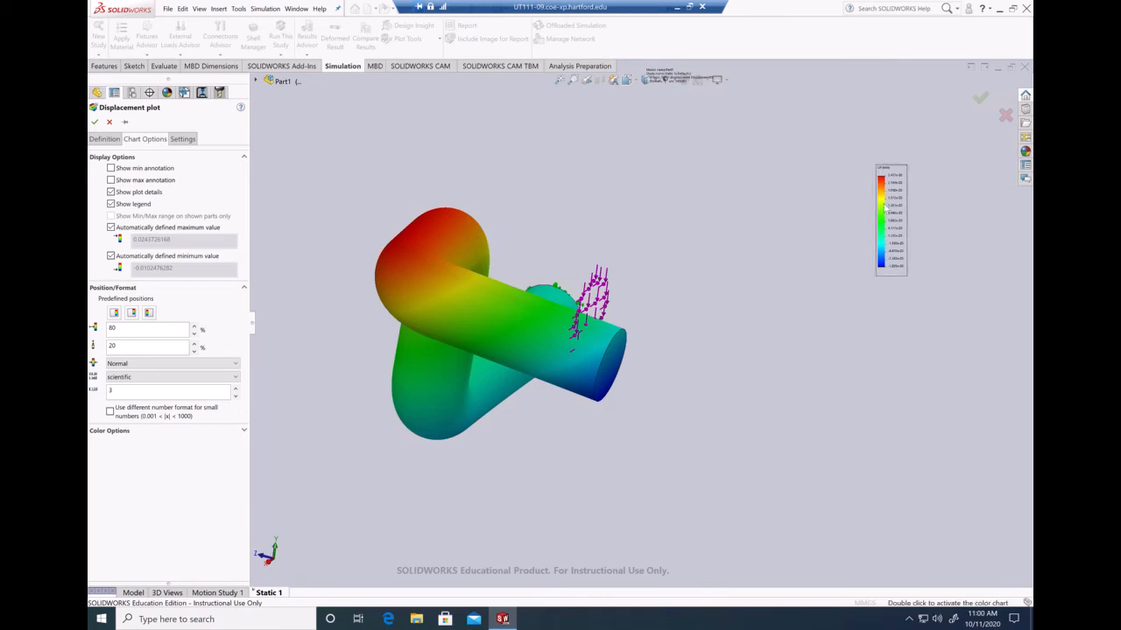
pyautogui.moveTo(871, 213); pyautogui.dragTo(826, 246)
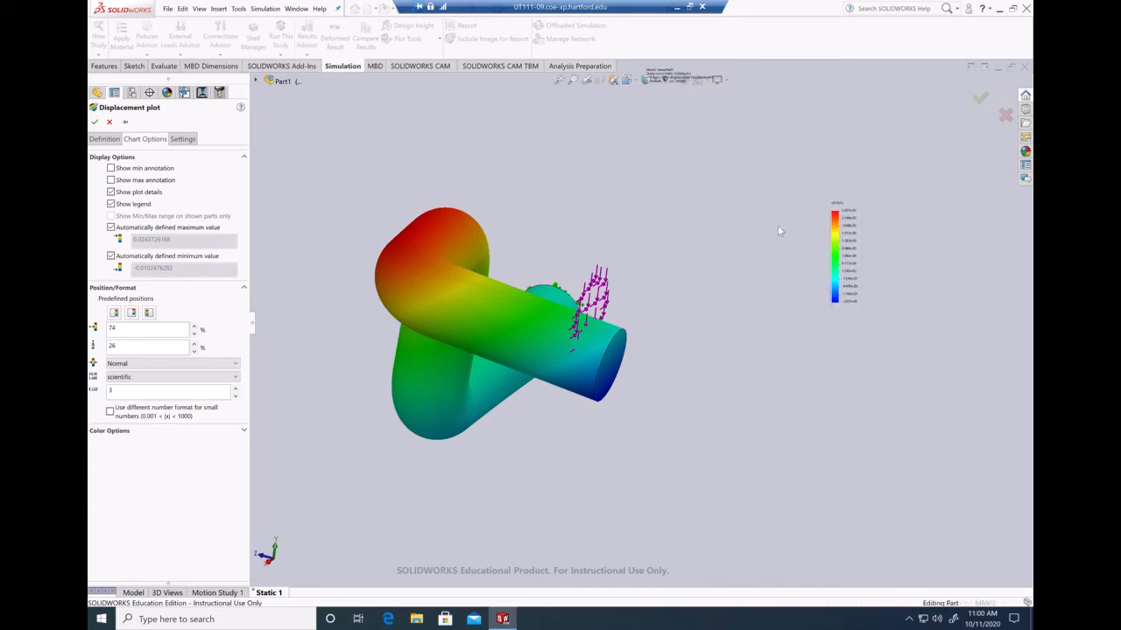
# Show the minimum annotation on the plot, keep the maximum annotation off, and move the minimum label away from the pipe's end.
pyautogui.click(111, 180)
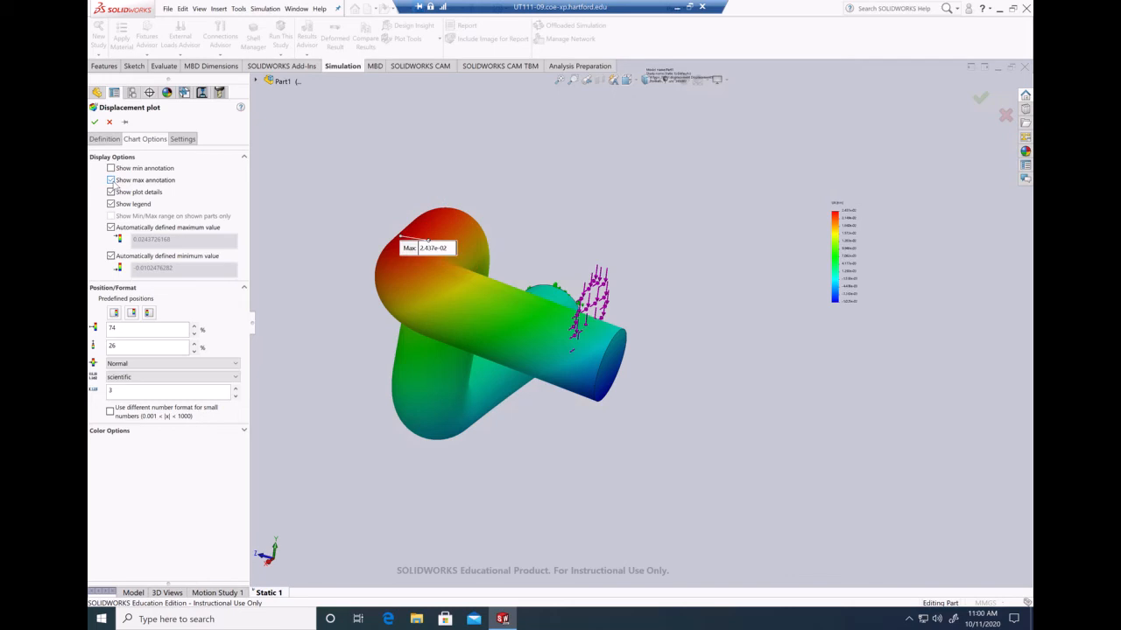
pyautogui.click(111, 168)
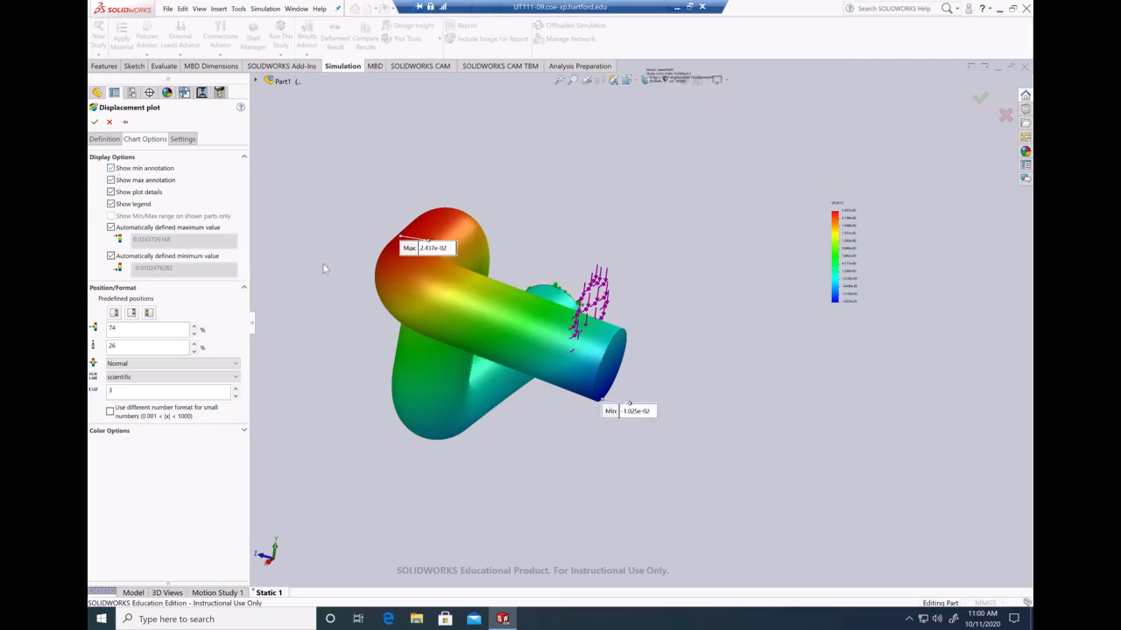
pyautogui.click(112, 180)
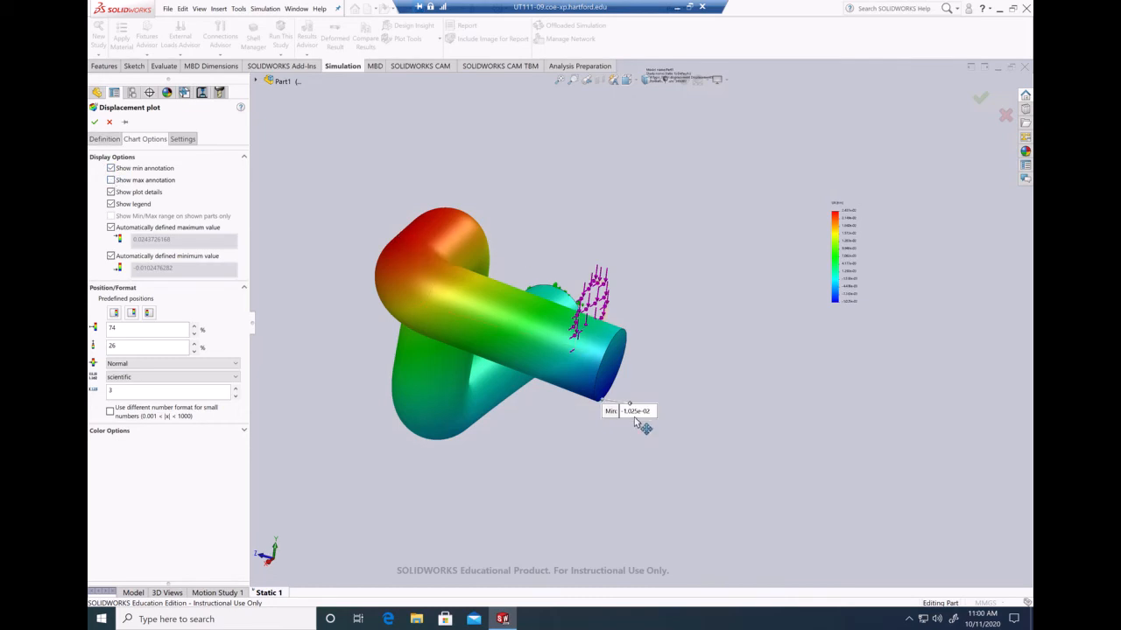
pyautogui.moveTo(635, 424)
pyautogui.mouseDown()
pyautogui.moveTo(707, 366)
pyautogui.moveTo(696, 378)
pyautogui.mouseUp()
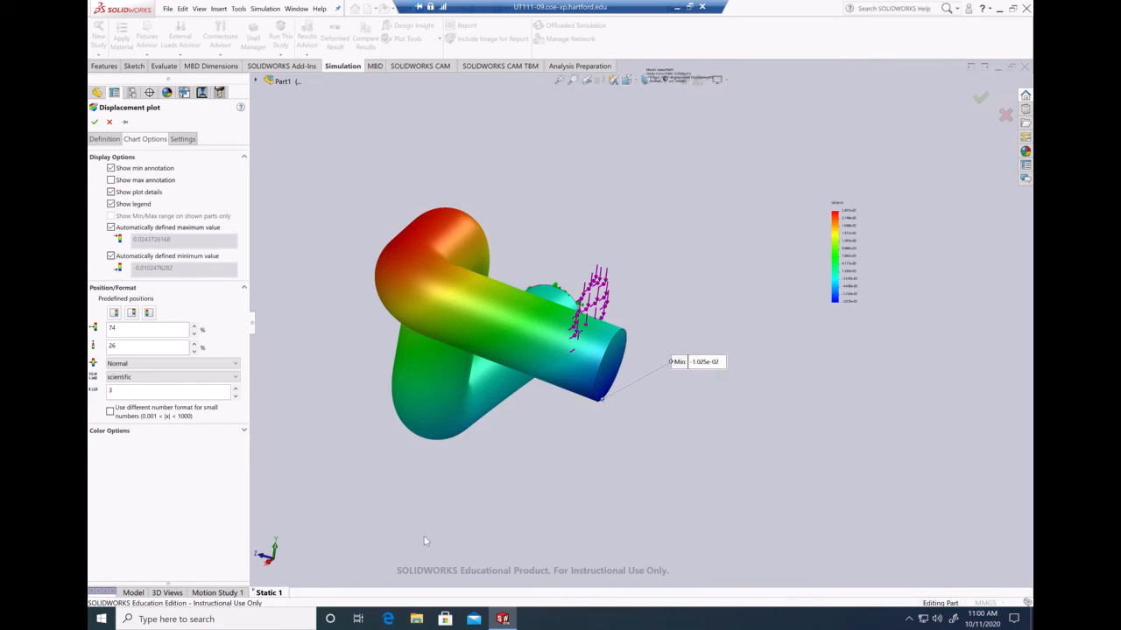
pyautogui.moveTo(620, 484); pyautogui.dragTo(569, 390, button='middle')
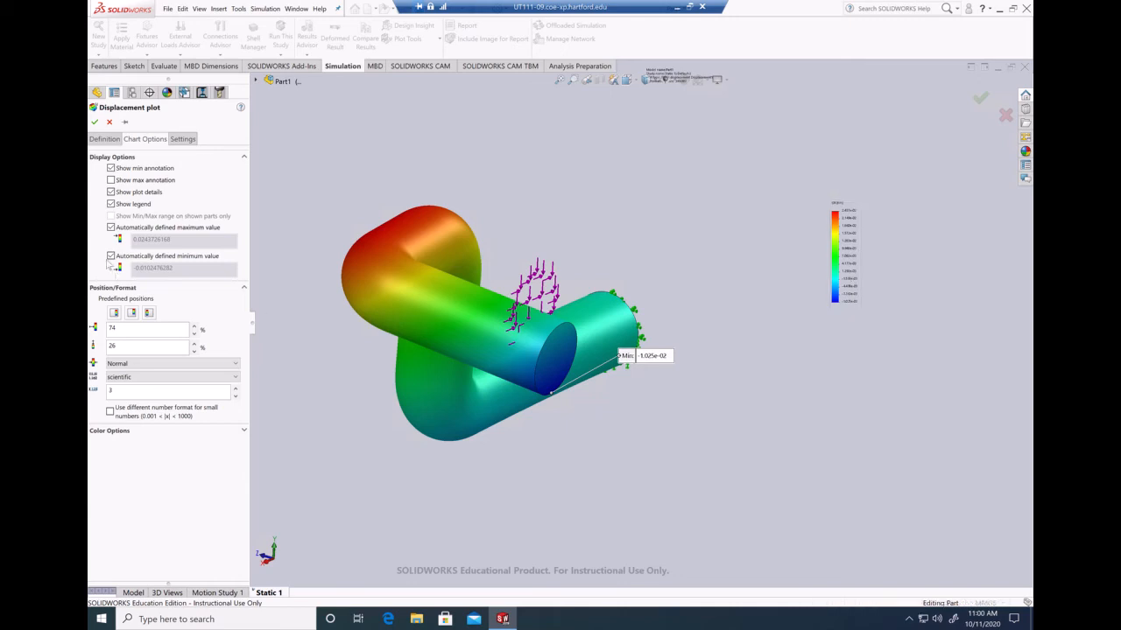
# Override the automatic legend limits with a maximum of 0.02 and a minimum of -0.02.
pyautogui.click(110, 227)
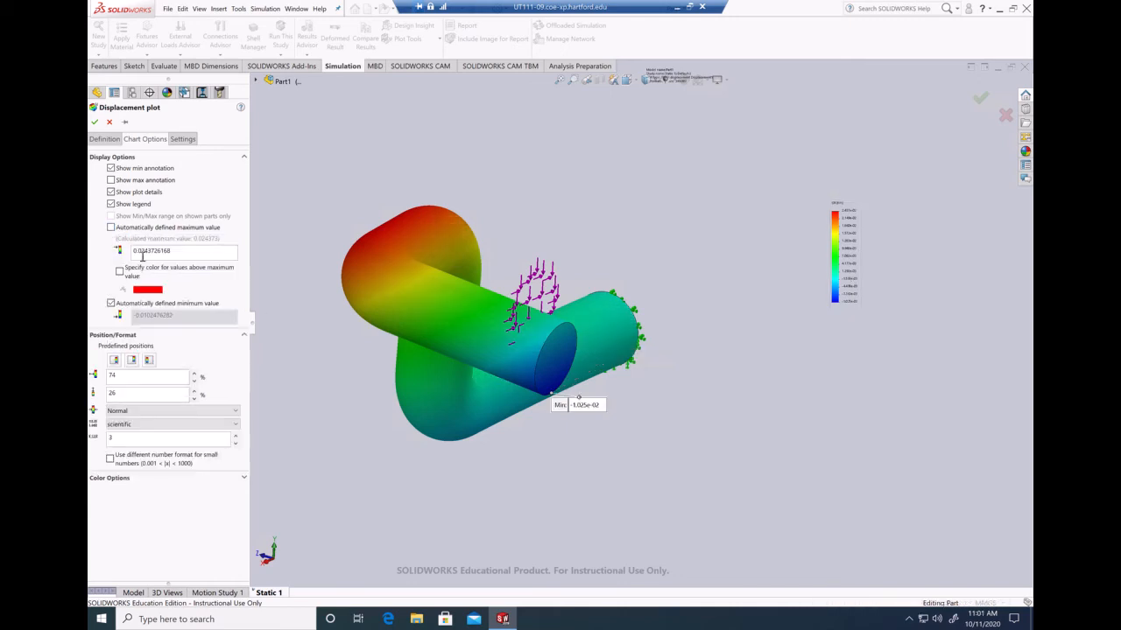
pyautogui.moveTo(146, 251); pyautogui.dragTo(171, 252)
pyautogui.press('BackSpace')
pyautogui.click(110, 303)
pyautogui.moveTo(145, 326); pyautogui.dragTo(183, 328)
pyautogui.press('BackSpace')
pyautogui.press('BackSpace')
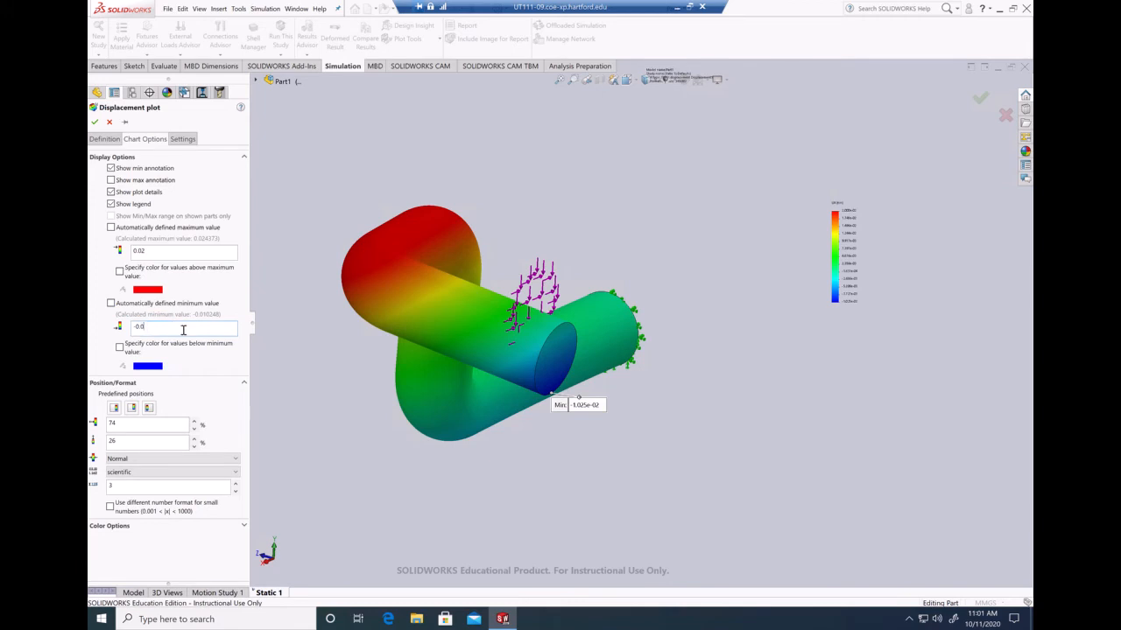
pyautogui.write('2')
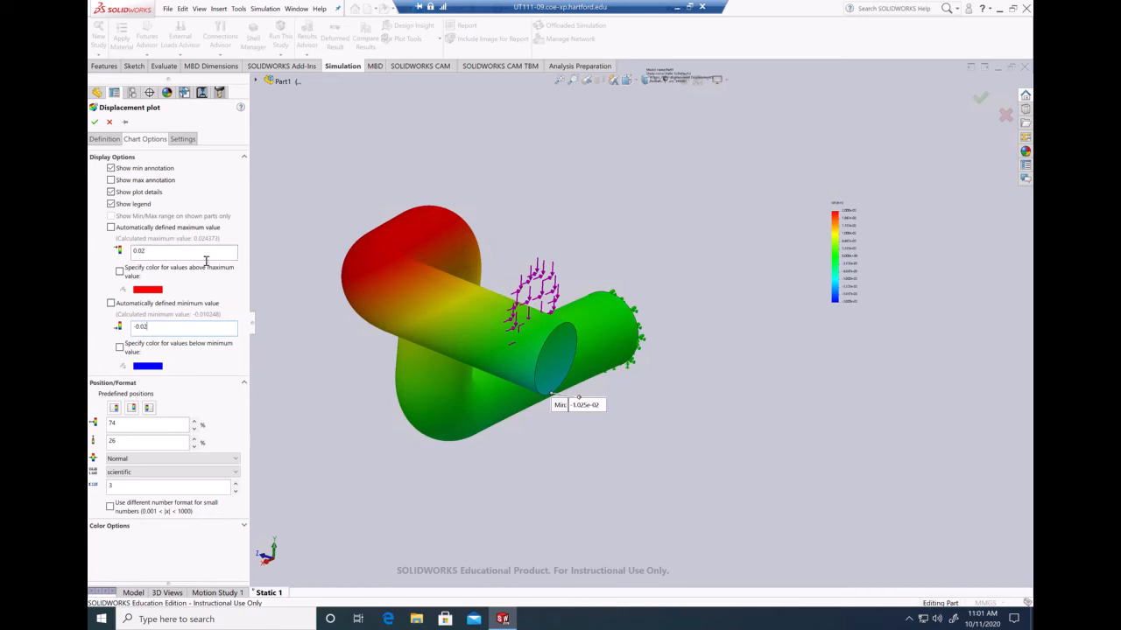
pyautogui.moveTo(666, 422); pyautogui.dragTo(665, 463, button='middle')
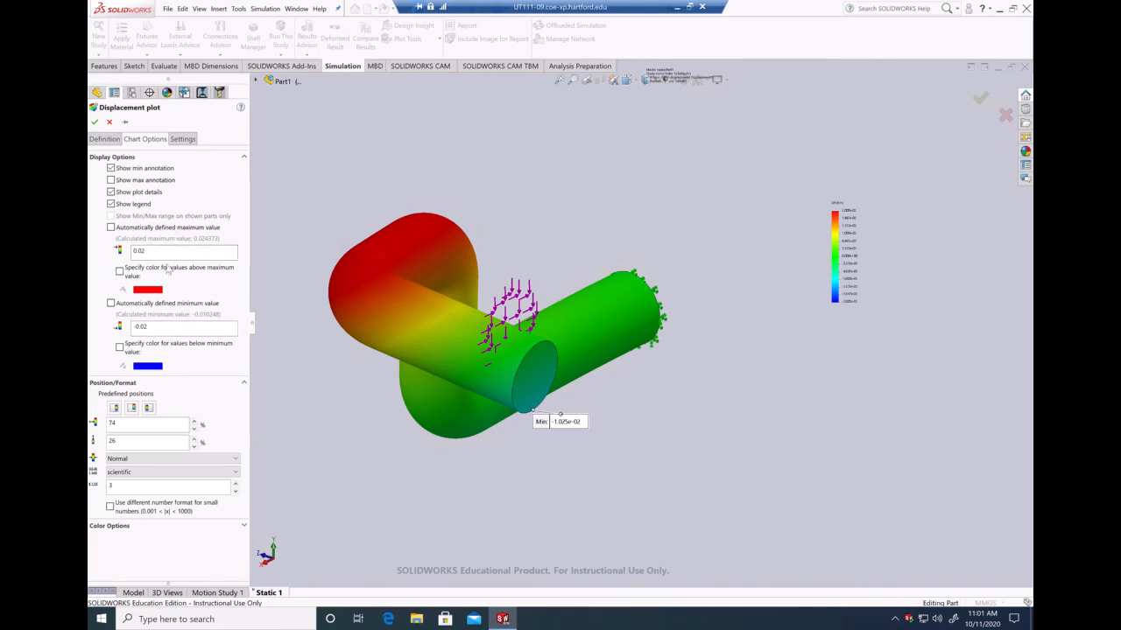
# Try four decimals, the floating number format and gray scale colors on the displacement legend.
pyautogui.click(235, 484)
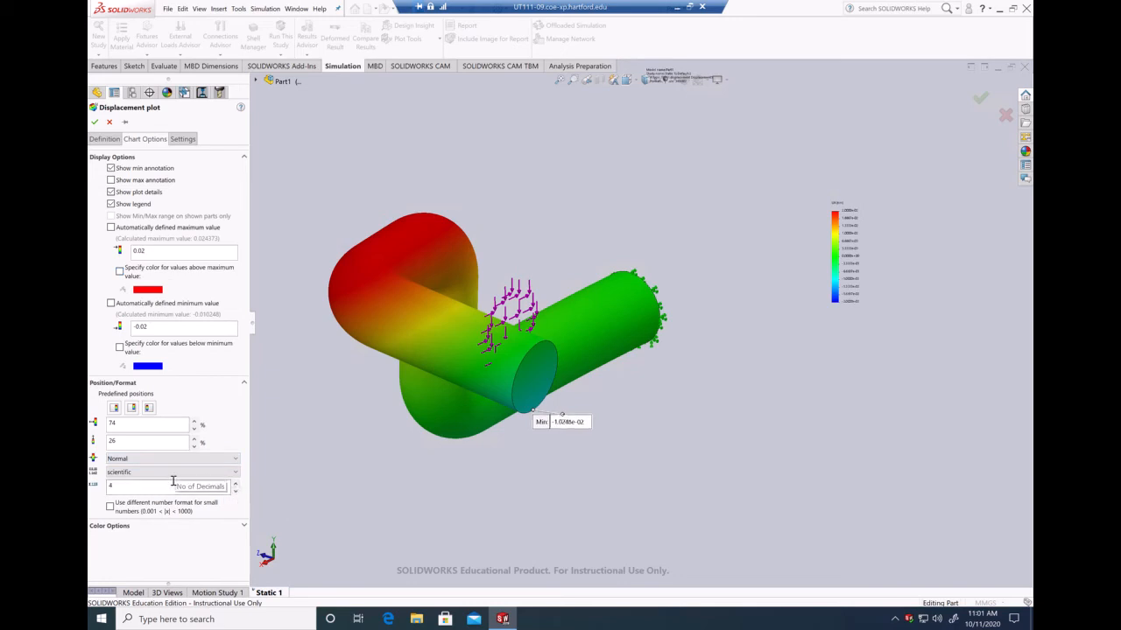
pyautogui.click(136, 530)
pyautogui.scroll(-1, 210, 485)
pyautogui.scroll(-3, 185, 503)
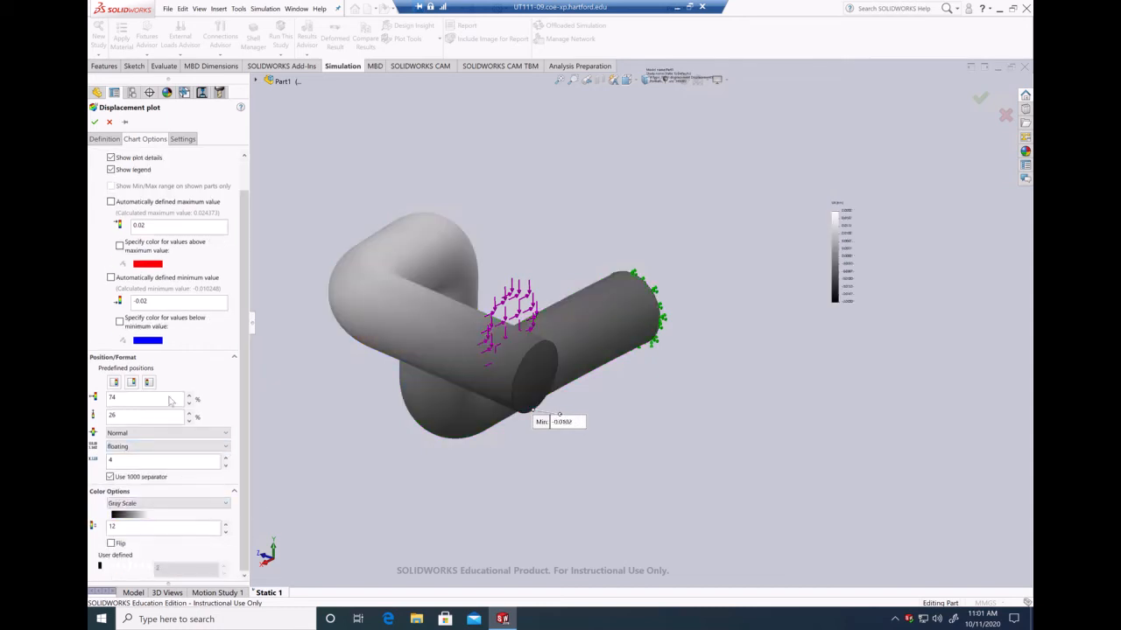
# Return the plot's color scheme to Default and set the number of chart colors to 10.
pyautogui.click(139, 303)
pyautogui.click(198, 504)
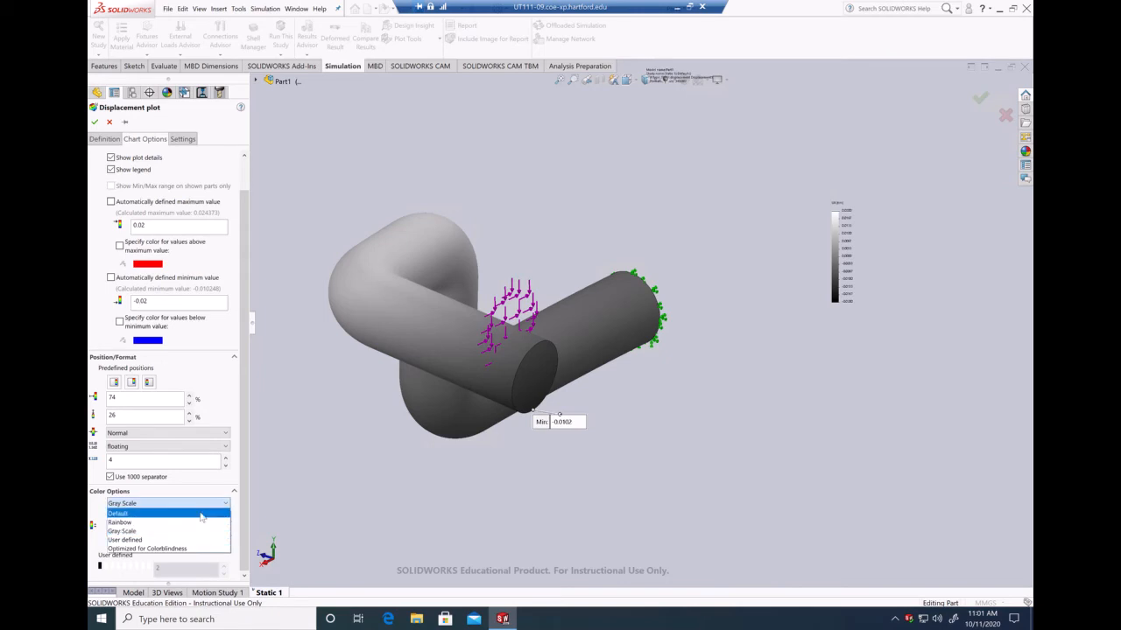
pyautogui.click(197, 515)
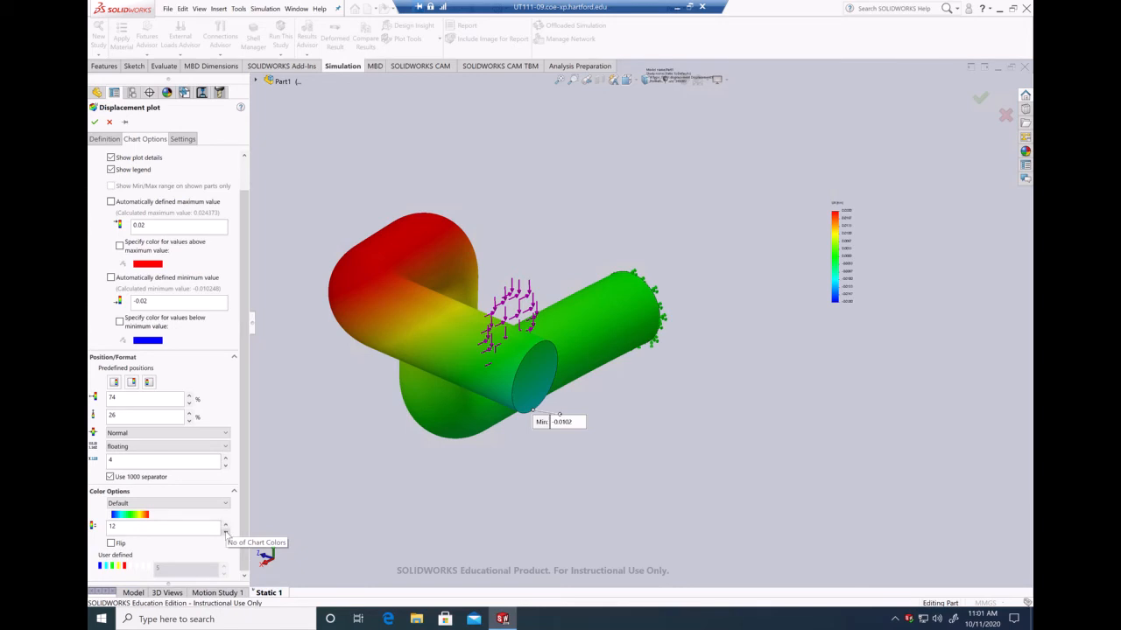
pyautogui.click(225, 531)
pyautogui.click(225, 531)
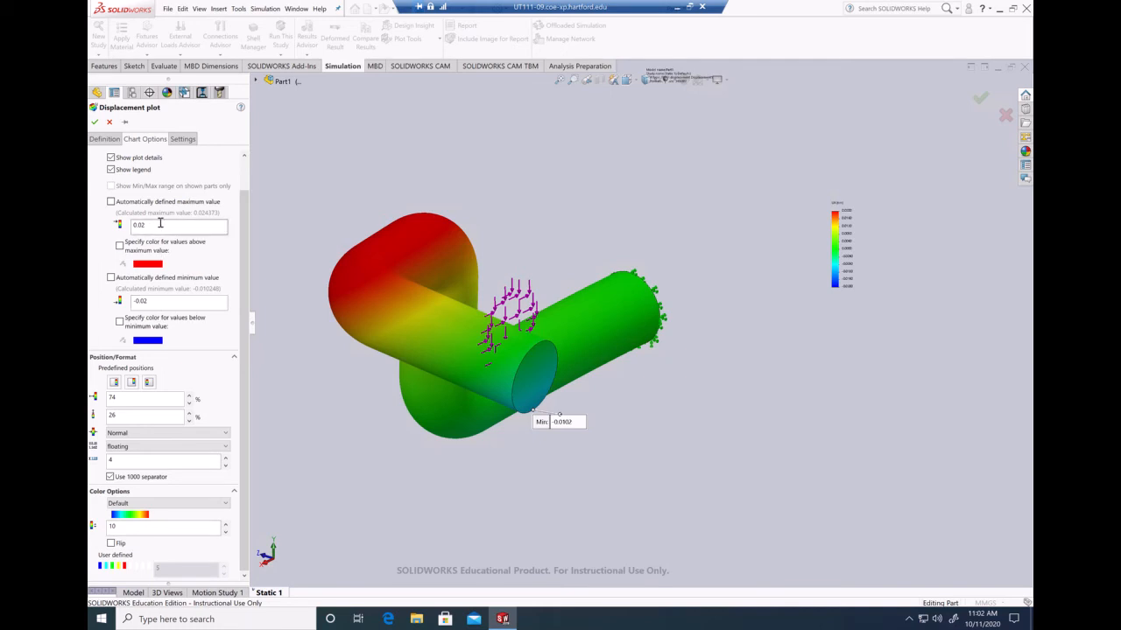
# Set the legend's number format to scientific with 3 decimals.
pyautogui.click(129, 447)
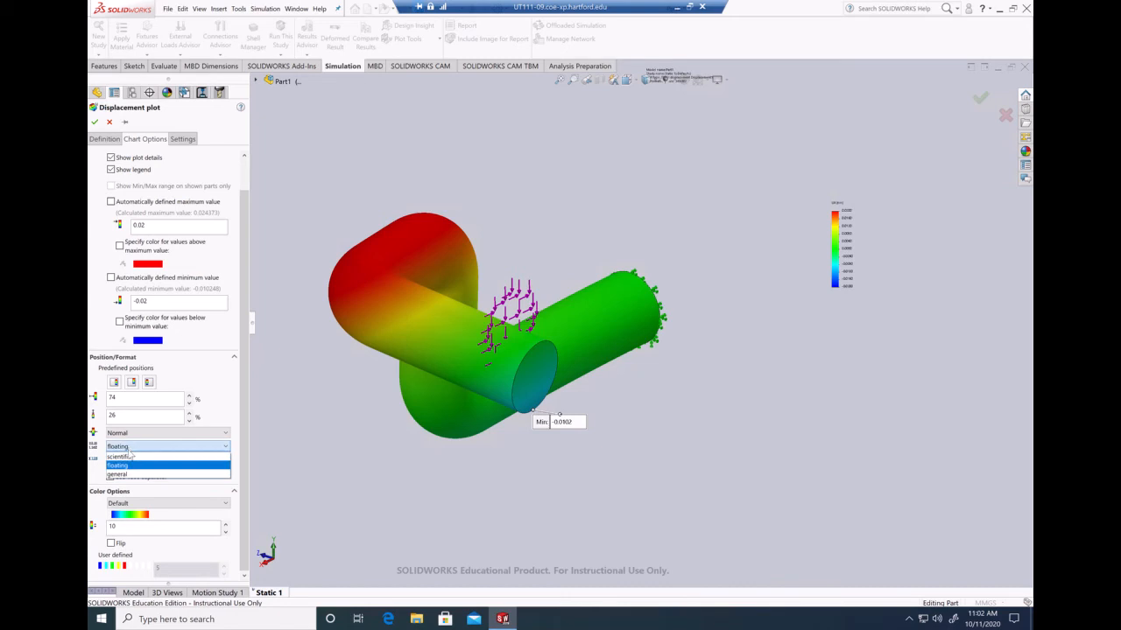
pyautogui.click(131, 456)
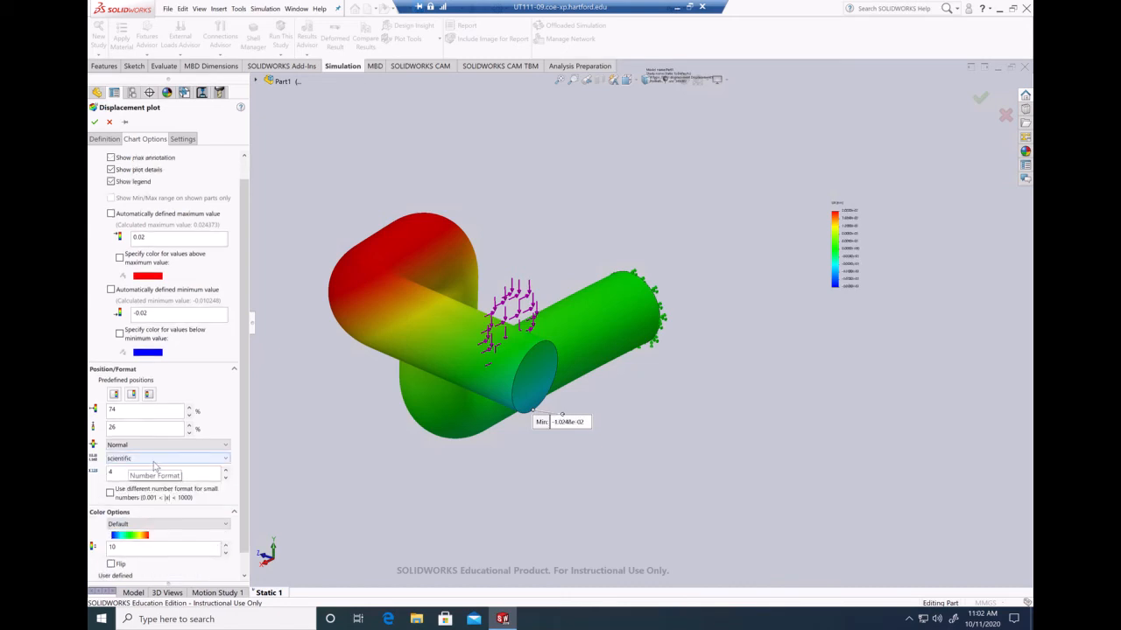
pyautogui.click(154, 466)
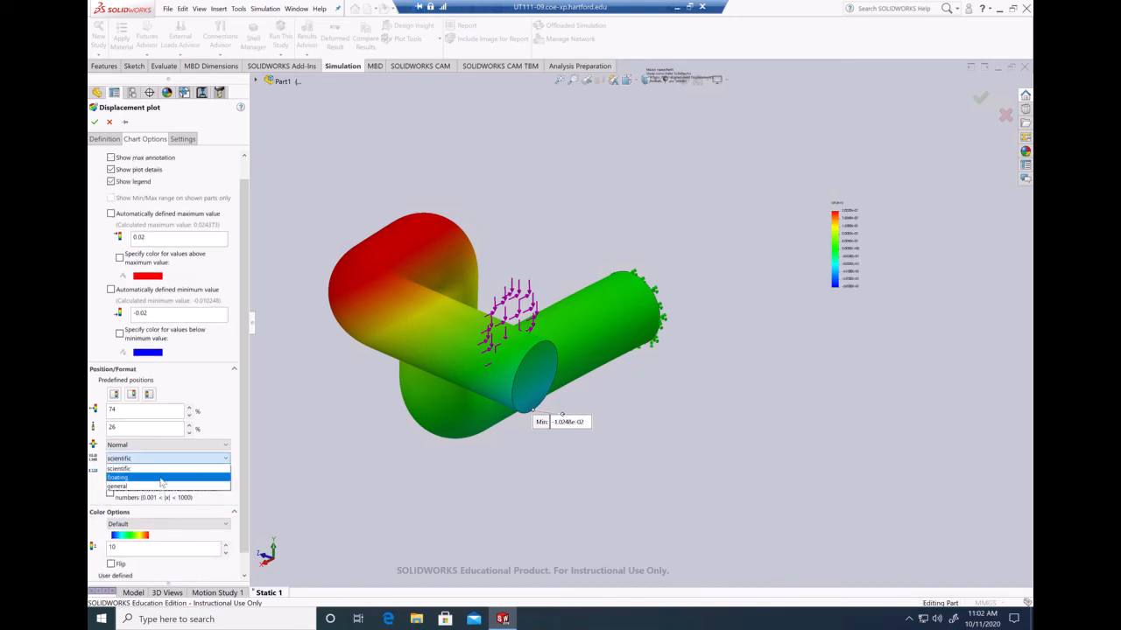
pyautogui.click(225, 421)
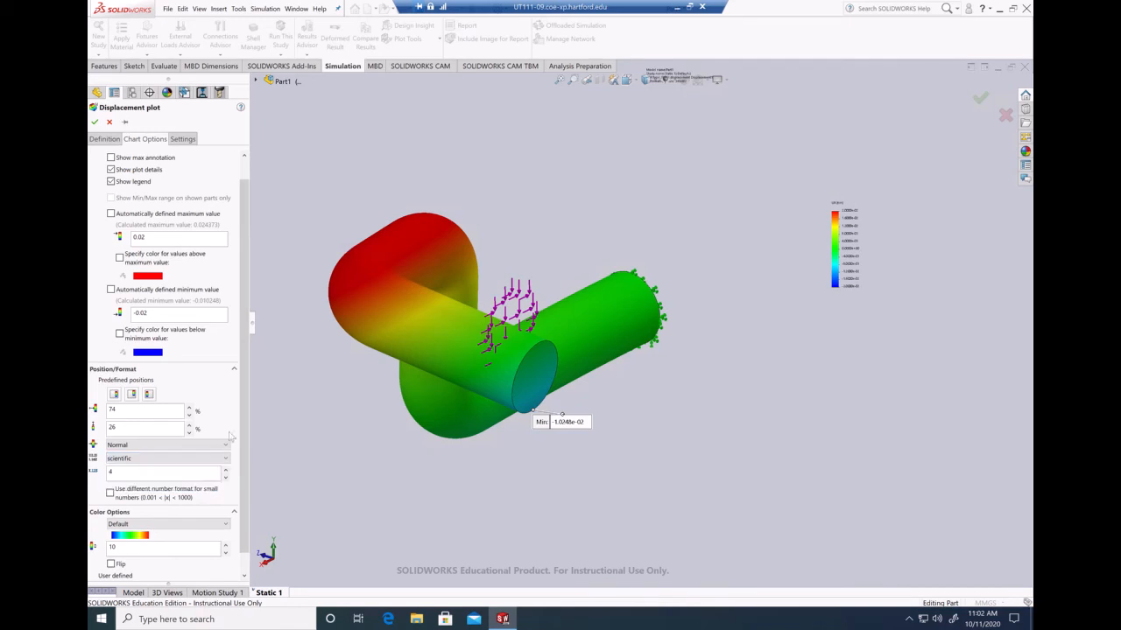
pyautogui.moveTo(244, 452); pyautogui.dragTo(252, 490)
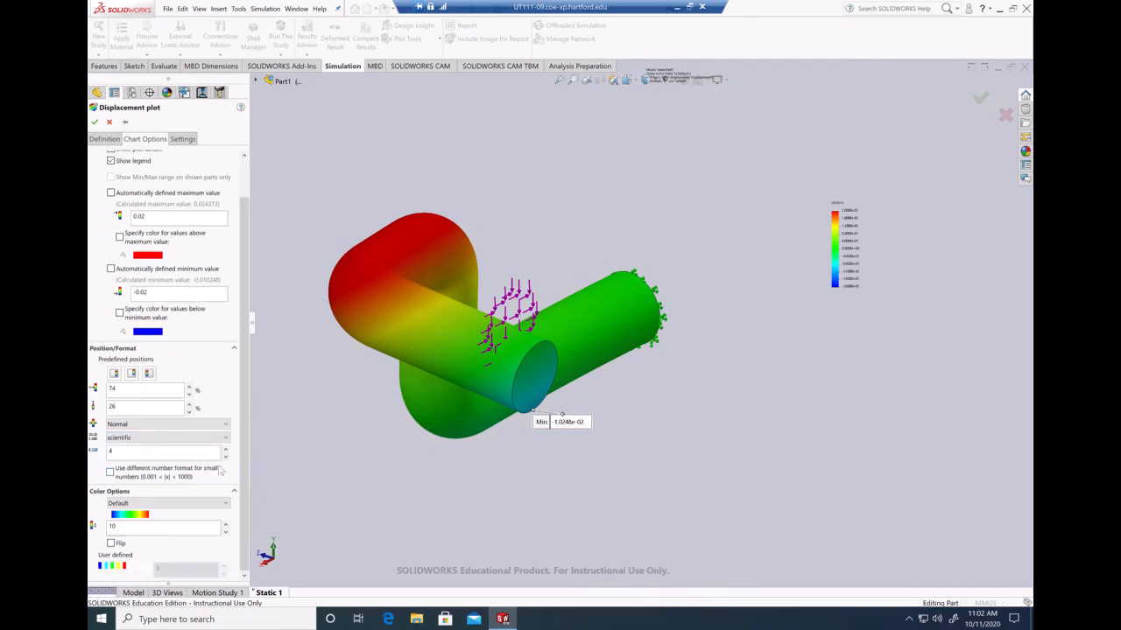
pyautogui.click(225, 457)
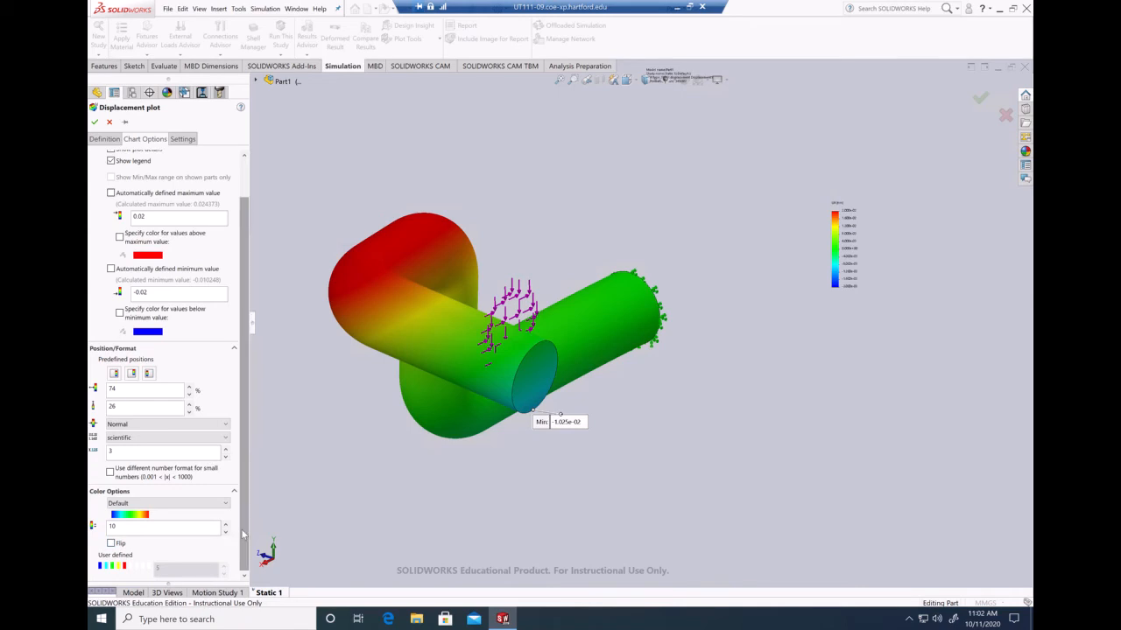
# Set the displacement plot's fringe display to Discrete and apply the plot settings.
pyautogui.click(184, 140)
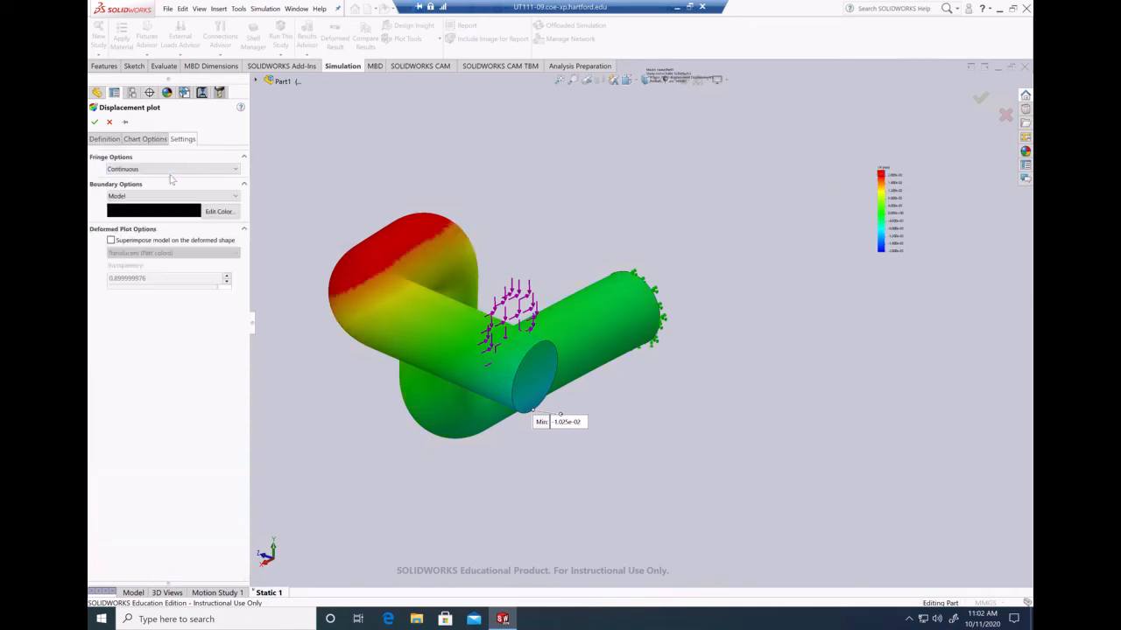
pyautogui.click(172, 169)
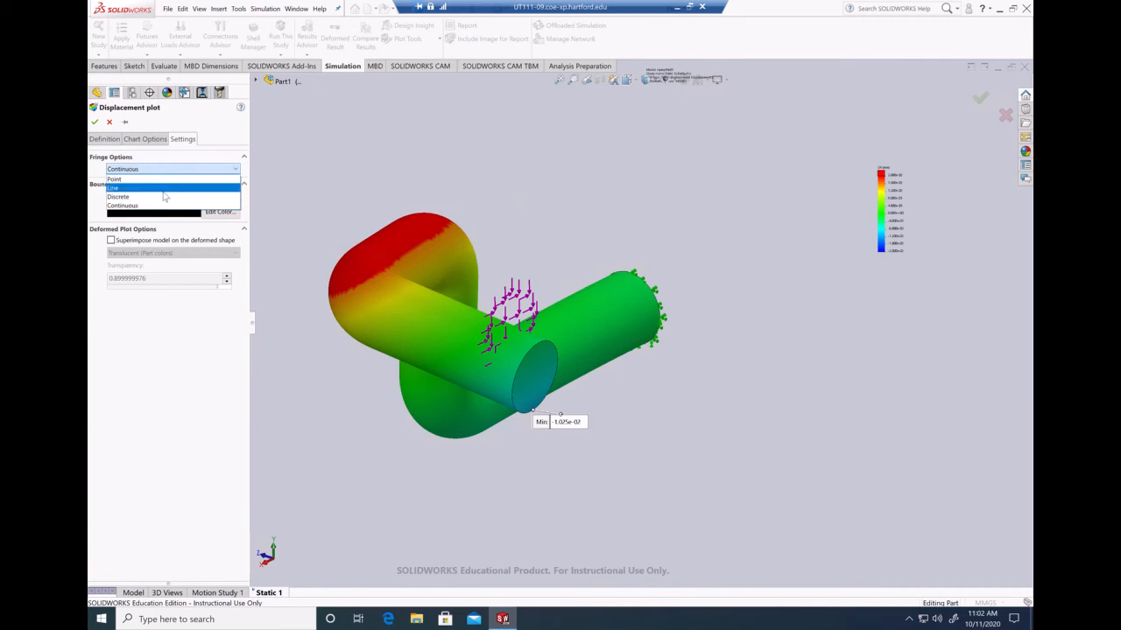
pyautogui.click(165, 197)
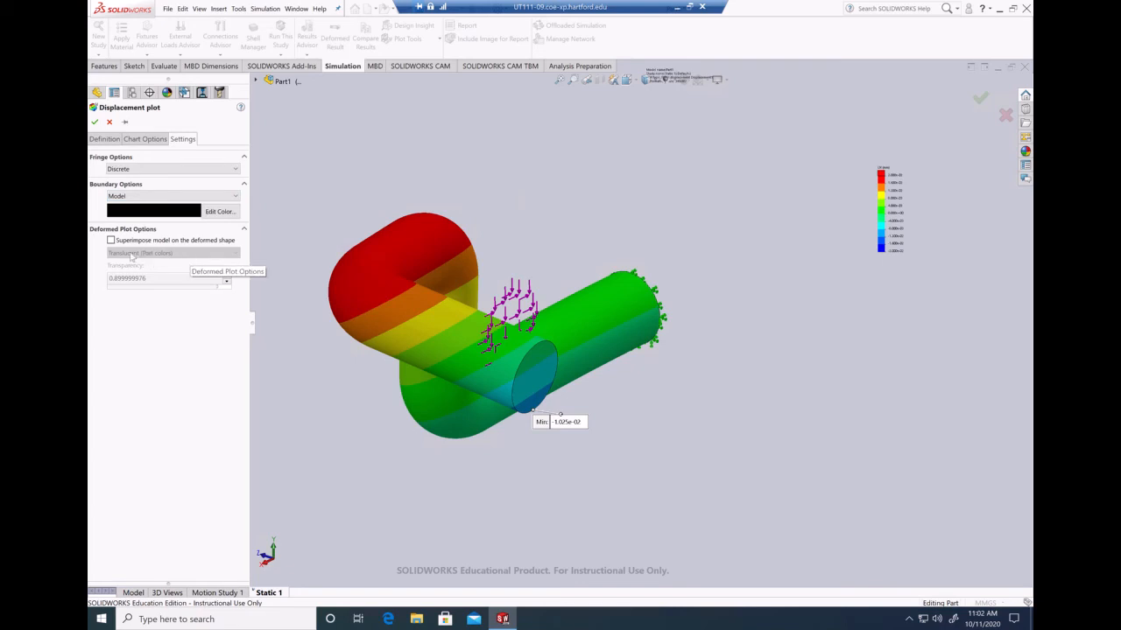
pyautogui.click(111, 241)
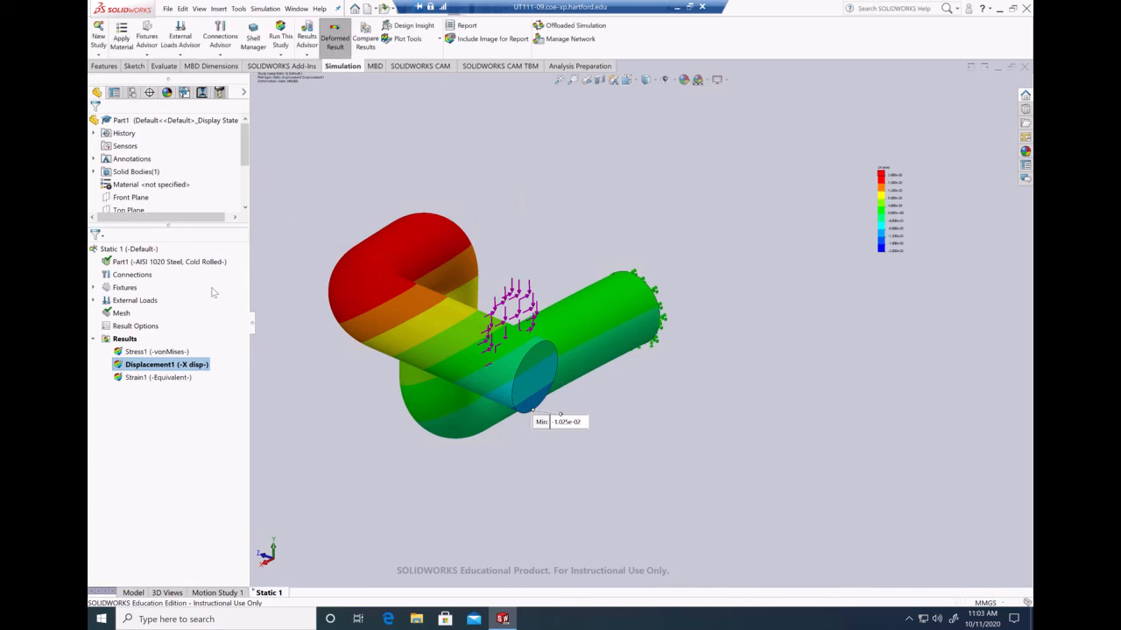
# Set the transparency of the superimposed undeformed model to 0.83 in the displacement plot settings and apply it.
pyautogui.rightClick(129, 364)
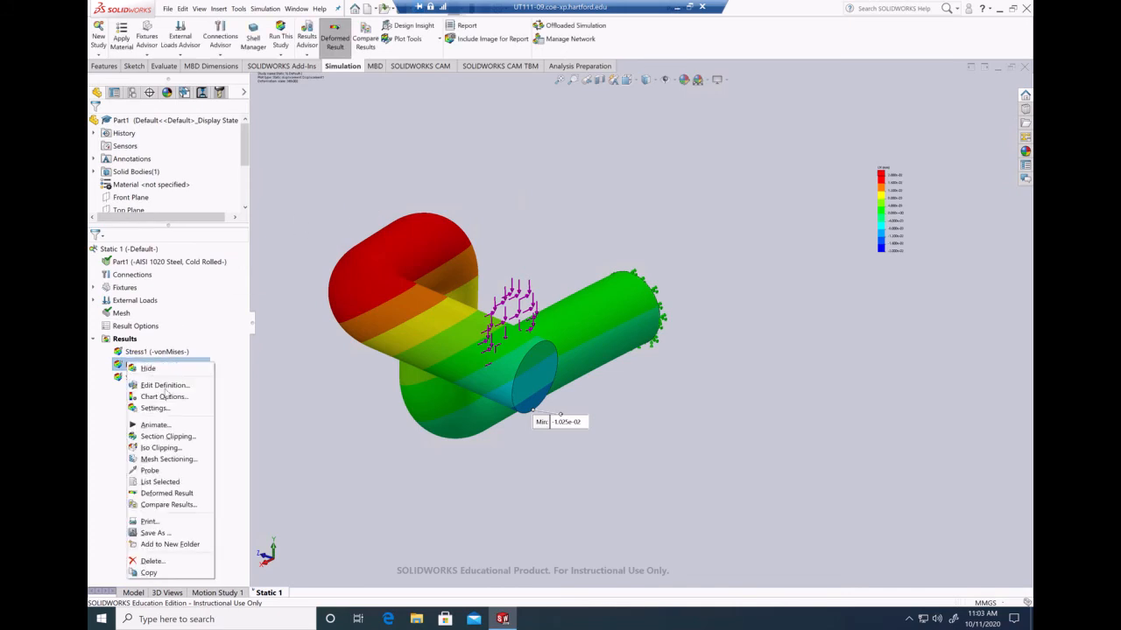
pyautogui.click(168, 409)
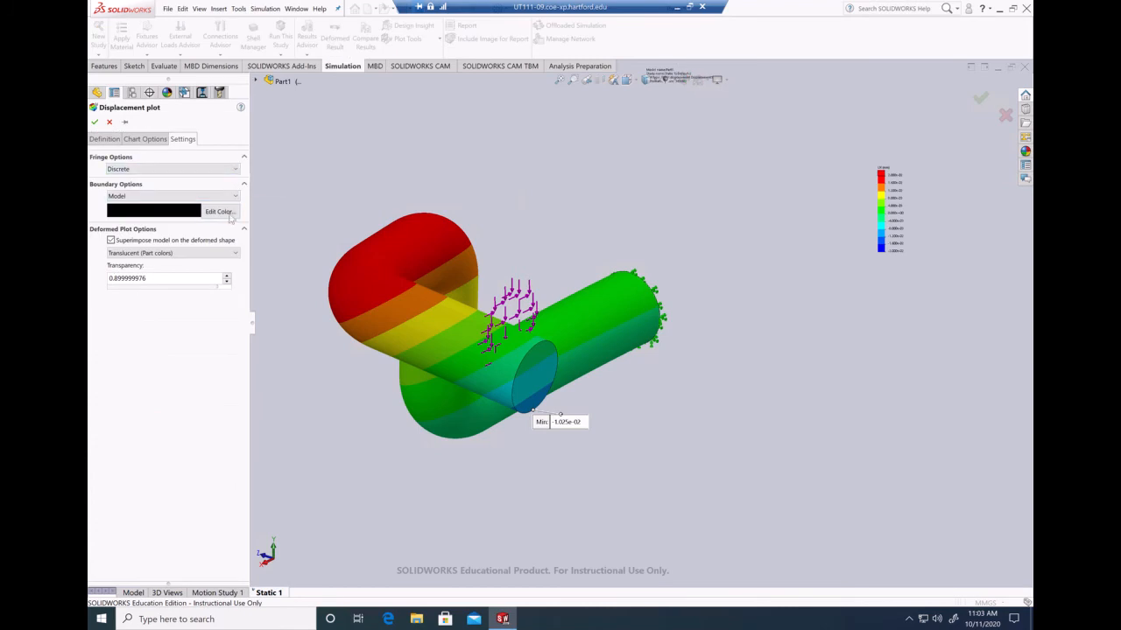
pyautogui.moveTo(217, 287)
pyautogui.mouseDown()
pyautogui.moveTo(199, 294)
pyautogui.moveTo(210, 294)
pyautogui.mouseUp()
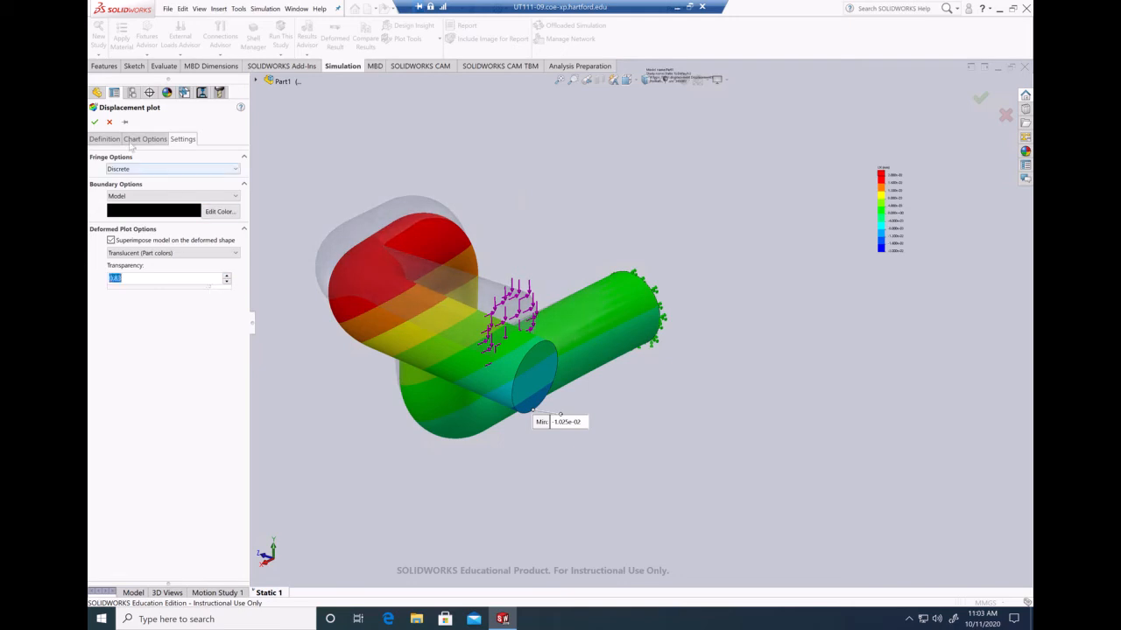
pyautogui.click(95, 121)
# List the X displacement results on the pipe's loaded end face and check their average.
pyautogui.moveTo(364, 429); pyautogui.dragTo(653, 379, button='middle')
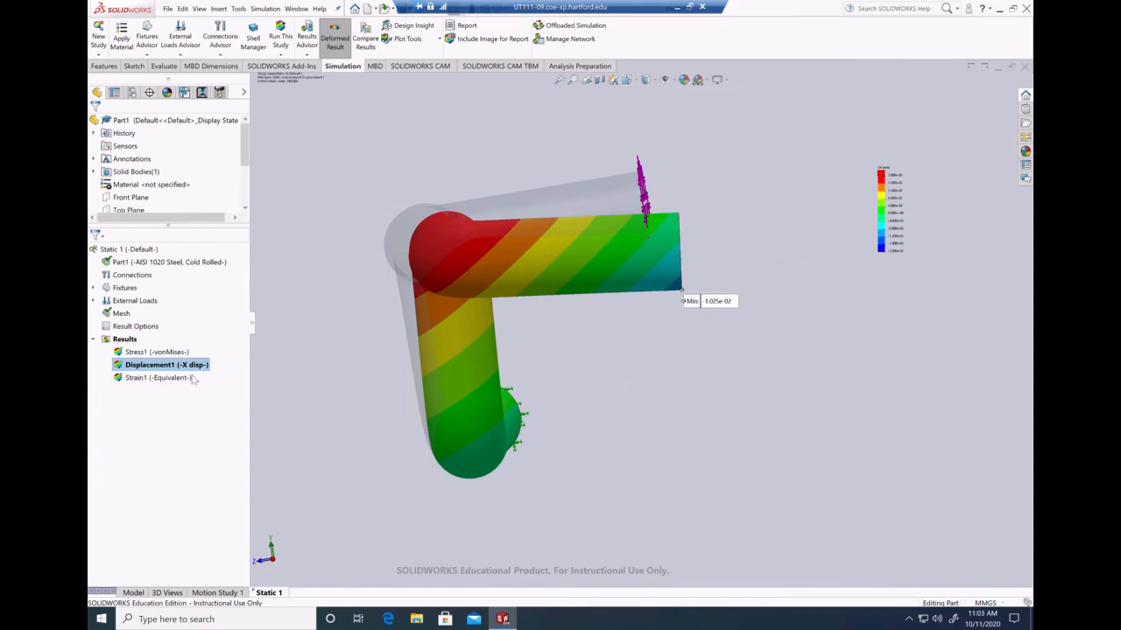
pyautogui.moveTo(671, 378); pyautogui.dragTo(473, 194, button='middle')
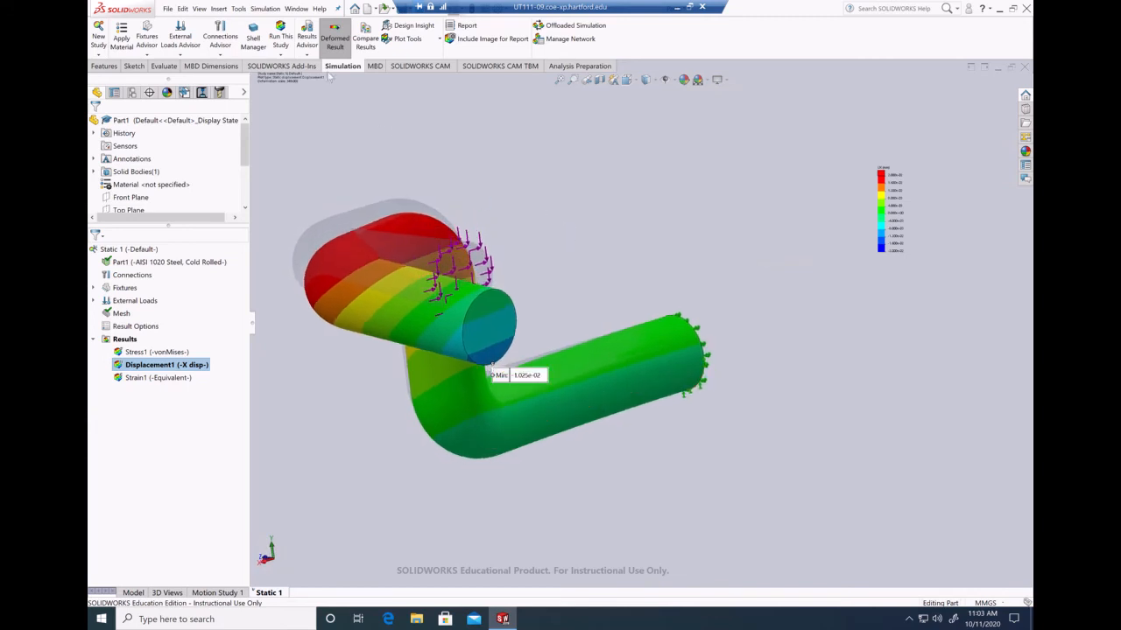
pyautogui.click(417, 40)
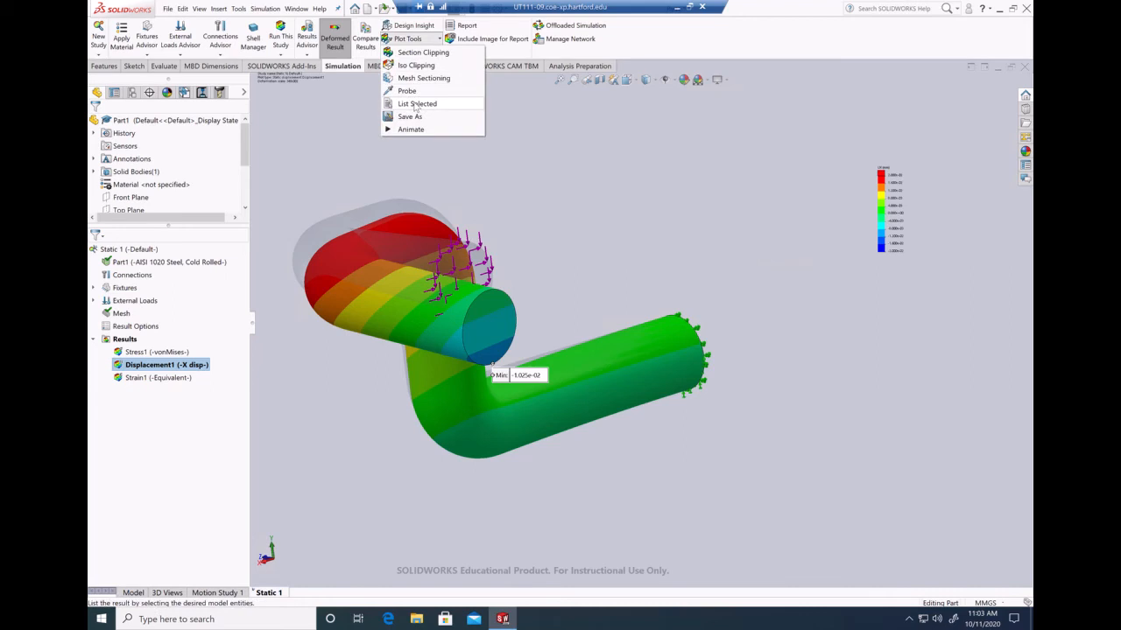
pyautogui.click(417, 104)
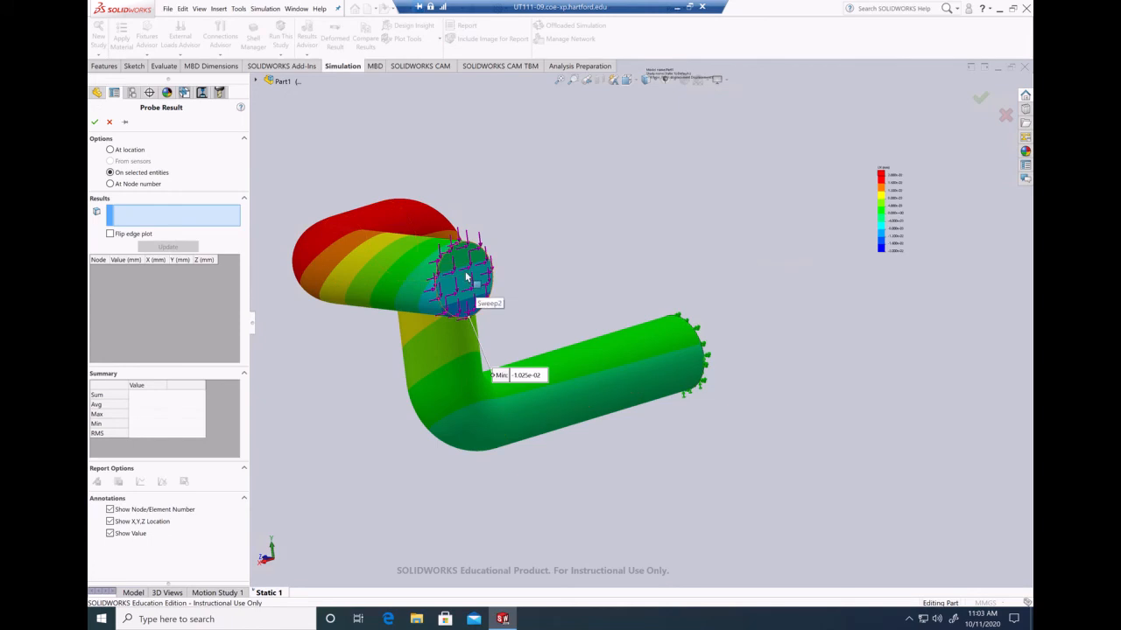
pyautogui.click(467, 278)
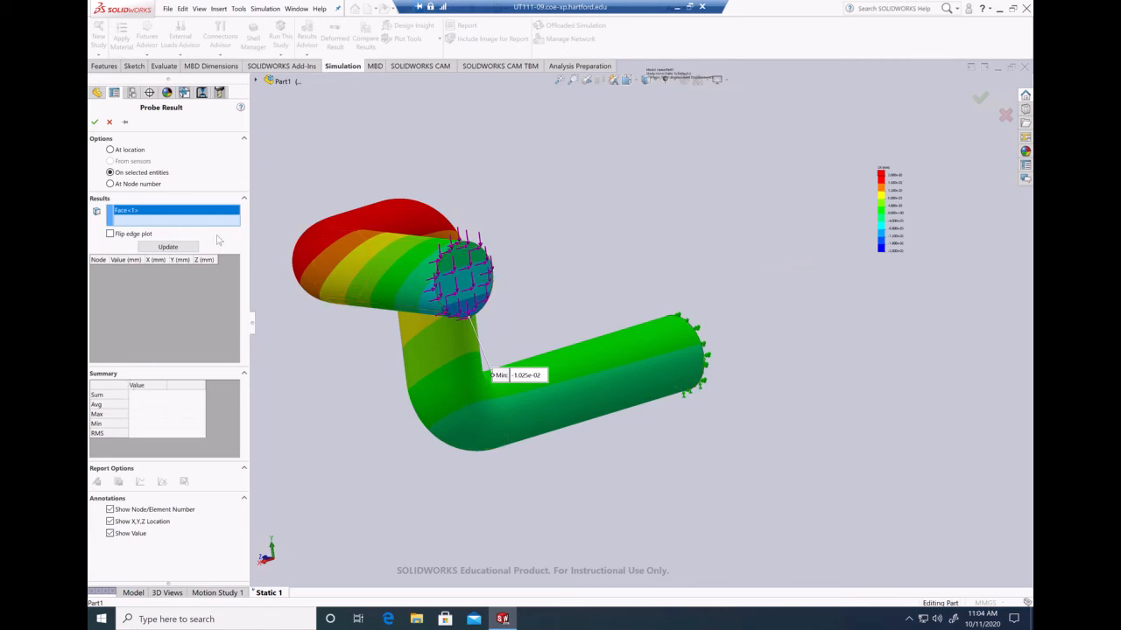
pyautogui.click(168, 247)
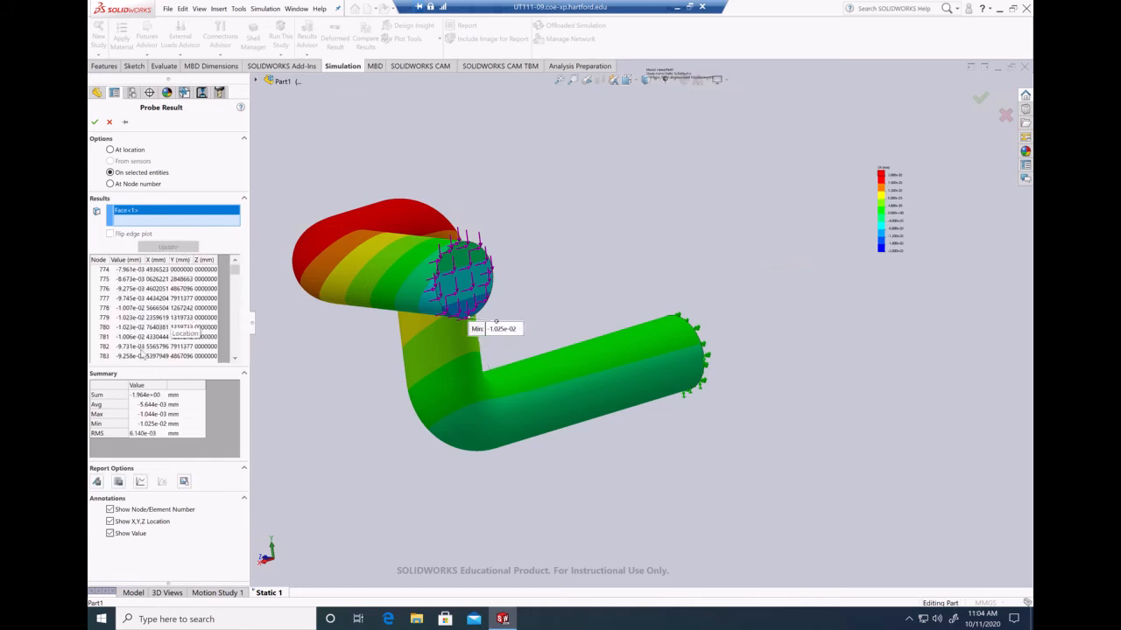
pyautogui.click(151, 410)
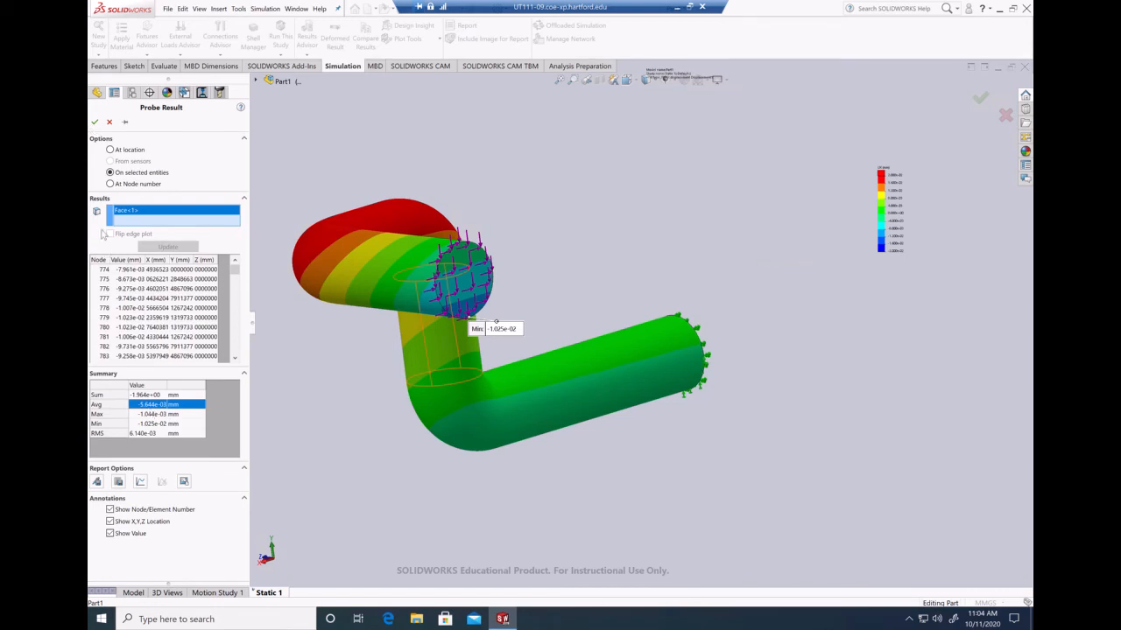
pyautogui.click(94, 123)
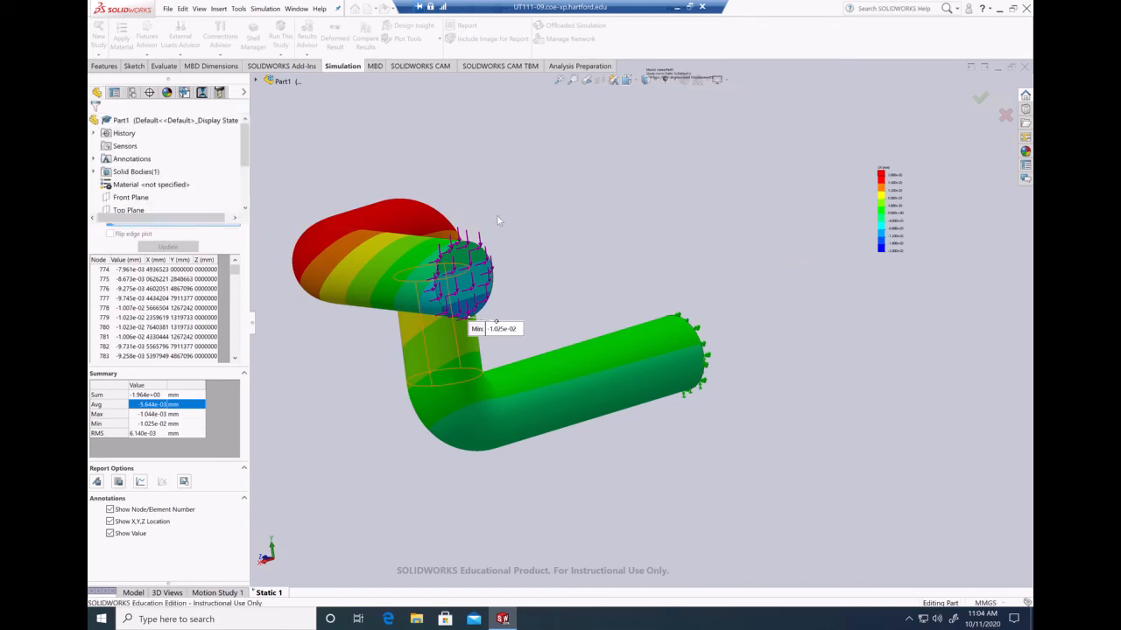
# Examine the displacement plot from several orientations, including a corner view chosen with the view selector cube.
pyautogui.moveTo(582, 260); pyautogui.dragTo(601, 264, button='middle')
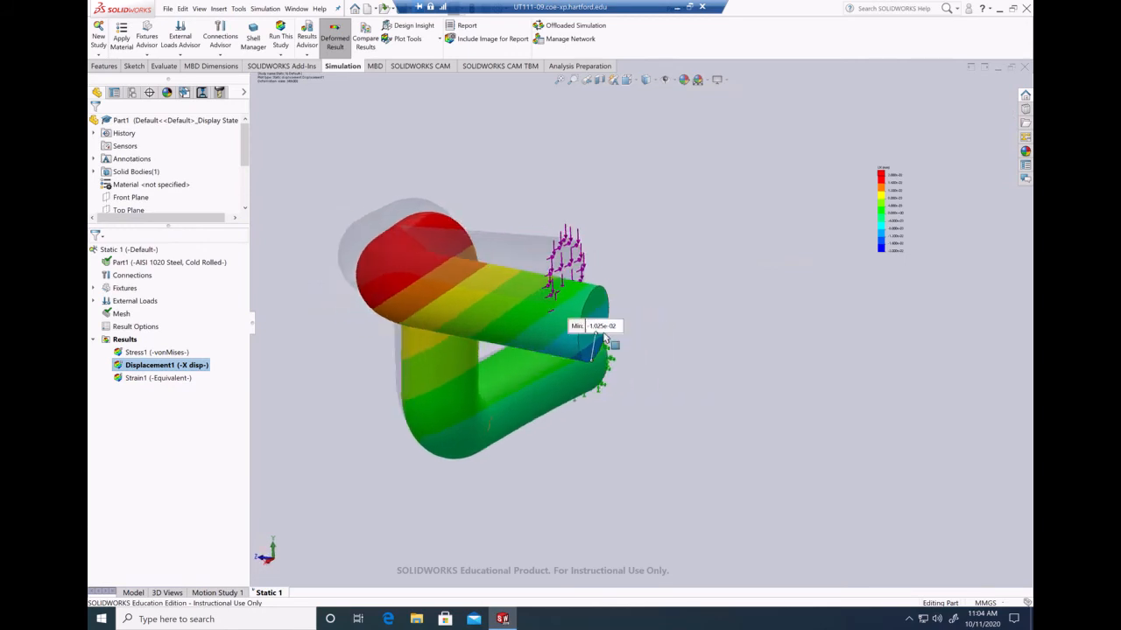
pyautogui.moveTo(682, 335); pyautogui.dragTo(750, 397)
pyautogui.moveTo(728, 318); pyautogui.dragTo(705, 189, button='middle')
pyautogui.click(652, 82)
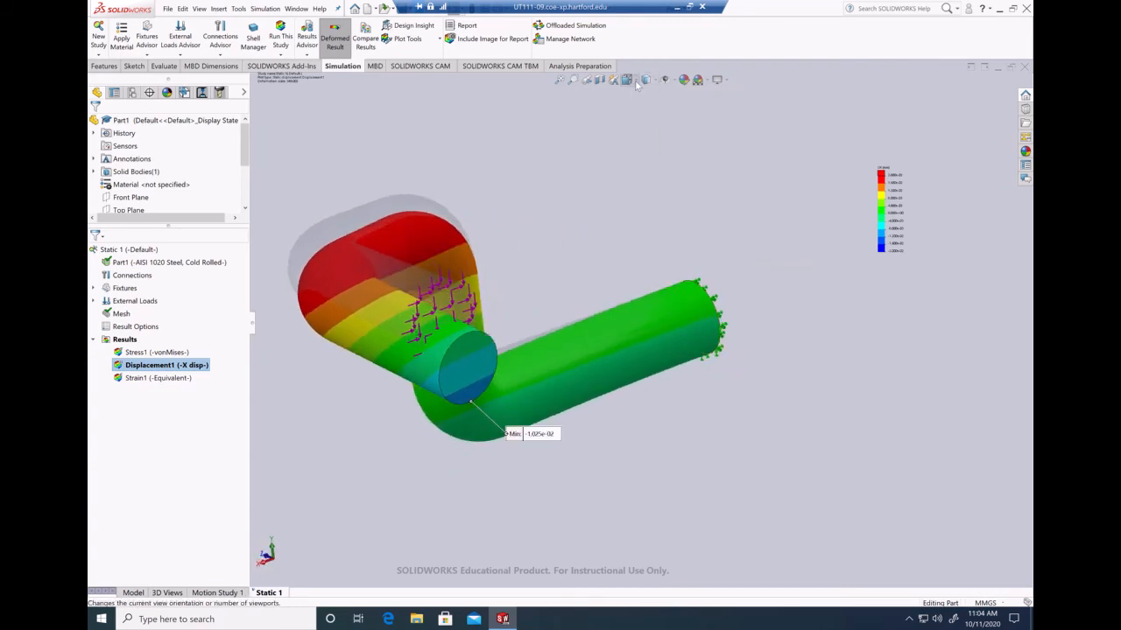
pyautogui.click(634, 81)
pyautogui.click(508, 279)
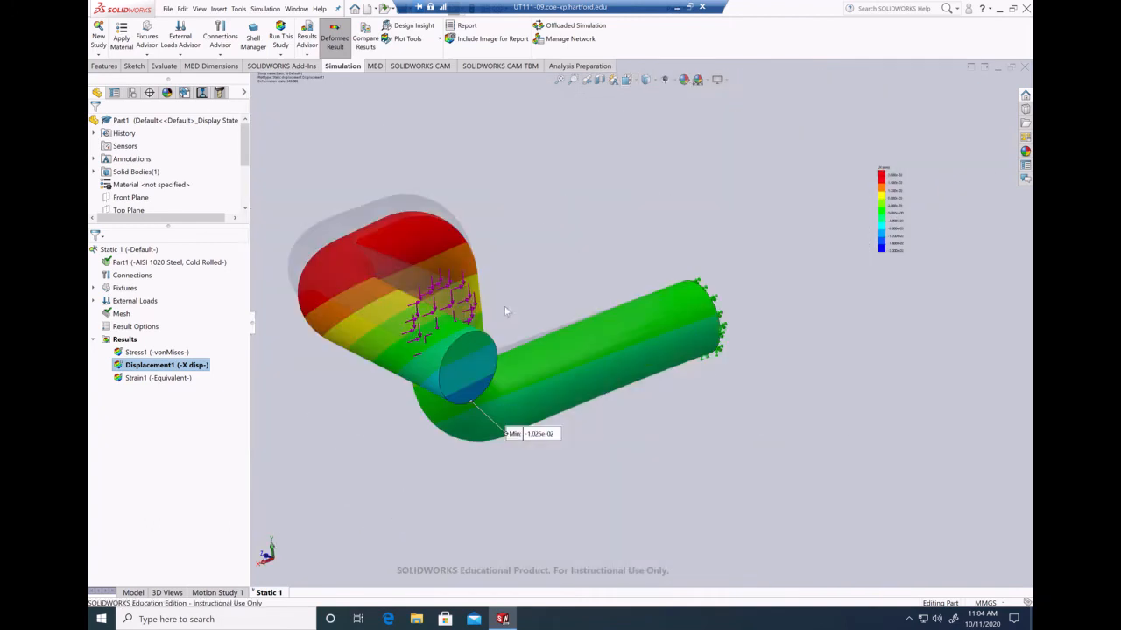
pyautogui.click(634, 80)
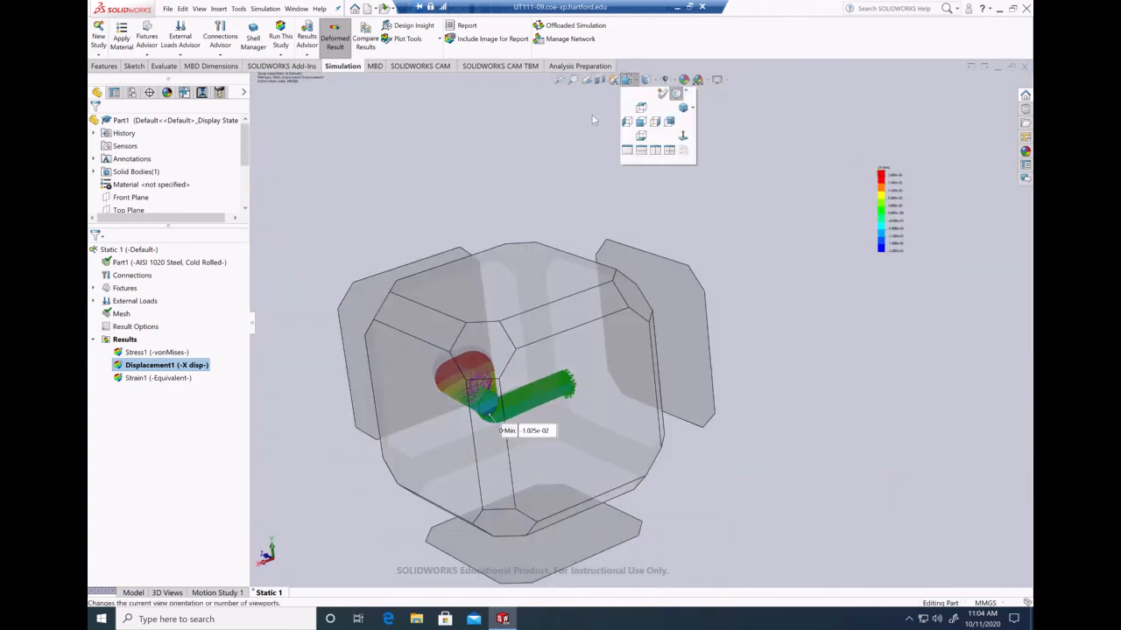
pyautogui.scroll(2, 490, 331)
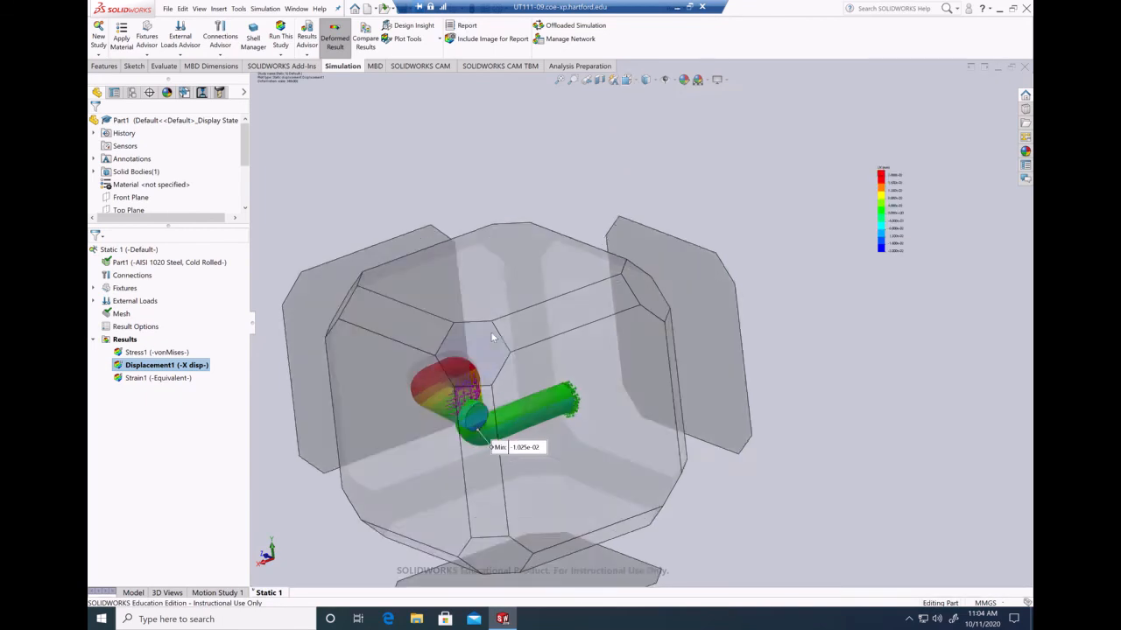
pyautogui.click(490, 331)
pyautogui.moveTo(680, 375); pyautogui.dragTo(691, 292, button='middle')
pyautogui.moveTo(664, 277); pyautogui.dragTo(340, 338, button='middle')
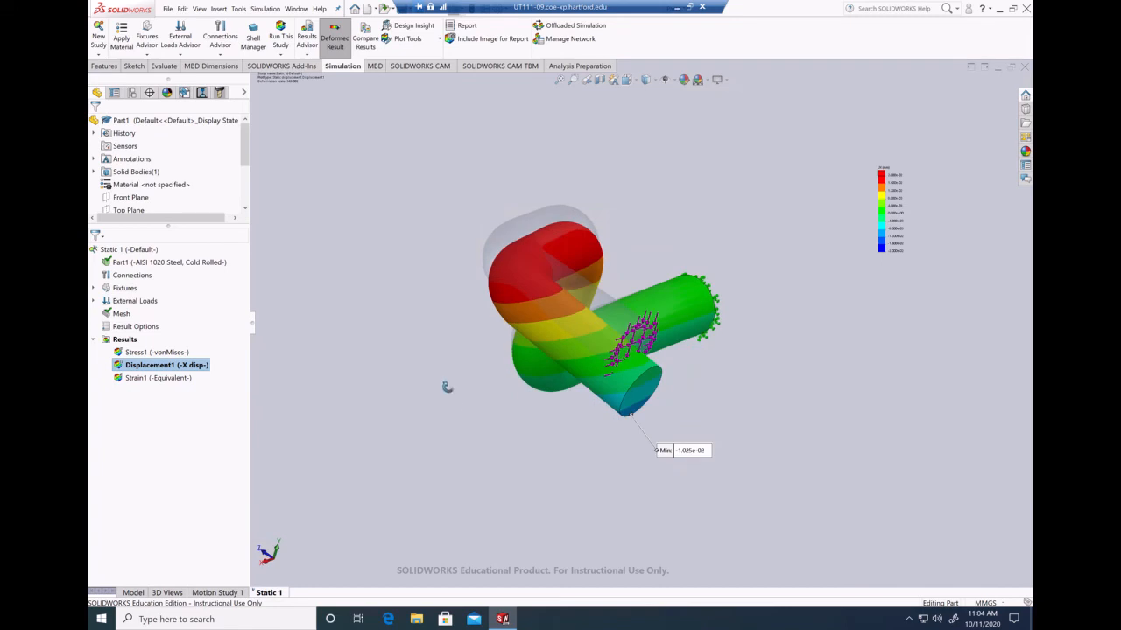
pyautogui.moveTo(446, 387); pyautogui.dragTo(446, 386, button='middle')
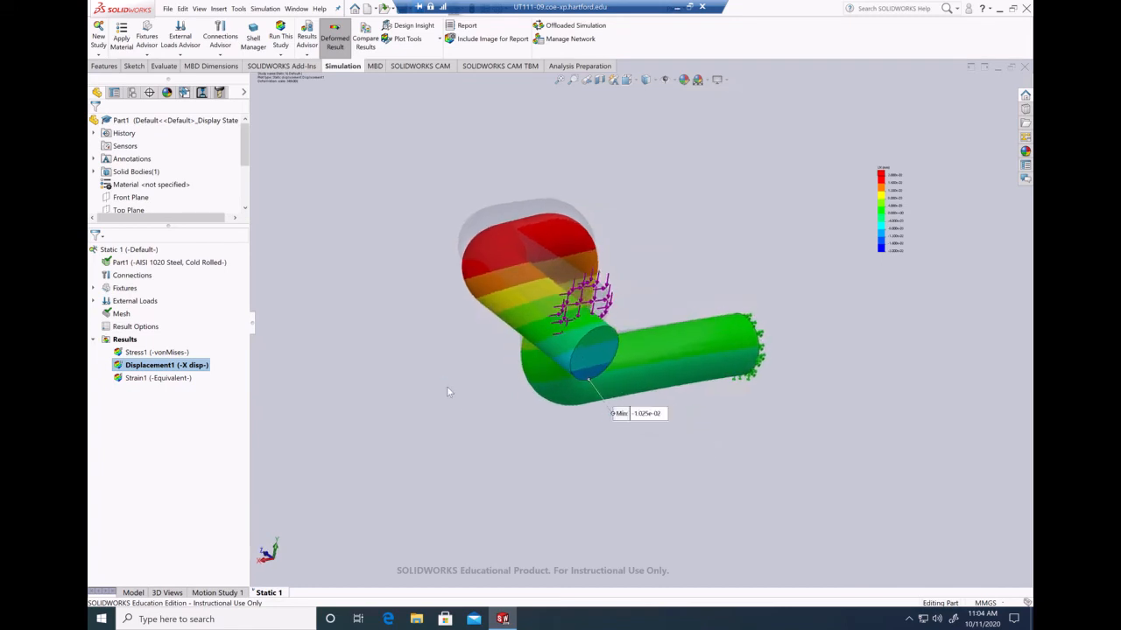
# Tumble the pipe in increments through a full turn about the horizontal axis to examine the displacement plot.
pyautogui.press('Up')
pyautogui.press('Up')
pyautogui.press('Up')
pyautogui.press('Up')
pyautogui.press('Up')
pyautogui.press('Up')
pyautogui.press('Up')
pyautogui.press('Up')
pyautogui.press('Up')
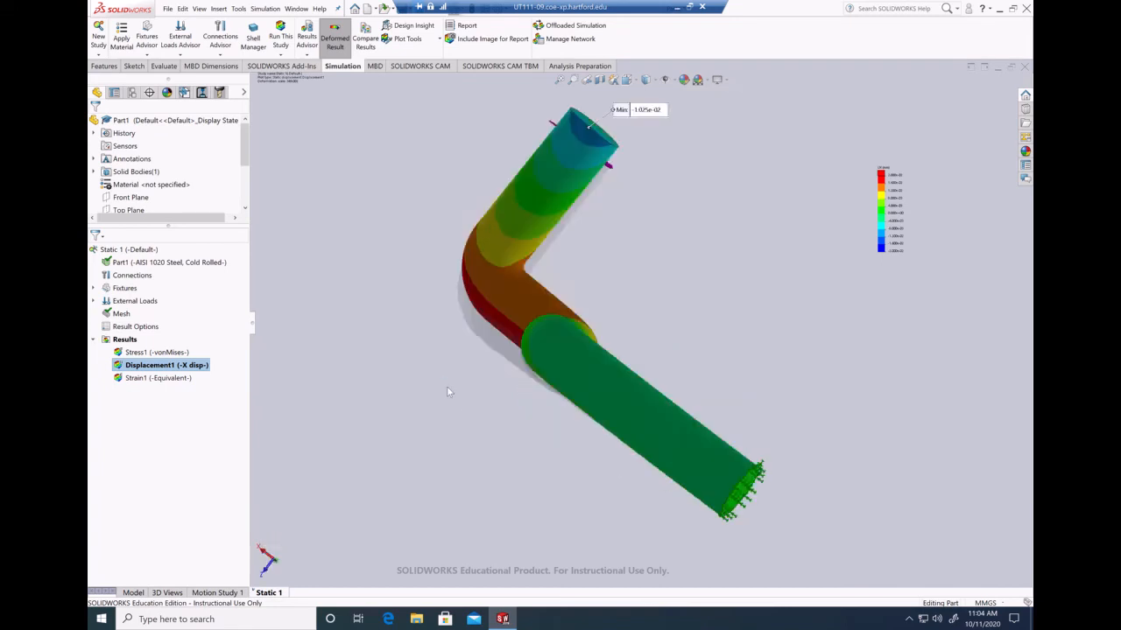
pyautogui.press('Up')
pyautogui.press('Up')
pyautogui.press('Up')
pyautogui.press('Up')
pyautogui.press('Up')
pyautogui.press('Up')
pyautogui.press('Up')
pyautogui.press('Up')
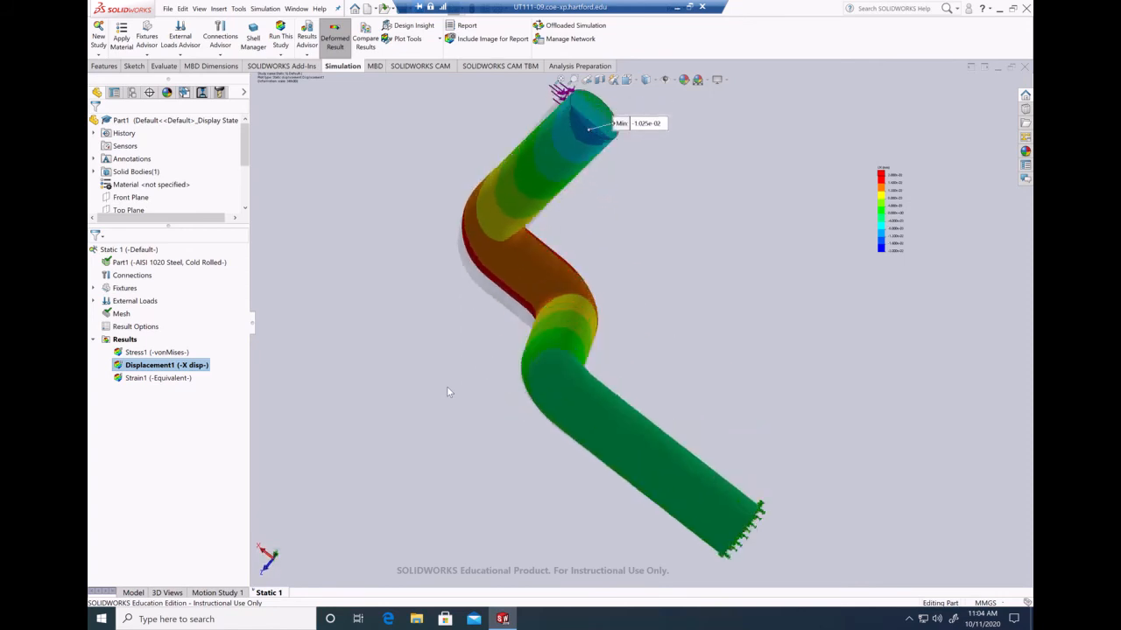
pyautogui.press('Up')
pyautogui.press('Up')
pyautogui.press('Up')
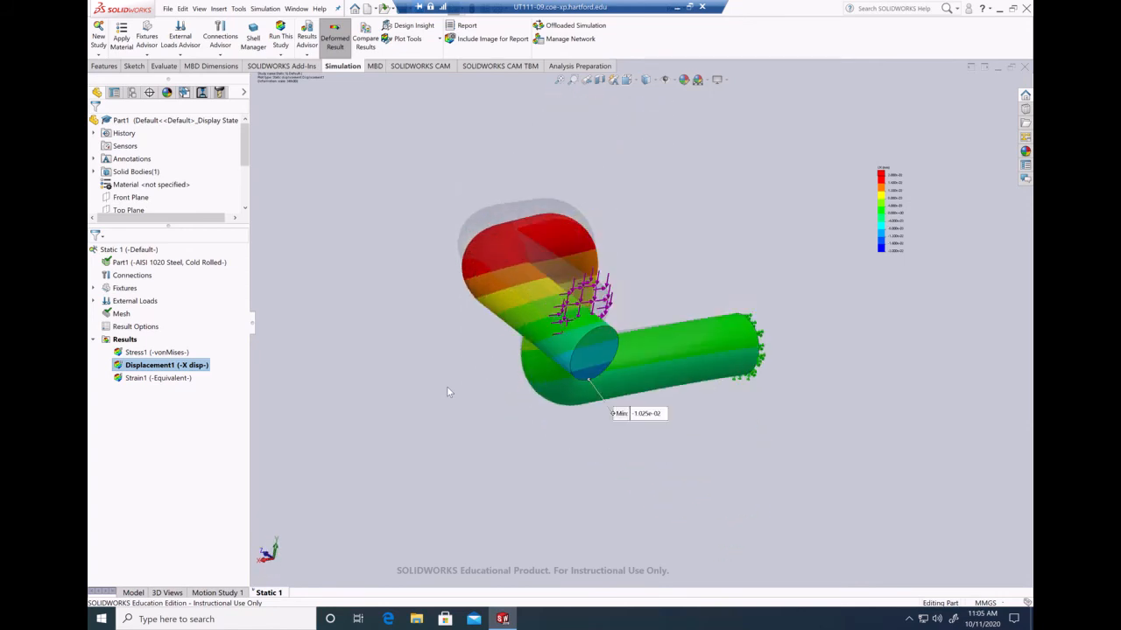
pyautogui.press('Up')
# Turn and tilt the pipe in small increments to examine the displacement bands near the loaded end.
pyautogui.press('Right')
pyautogui.press('Right')
pyautogui.press('Right')
pyautogui.press('Right')
pyautogui.press('Up')
pyautogui.press('Left')
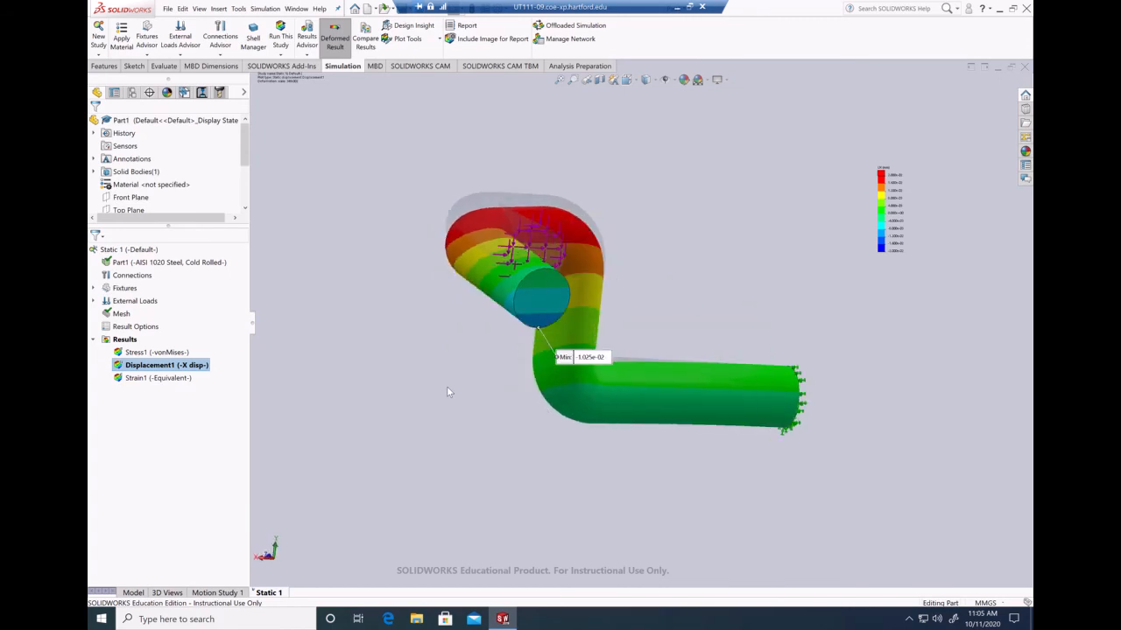
pyautogui.press('Down')
pyautogui.press('Left')
pyautogui.press('Right')
pyautogui.press('Right')
pyautogui.press('Right')
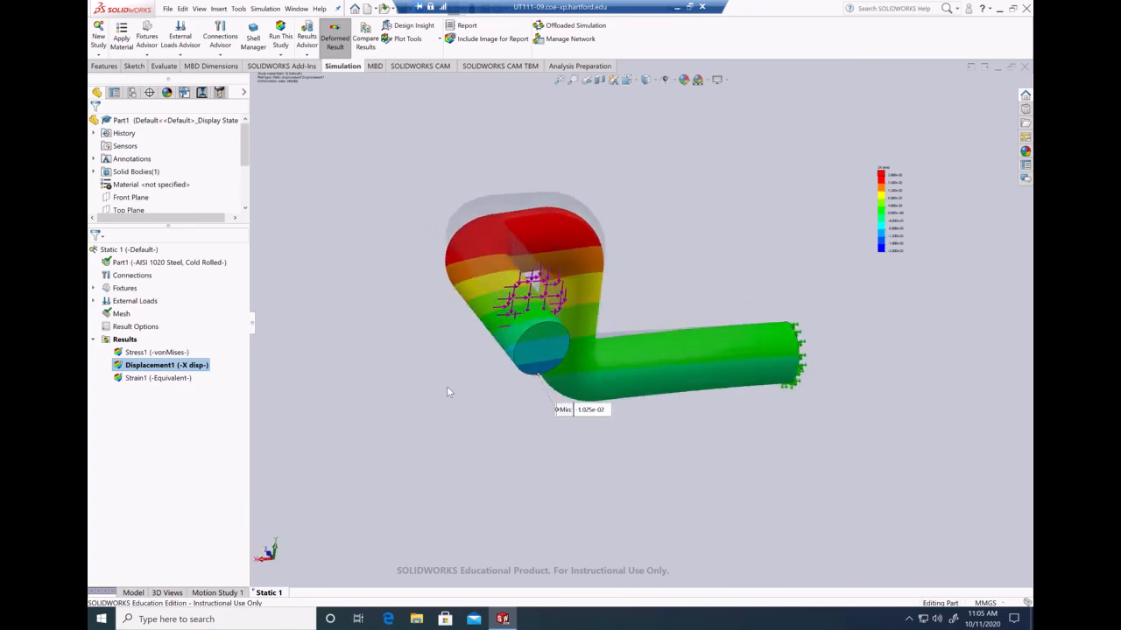
pyautogui.press('Left')
pyautogui.press('Up')
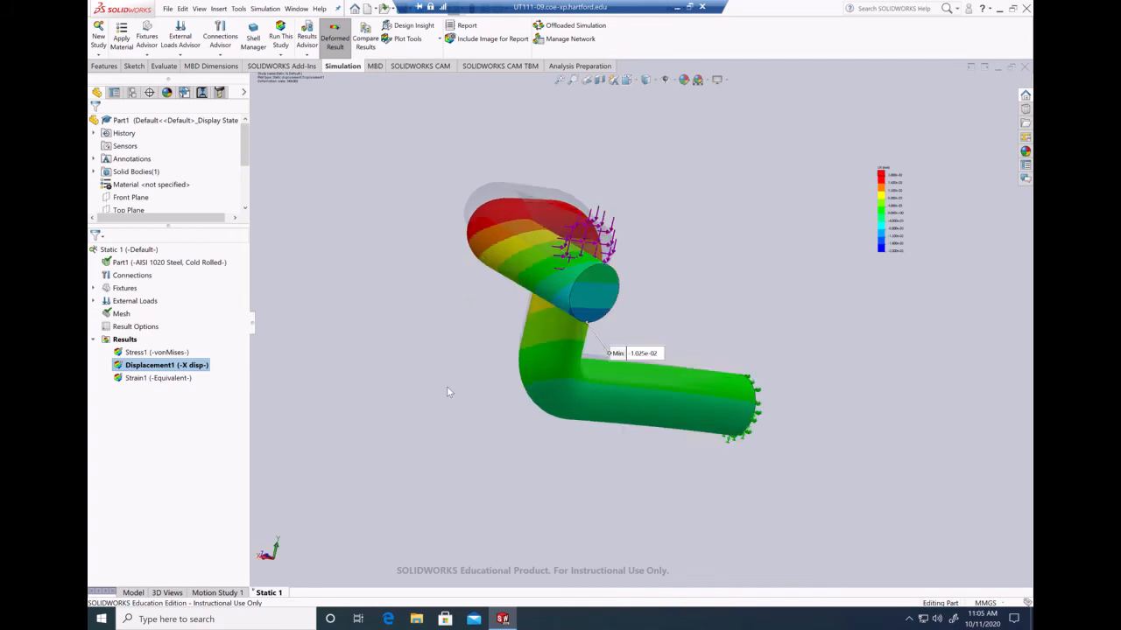
pyautogui.hotkey('ctrl', 'Up')
pyautogui.hotkey('ctrl', 'Down')
# Spin the pipe about its vertical axis and orbit it to compare the deformed shape with the undeformed one.
pyautogui.press('Left')
pyautogui.press('Left')
pyautogui.press('Left')
pyautogui.press('Left')
pyautogui.press('Left')
pyautogui.press('Left')
pyautogui.press('Left')
pyautogui.press('Left')
pyautogui.press('Left')
pyautogui.press('Left')
pyautogui.press('Left')
pyautogui.press('Left')
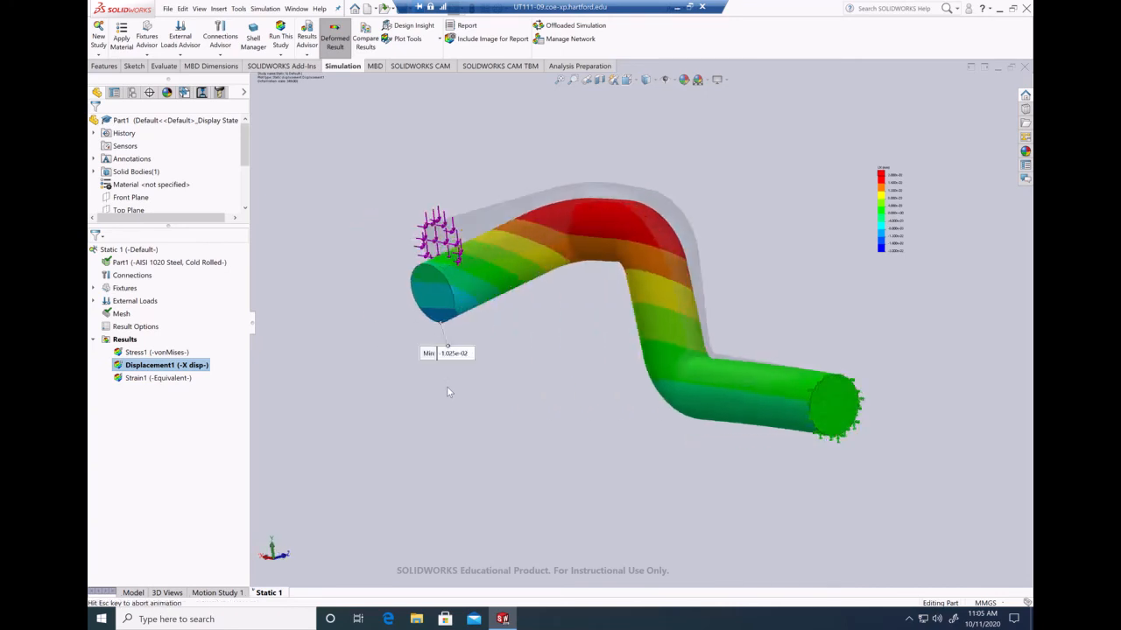
pyautogui.press('Left')
pyautogui.press('Left')
pyautogui.press('Left')
pyautogui.press('Left')
pyautogui.press('Left')
pyautogui.press('Left')
pyautogui.press('Left')
pyautogui.press('Left')
pyautogui.press('Left')
pyautogui.press('Left')
pyautogui.press('Left')
pyautogui.press('Left')
pyautogui.press('Left')
pyautogui.press('Left')
pyautogui.press('Left')
pyautogui.press('Left')
pyautogui.press('Left')
pyautogui.press('Left')
pyautogui.press('Left')
pyautogui.press('Left')
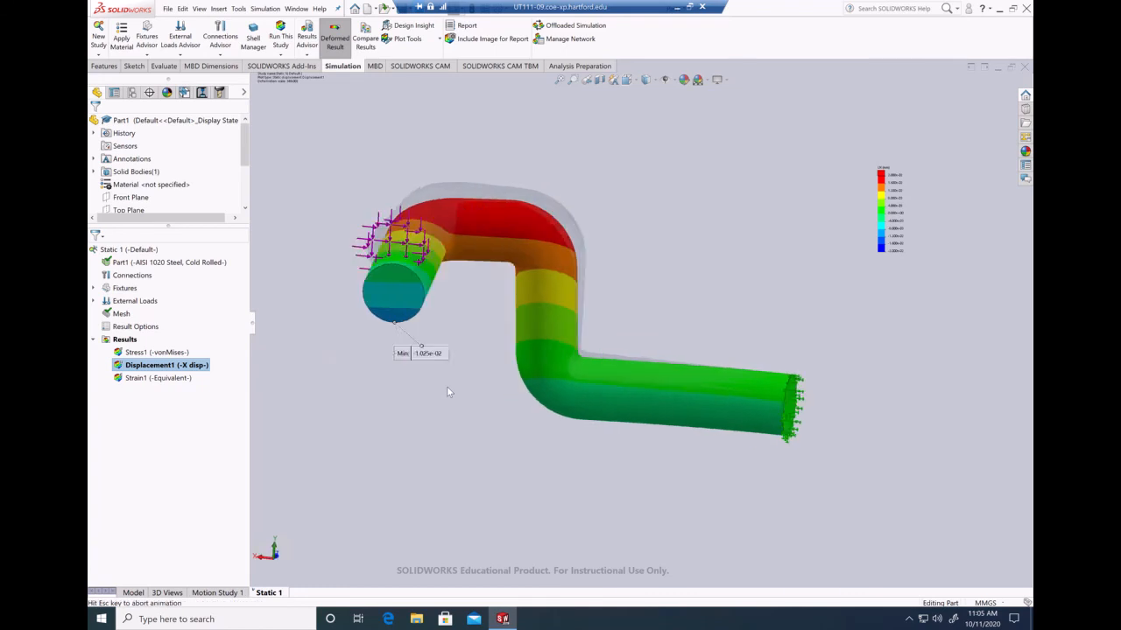
pyautogui.press('Right')
pyautogui.press('Right')
pyautogui.press('Right')
pyautogui.press('Right')
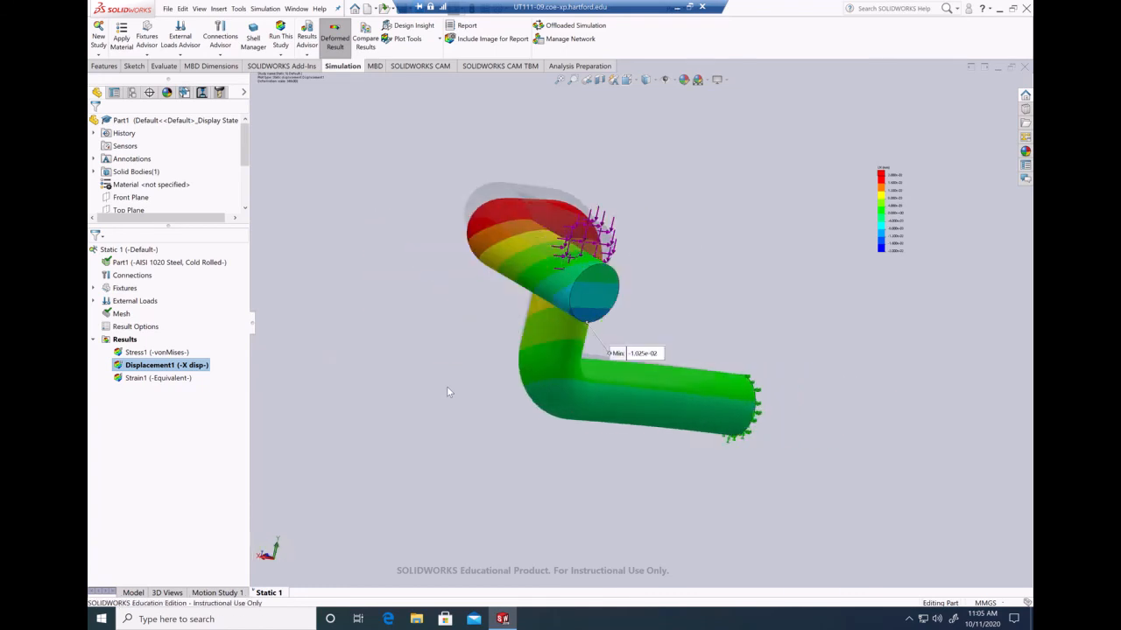
pyautogui.moveTo(725, 287); pyautogui.dragTo(771, 225, button='middle')
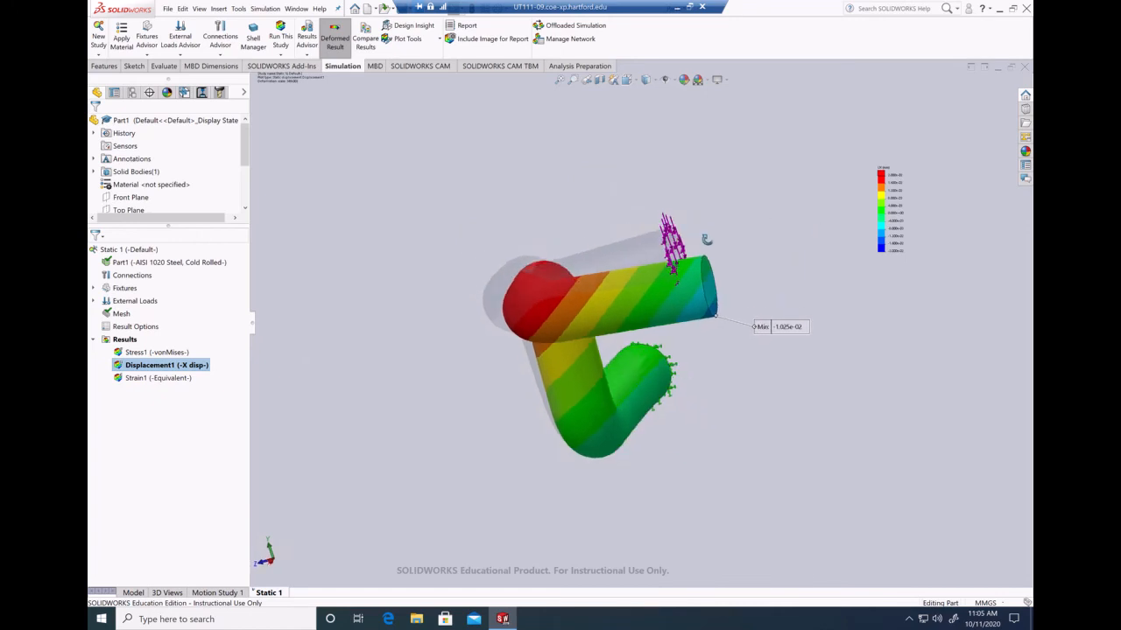
pyautogui.moveTo(689, 255); pyautogui.dragTo(754, 335, button='middle')
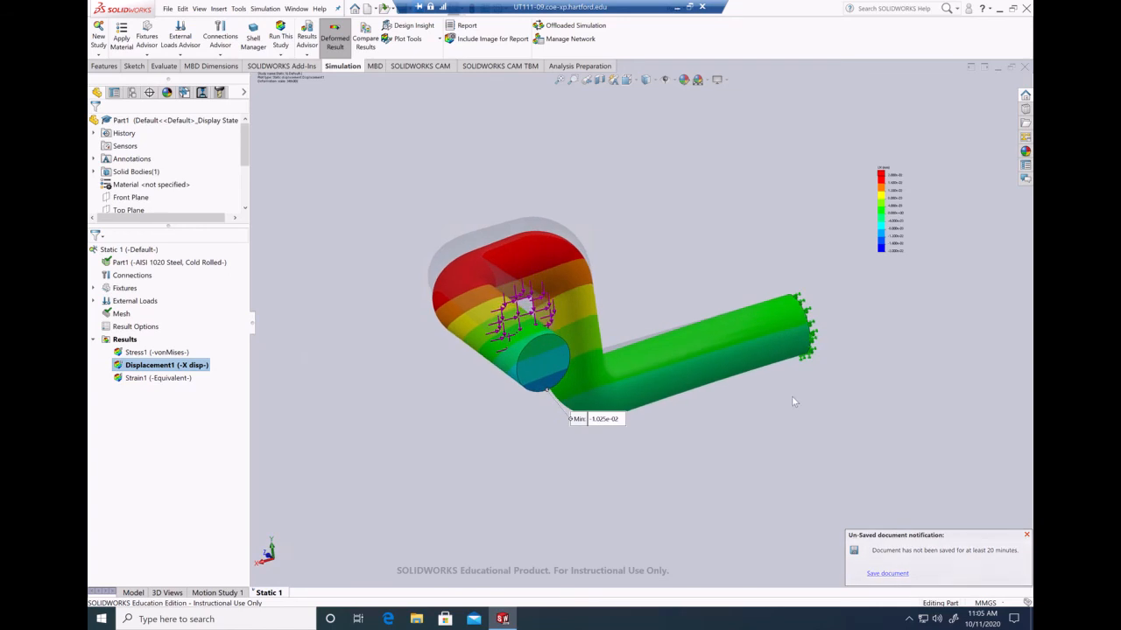
pyautogui.moveTo(855, 381); pyautogui.dragTo(831, 385, button='middle')
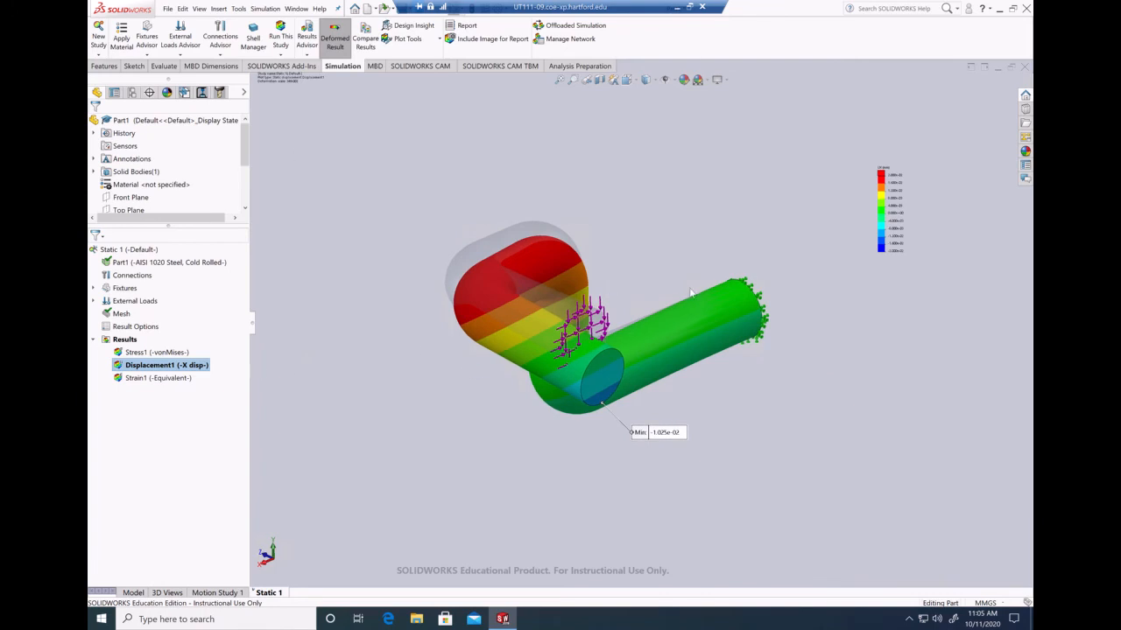
pyautogui.scroll(-2, 689, 302)
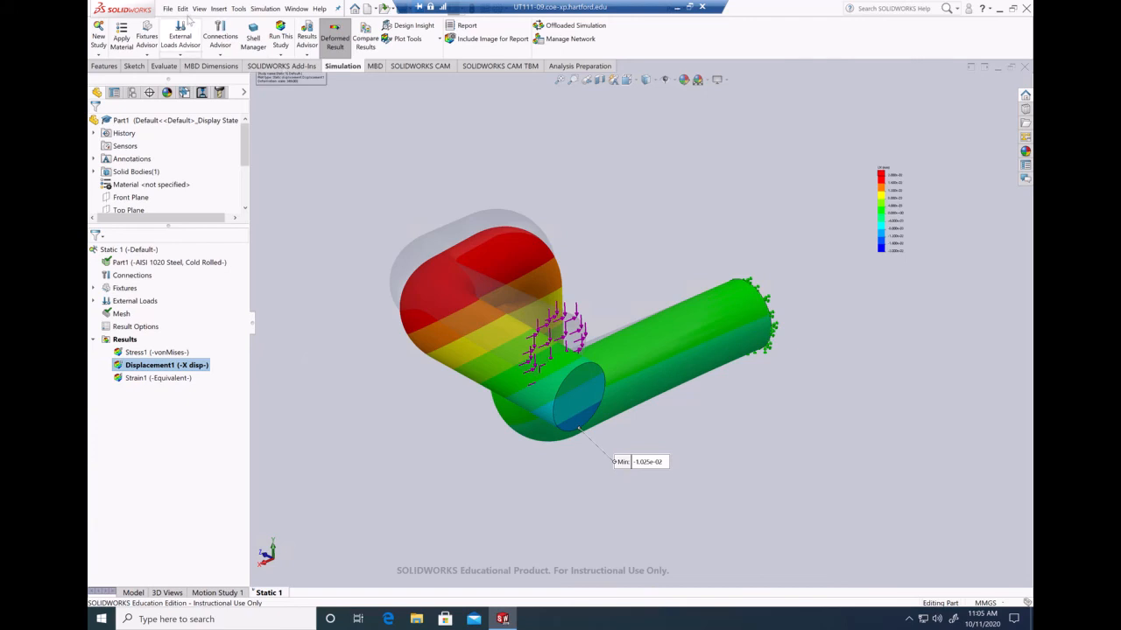
# Set the viewport background color to white in the system color options.
pyautogui.click(237, 9)
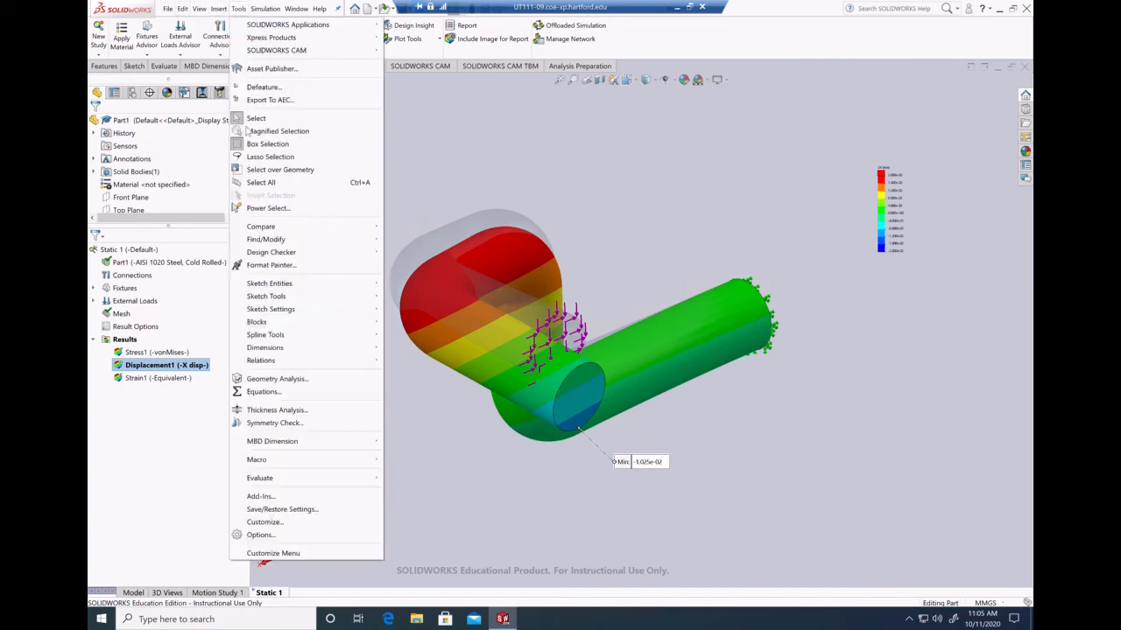
pyautogui.click(269, 534)
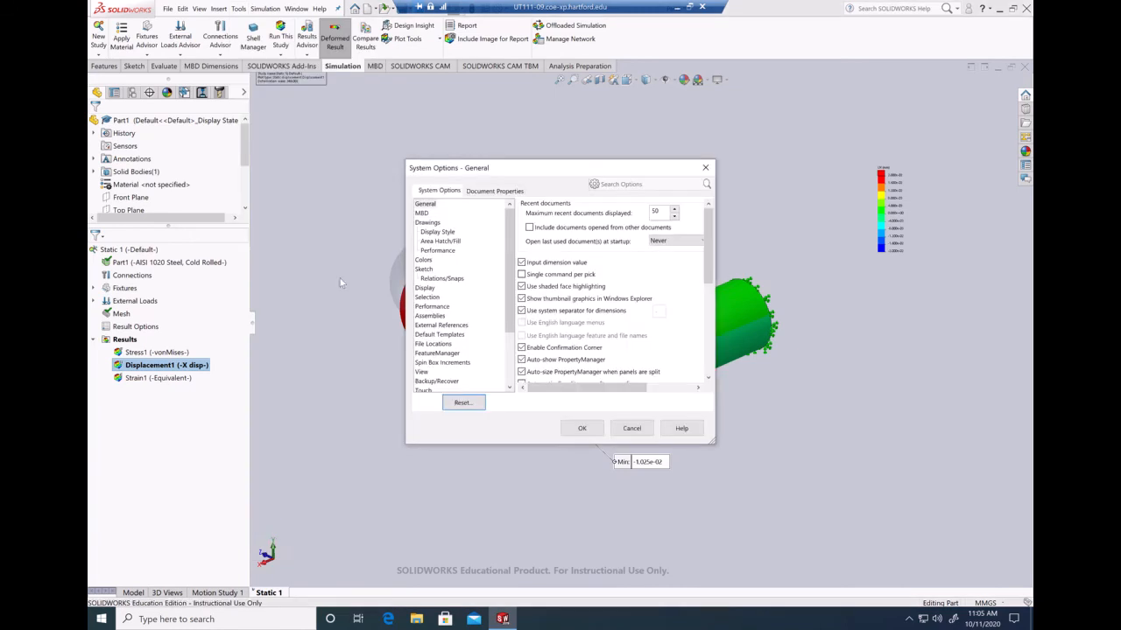
pyautogui.click(423, 260)
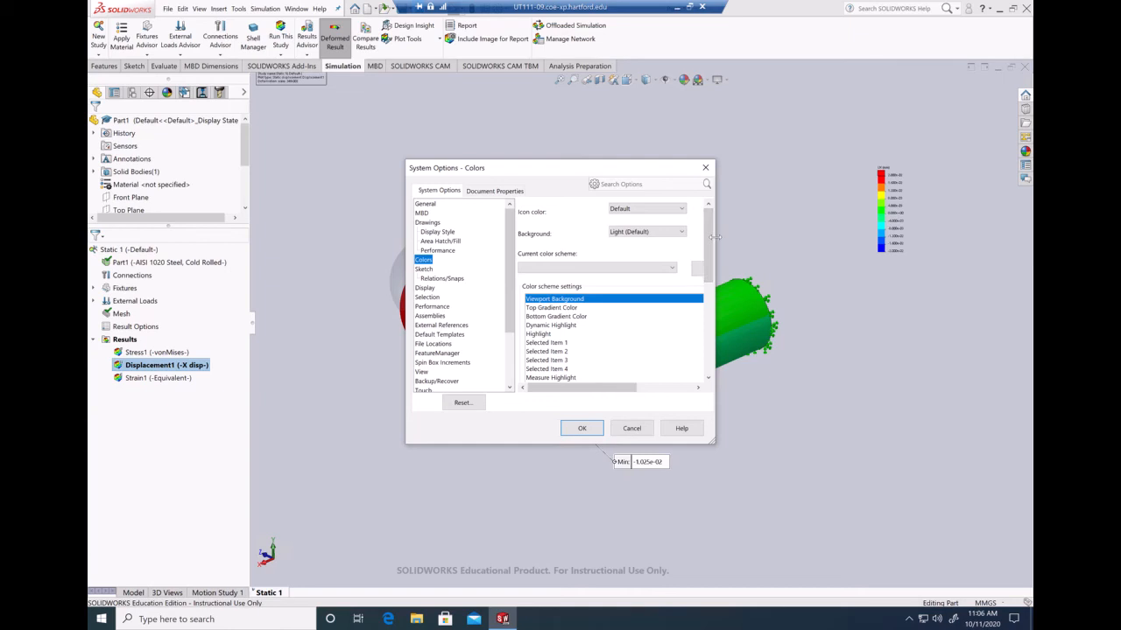
pyautogui.moveTo(716, 235); pyautogui.dragTo(844, 236)
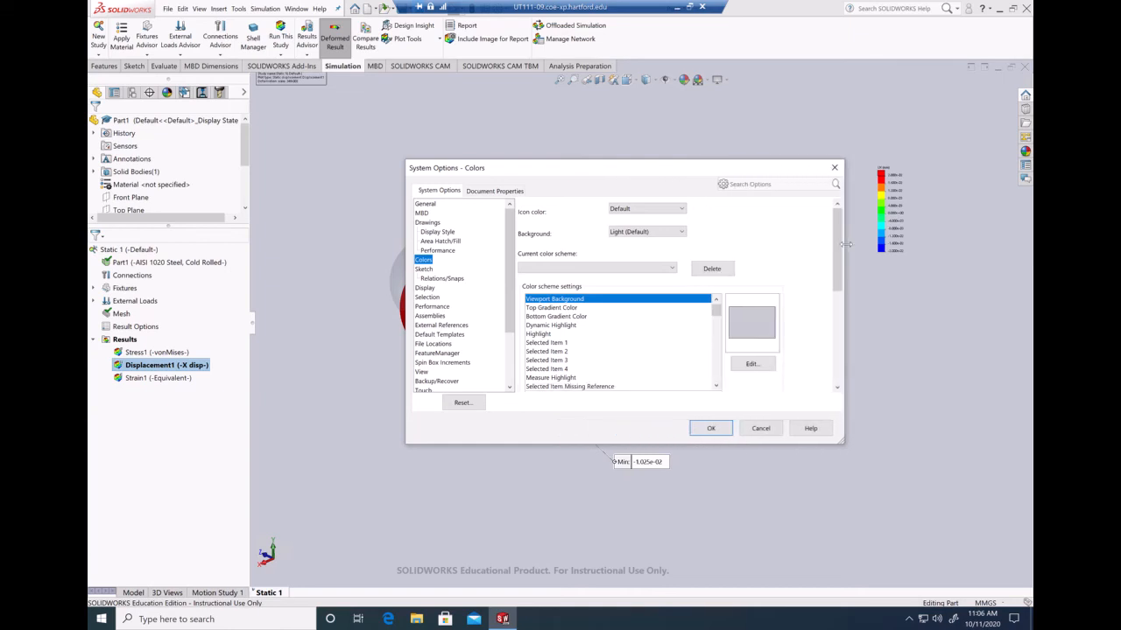
pyautogui.click(752, 365)
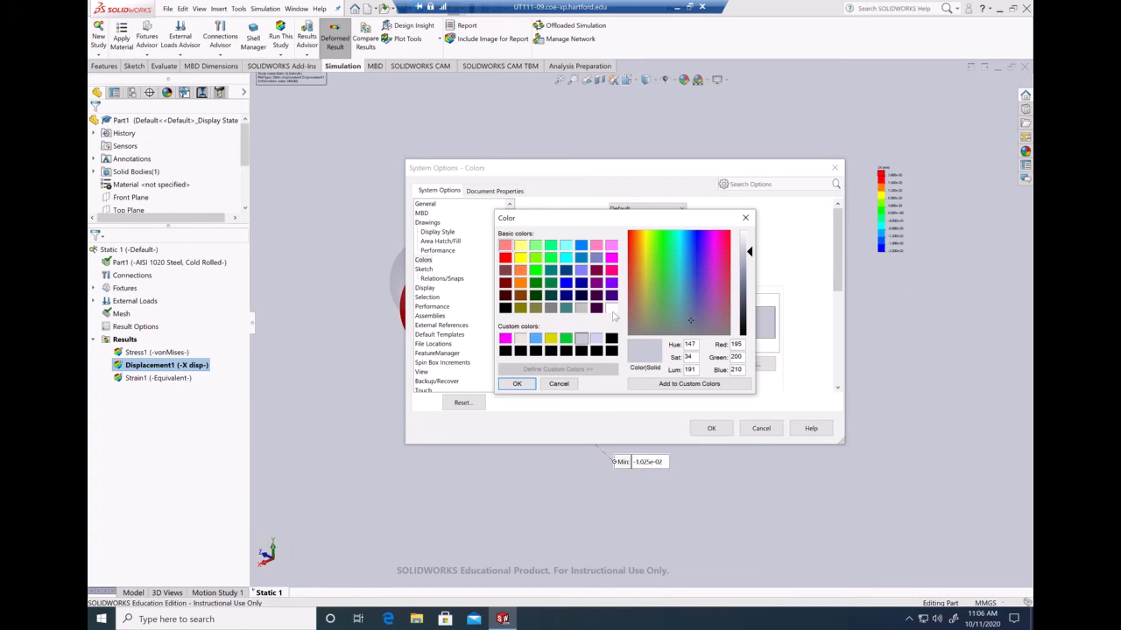
pyautogui.click(611, 309)
pyautogui.click(526, 386)
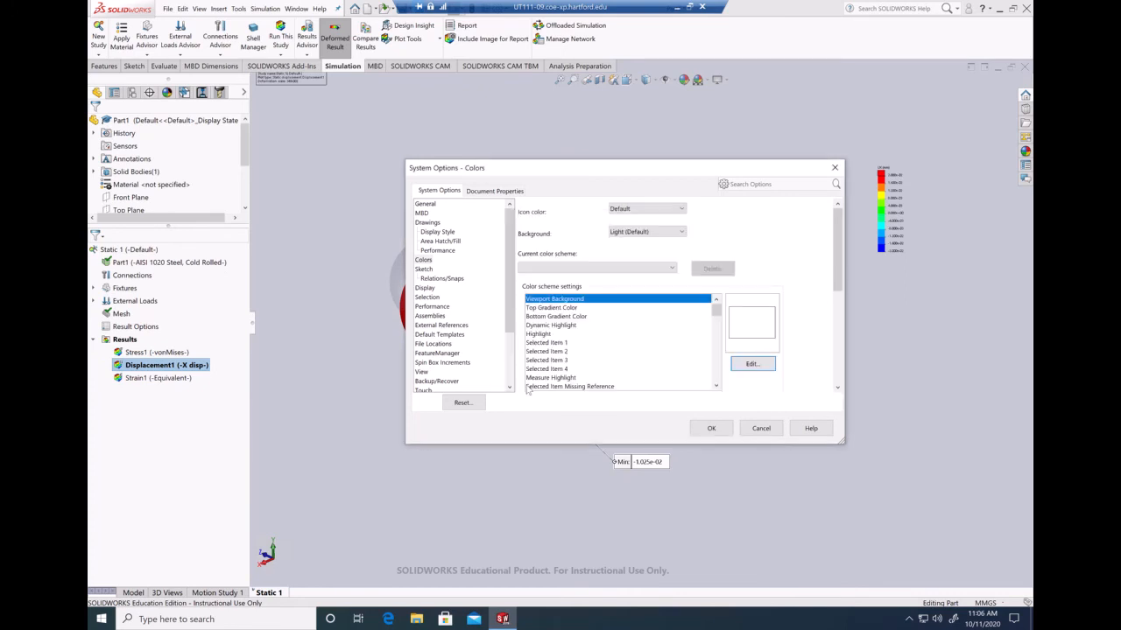
# Change both the top gradient color and the bottom gradient color to white in the color scheme settings.
pyautogui.click(555, 308)
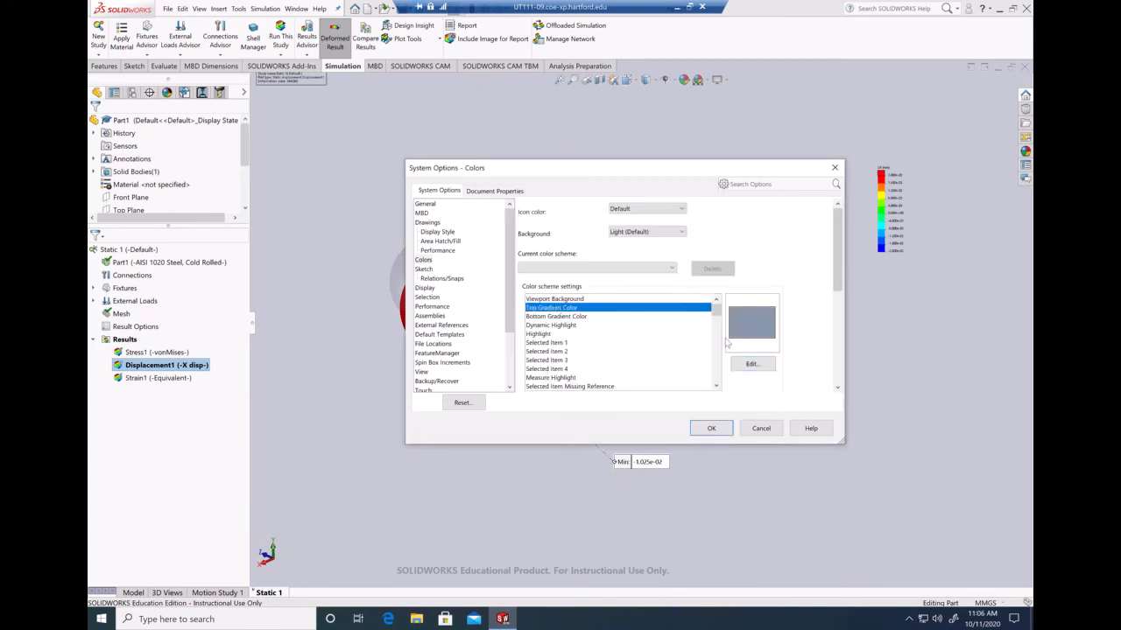
pyautogui.click(752, 363)
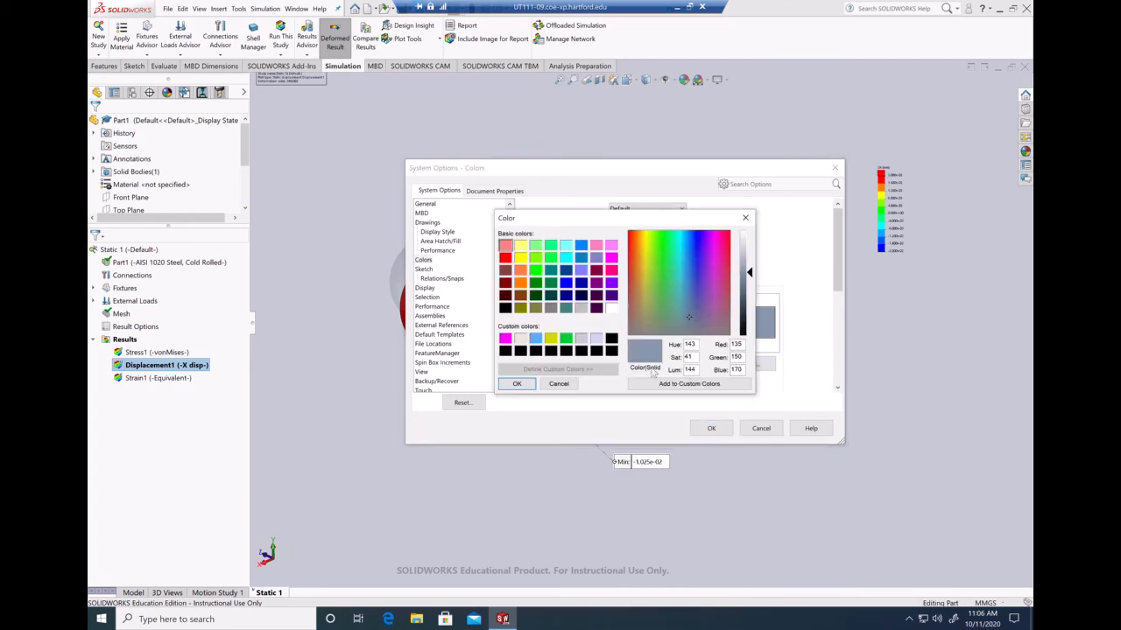
pyautogui.click(611, 310)
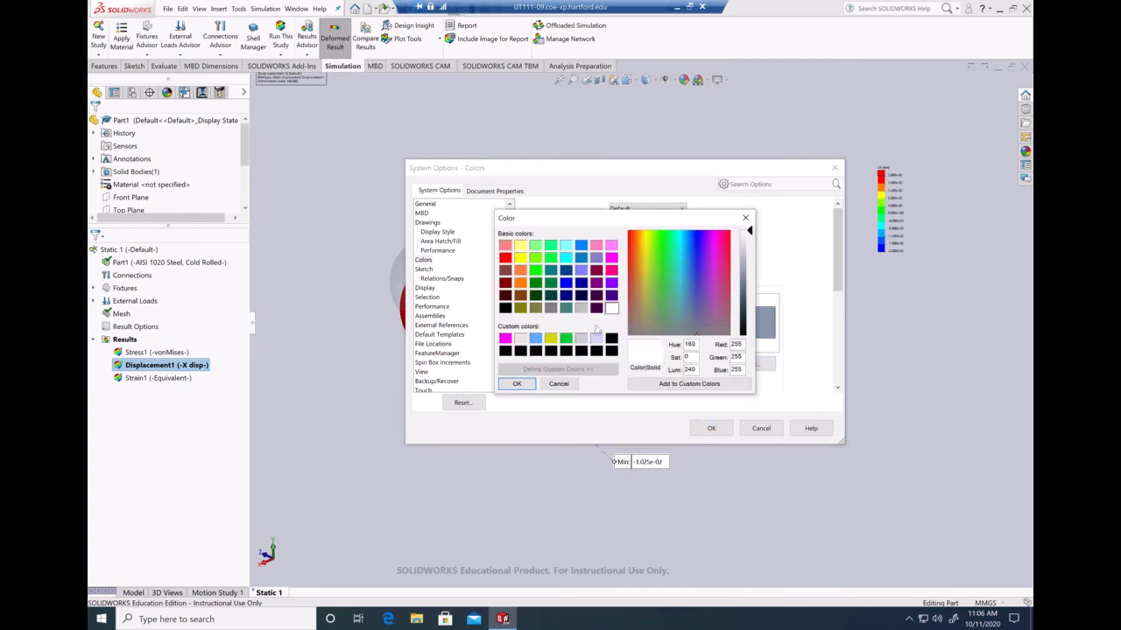
pyautogui.click(515, 383)
pyautogui.click(556, 317)
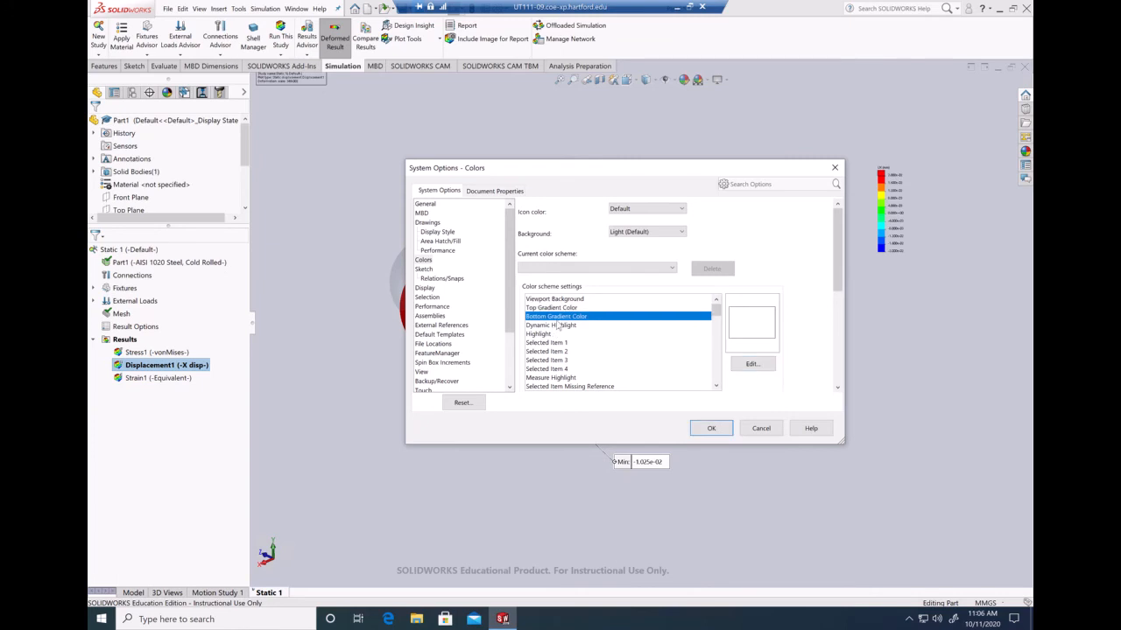
pyautogui.click(752, 363)
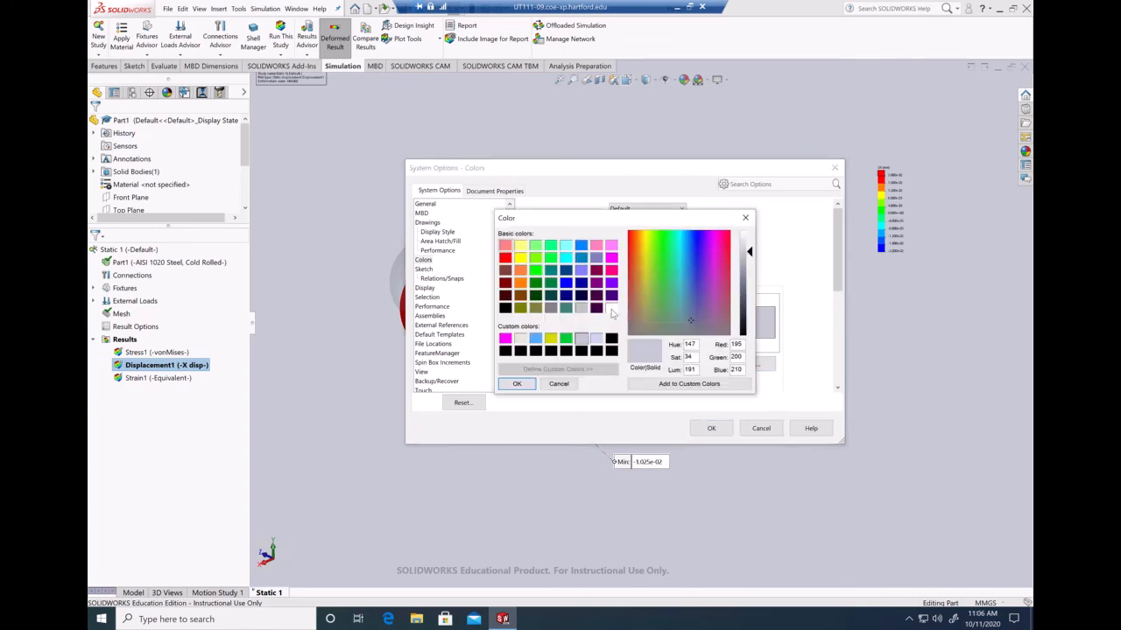
pyautogui.click(611, 309)
pyautogui.click(517, 383)
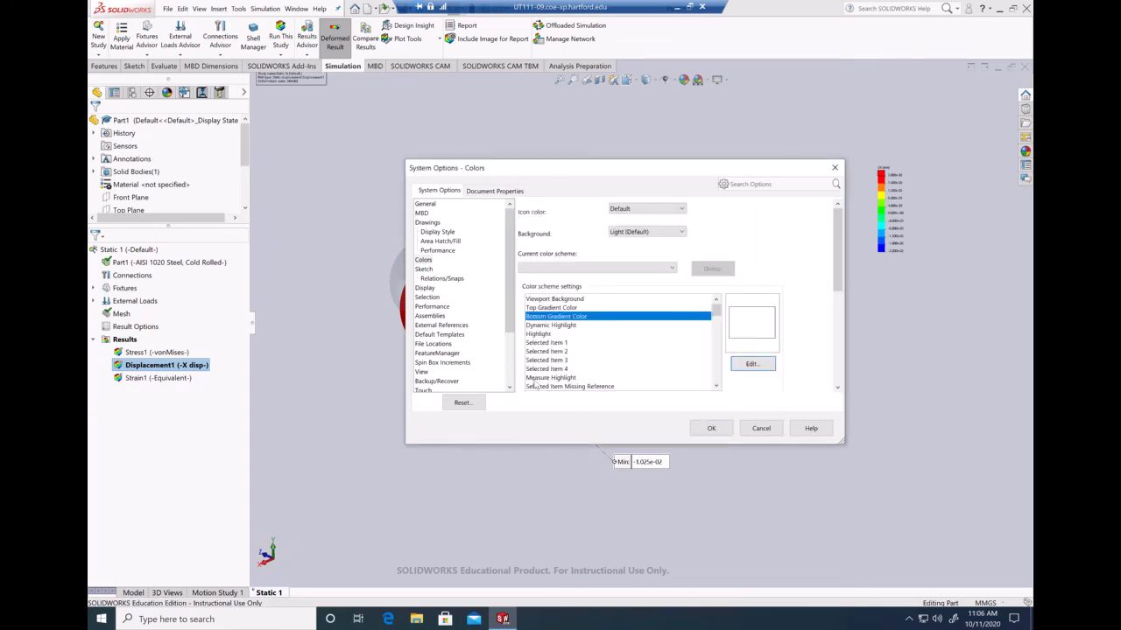
# Keep the background at Light (Default), look through the available color schemes without choosing one, and apply the color settings.
pyautogui.click(681, 233)
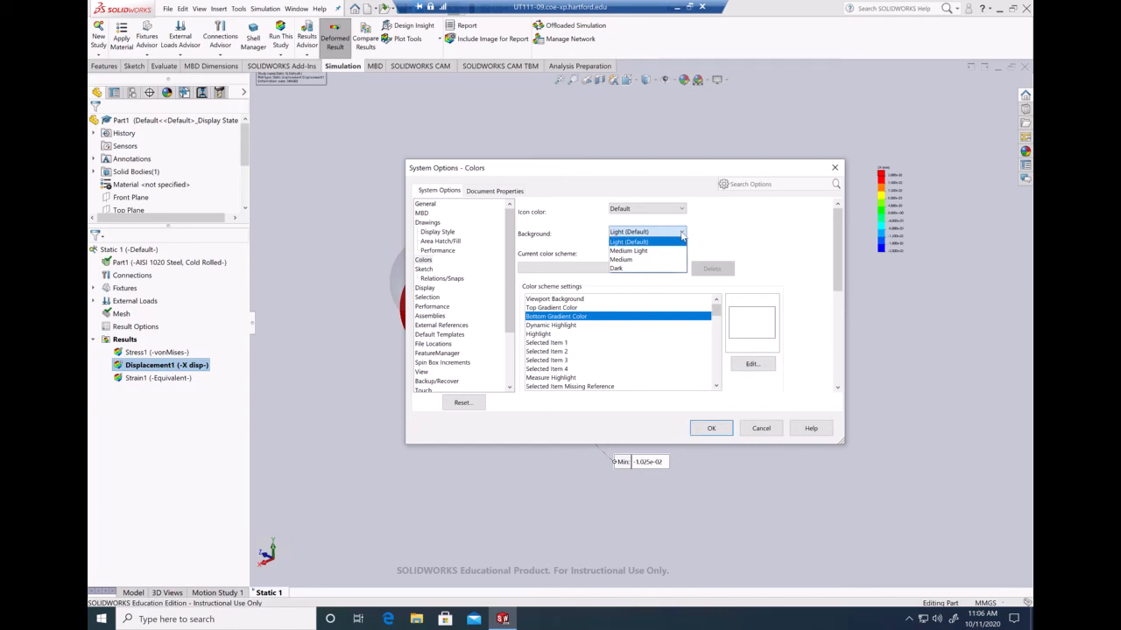
pyautogui.click(653, 243)
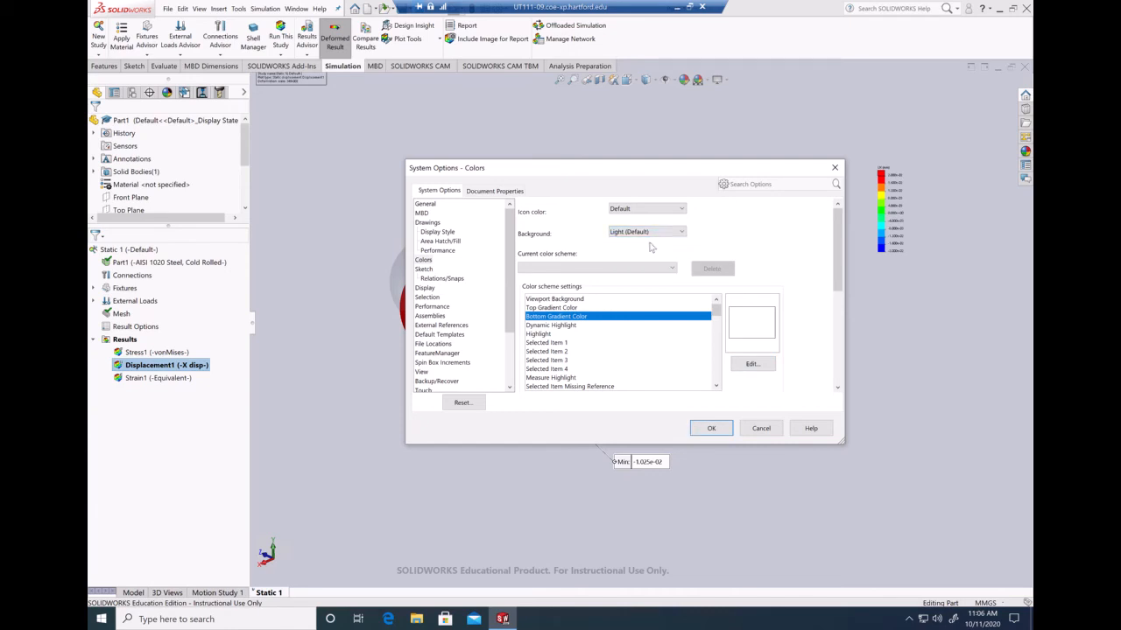
pyautogui.click(672, 269)
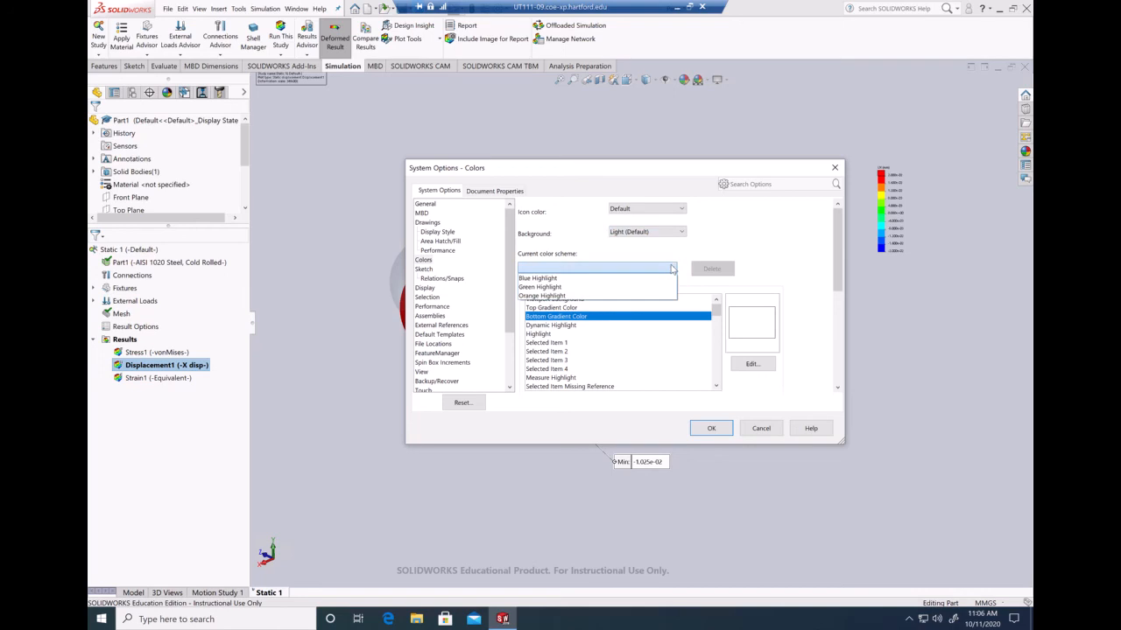
pyautogui.click(668, 250)
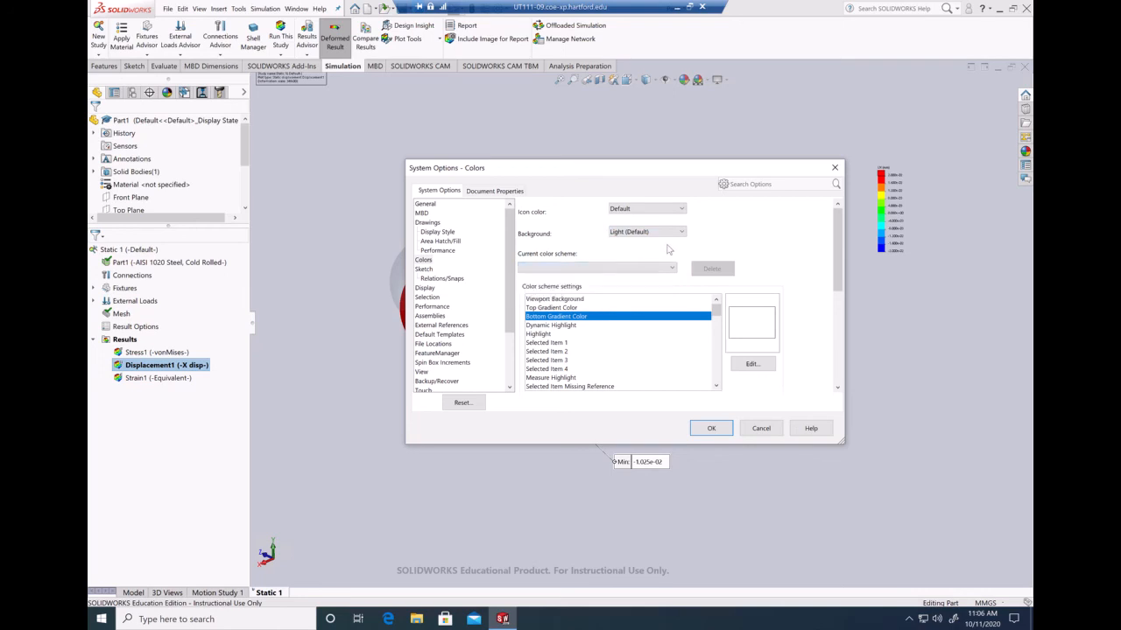
pyautogui.click(700, 428)
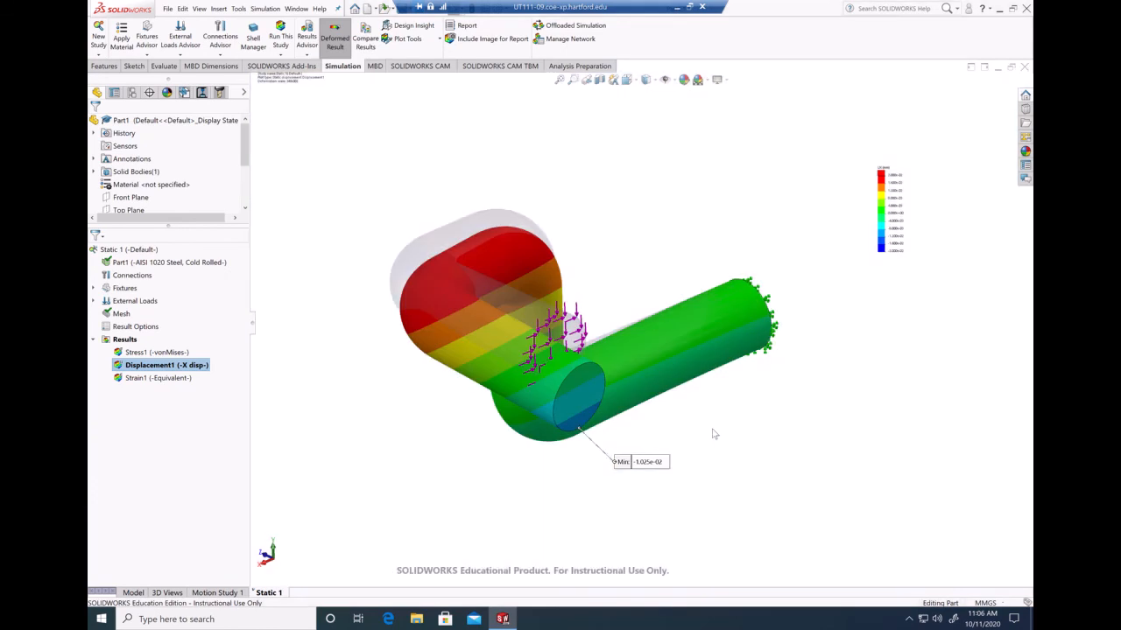
# Open Snipping Tool and capture a rectangular snip of the displacement plot including its color legend.
pyautogui.scroll(-2, 762, 421)
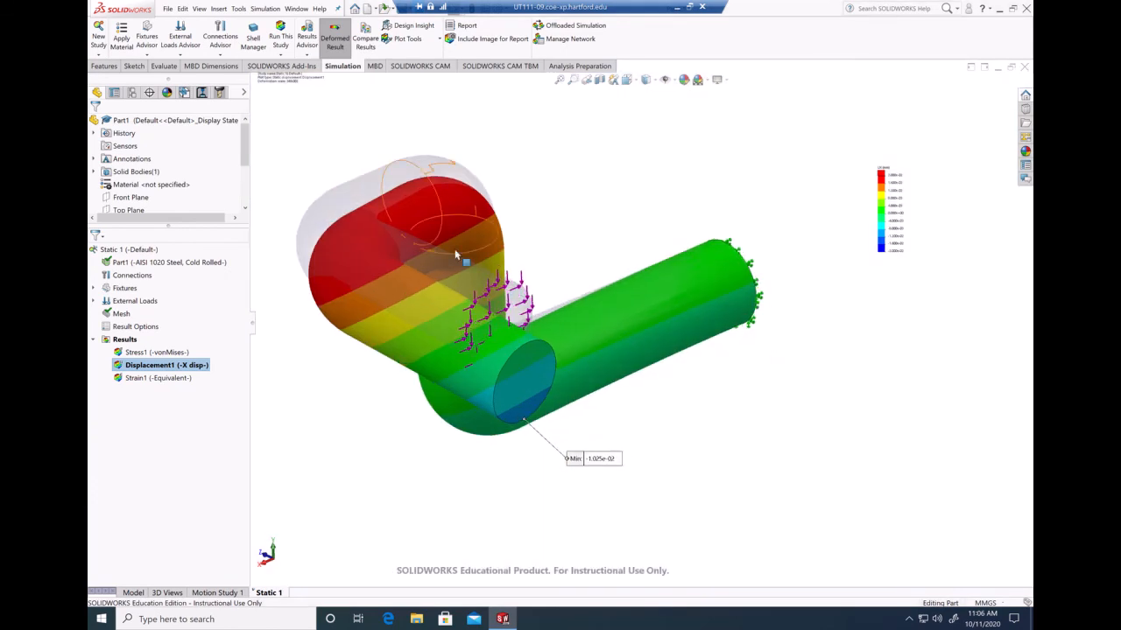
pyautogui.scroll(1, 281, 225)
pyautogui.scroll(-1, 338, 252)
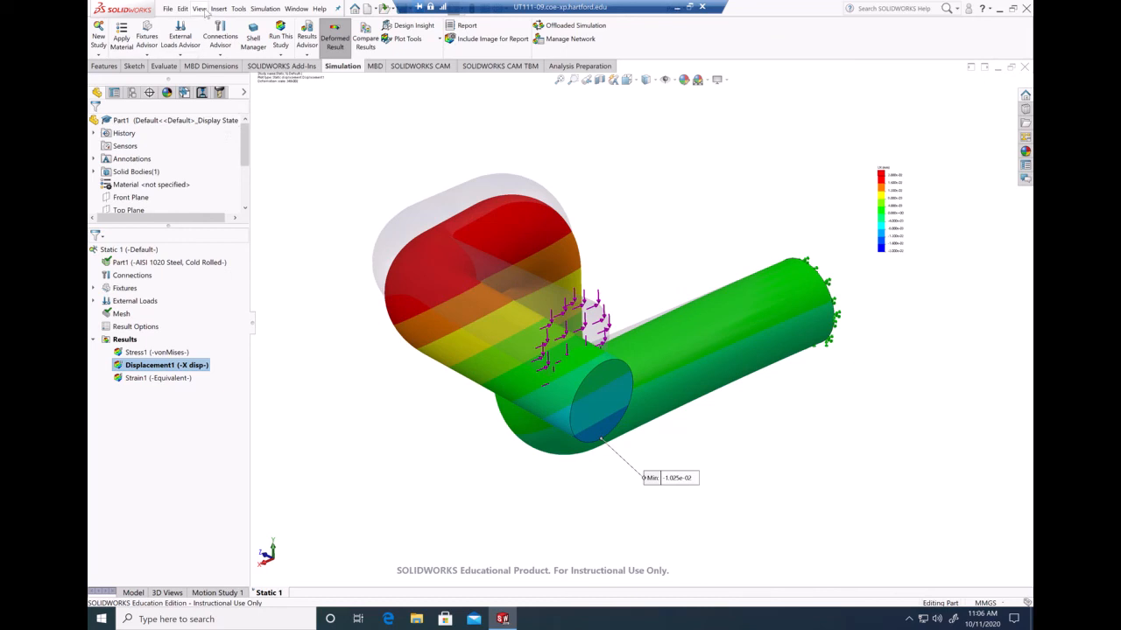
pyautogui.click(186, 619)
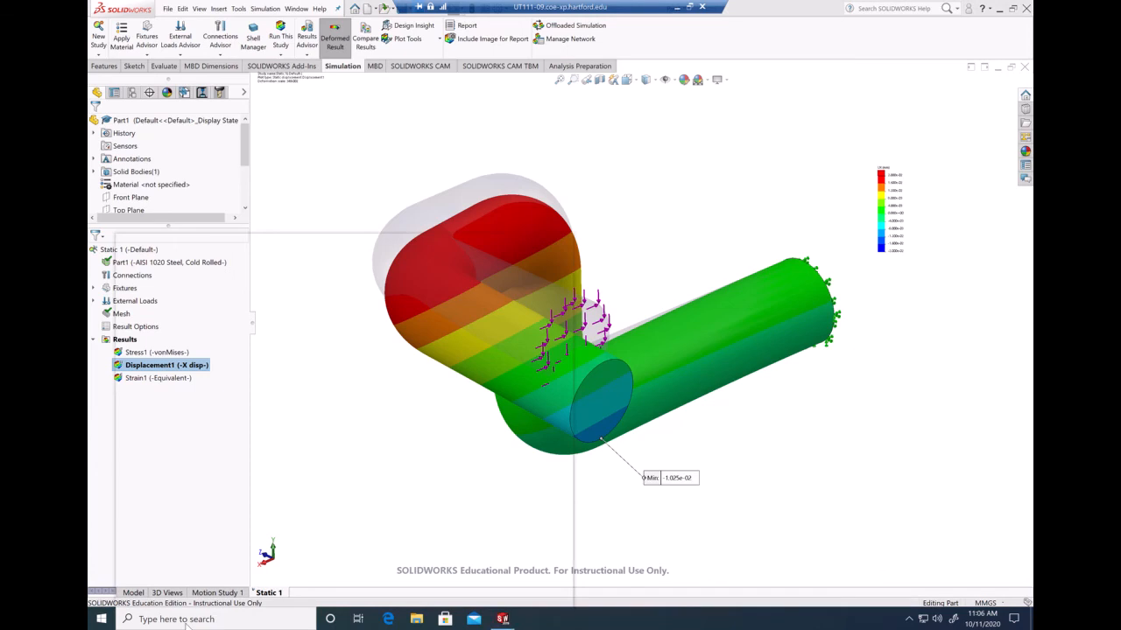
pyautogui.write('sn')
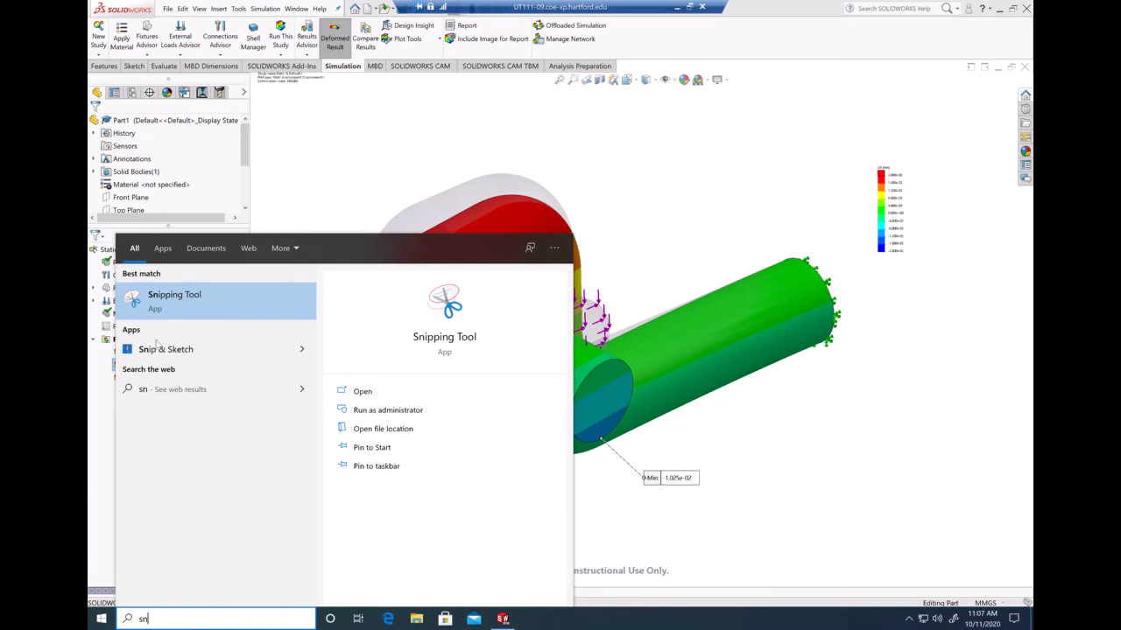
pyautogui.click(194, 308)
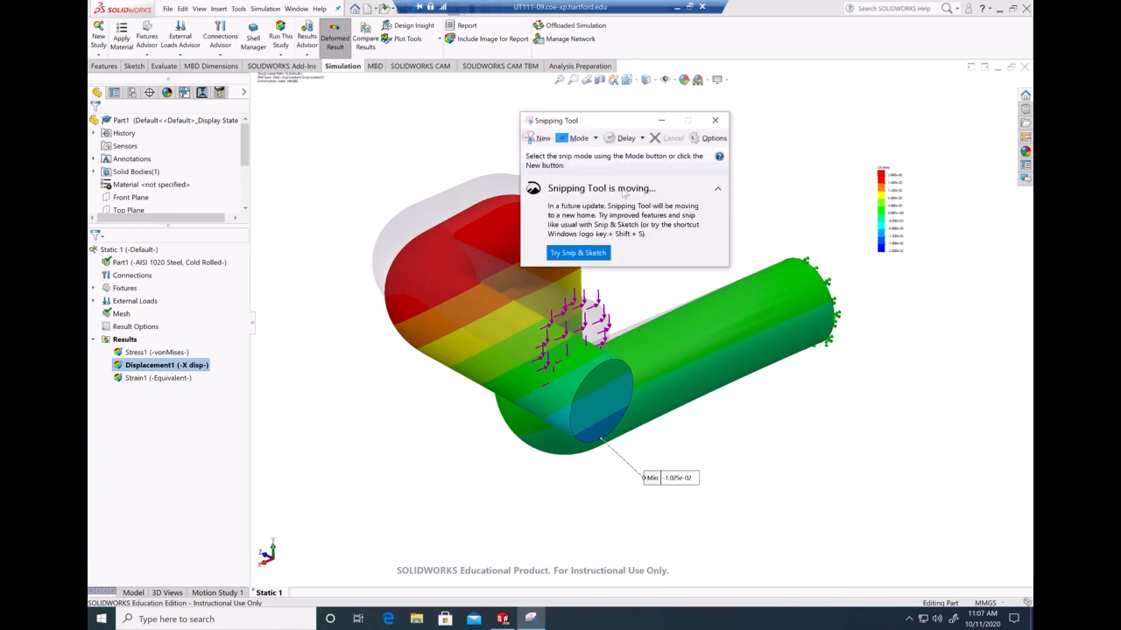
pyautogui.click(539, 138)
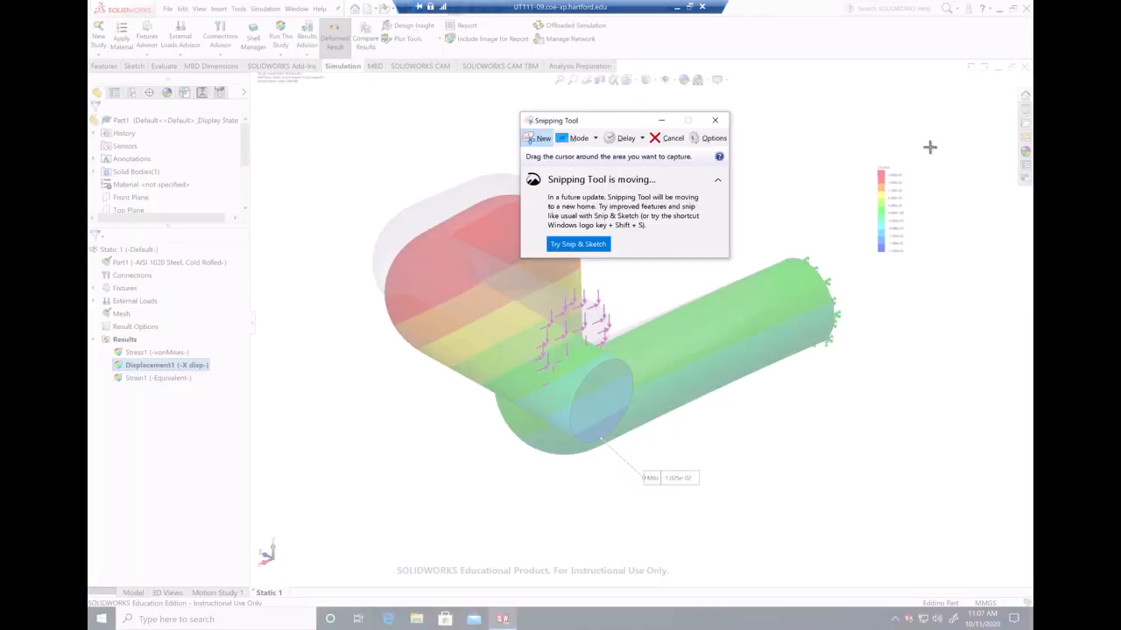
pyautogui.moveTo(925, 143); pyautogui.dragTo(358, 500)
# Try to open a blank Word document, dismissing the startup dialog.
pyautogui.click(278, 620)
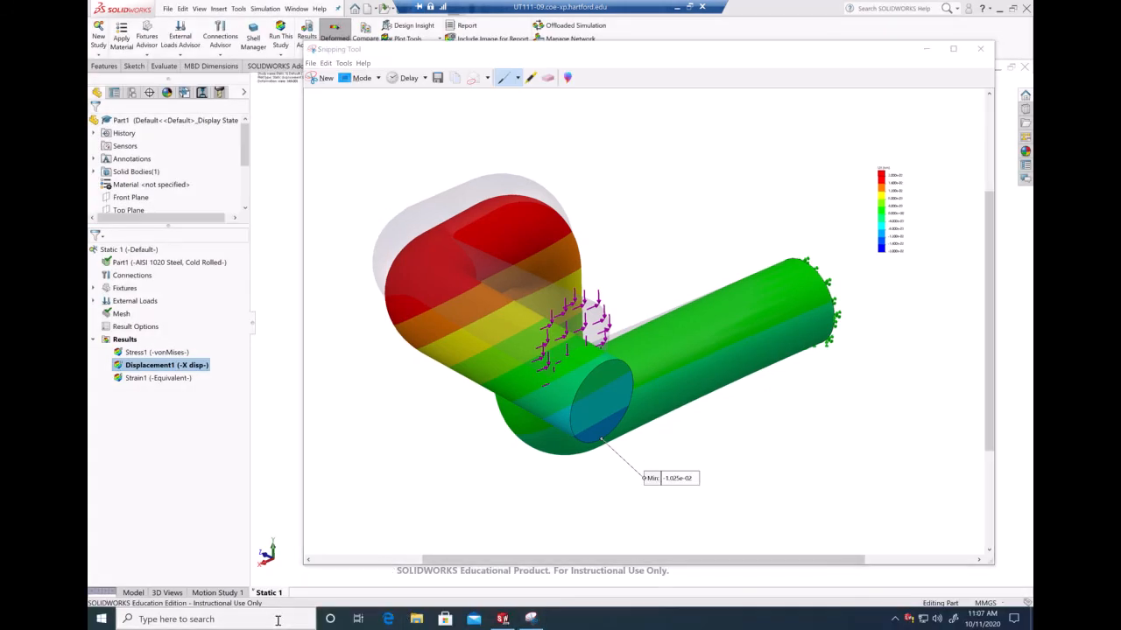
pyautogui.write('wo')
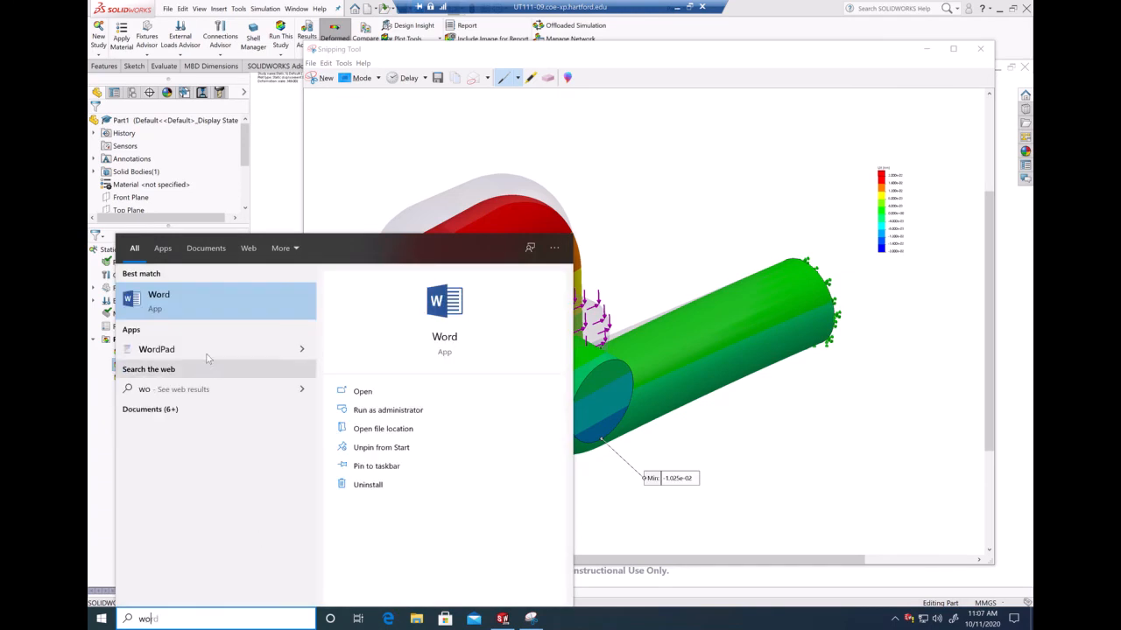
pyautogui.write('rd')
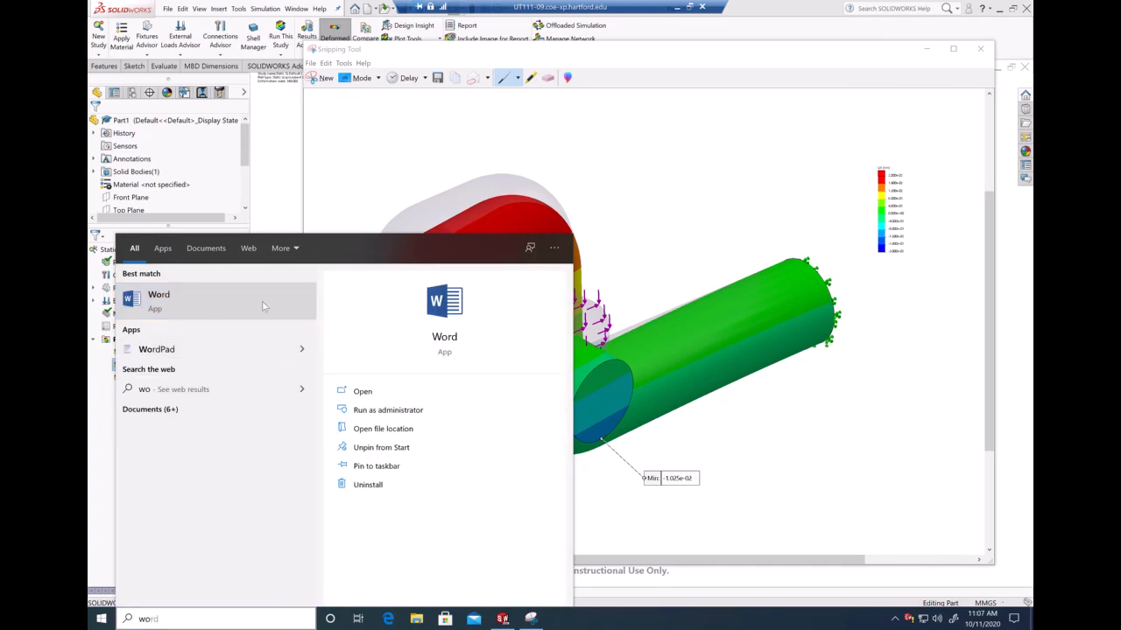
pyautogui.click(264, 305)
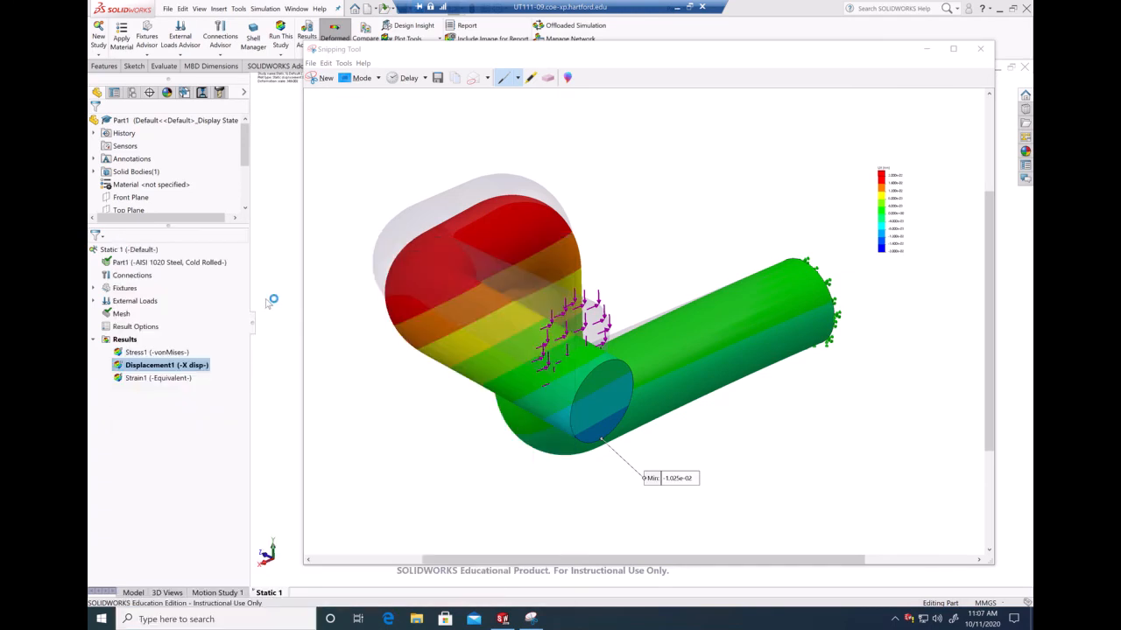
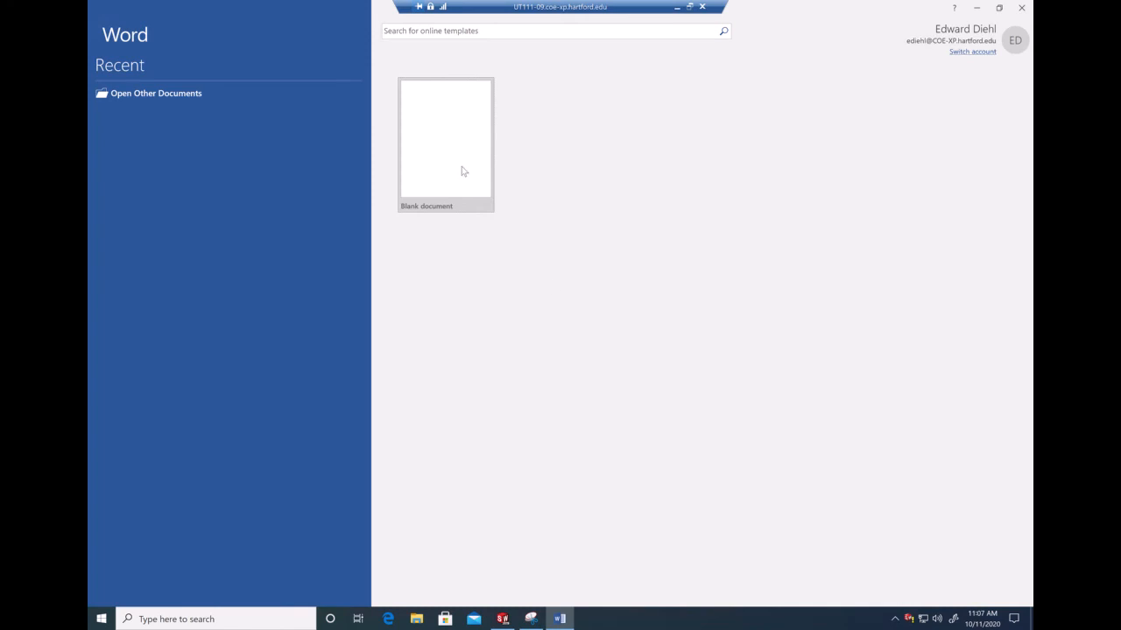
pyautogui.click(464, 170)
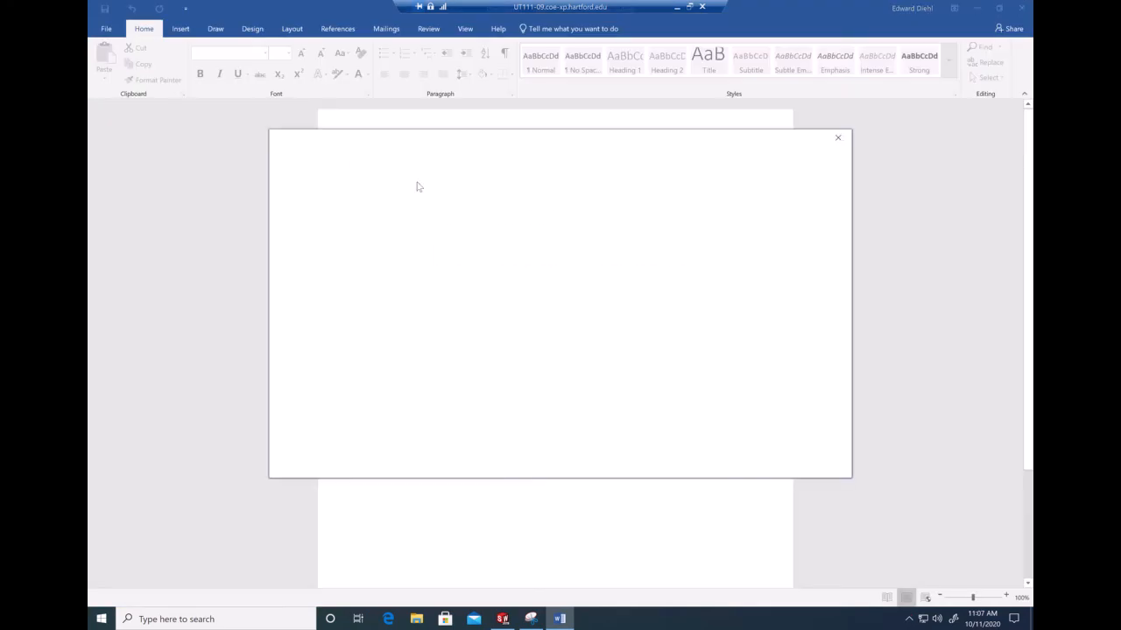
pyautogui.click(838, 137)
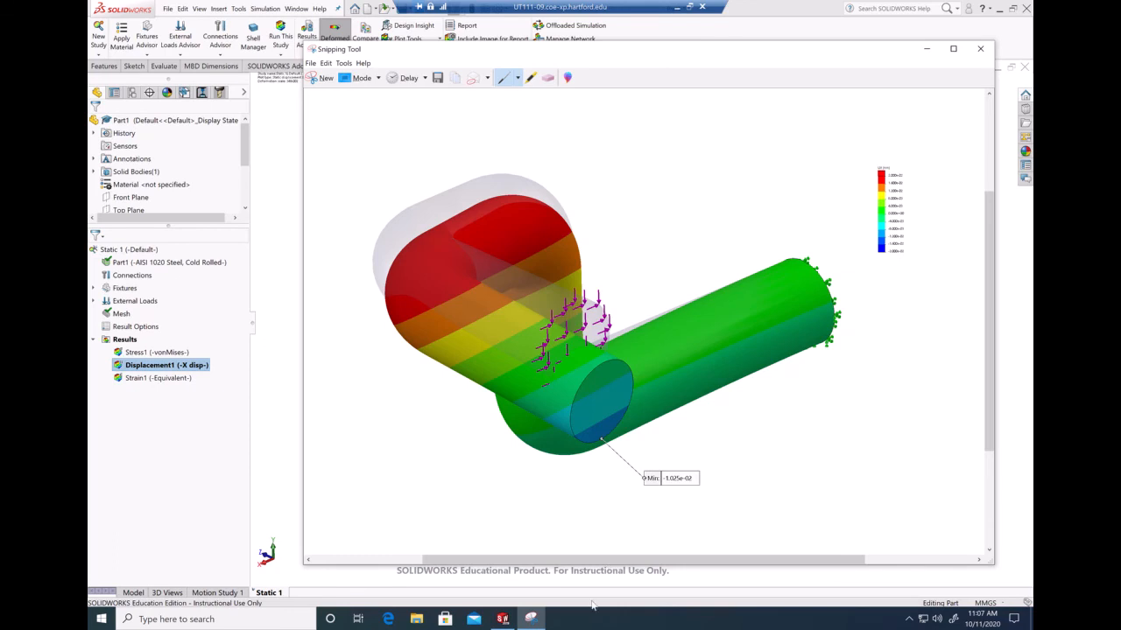
# Start Word with a blank document, accept the Office license agreement, and try to paste the snip.
pyautogui.click(237, 624)
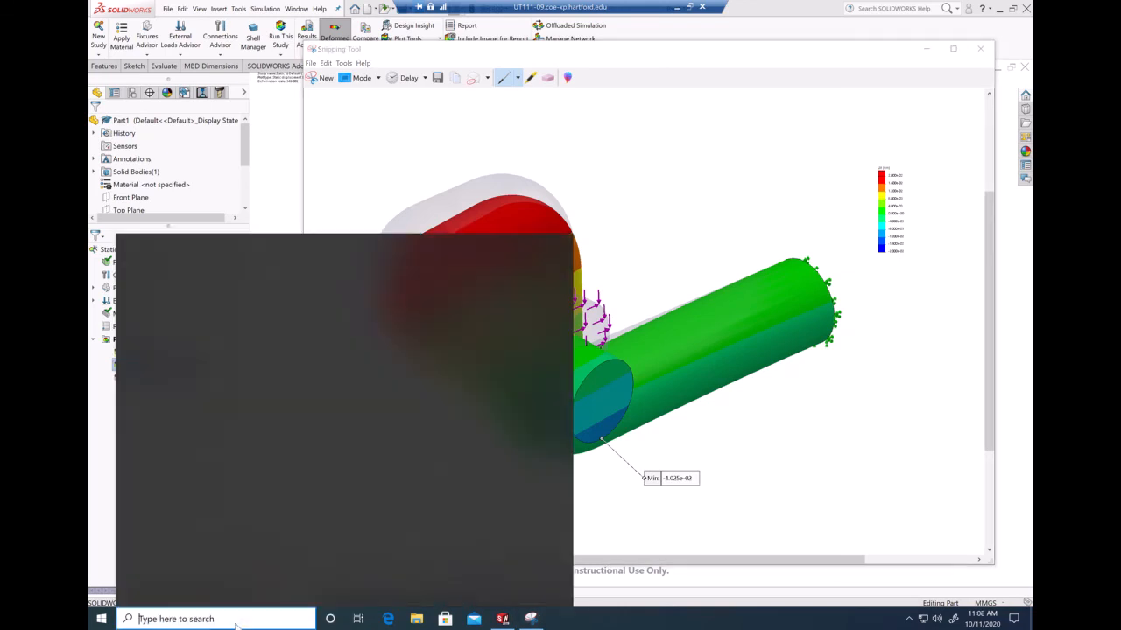
pyautogui.write('wor')
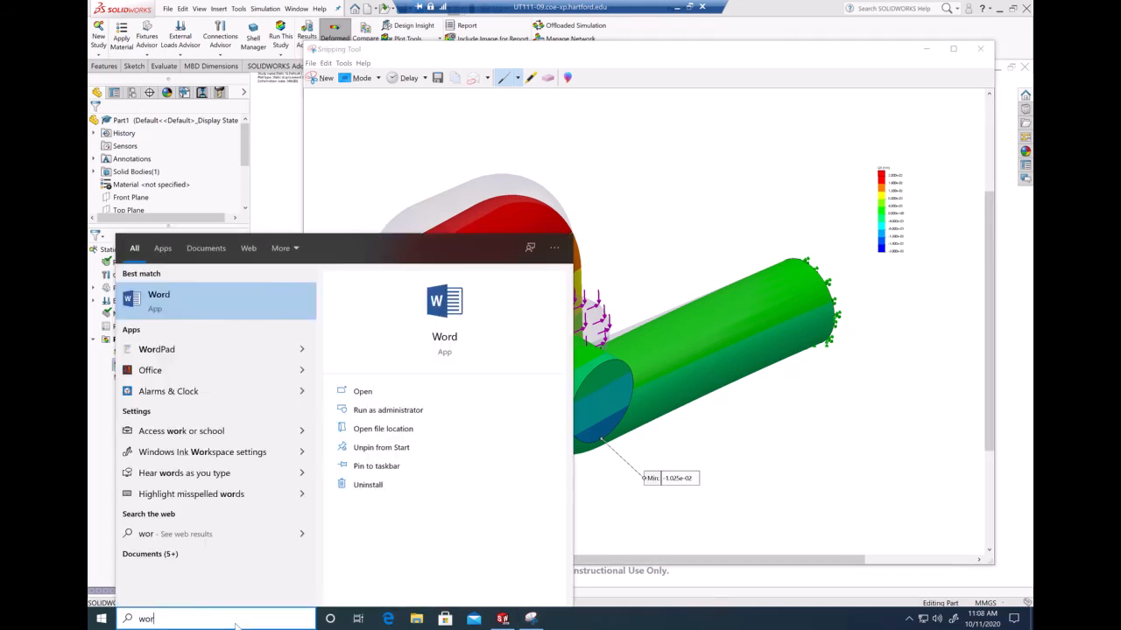
pyautogui.click(213, 296)
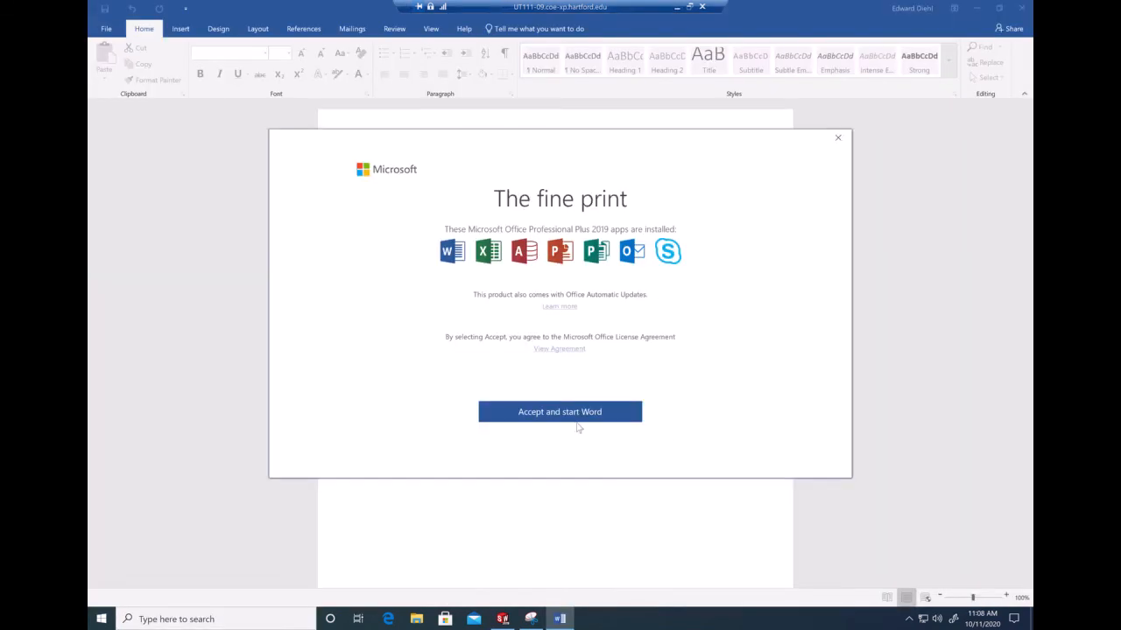
pyautogui.click(567, 415)
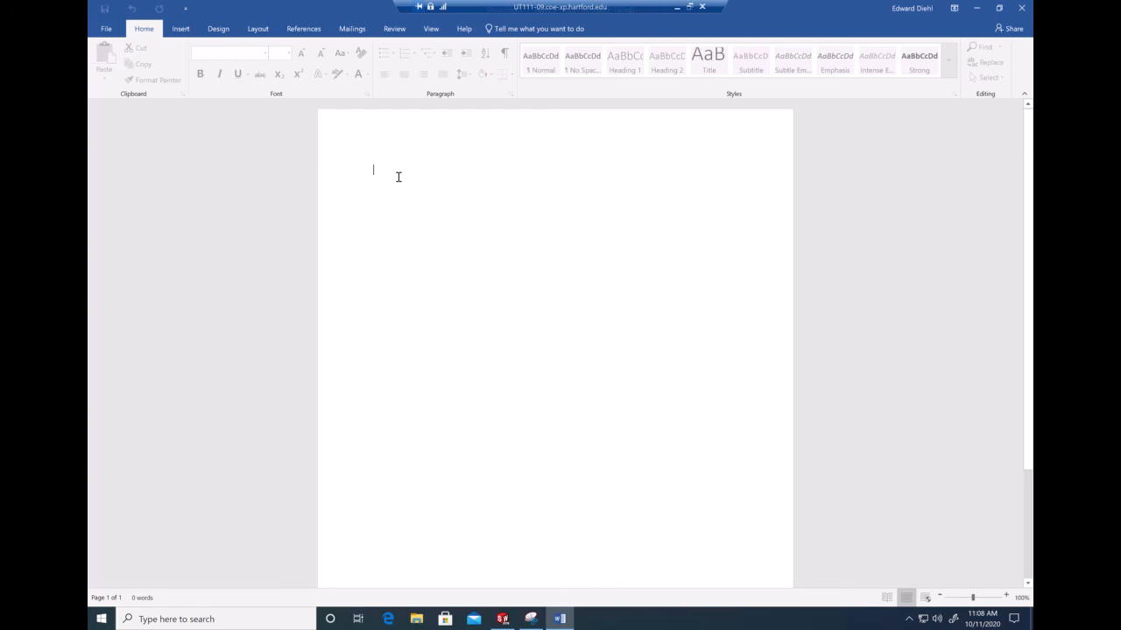
pyautogui.hotkey('ctrl', 'v')
# Try to paste the snip into the remote session's blank Word document after resizing the remote window, and close Word.
pyautogui.click(689, 6)
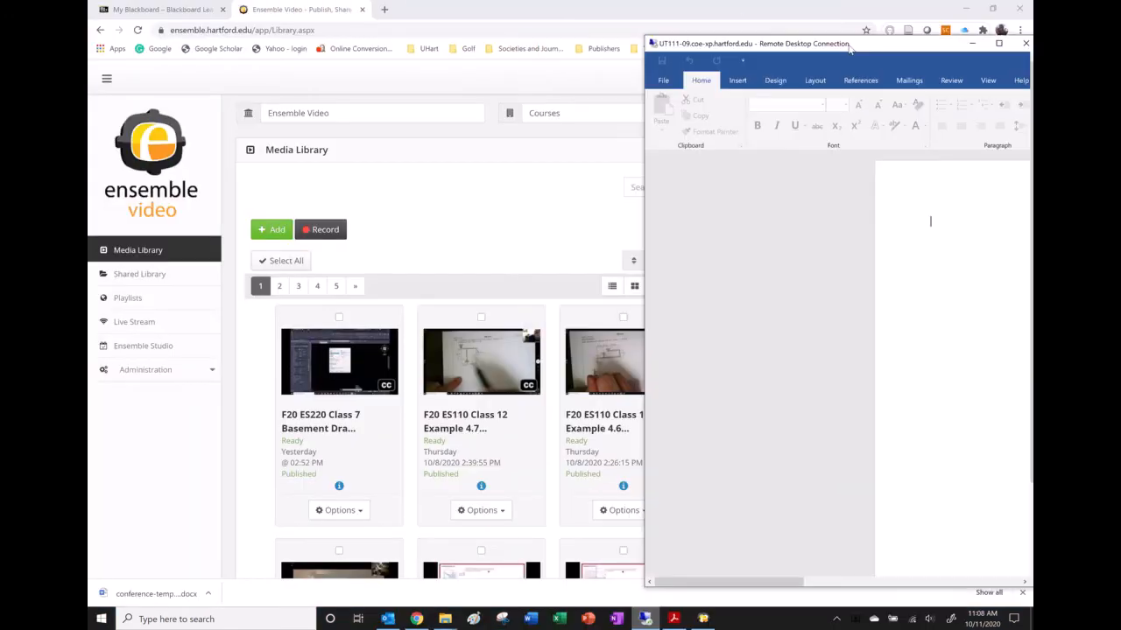
pyautogui.moveTo(849, 45); pyautogui.dragTo(571, 6)
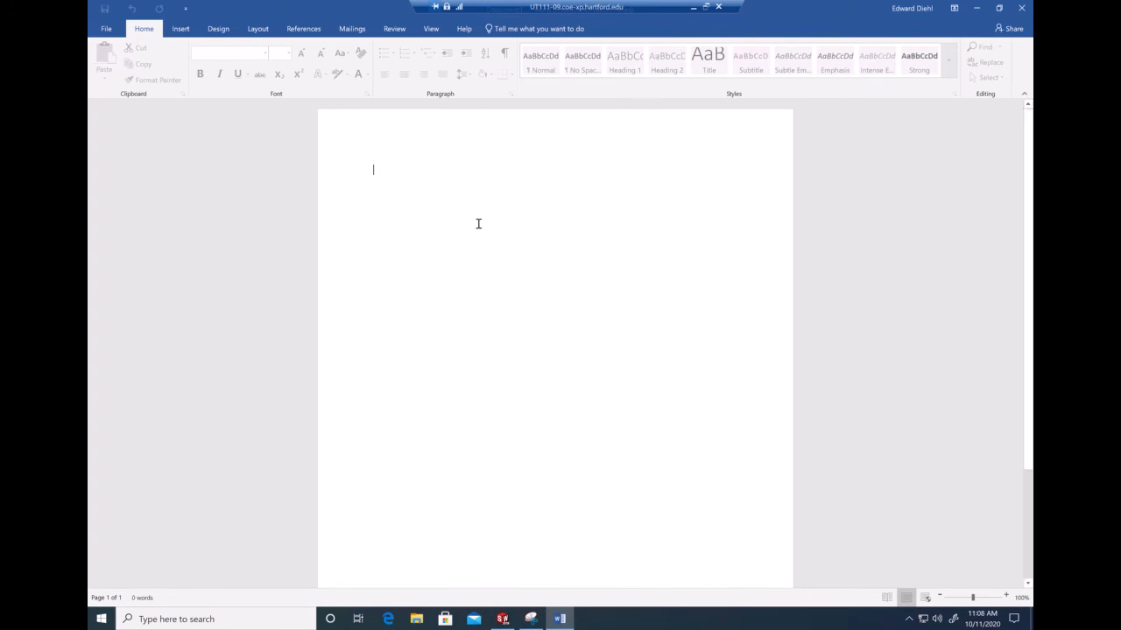
pyautogui.hotkey('ctrl', 'v')
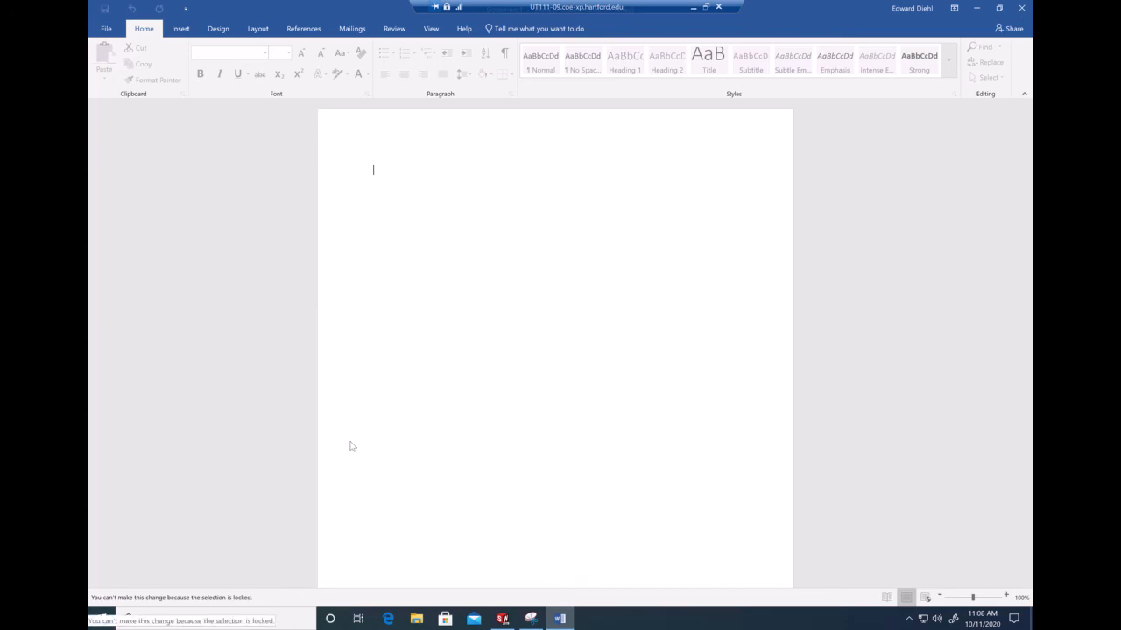
pyautogui.click(182, 29)
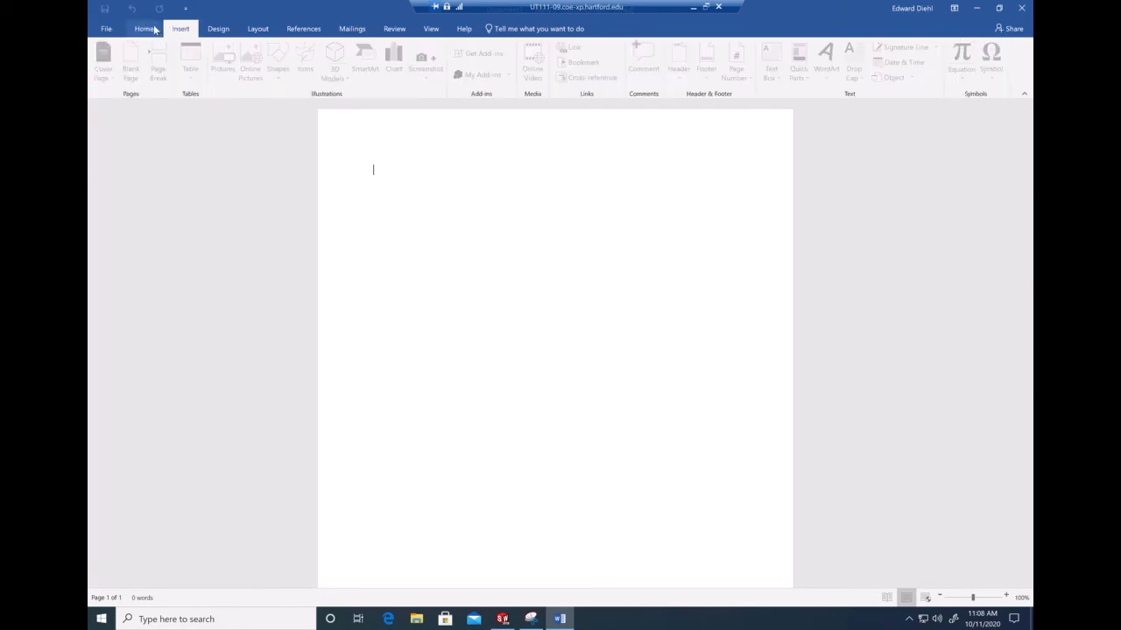
pyautogui.click(144, 28)
pyautogui.hotkey('ctrl', 'v')
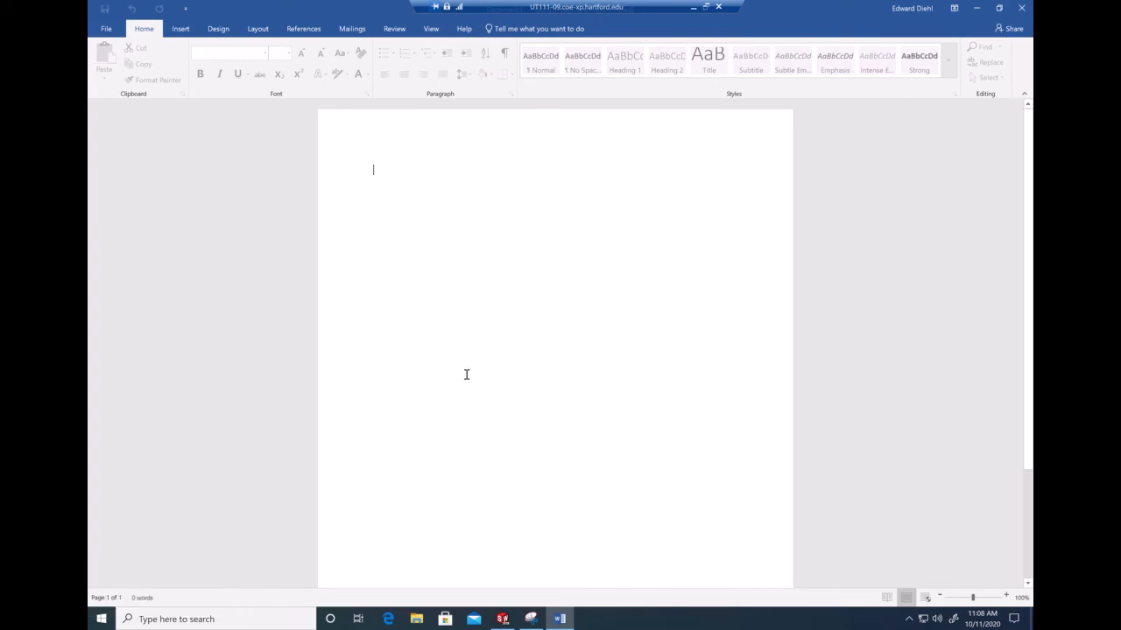
pyautogui.hotkey('ctrl', 'v')
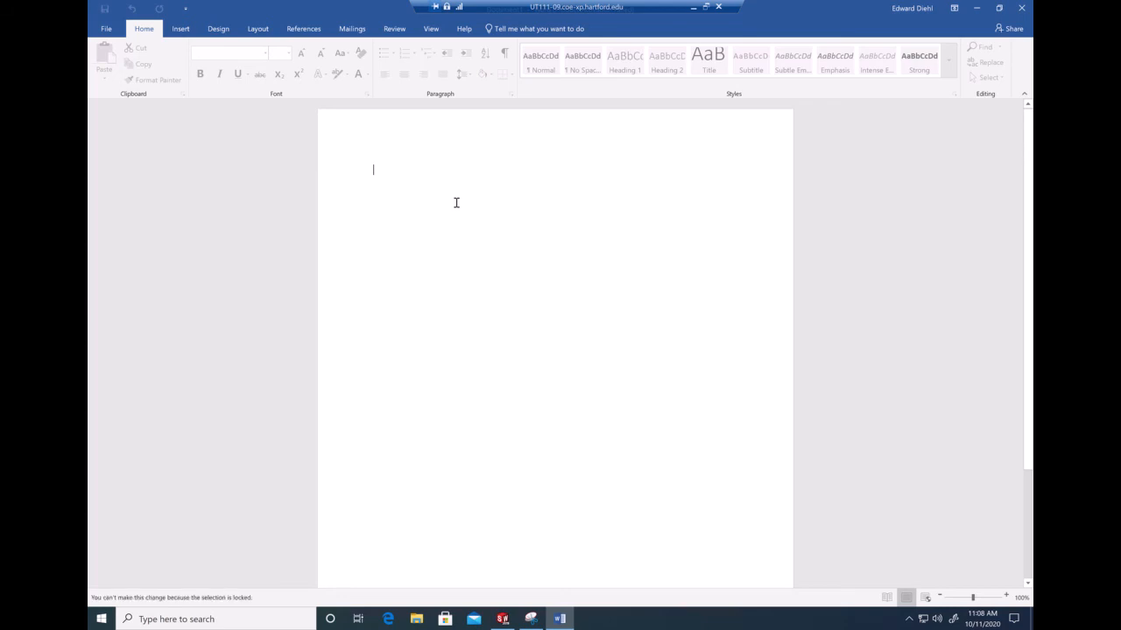
pyautogui.hotkey('ctrl', 'v')
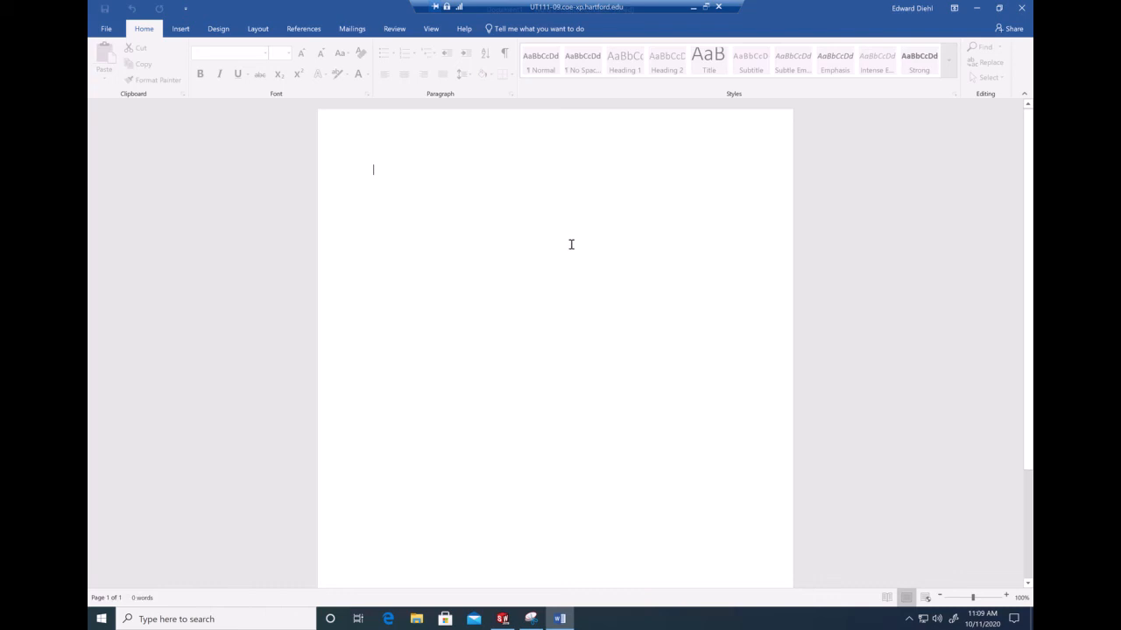
pyautogui.click(1021, 8)
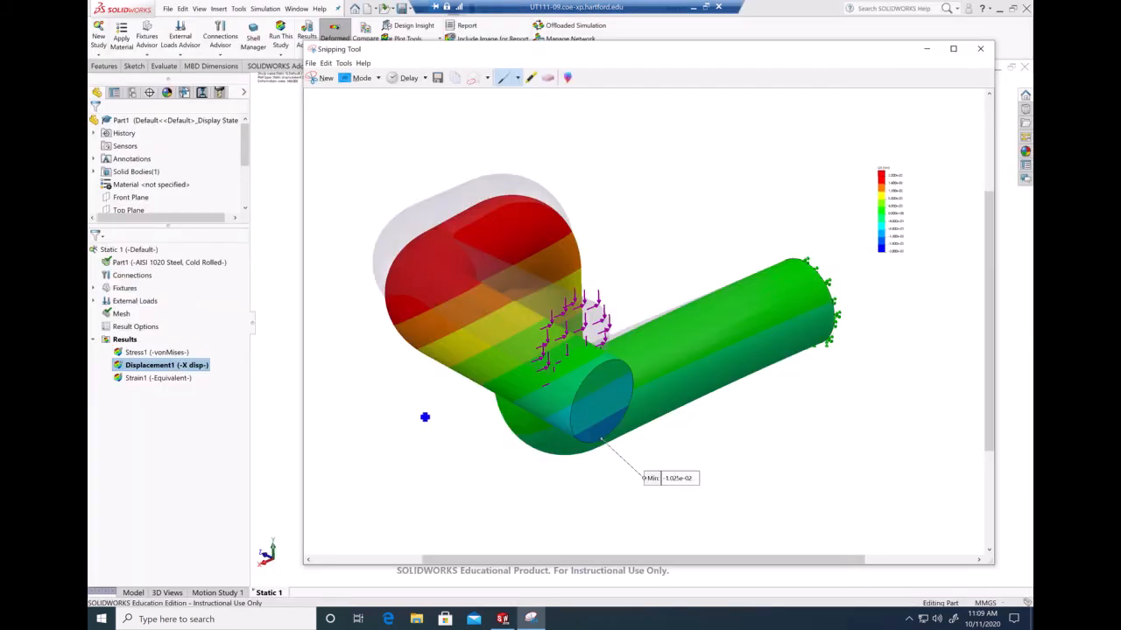
# Restart Word in the remote session with a blank document, check its insert commands, and close it.
pyautogui.click(194, 618)
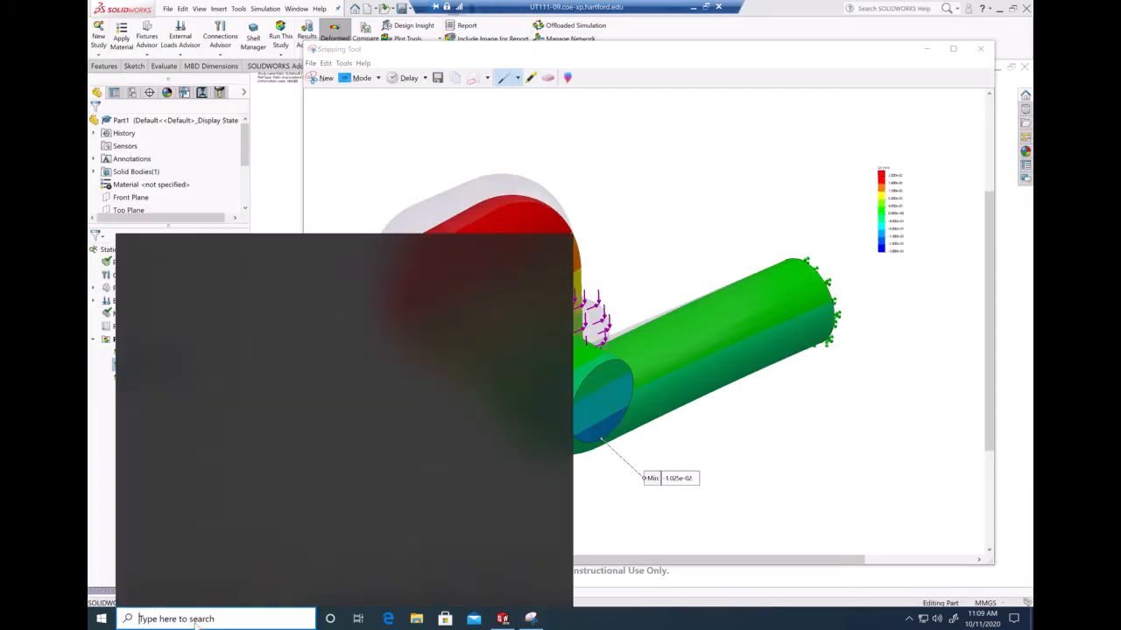
pyautogui.write('wo')
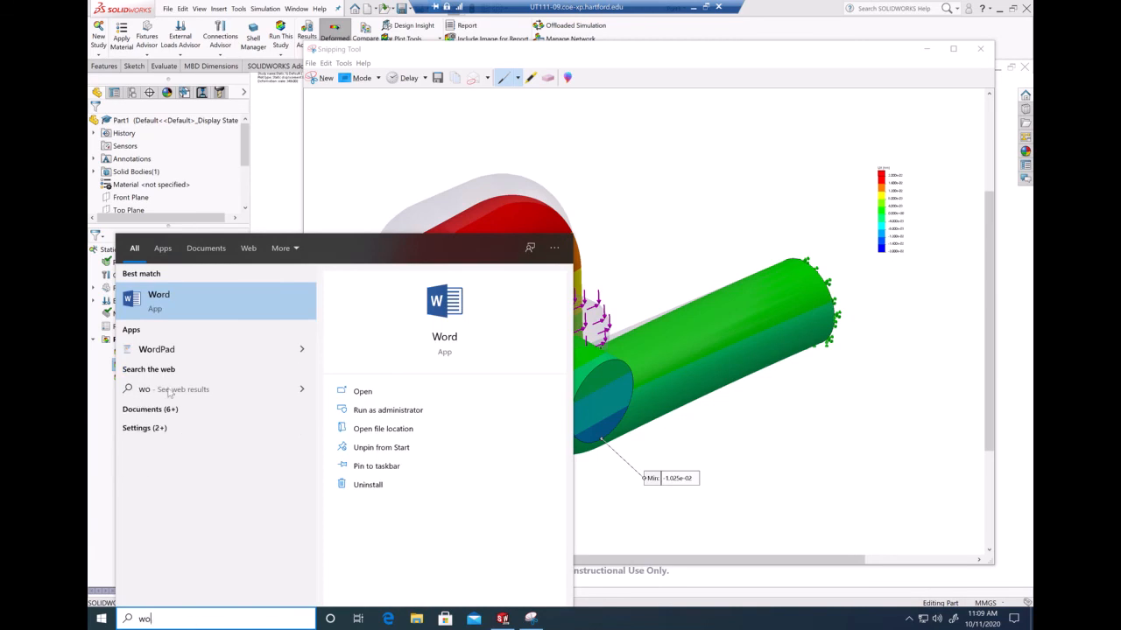
pyautogui.click(158, 292)
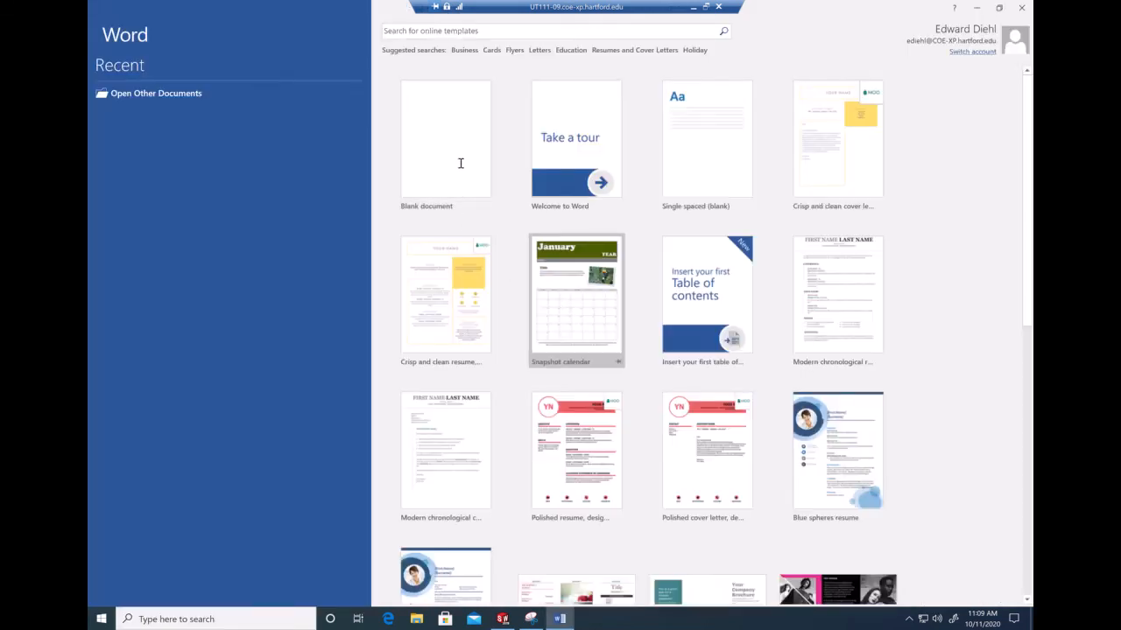
pyautogui.click(458, 164)
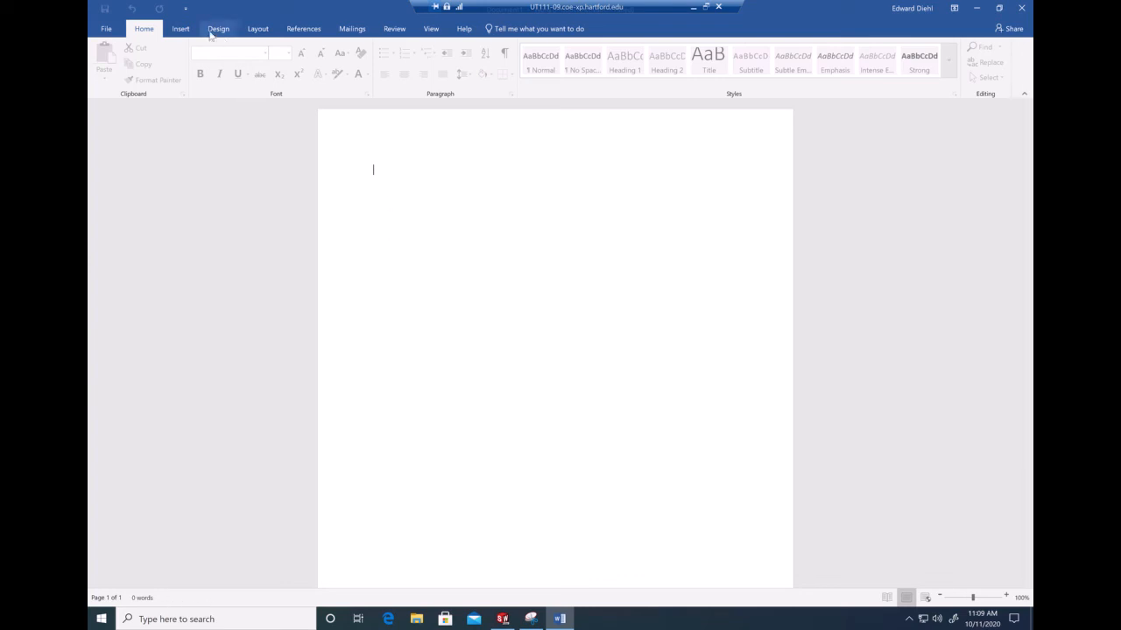
pyautogui.click(180, 28)
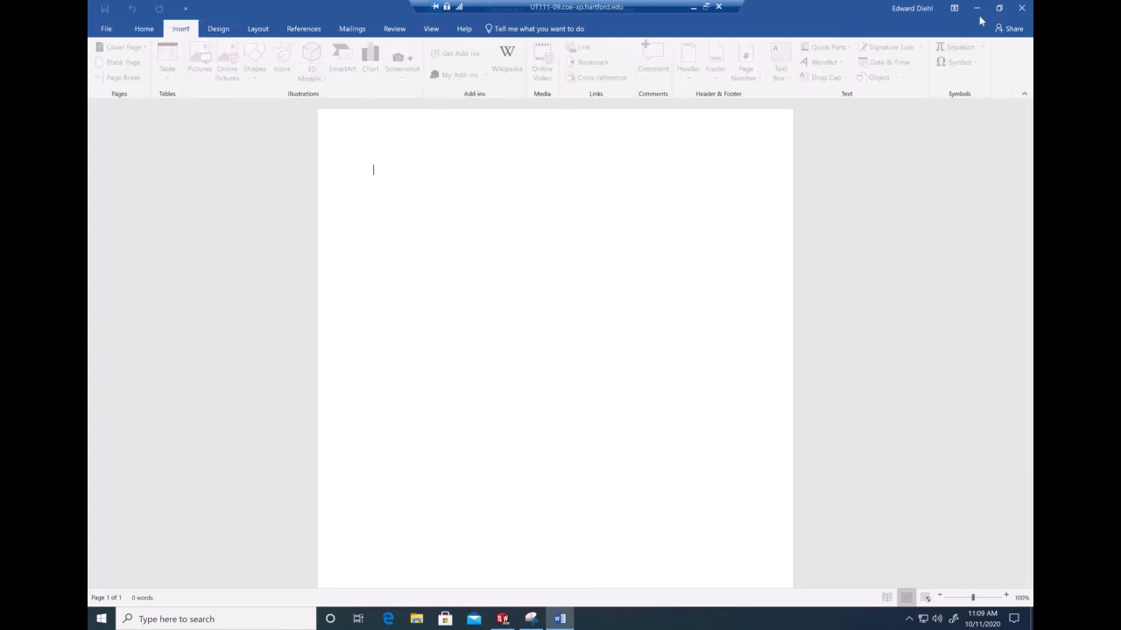
pyautogui.click(1021, 8)
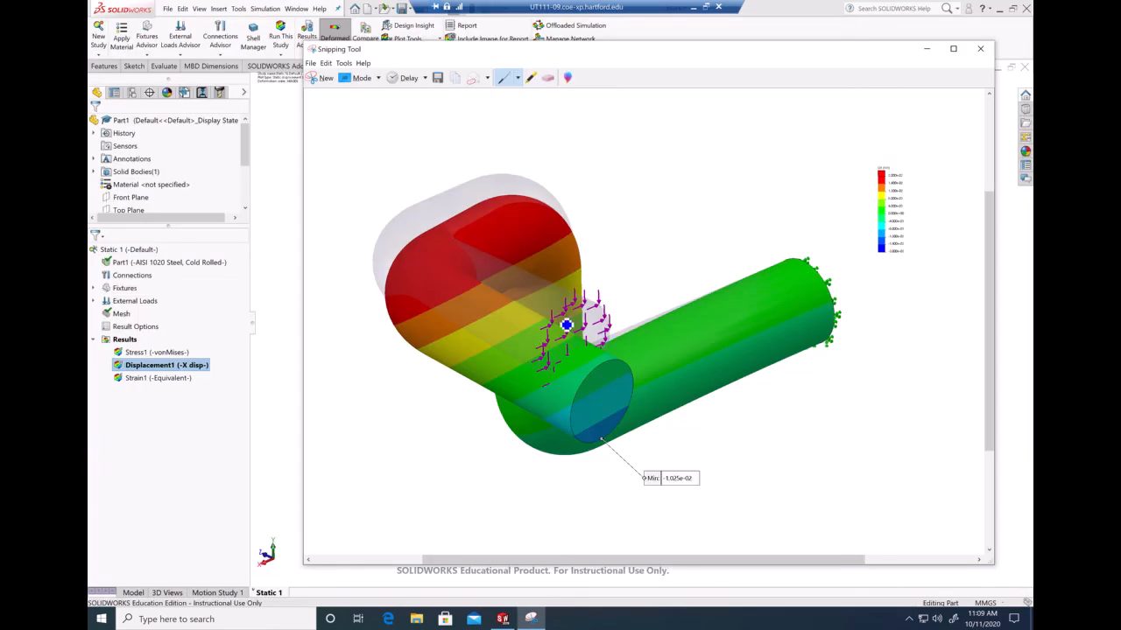
# Search for Google Chrome in the remote session and start it.
pyautogui.click(258, 623)
pyautogui.write('ch')
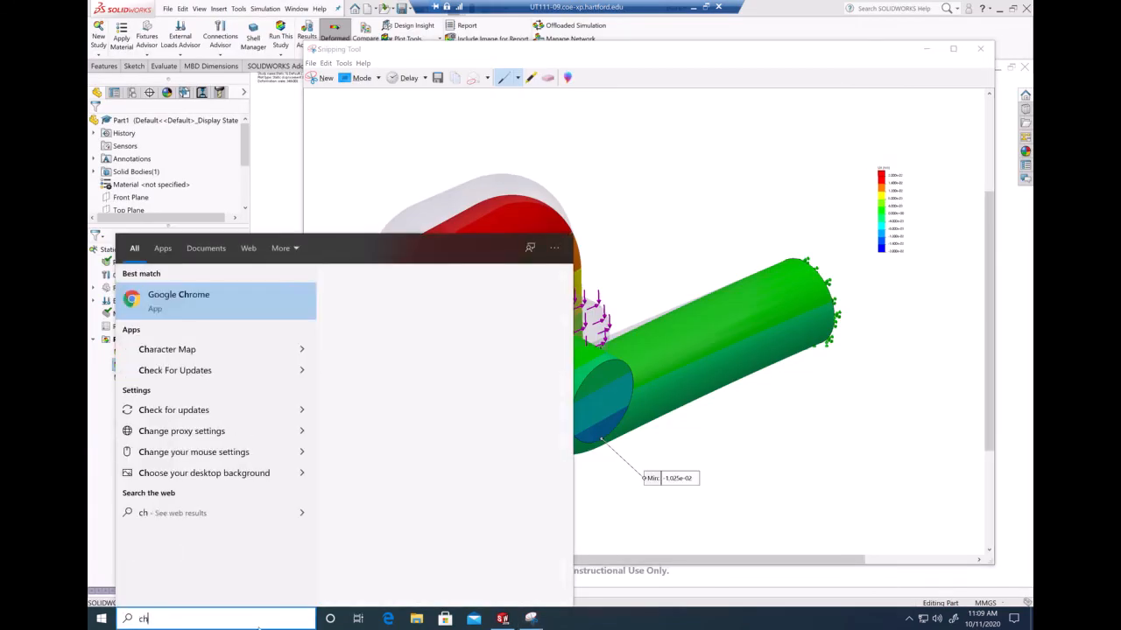
pyautogui.click(207, 302)
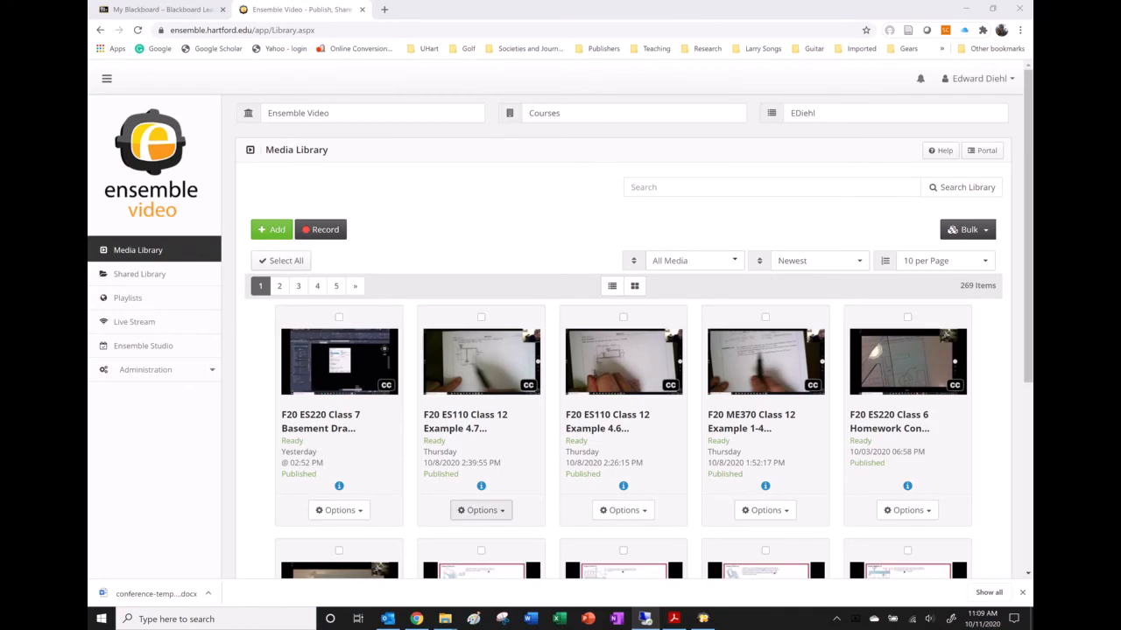
# Switch to Word on the local computer, create a blank document, and paste the displacement plot snip with a new line below it.
pyautogui.click(530, 619)
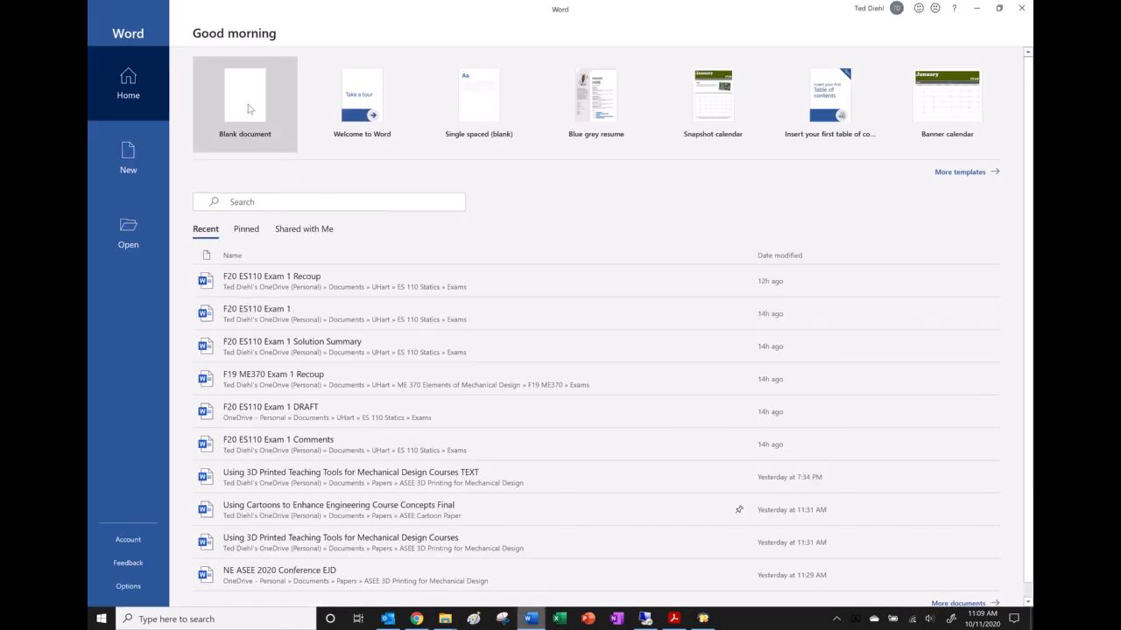
pyautogui.click(248, 109)
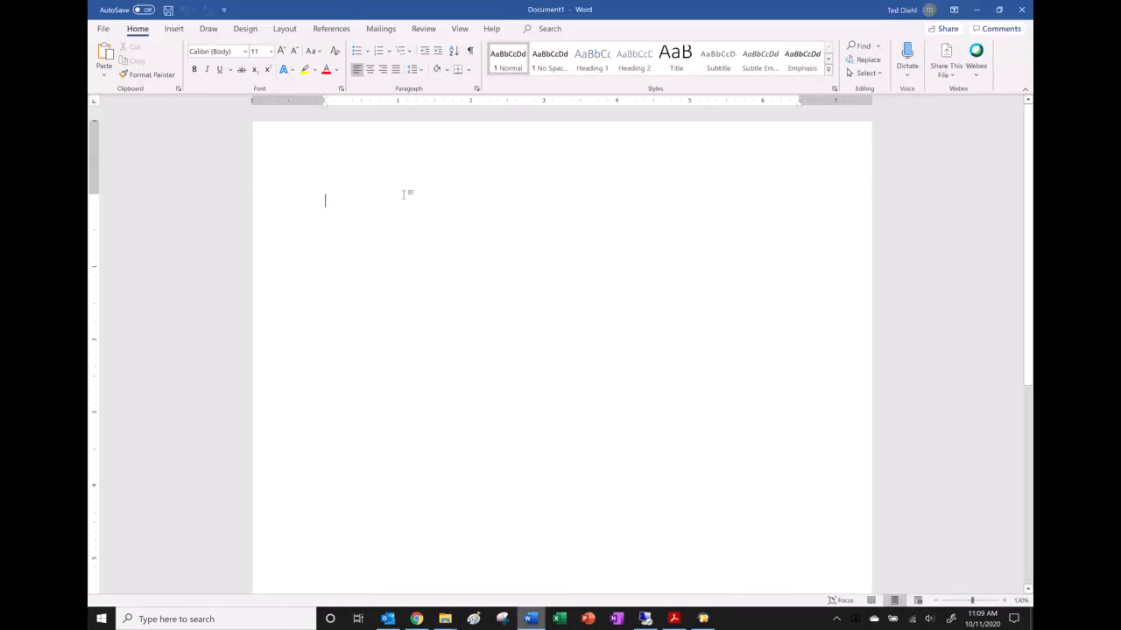
pyautogui.hotkey('ctrl', 'v')
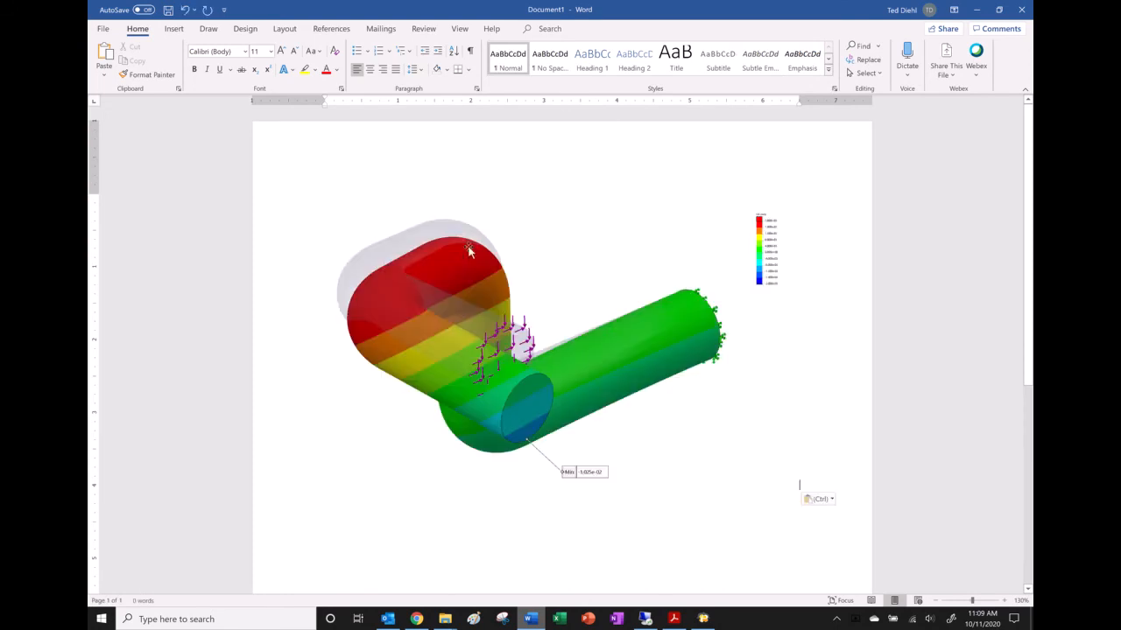
pyautogui.press('Return')
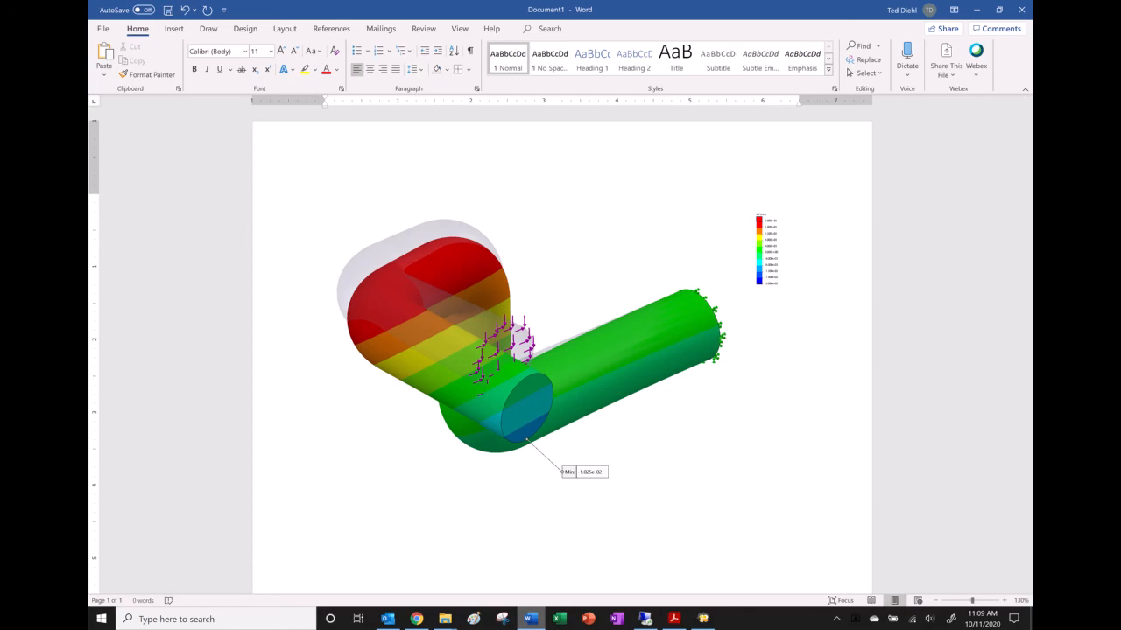
# Write the caption "Displacement in x-direction average" below the pasted displacement plot.
pyautogui.write('Displa')
pyautogui.write('cement in x')
pyautogui.write('0')
pyautogui.press('BackSpace')
pyautogui.press('BackSpace')
pyautogui.write('0')
pyautogui.write('direction')
pyautogui.write(' average')
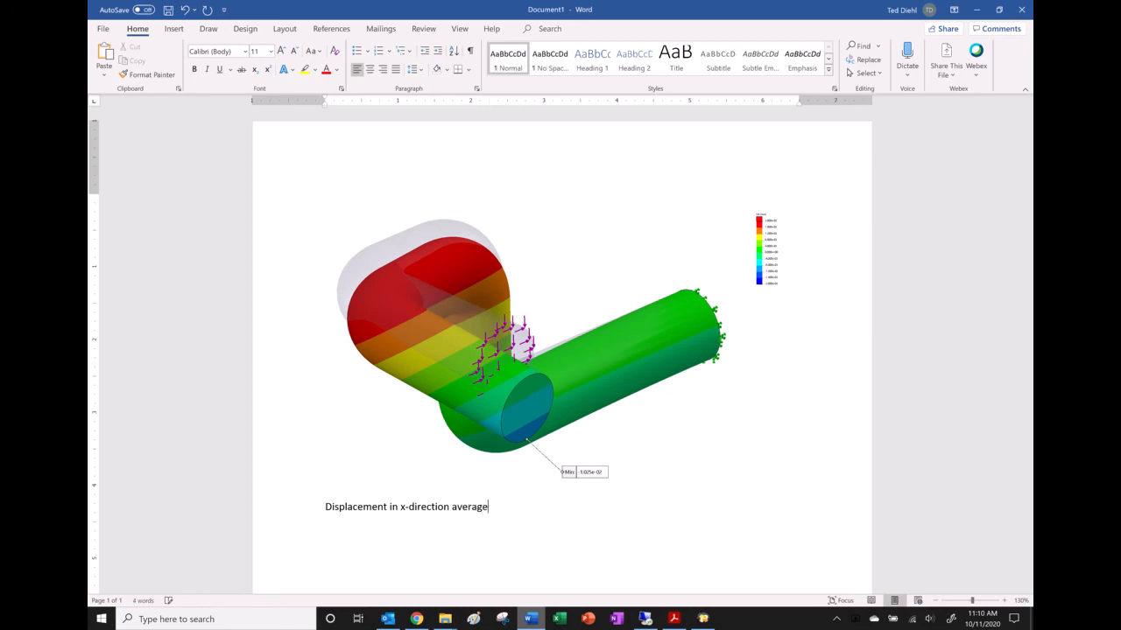
# Replace the caption's last word with "(average at D," and switch back to the remote desktop session.
pyautogui.press('BackSpace')
pyautogui.press('BackSpace')
pyautogui.press('BackSpace')
pyautogui.press('BackSpace')
pyautogui.press('BackSpace')
pyautogui.write(')')
pyautogui.press('BackSpace')
pyautogui.write('(average at C')
pyautogui.press('BackSpace')
pyautogui.write('D,')
pyautogui.click(646, 618)
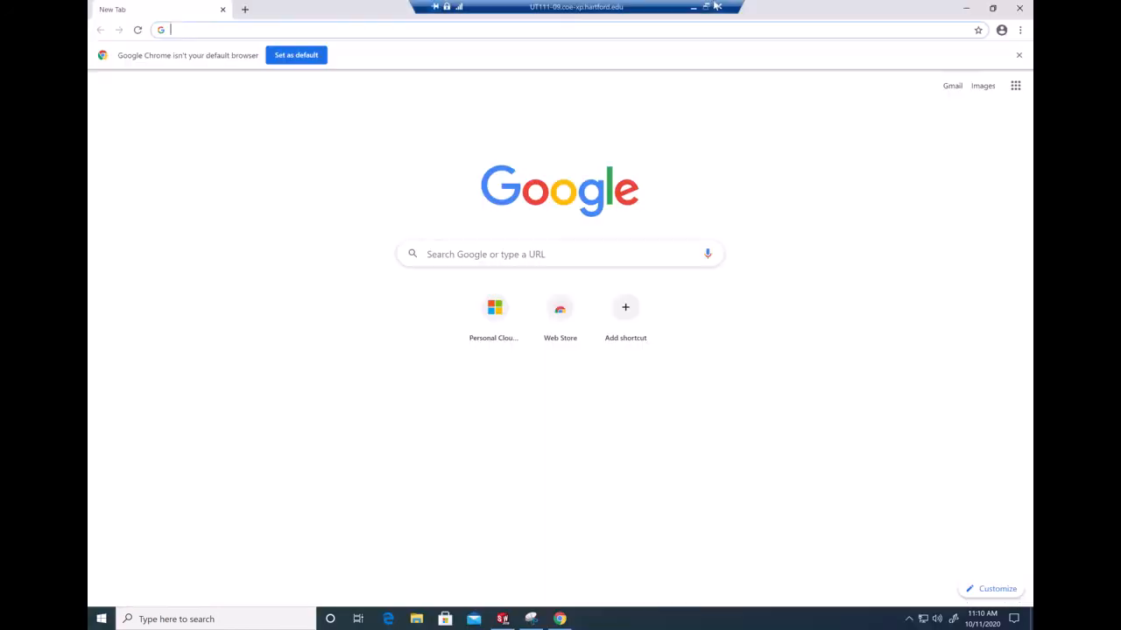